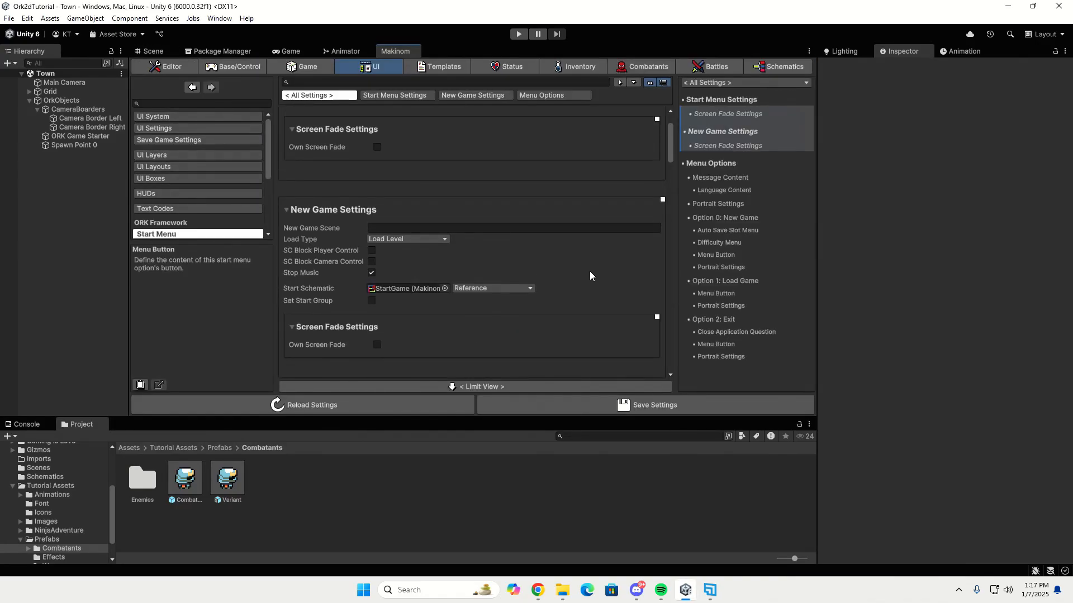
Rename the default music entry to Town, make it loop and assign the audio clip 4 - Village.
left_click(304, 68)
left_click(213, 193)
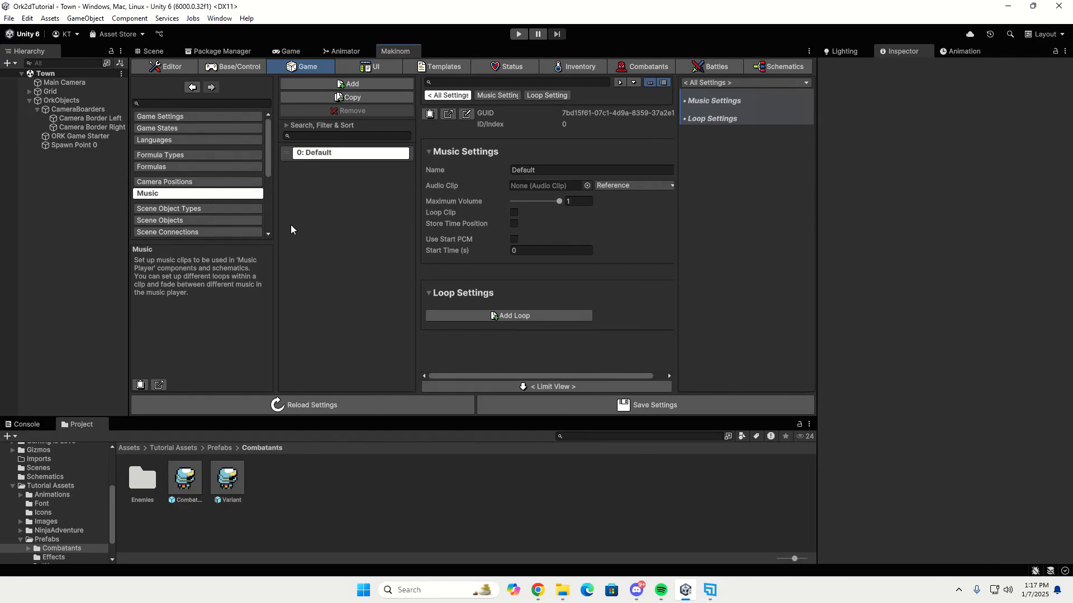
left_click(545, 166)
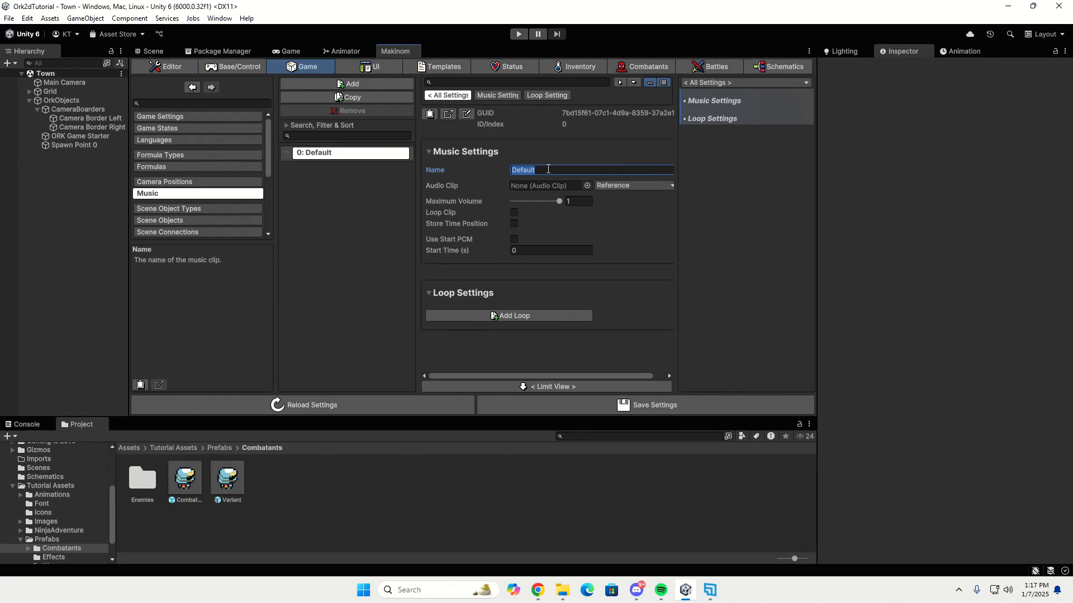
type("Town")
left_click(513, 213)
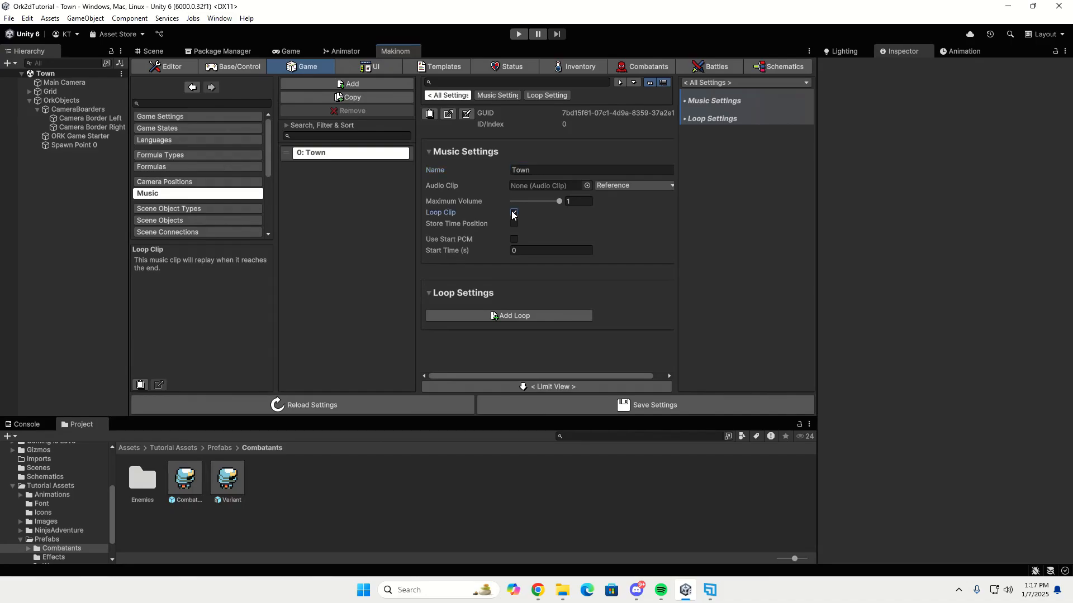
left_click(592, 185)
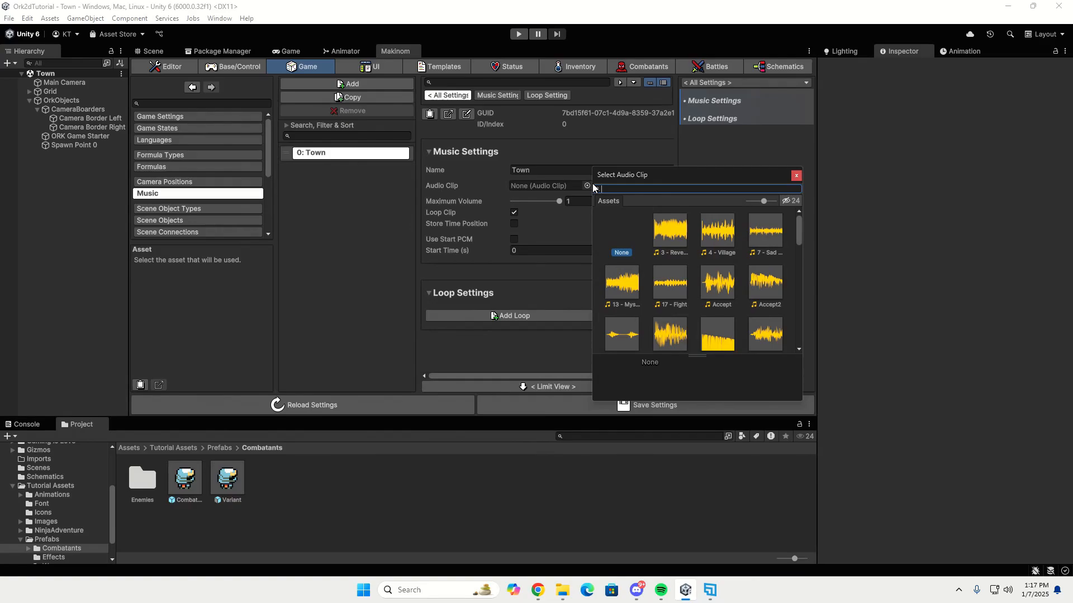
type("4")
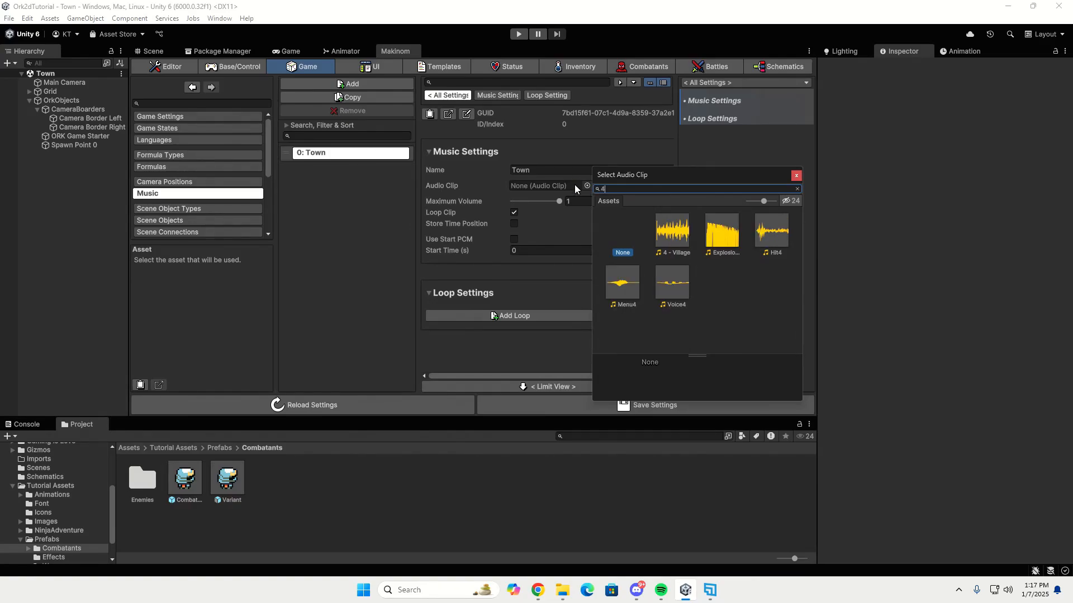
double_click(672, 230)
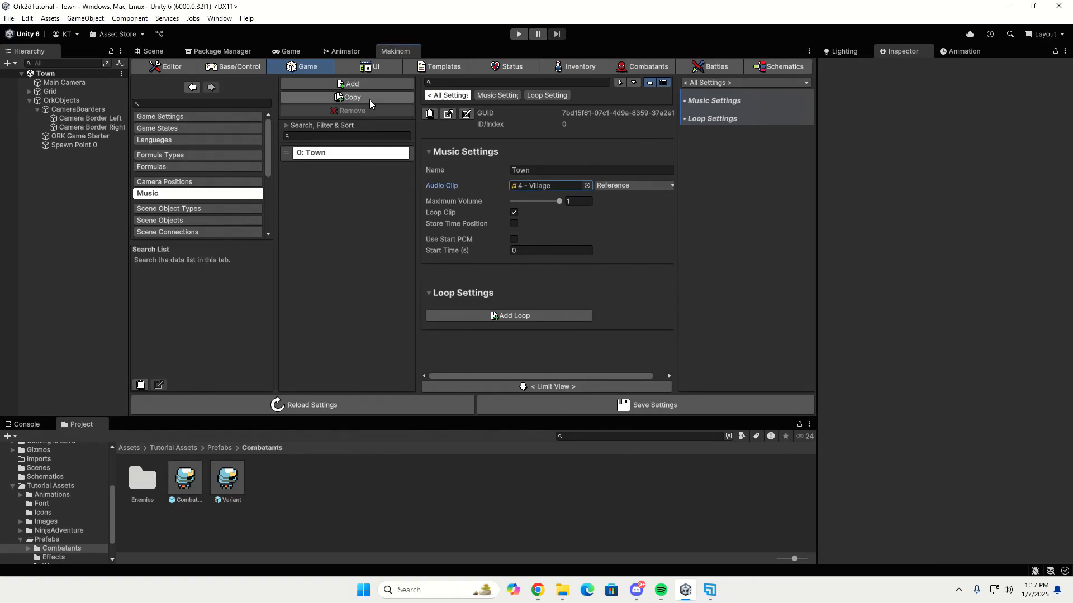
Add a looping music entry named Forest and assign the audio clip numbered 13.
left_click(370, 81)
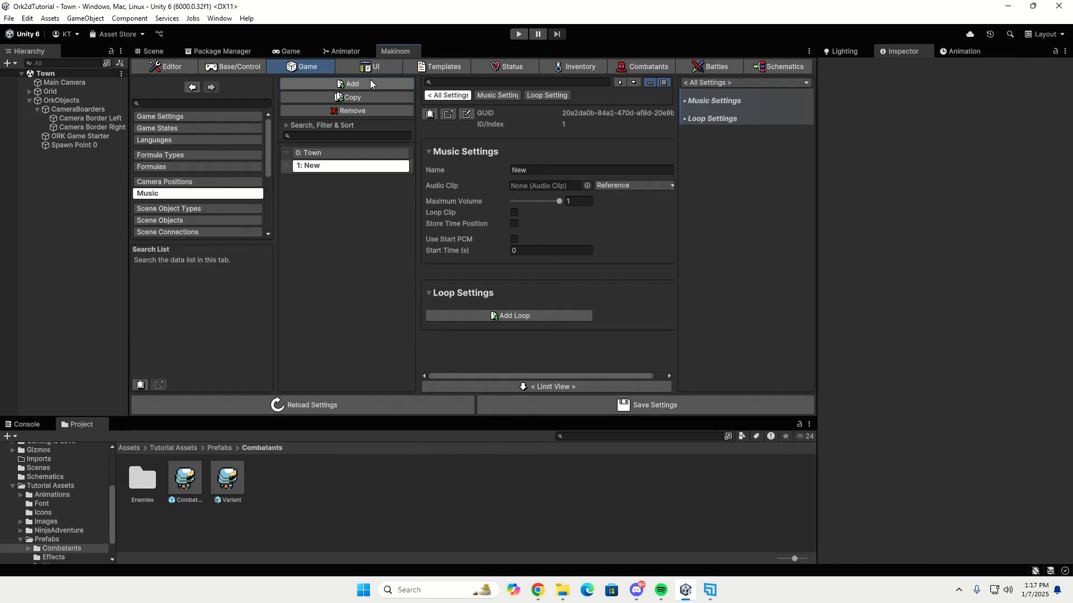
left_click(556, 172)
type("Fore")
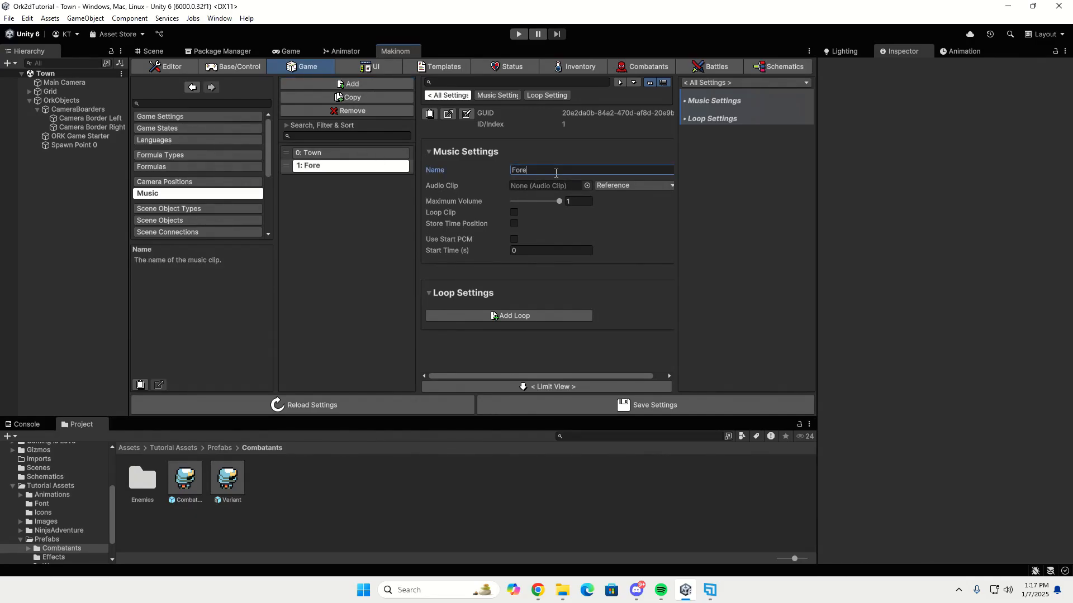
type("st")
left_click(513, 213)
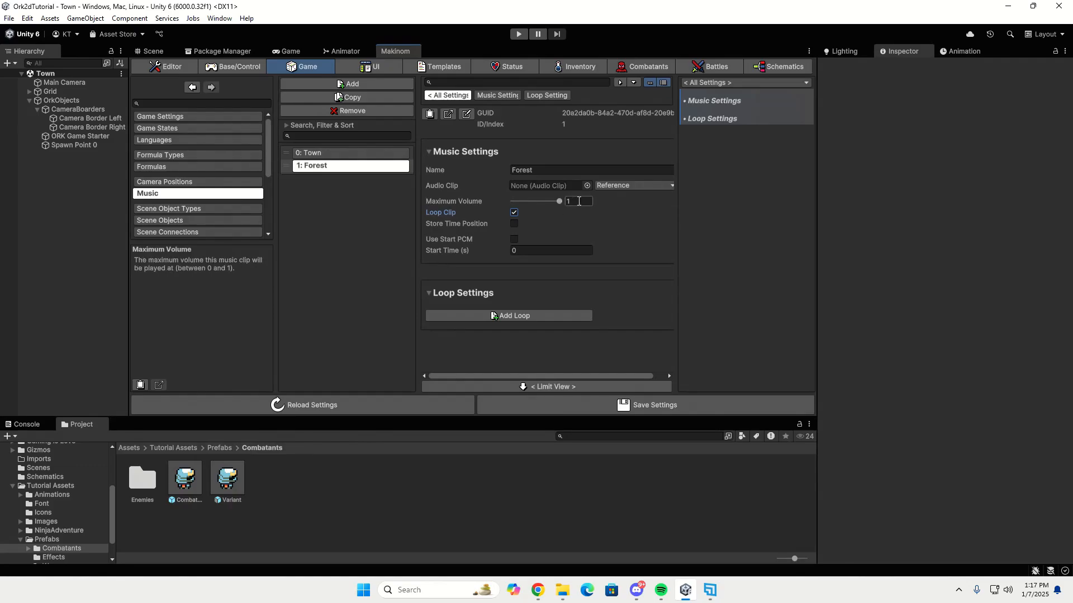
left_click(587, 185)
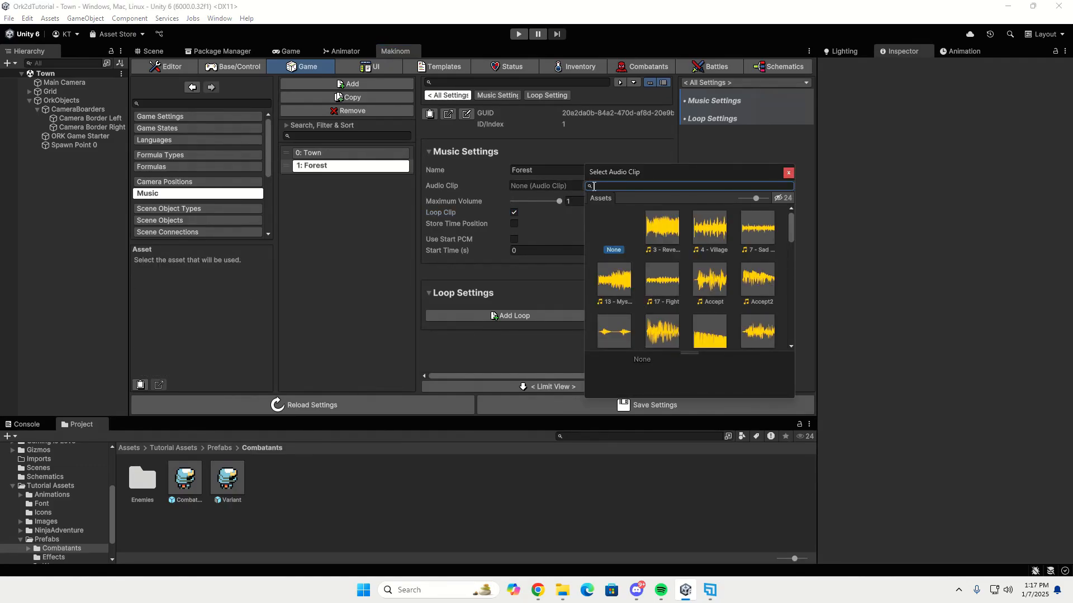
type("13")
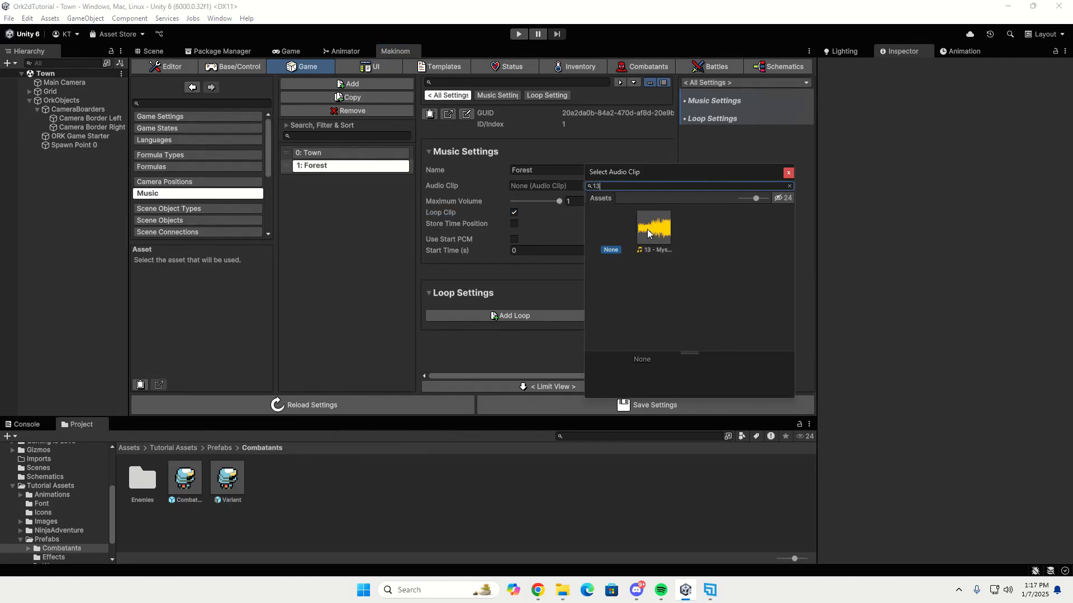
double_click(647, 229)
Add a looping music entry named Battle and assign the audio clip 3 - Revelation.
left_click(377, 86)
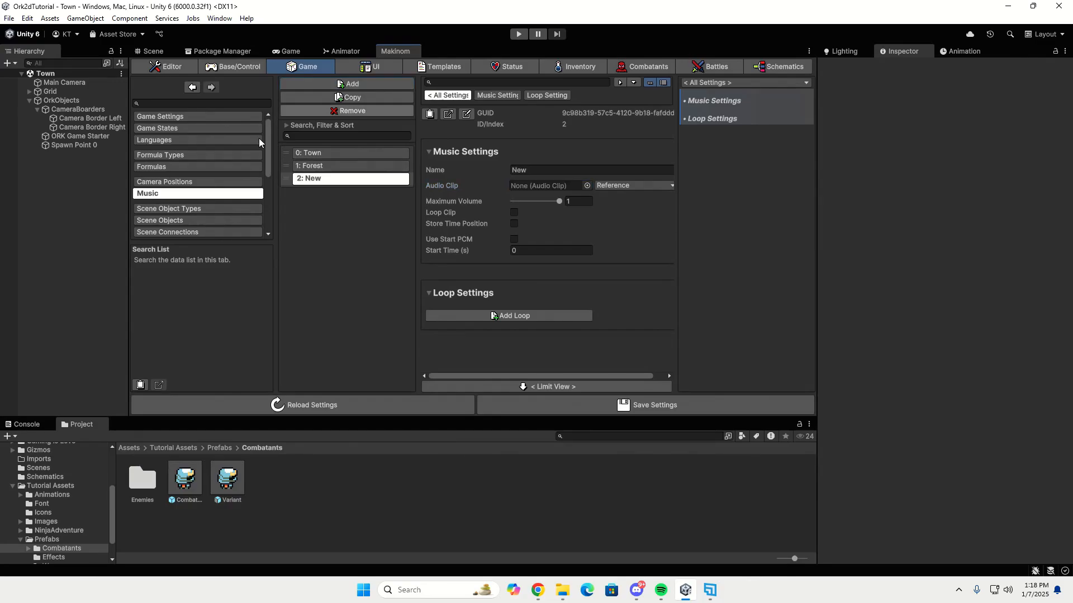
left_click(560, 170)
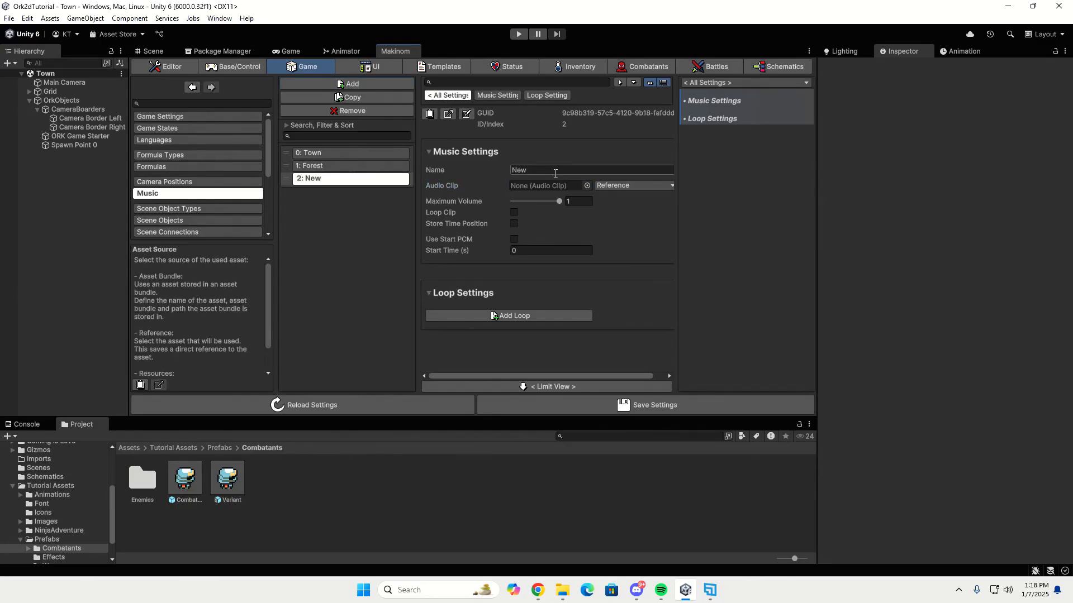
type("Battle")
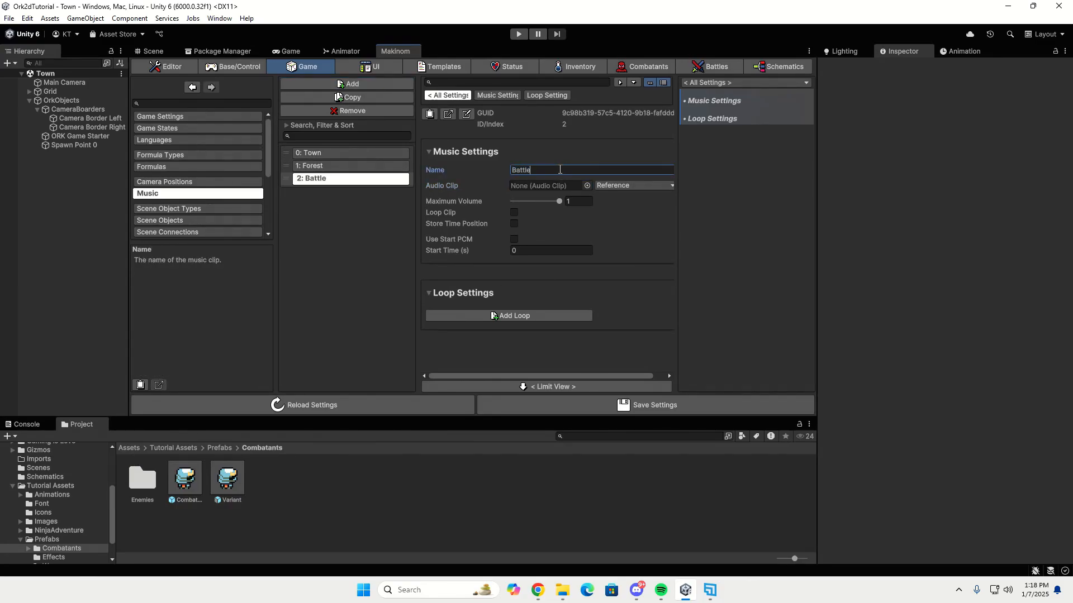
left_click(513, 214)
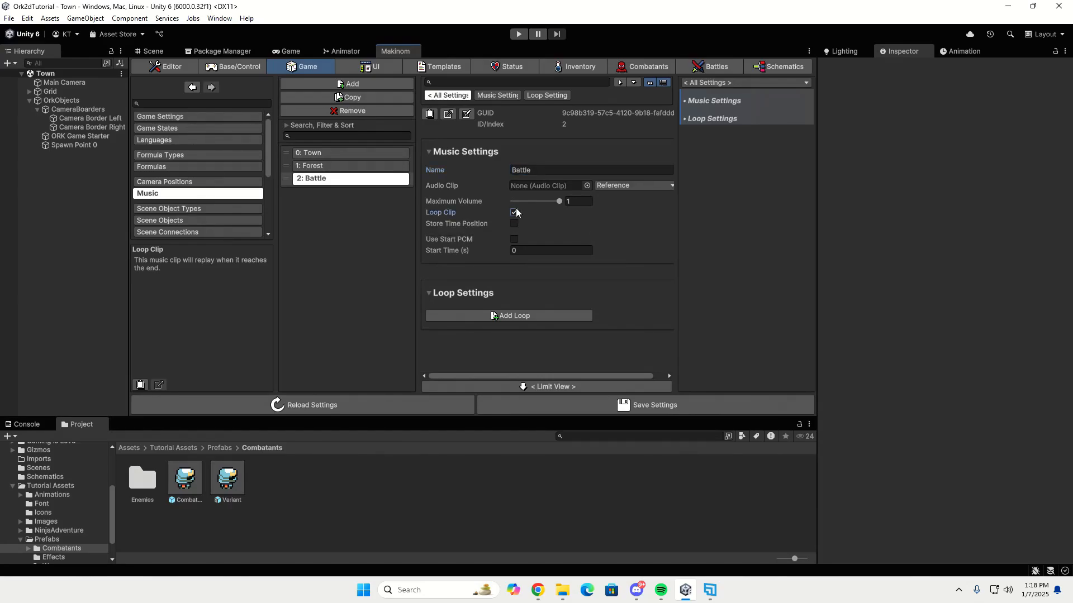
left_click(587, 186)
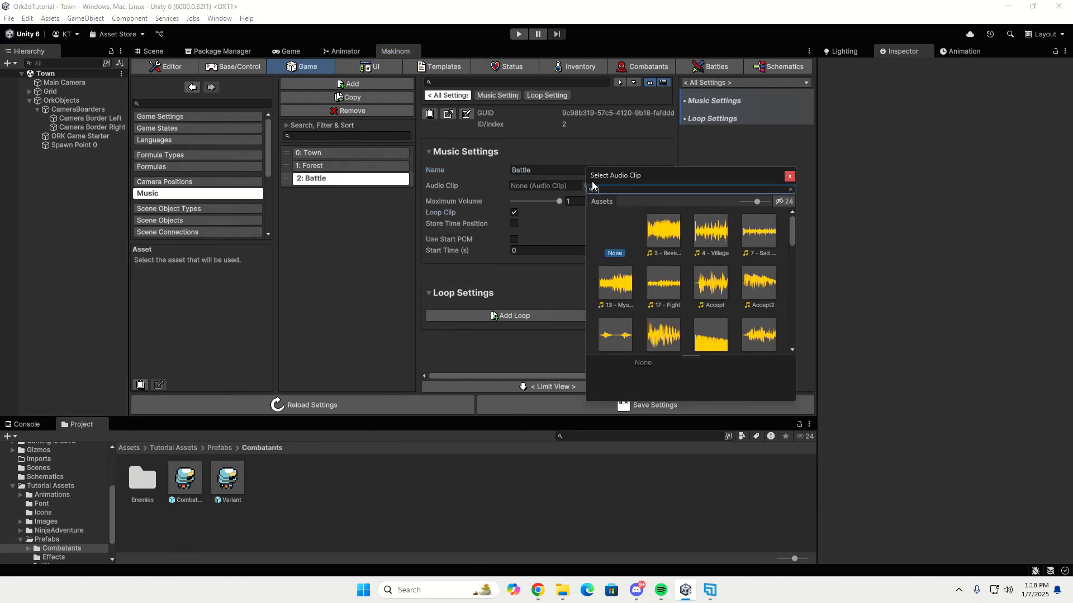
type("3")
double_click(673, 239)
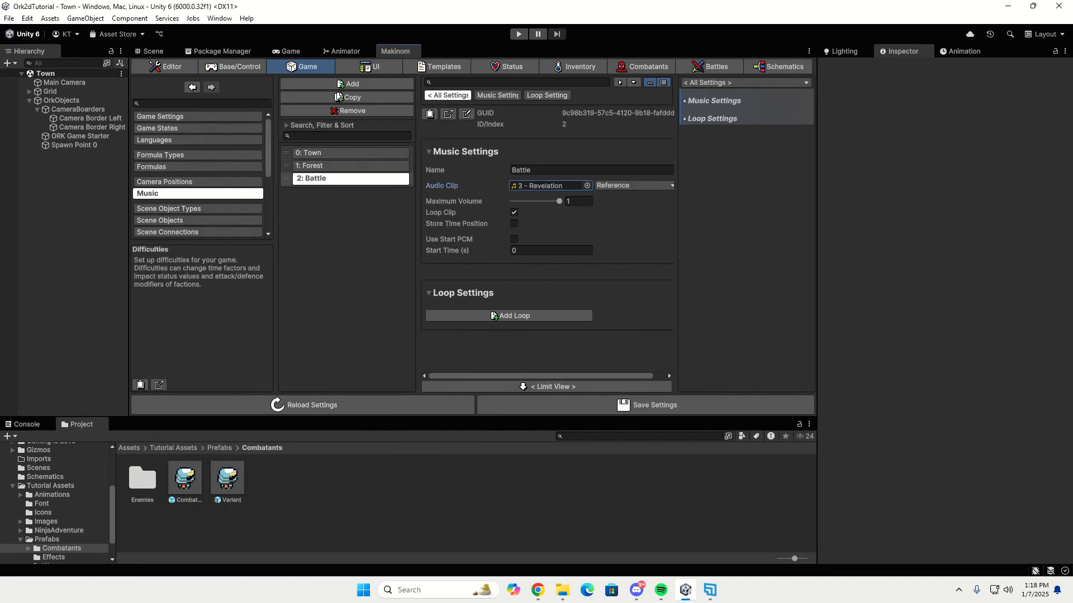
Add a looping music entry named Lost with the audio clip 7 - Sad Theme, and save the settings with a backup.
left_click(363, 84)
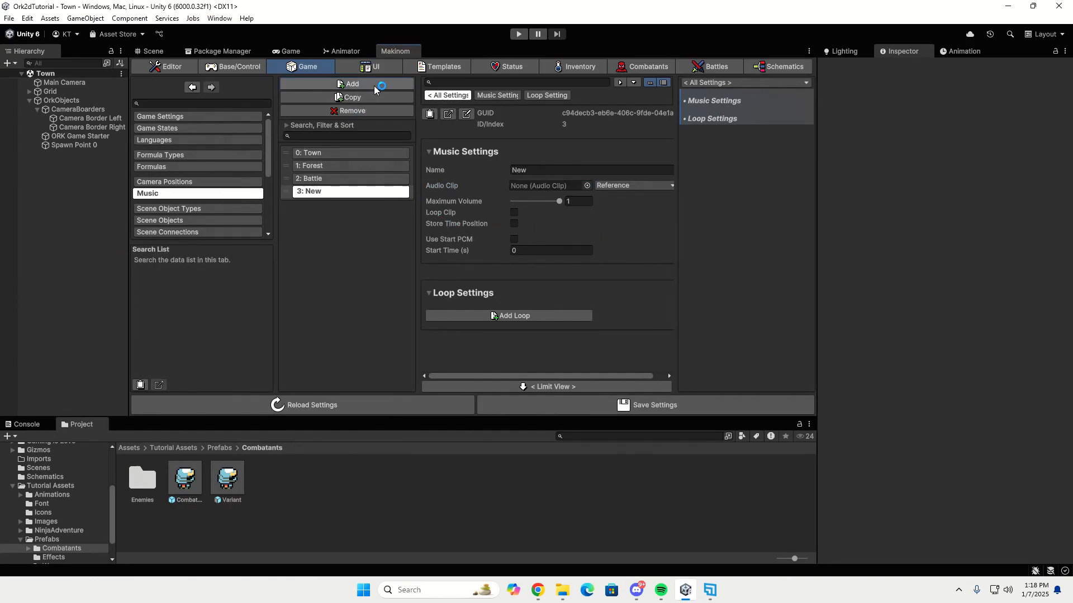
left_click(544, 173)
type("Lost")
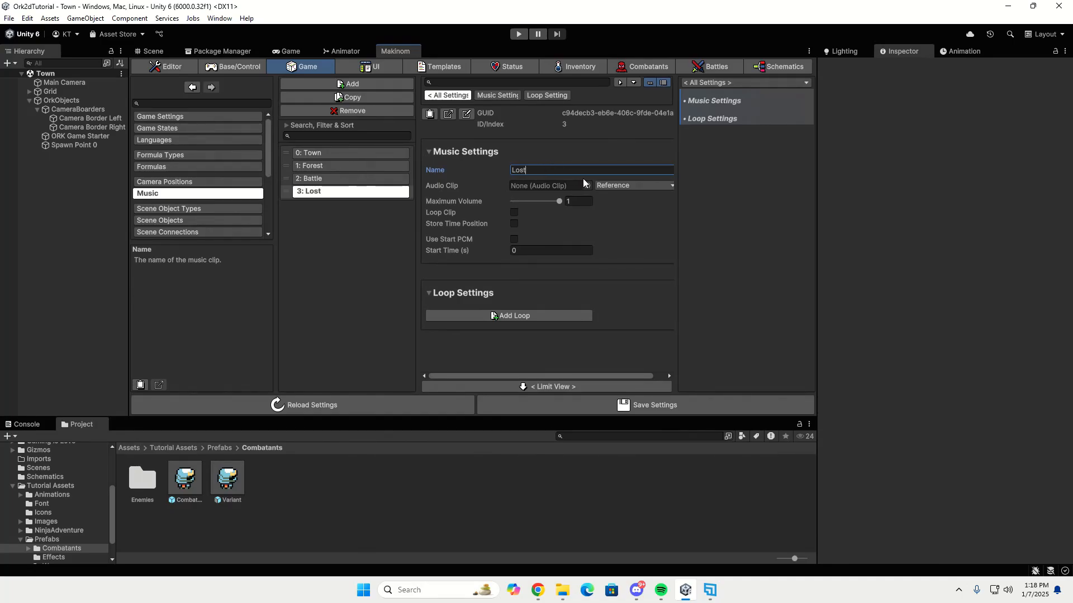
left_click(513, 212)
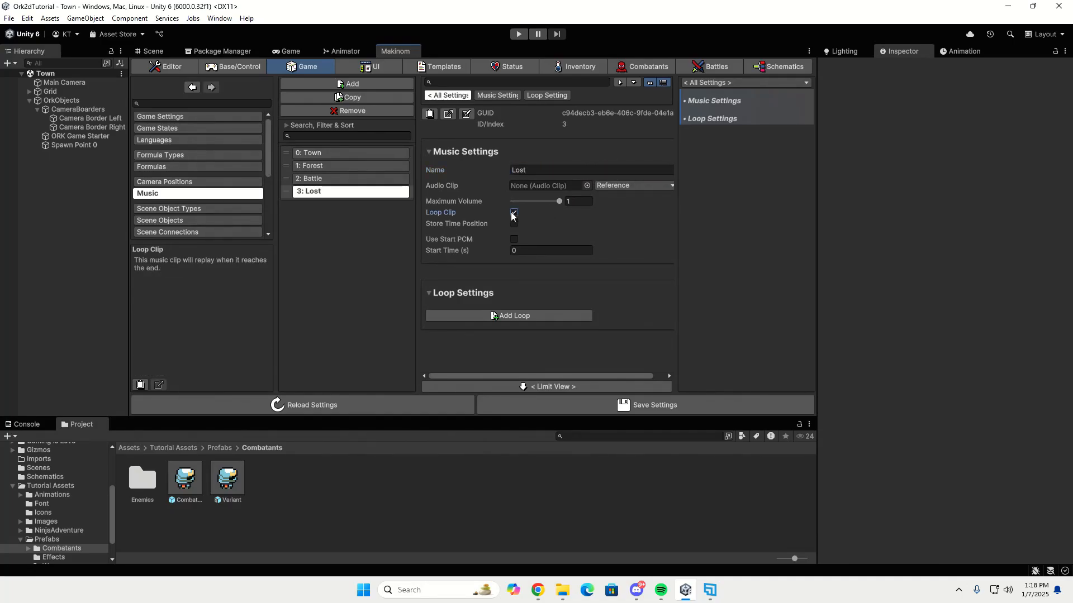
left_click(586, 185)
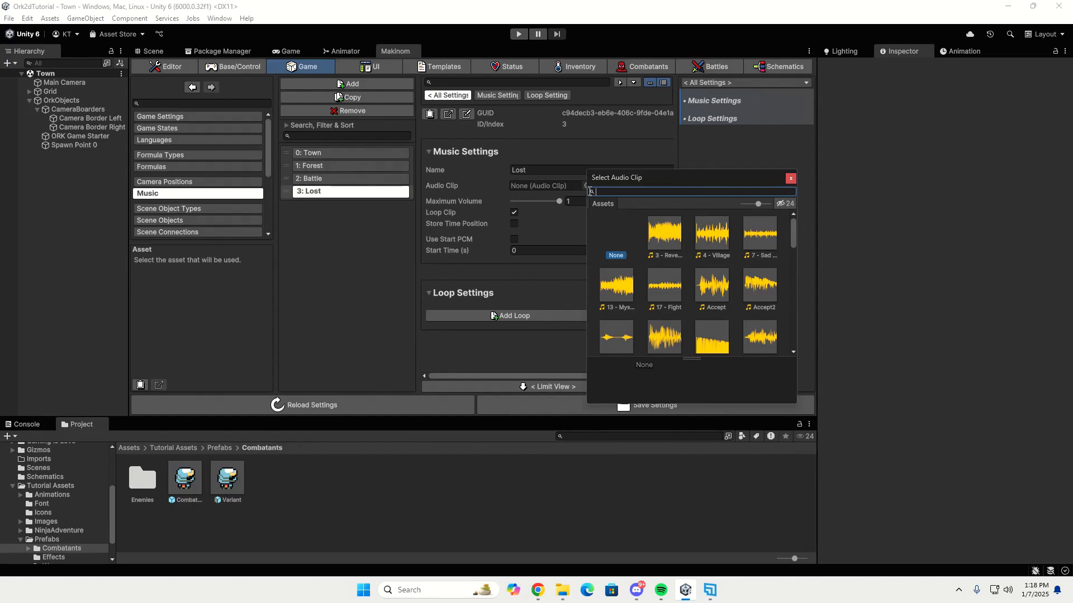
type("7")
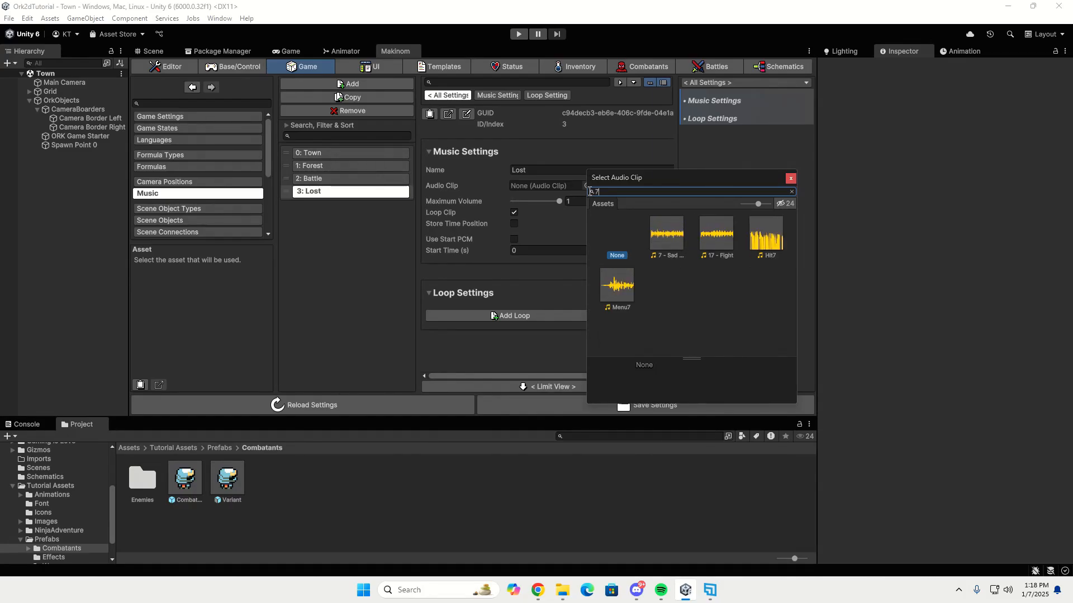
double_click(660, 227)
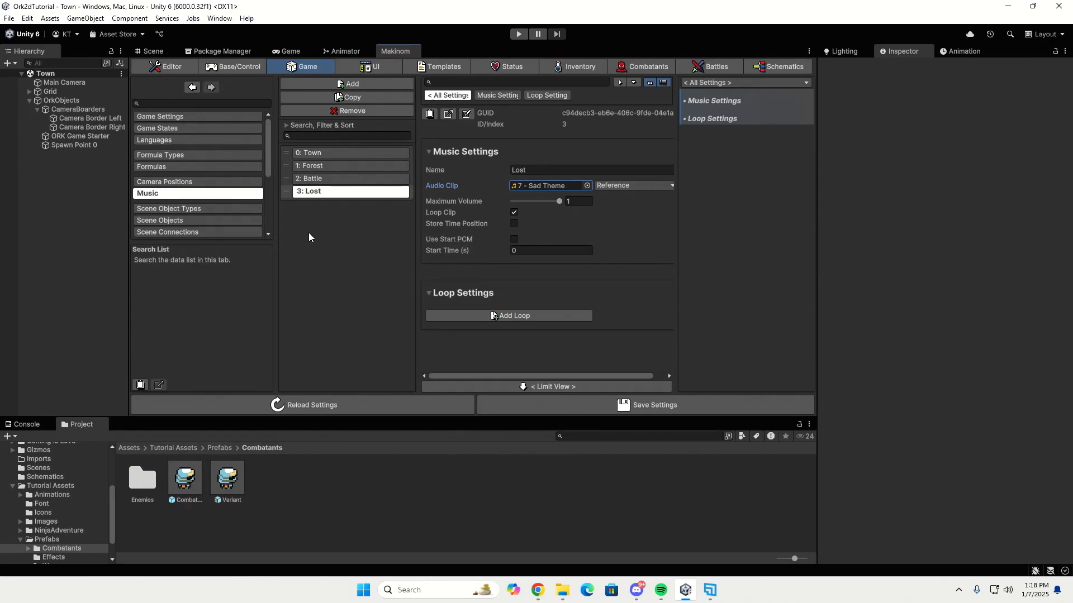
left_click(673, 398)
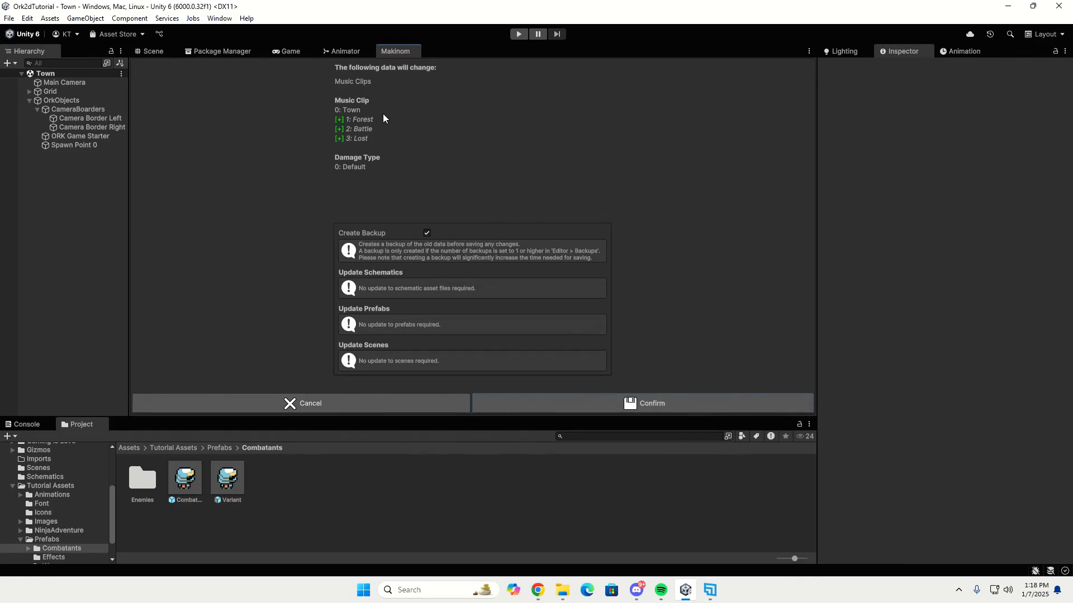
left_click(664, 402)
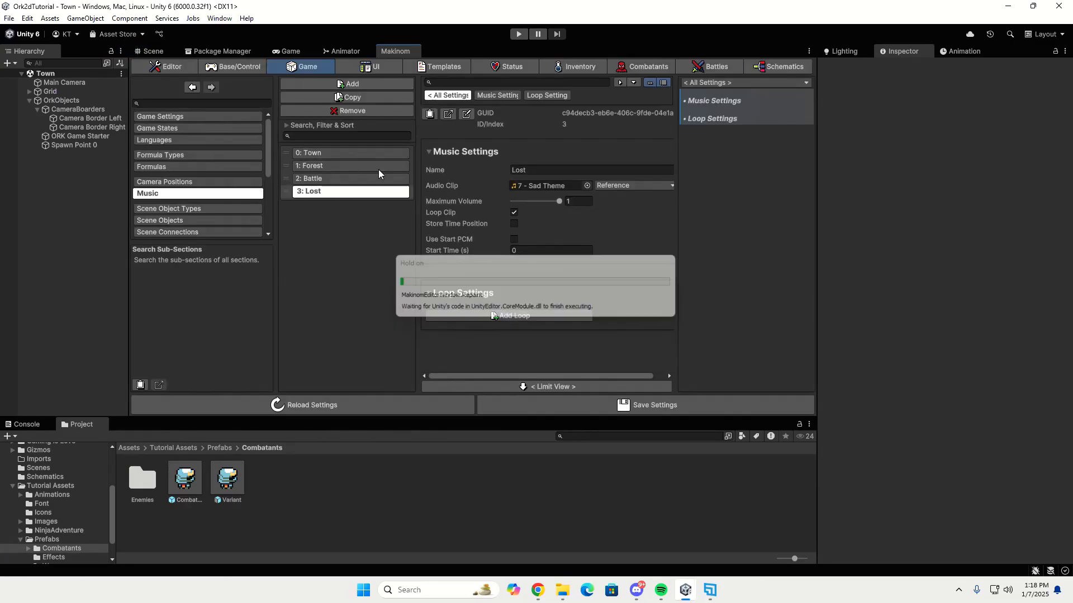
Add a Makinom Music Player object under OrkObjects in the Town scene, keeping its default name.
left_click(154, 51)
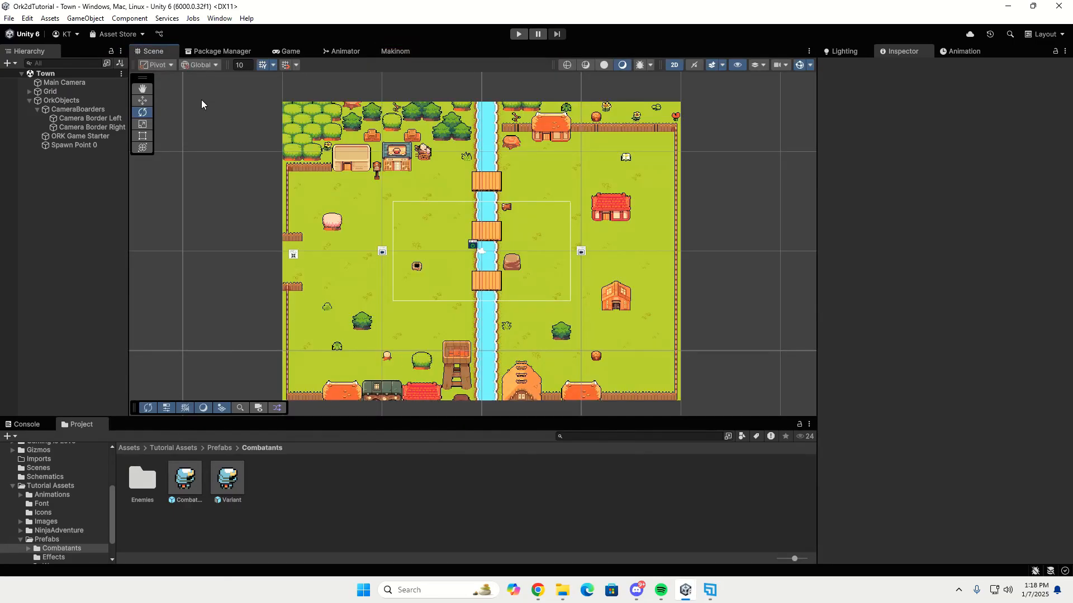
left_click(35, 109)
left_click(35, 109)
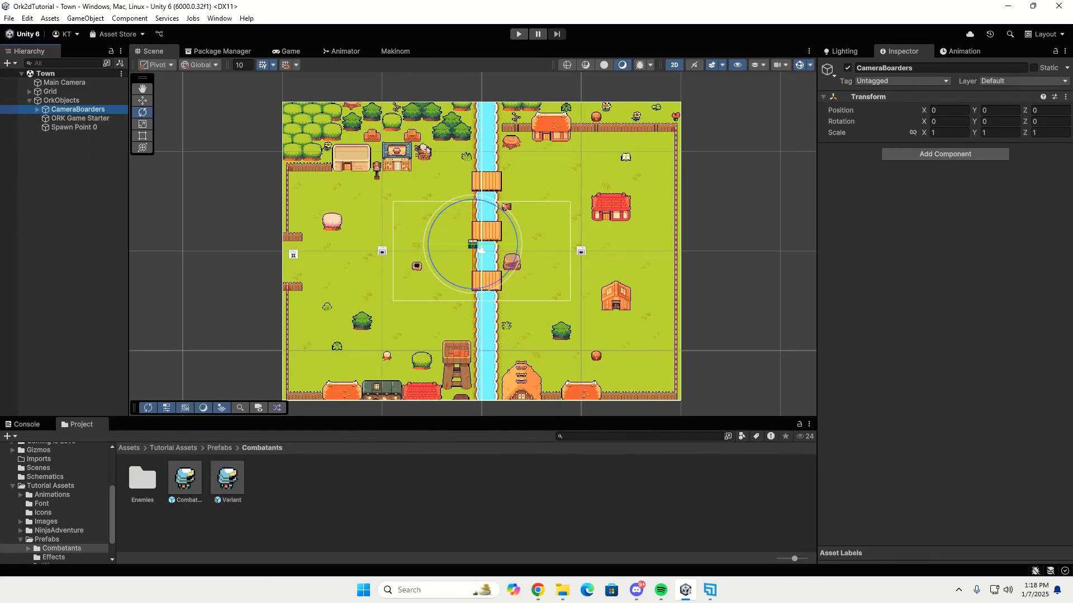
left_click(85, 102)
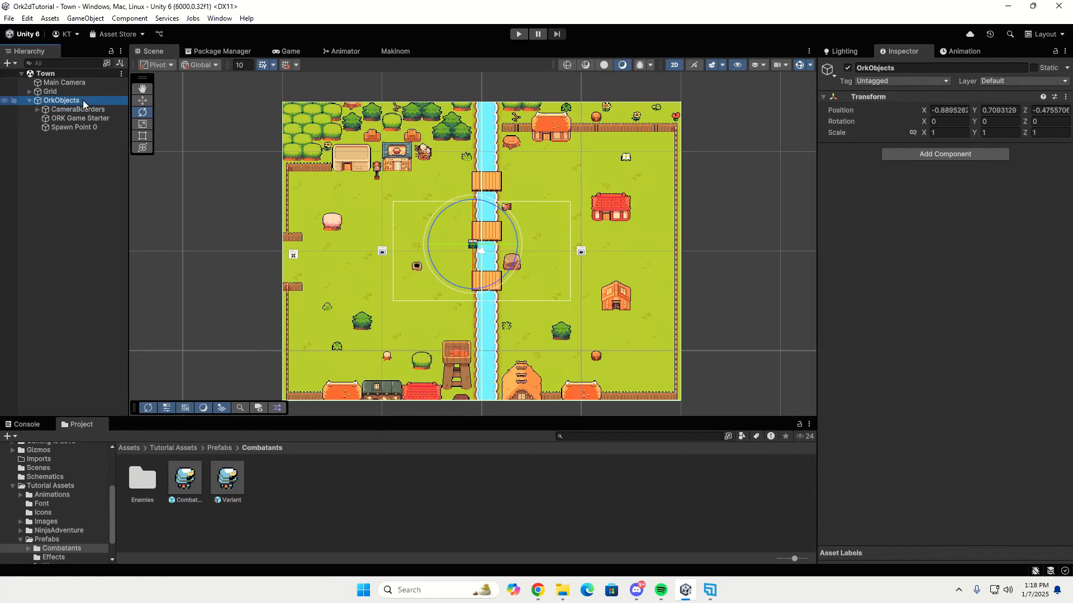
right_click(82, 103)
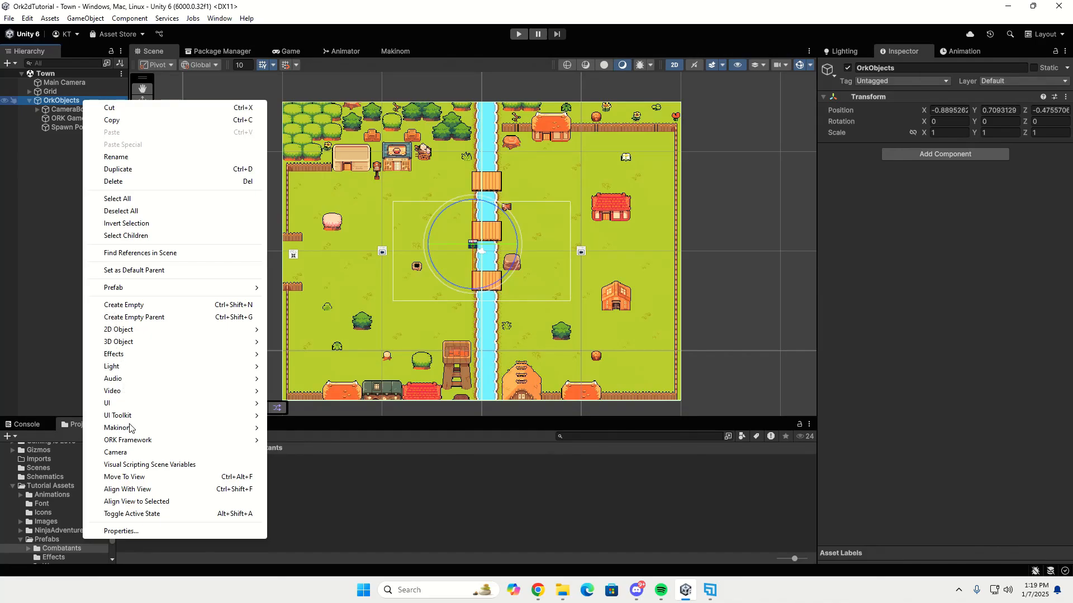
mouse_move(129, 427)
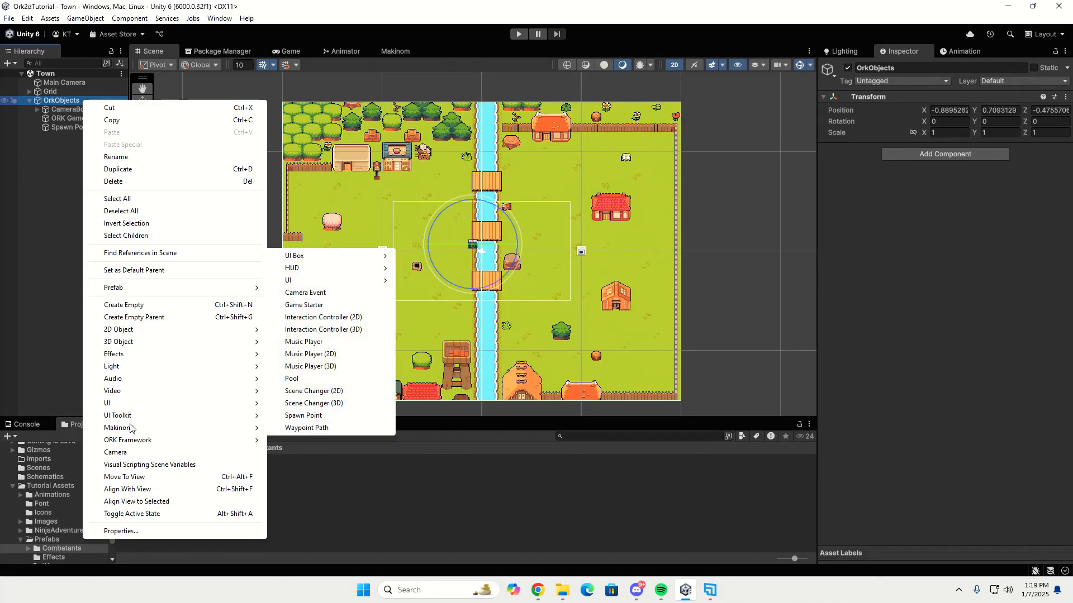
left_click(316, 342)
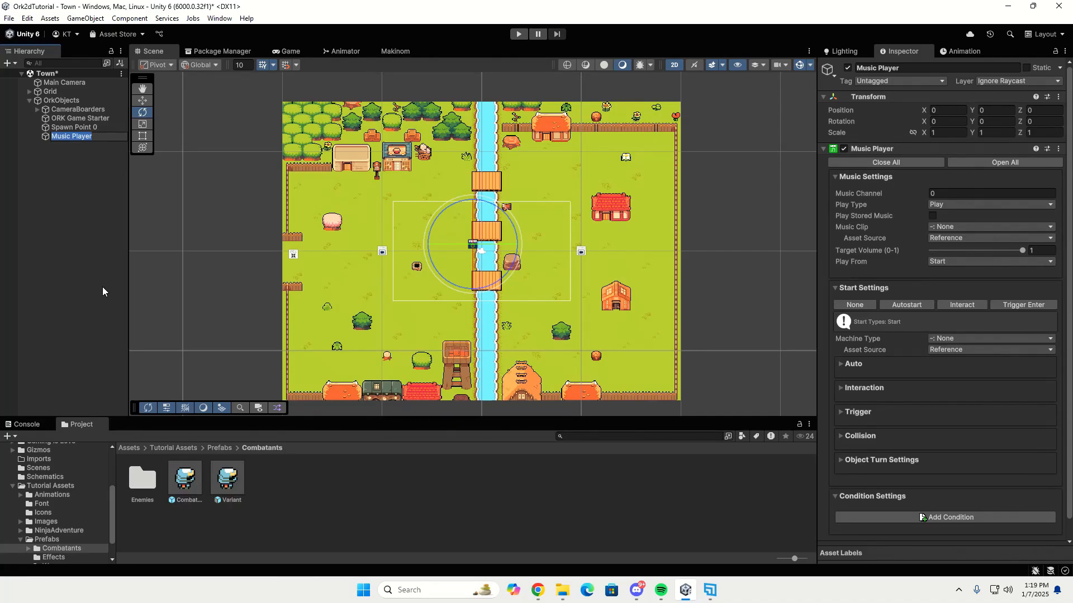
key("Return")
Open the Makinom Scene Wizard with OrkObjects selected.
left_click(62, 101)
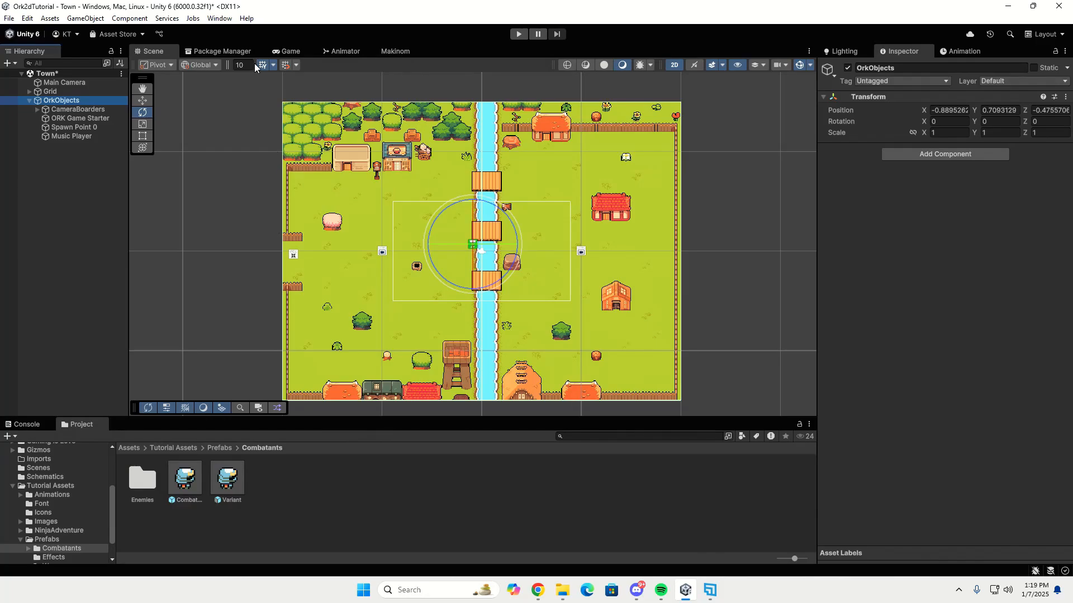
left_click(222, 19)
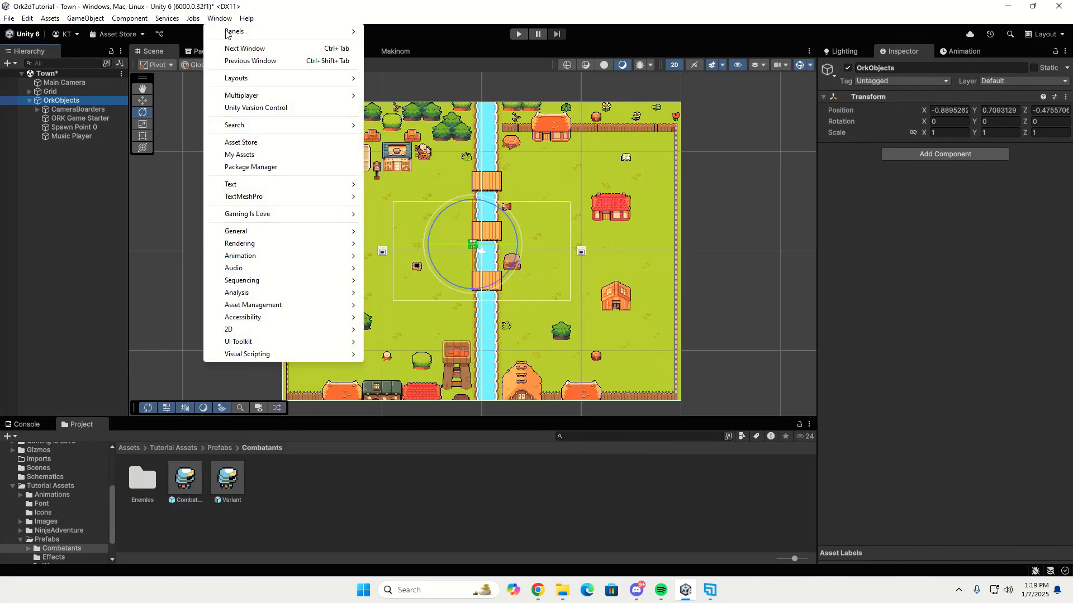
mouse_move(272, 215)
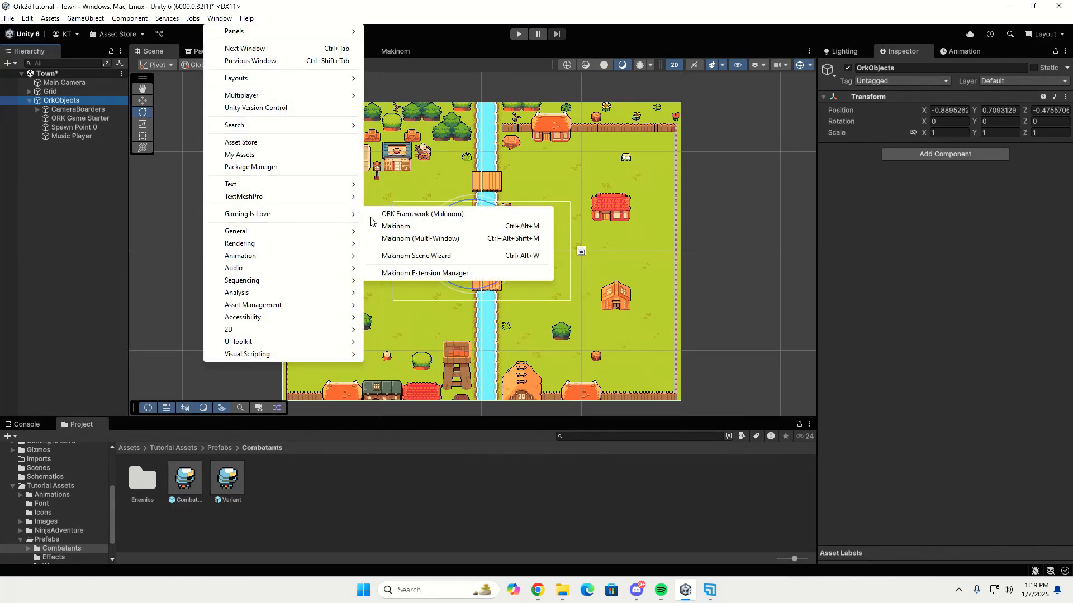
left_click(429, 256)
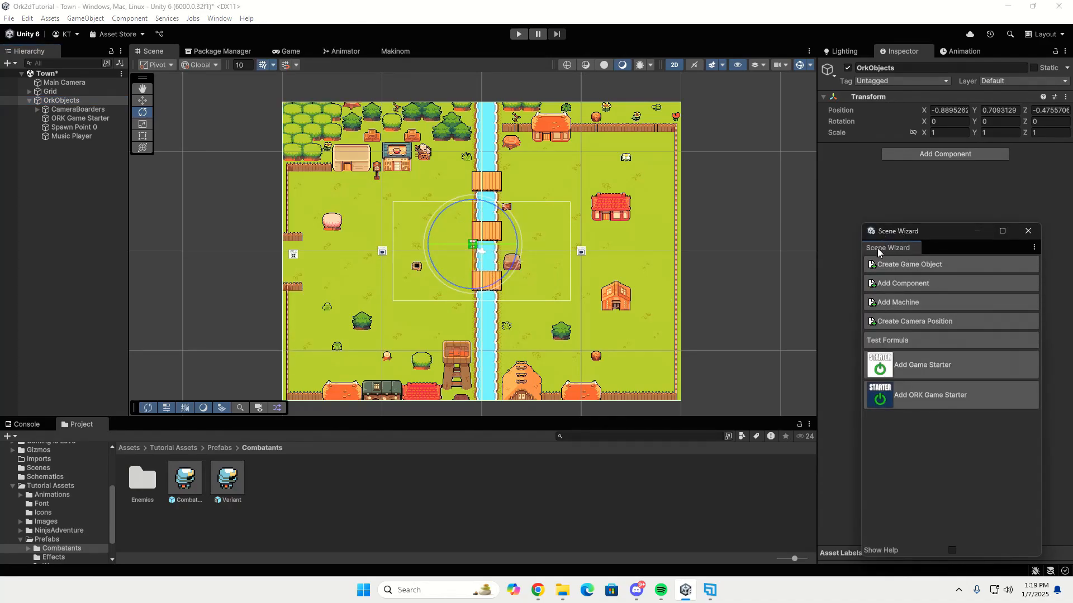
Dock the Scene Wizard below the Inspector.
left_click_drag(878, 248, 944, 557)
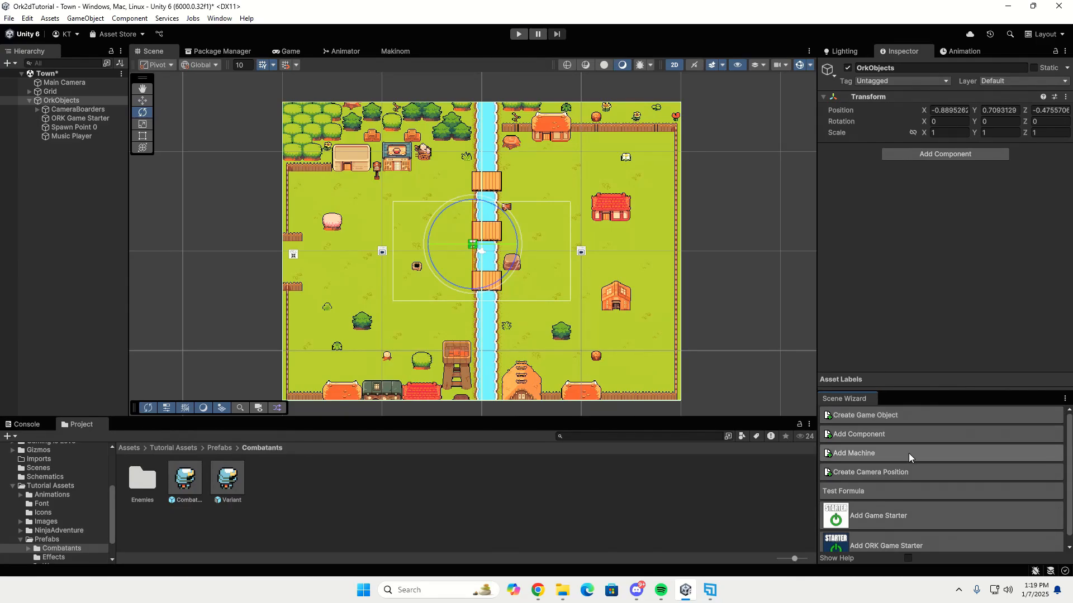
scroll(880, 509, "down", 1)
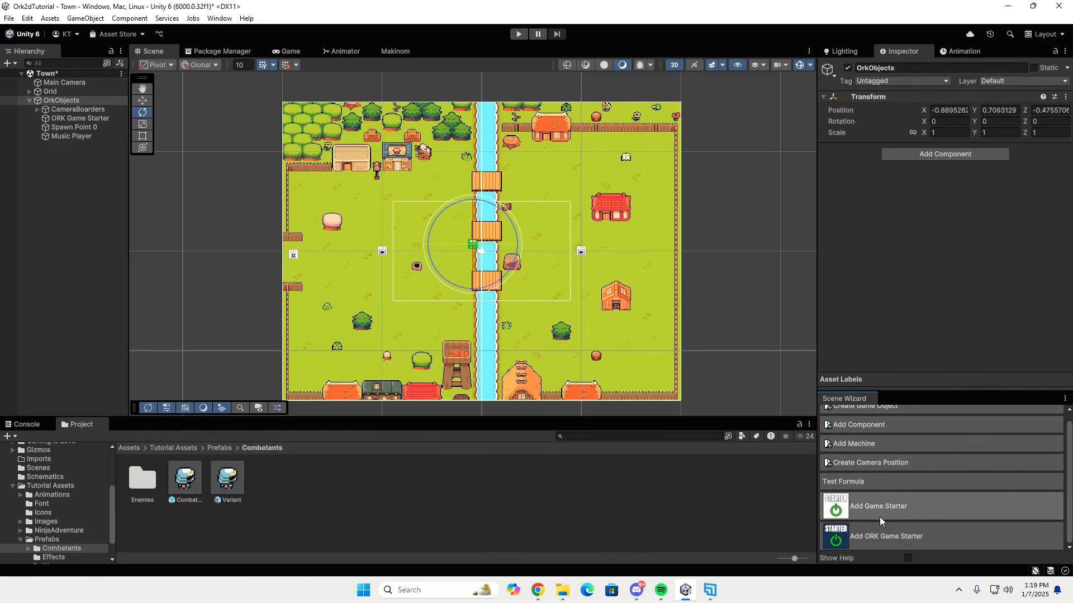
scroll(878, 491, "up", 1)
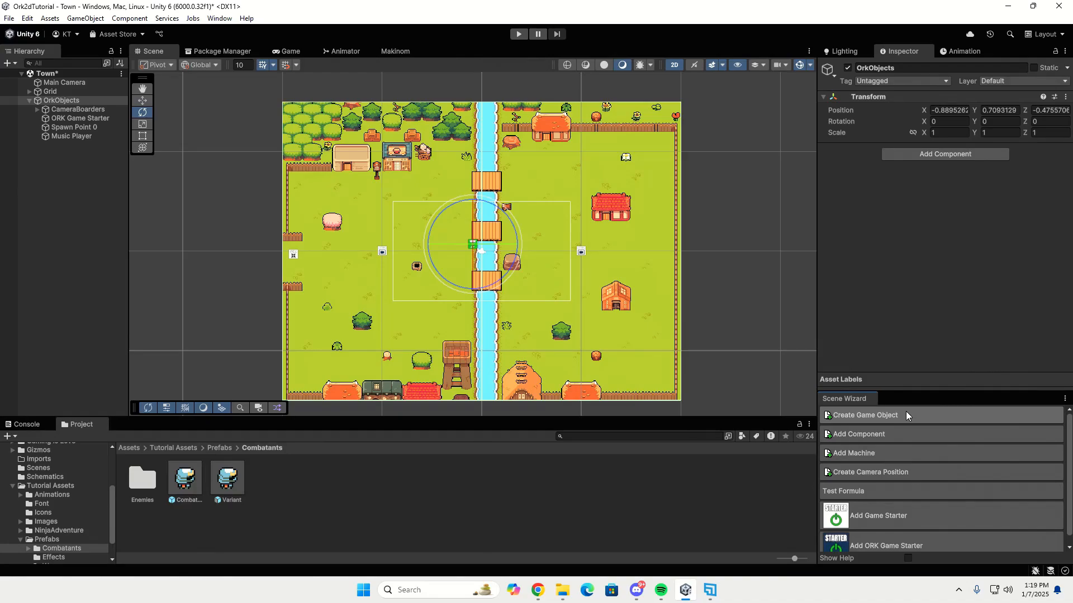
Search the Scene Wizard's game object creation list for music with OrkObjects selected, and dismiss the list.
left_click(61, 101)
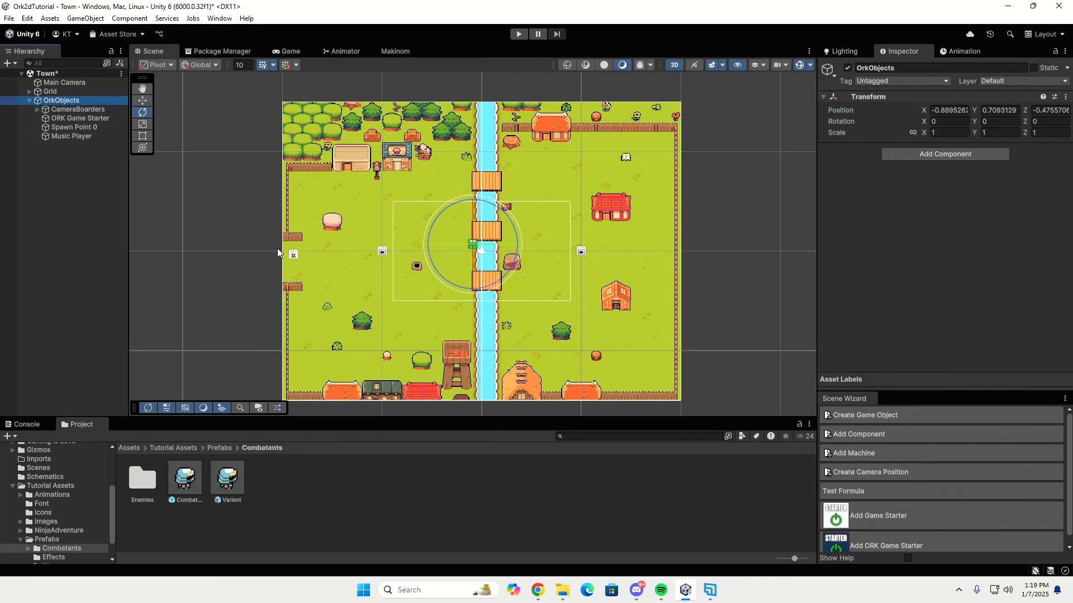
left_click(876, 420)
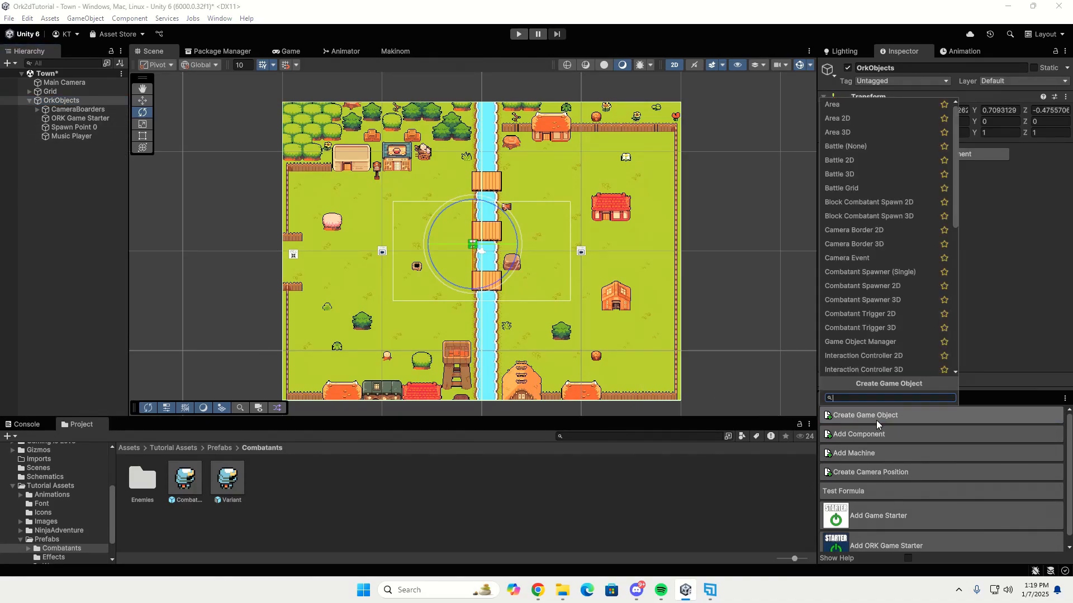
type("music")
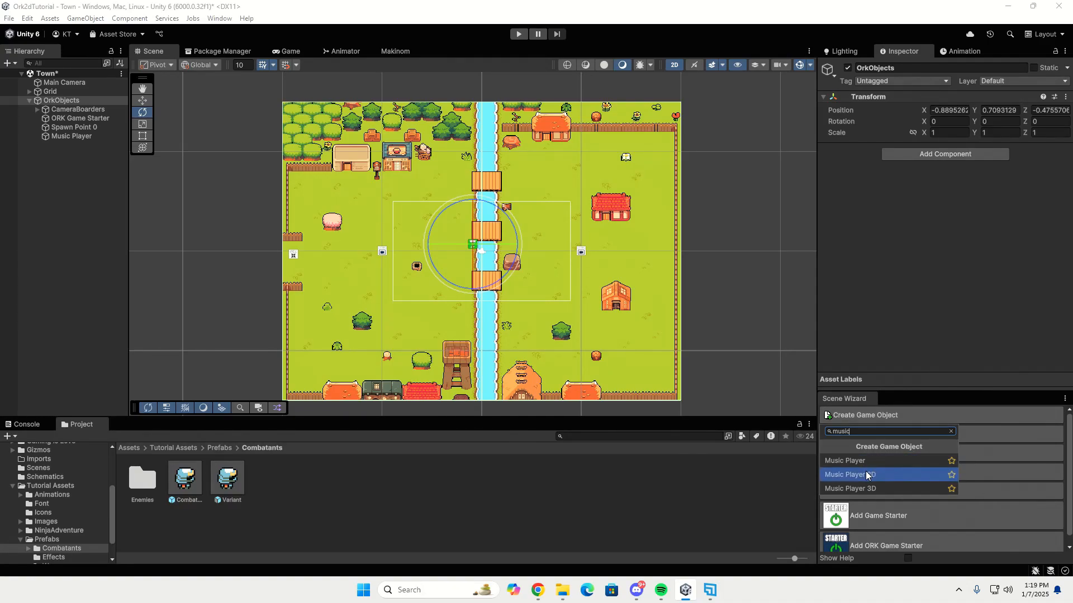
left_click(246, 243)
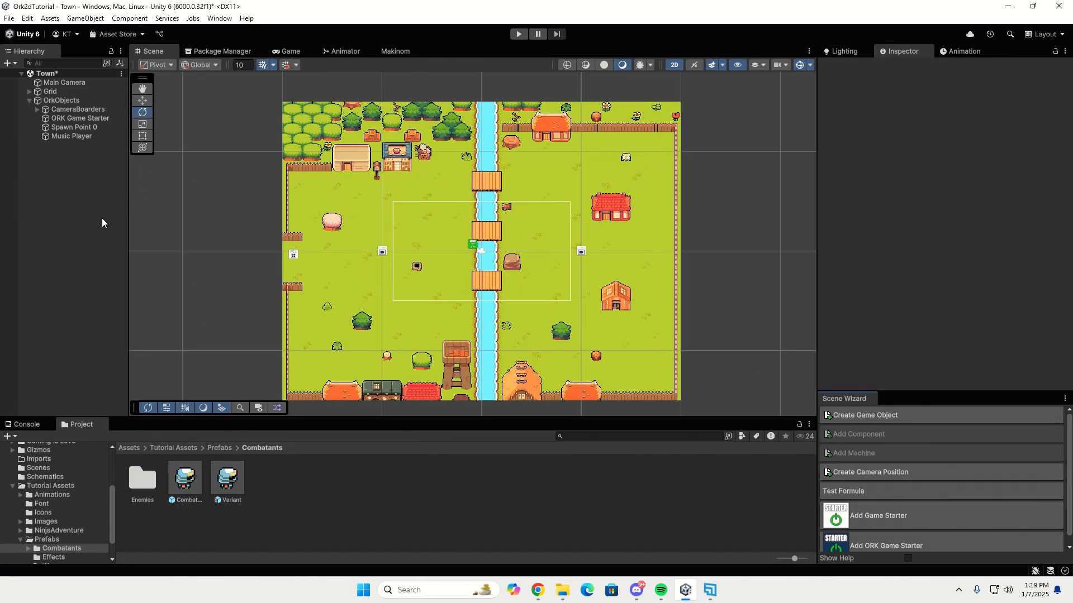
Close the Scene Wizard and set the Music Player's play type to Fade To and its music clip to 0: Town.
left_click(81, 137)
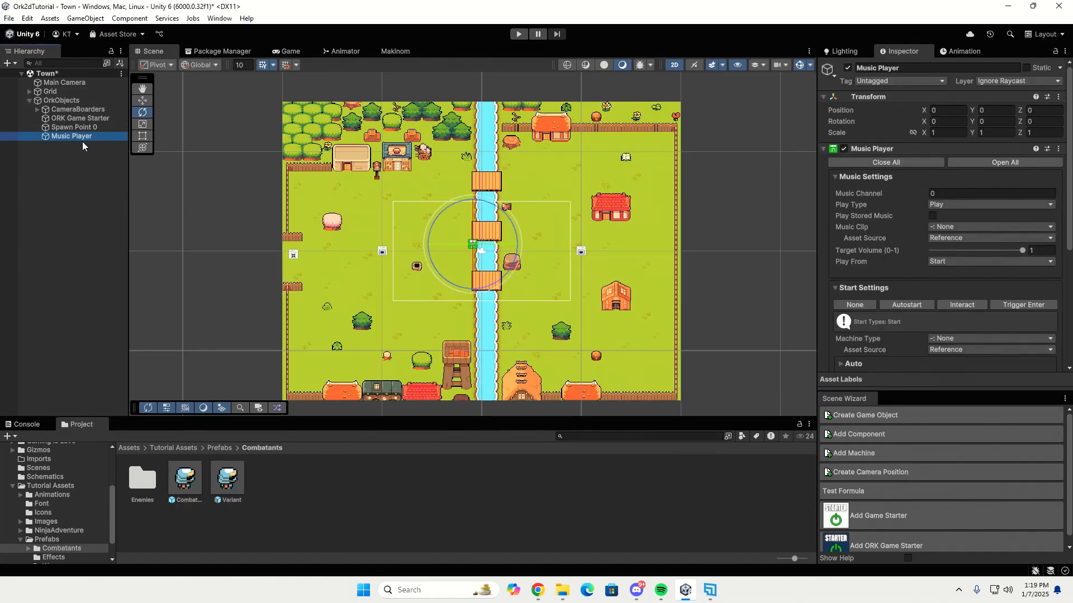
left_click(1064, 399)
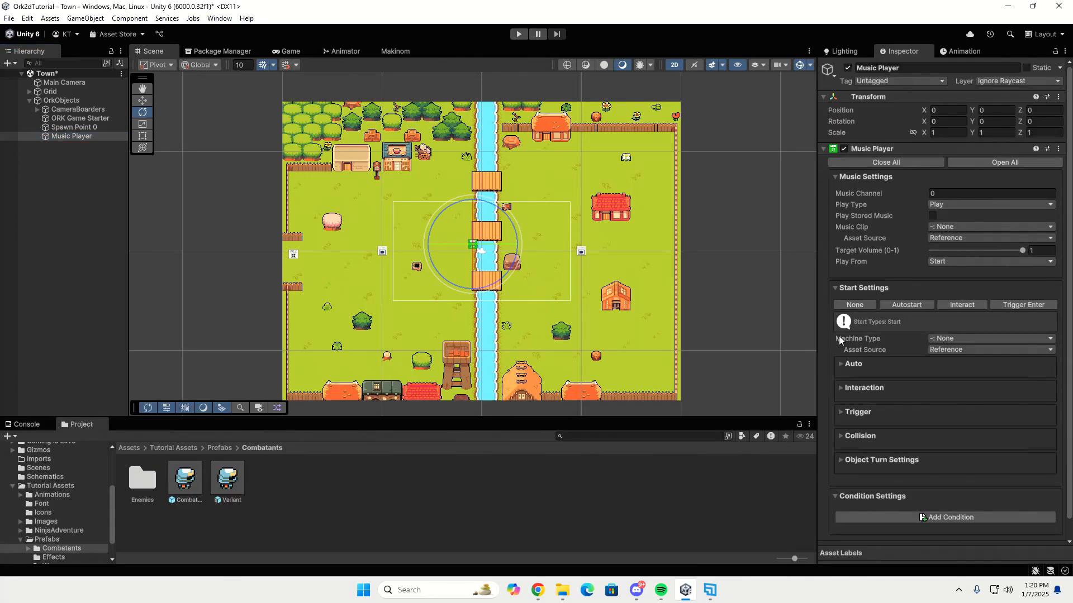
left_click(949, 205)
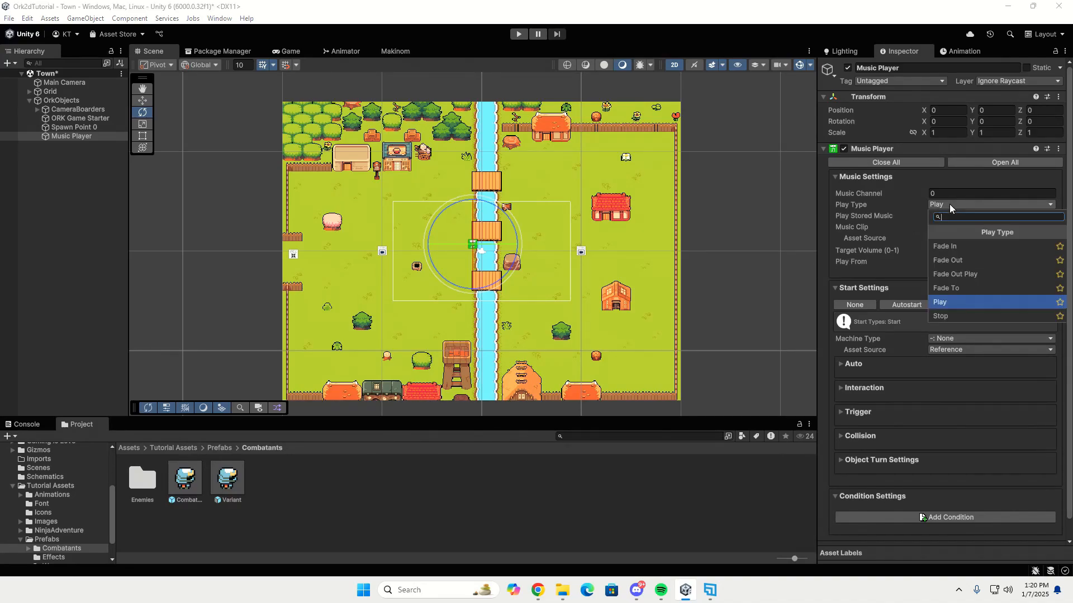
left_click(958, 284)
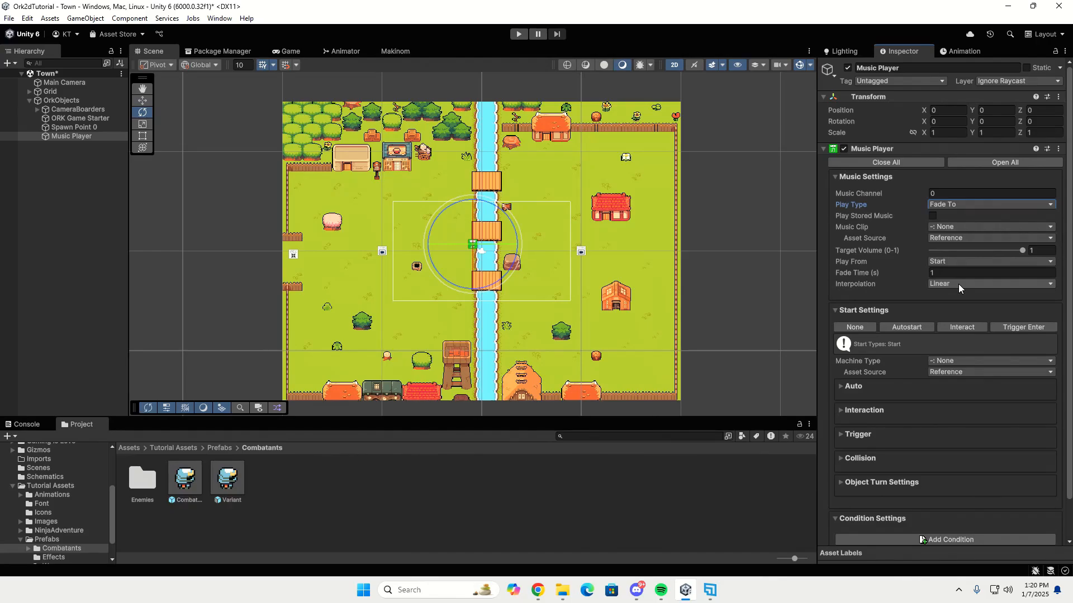
left_click(980, 226)
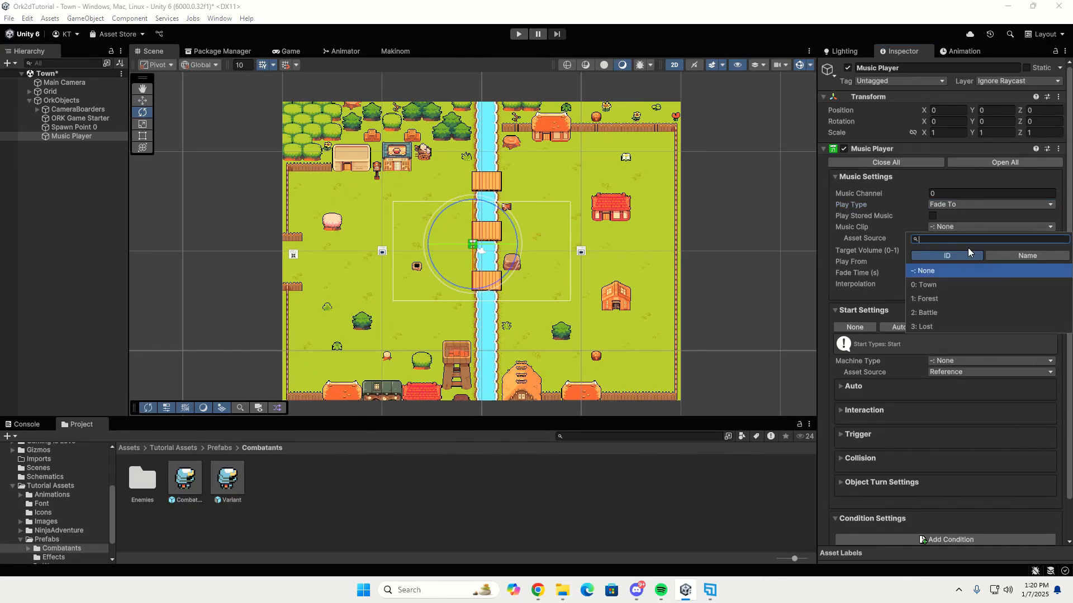
left_click(944, 281)
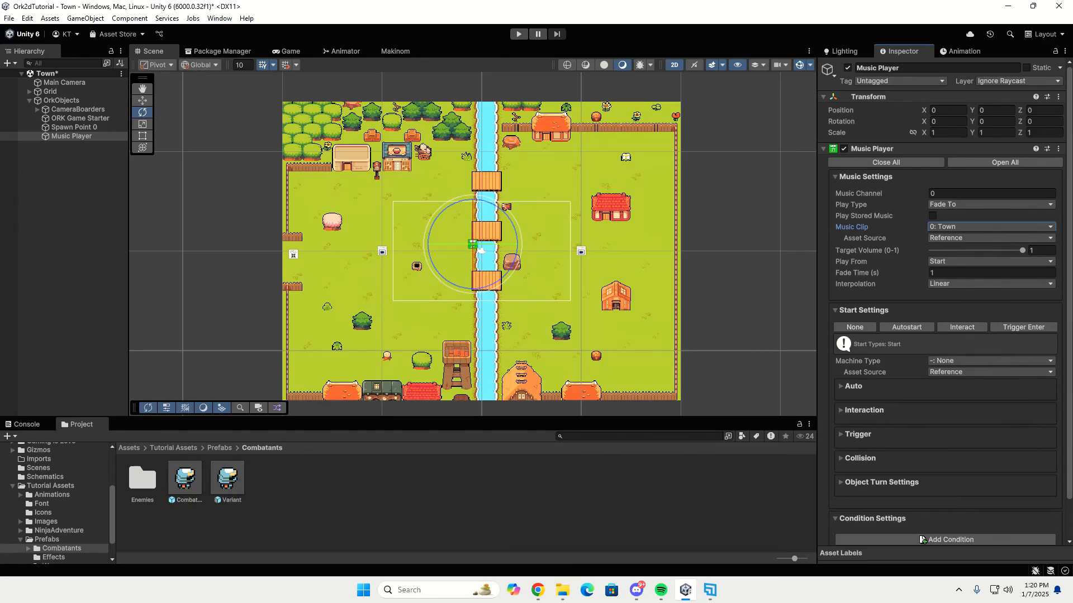
Add a Makinom Scene Changer (2D) object under OrkObjects, keeping its default name.
left_click(81, 100)
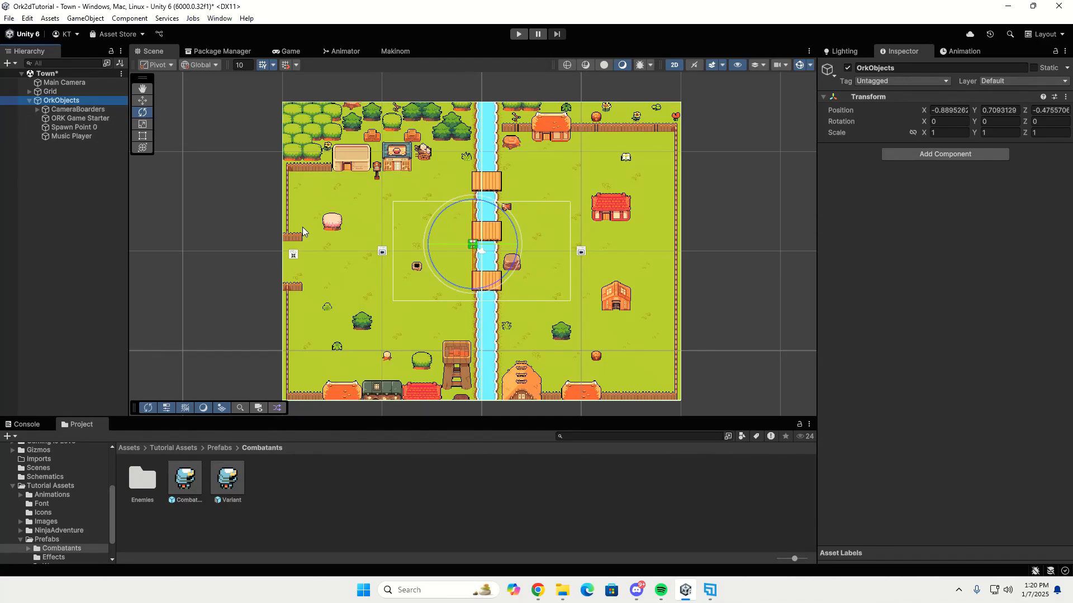
right_click(65, 103)
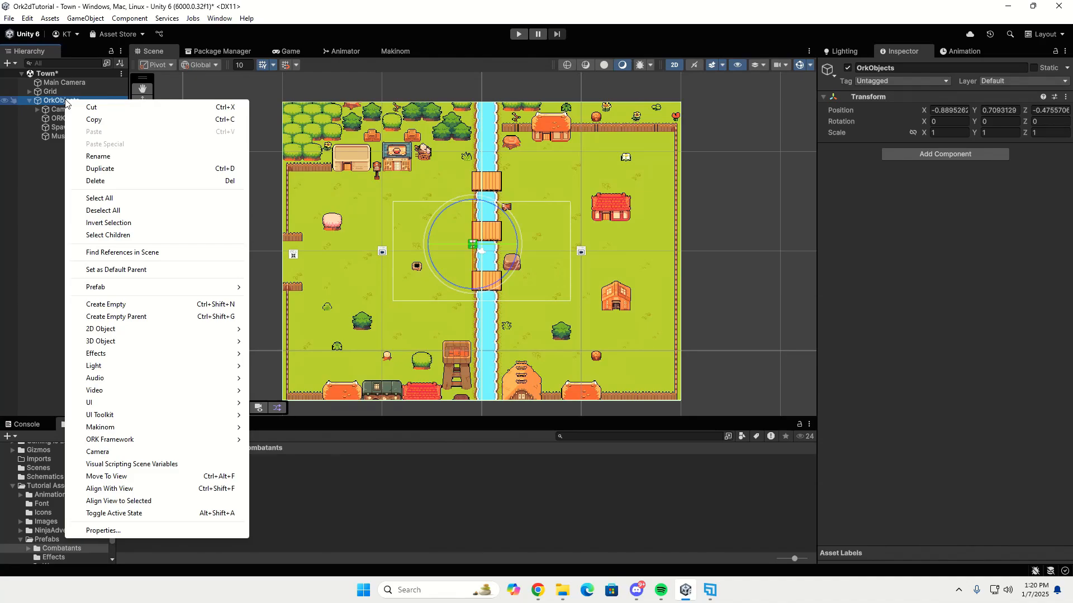
mouse_move(164, 429)
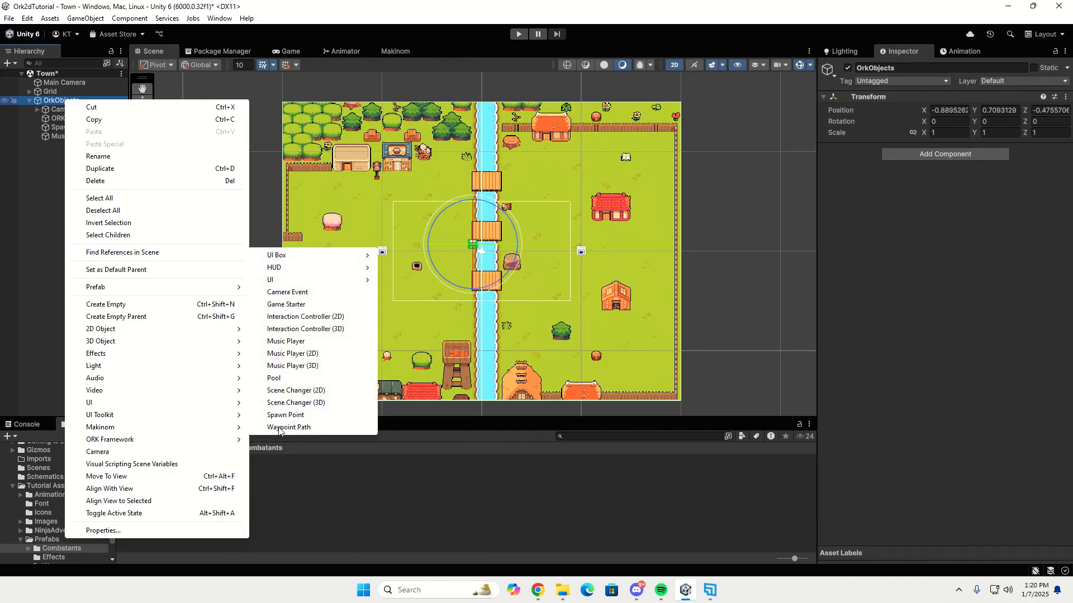
left_click(319, 397)
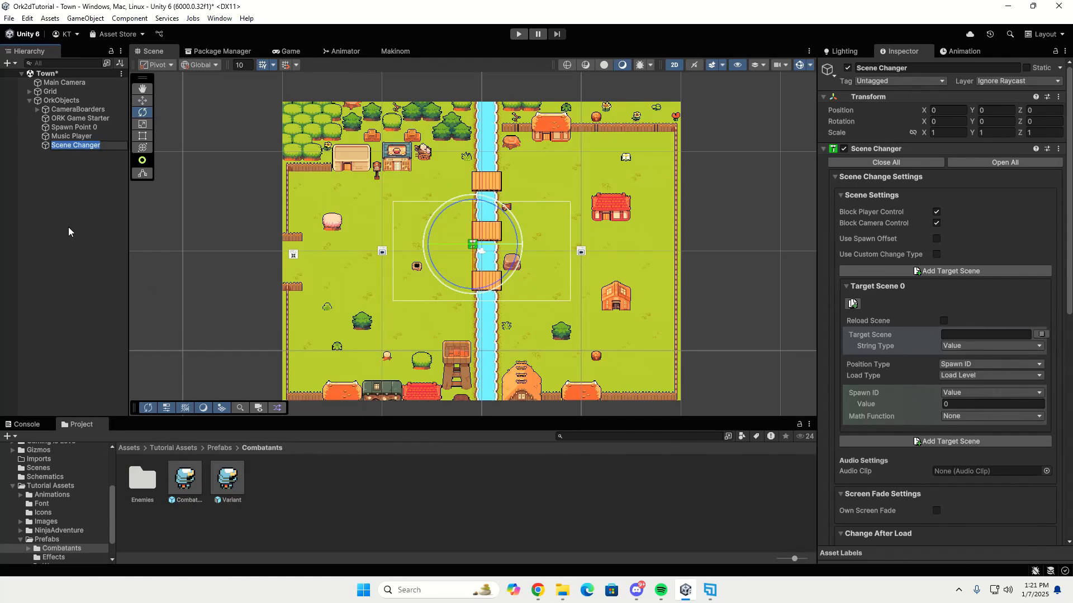
key("Return")
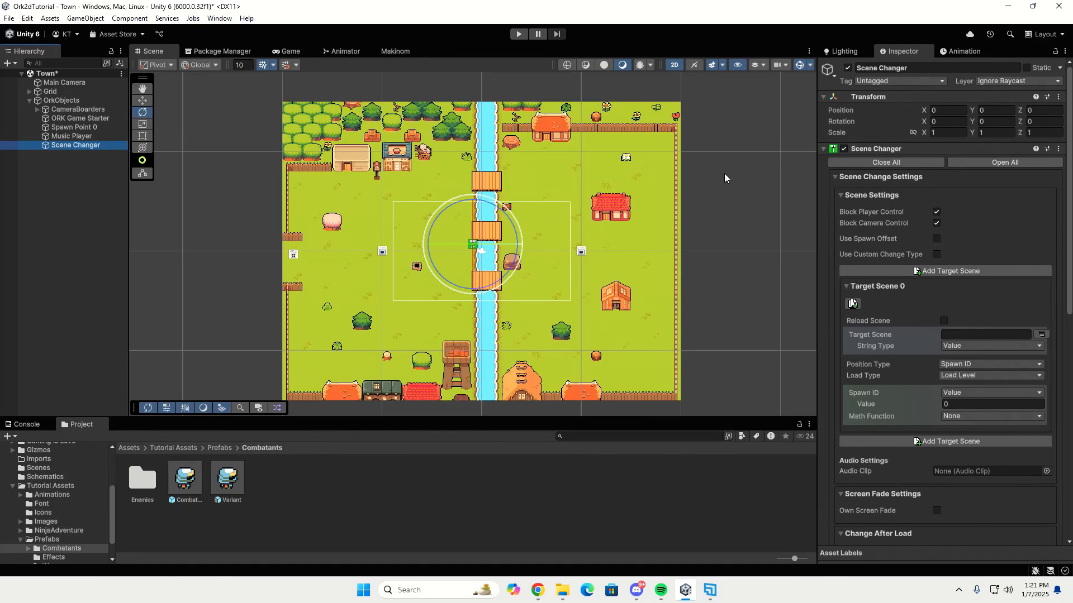
Position the Scene Changer at X -20, Y -1 and frame it in the Scene view.
left_click(932, 111)
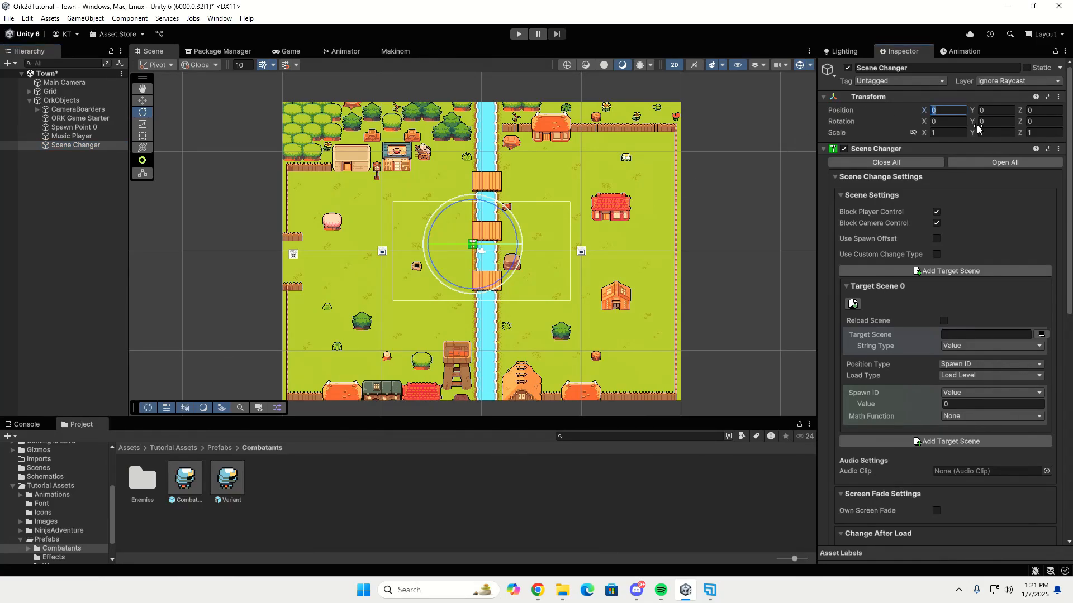
type("-20")
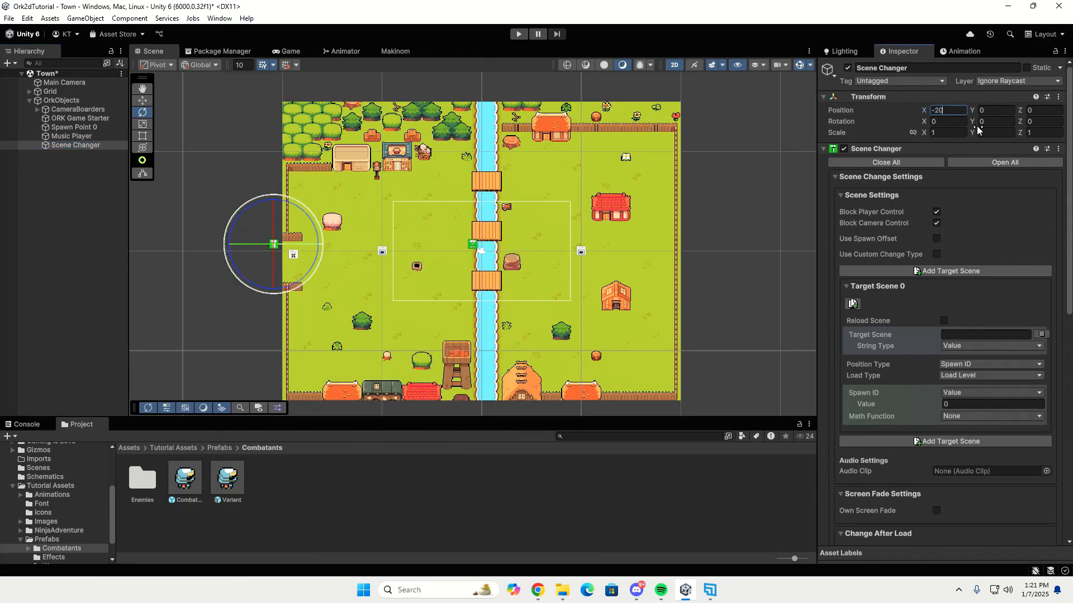
left_click(998, 110)
type("-1")
left_click(61, 222)
left_click(91, 145)
key("f")
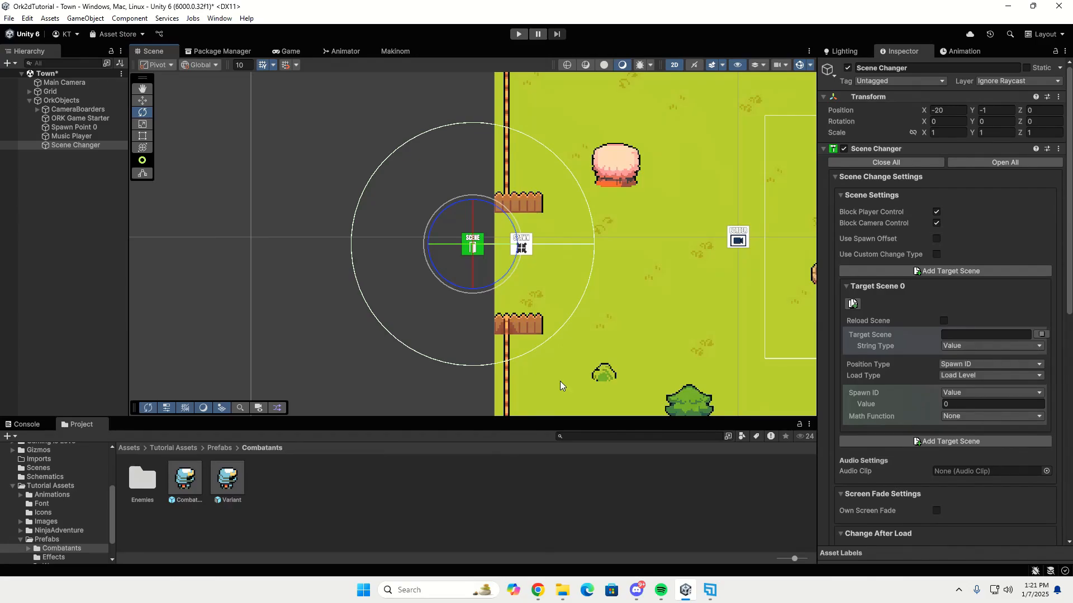
Set the Scene Changer's target scene to Forest.
left_click(998, 335)
type("Forest")
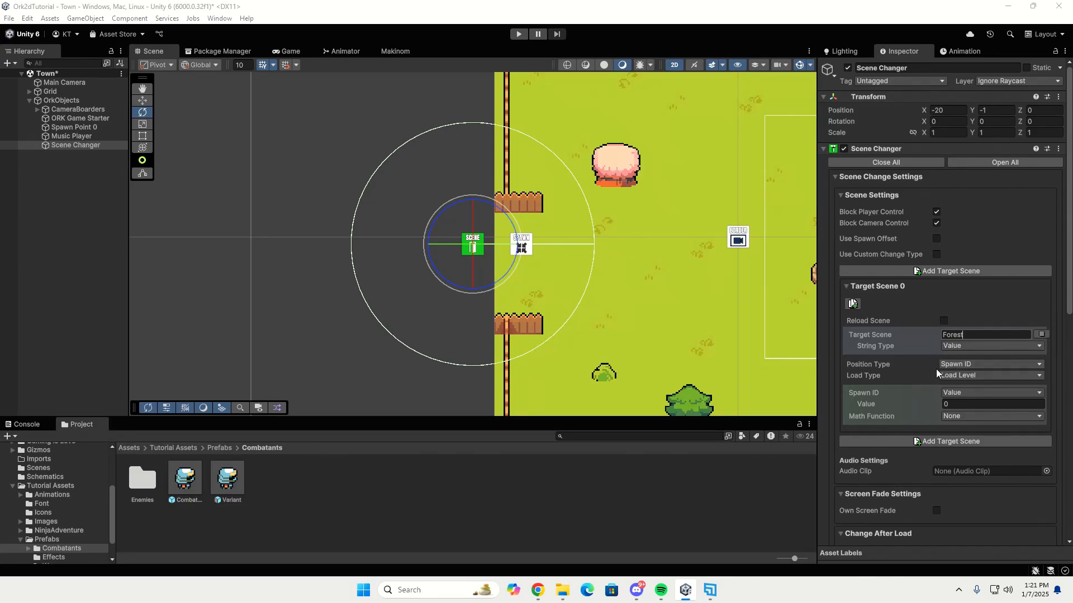
left_click(947, 402)
Replace the Scene Changer's Circle Collider 2D with a Box Collider 2D component.
left_click(823, 148)
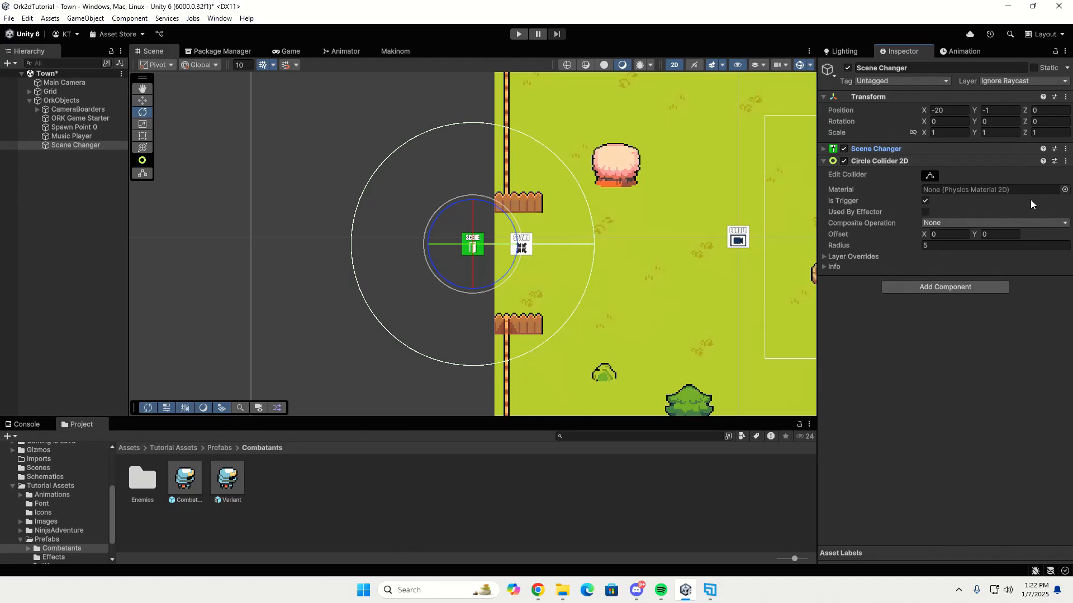
left_click(1064, 161)
left_click(995, 191)
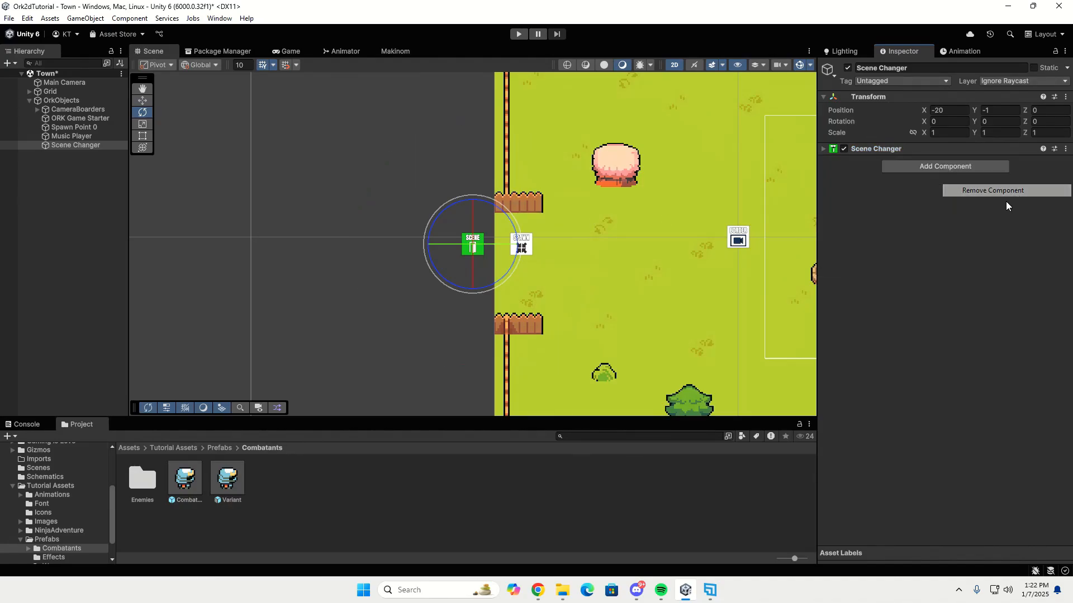
left_click(927, 166)
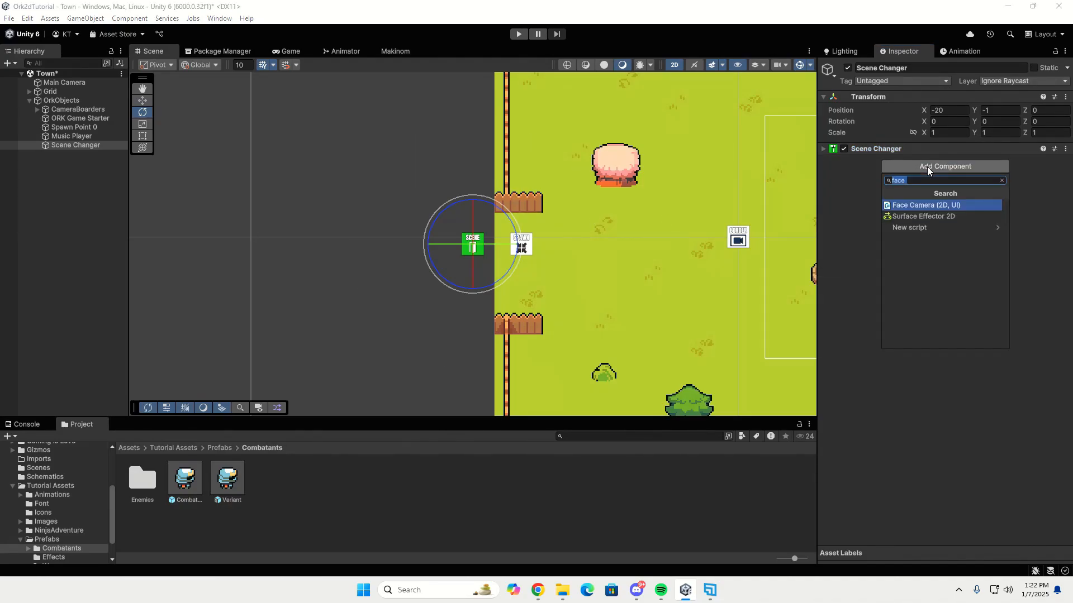
type("box")
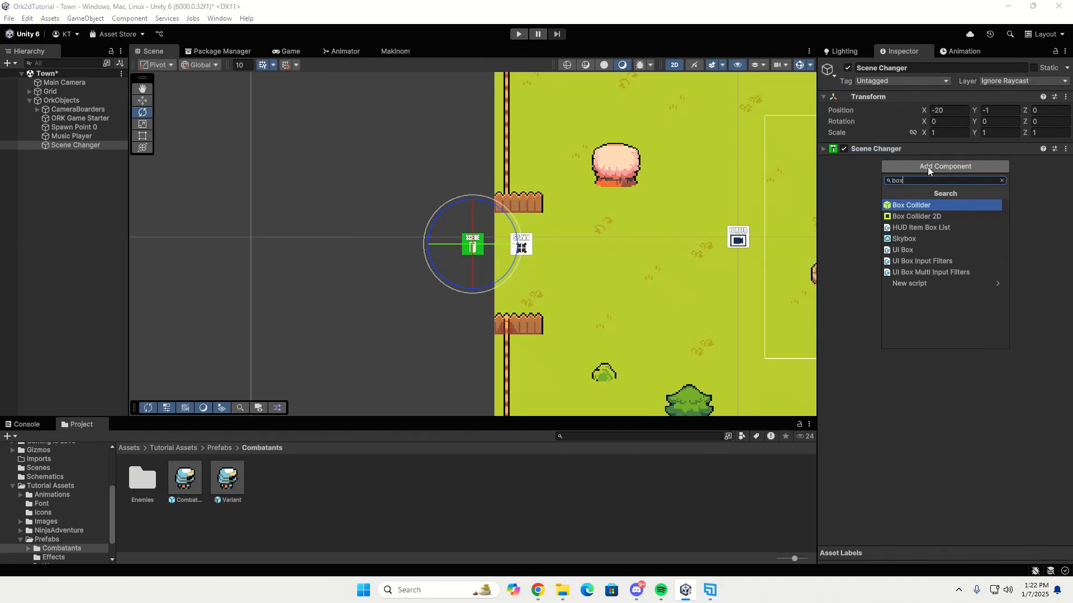
left_click(940, 217)
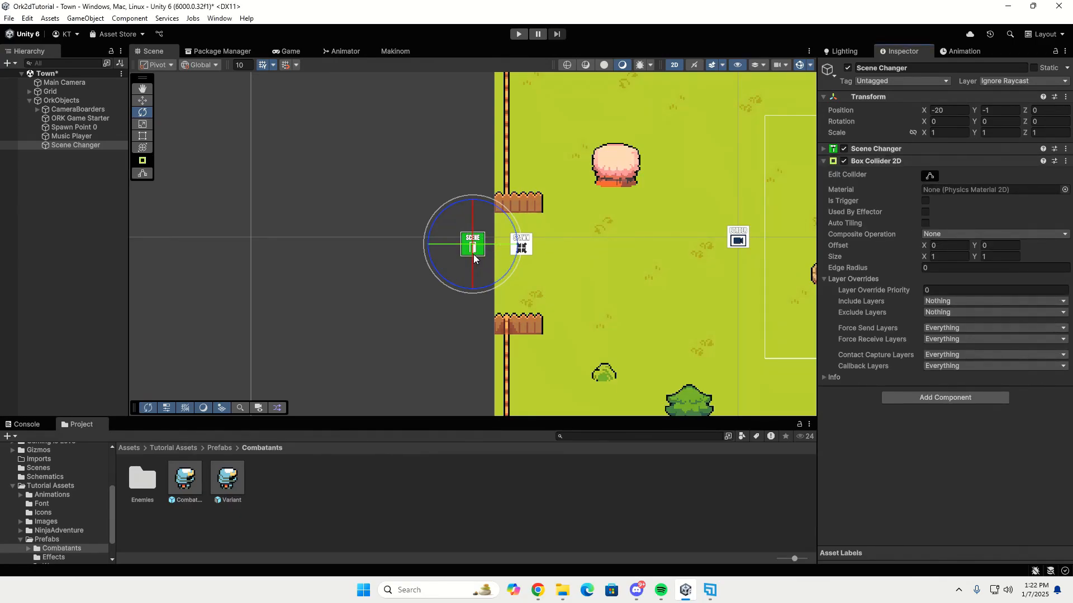
Make the Scene Changer's box collider a trigger and set its Y size to 4.
left_click(926, 201)
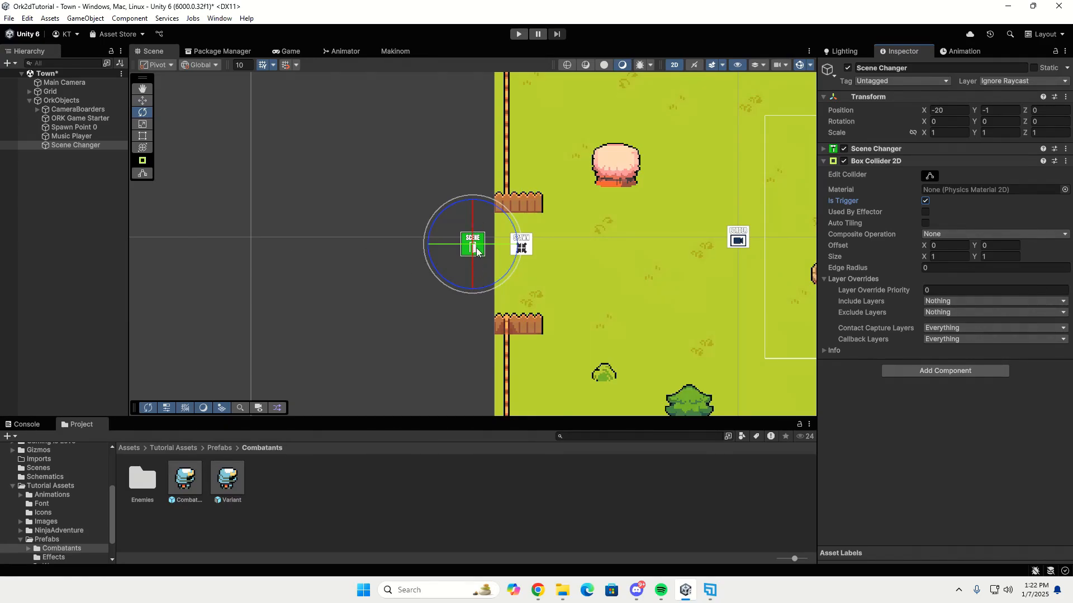
left_click(1000, 253)
type("4")
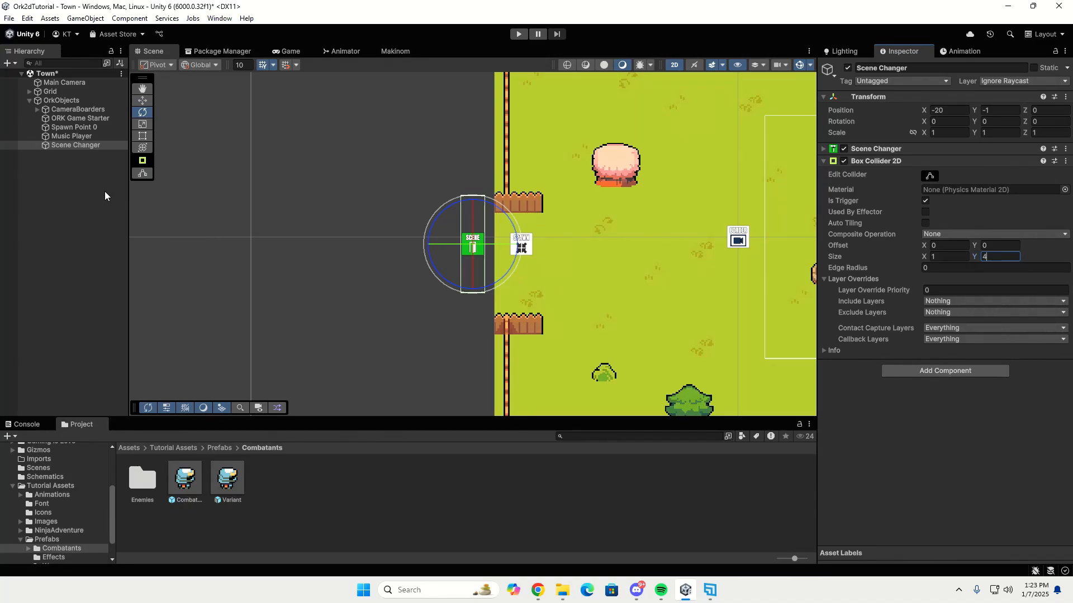
Move all child objects from CameraBoarders to Scene Changer out of OrkObjects to the scene's root level.
left_click(80, 101)
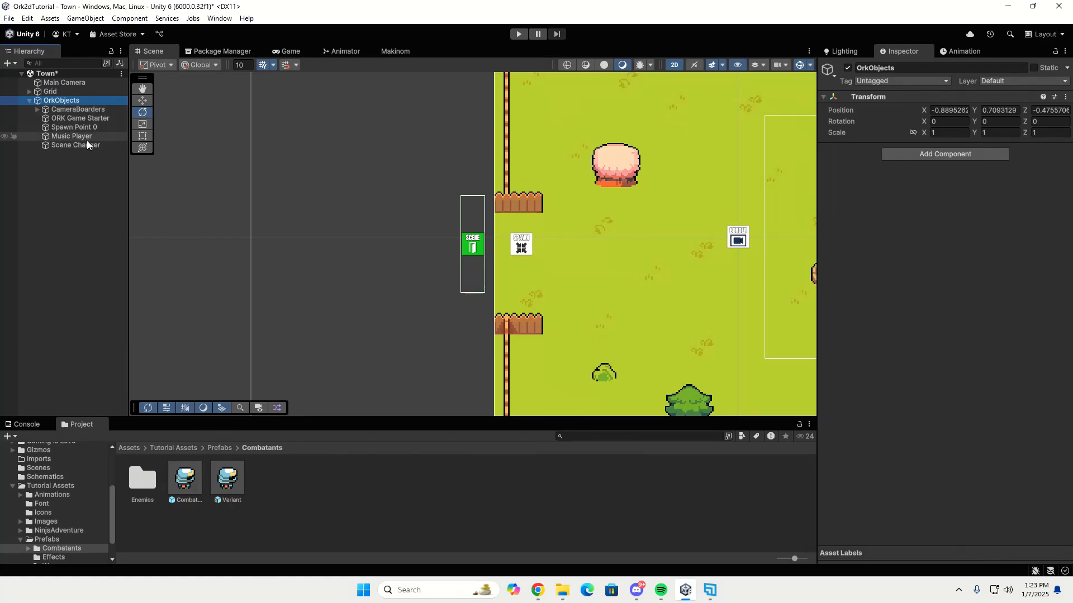
left_click(82, 110)
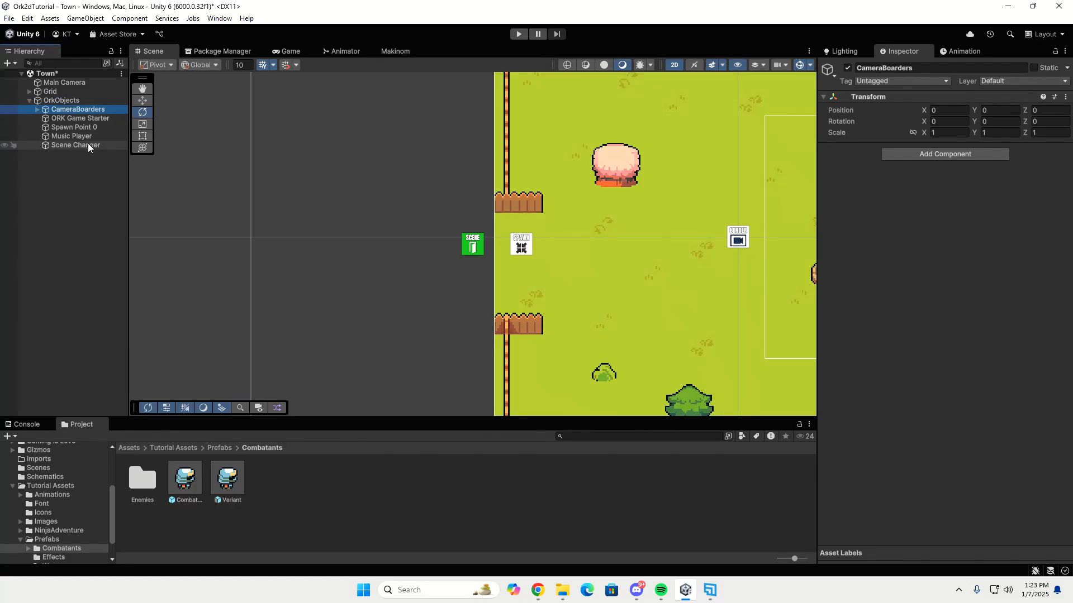
left_click(88, 143, "shift")
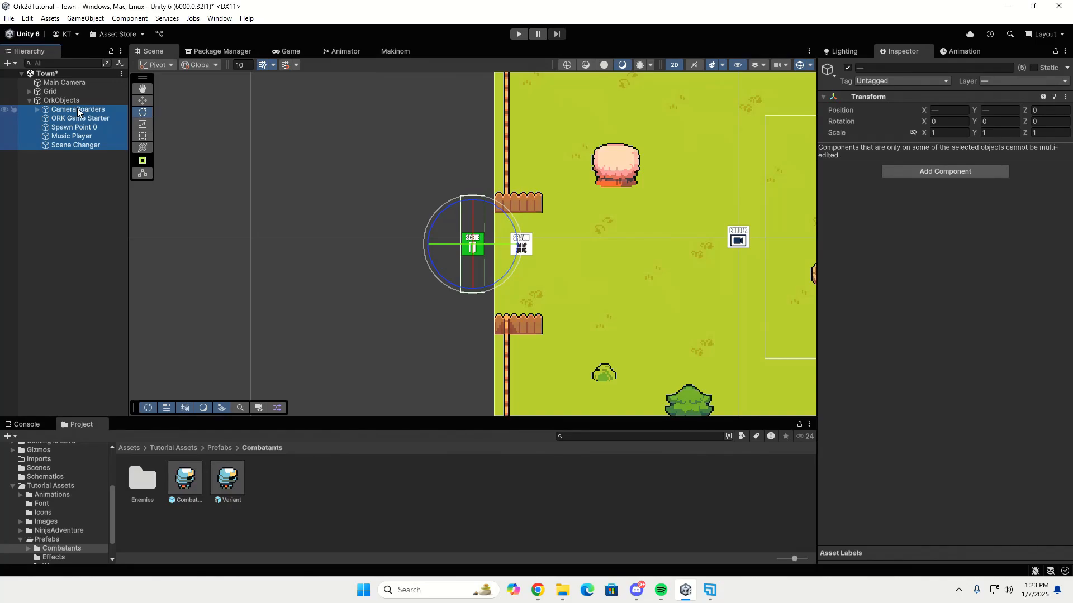
left_click_drag(78, 112, 83, 173)
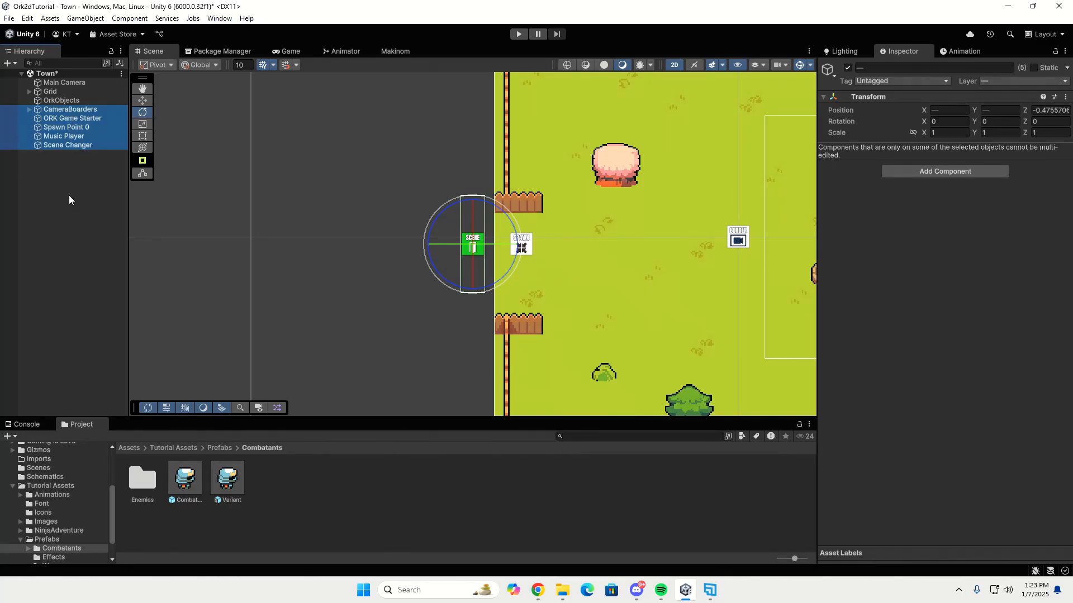
Set the OrkObjects position to 0, 0, 0 and reset its transform.
left_click(62, 100)
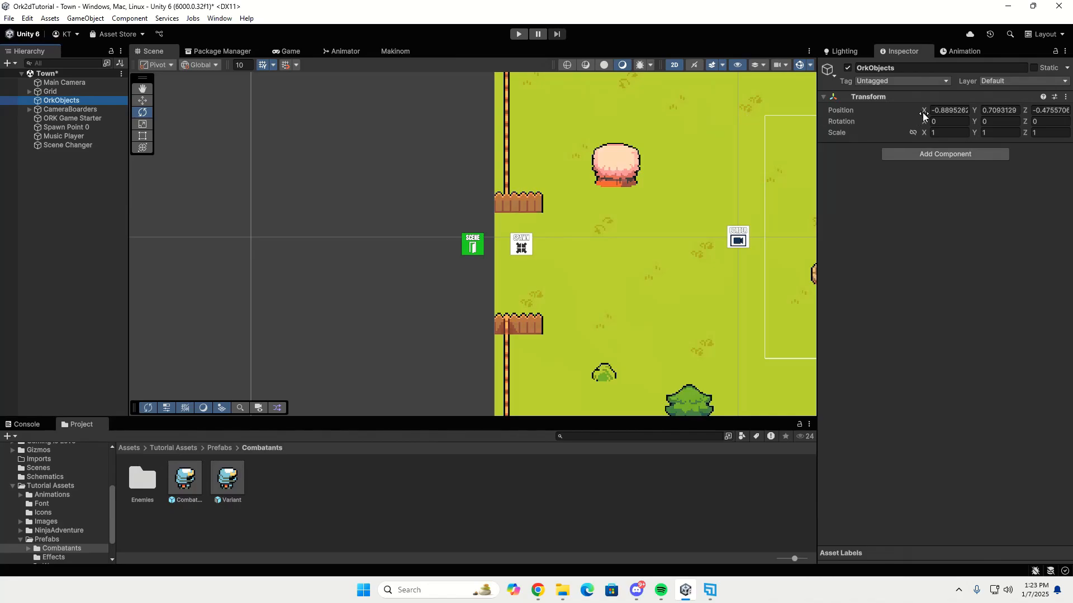
left_click(947, 111)
type("0")
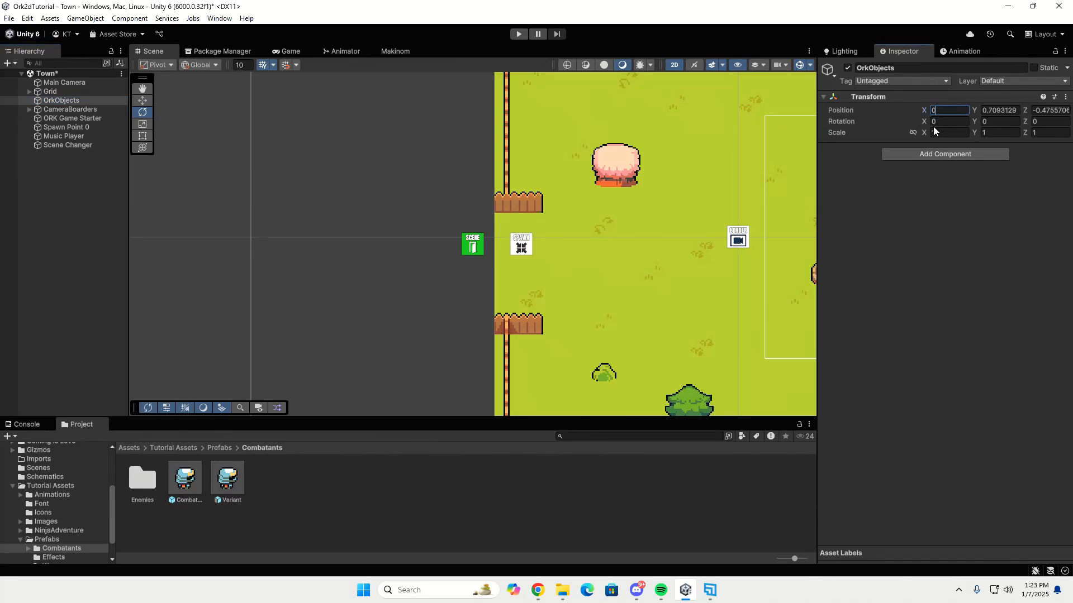
key("Tab")
type("0")
key("Tab")
type("0")
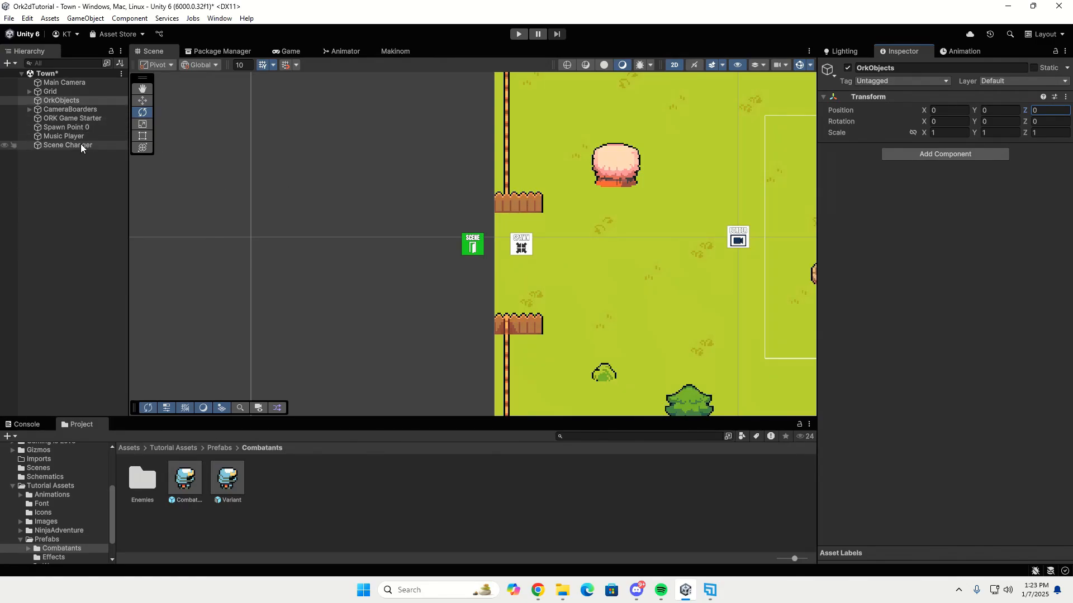
left_click(1066, 97)
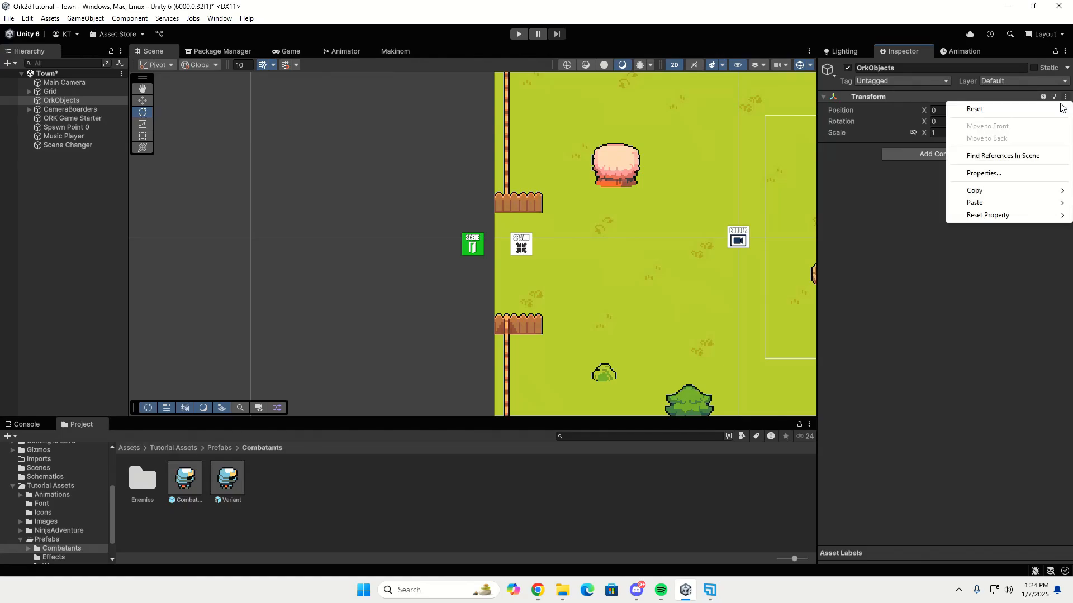
left_click(1012, 110)
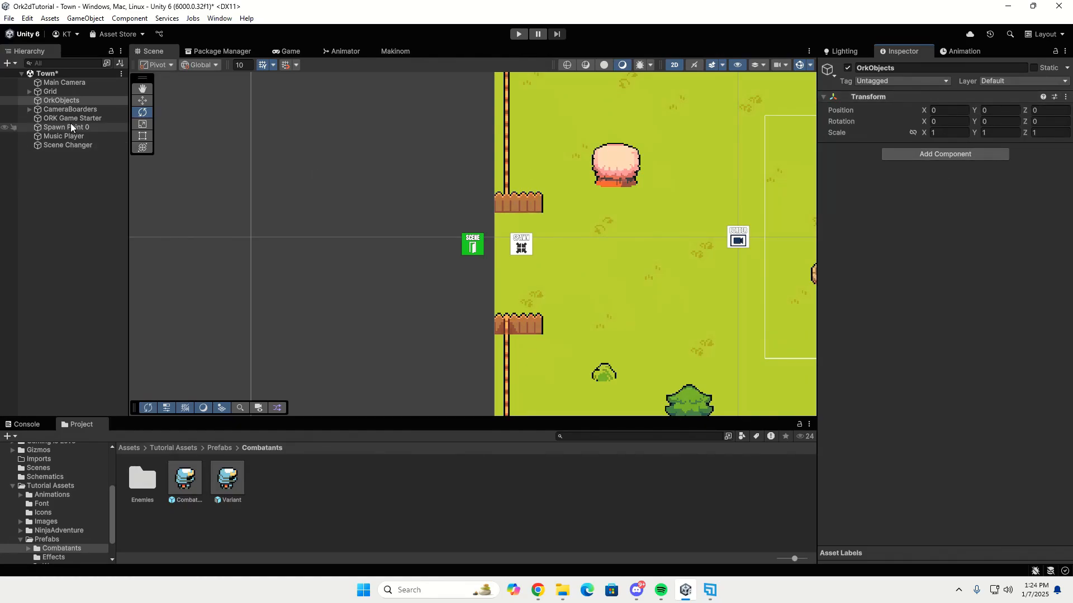
Parent all five objects from CameraBoarders to Scene Changer back under OrkObjects.
left_click(75, 109)
left_click(72, 145)
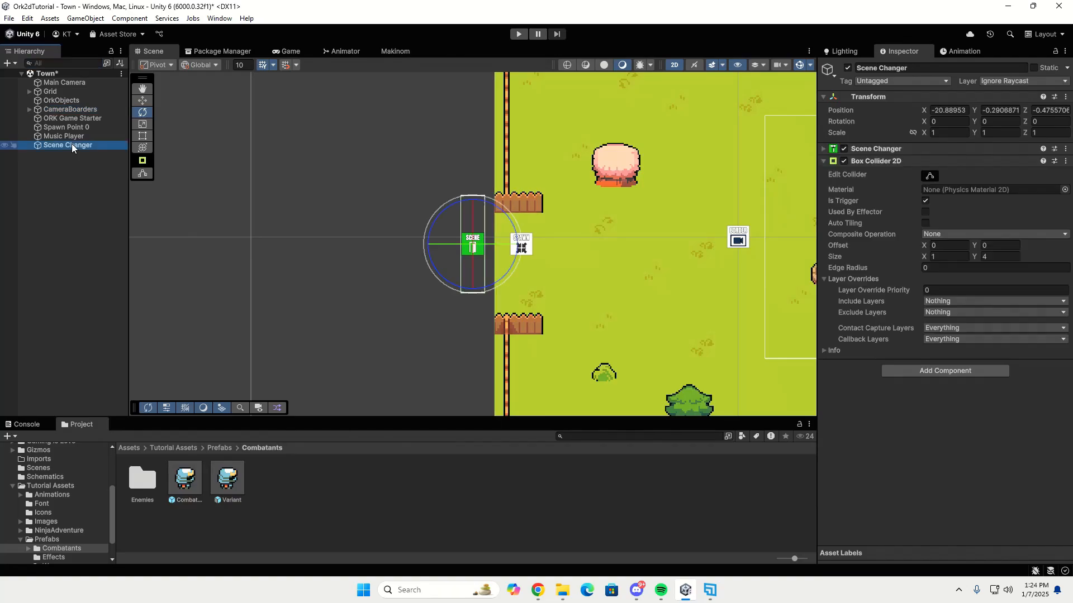
left_click(82, 111, "shift")
left_click_drag(81, 112, 75, 102)
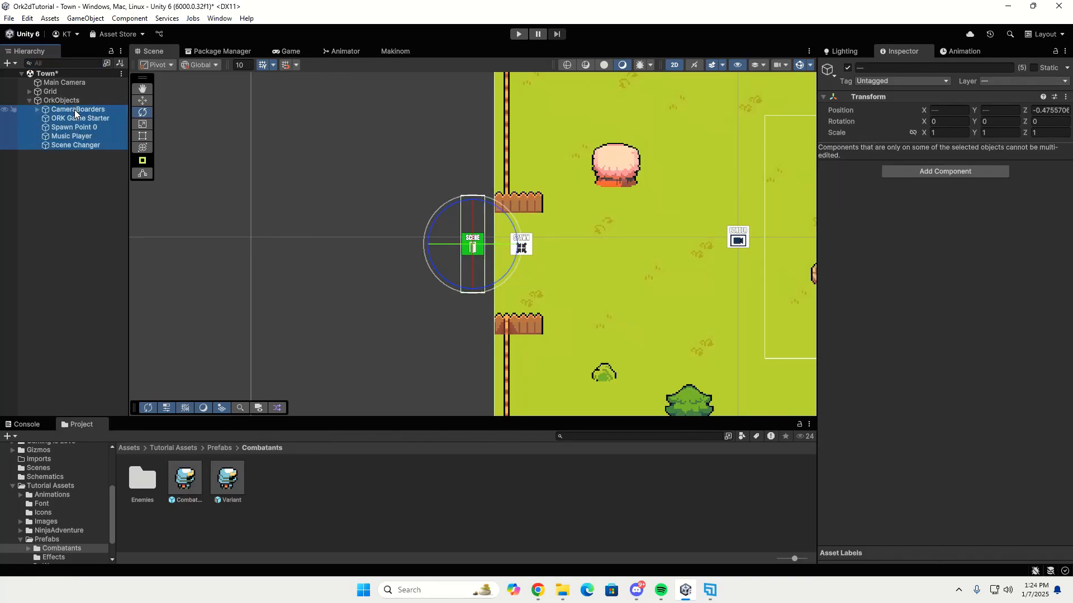
left_click(79, 159)
Set the Scene Changer's position to X -20 and Y -1.
left_click(80, 145)
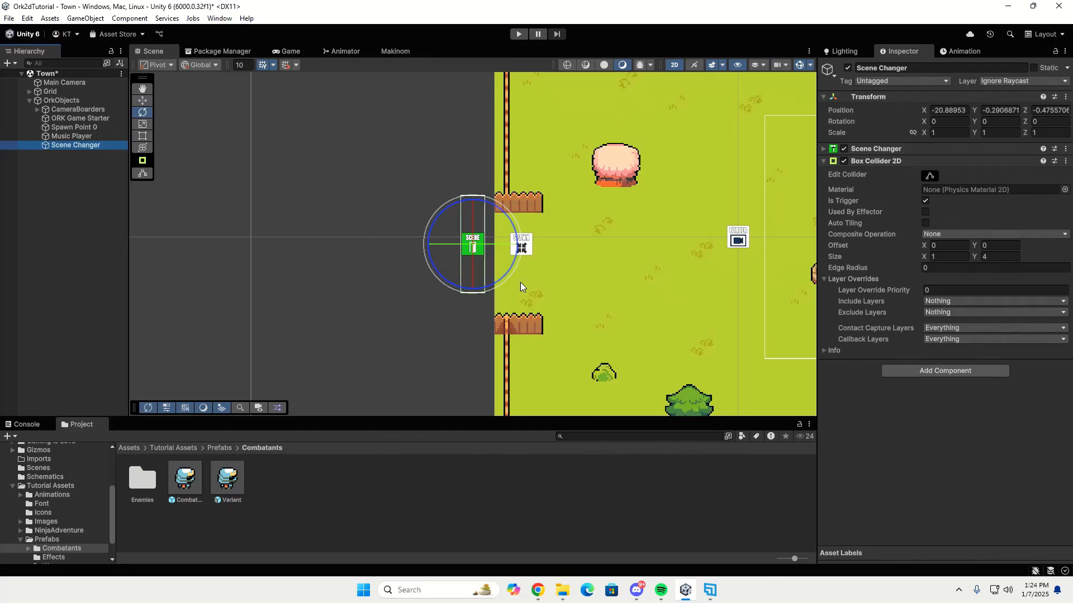
left_click(951, 110)
type("-20")
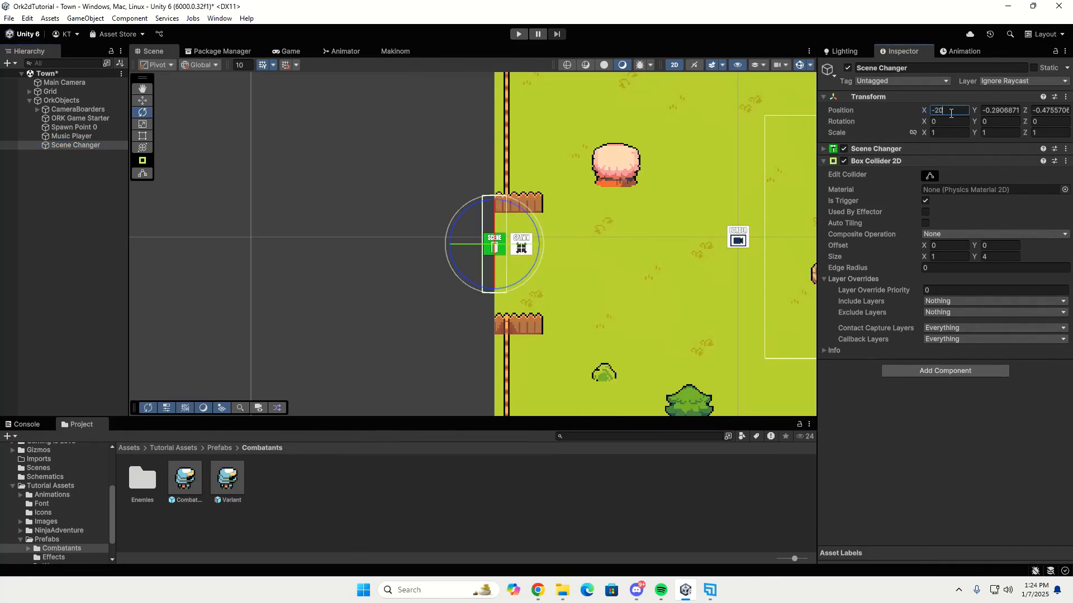
key("Tab")
type("-1")
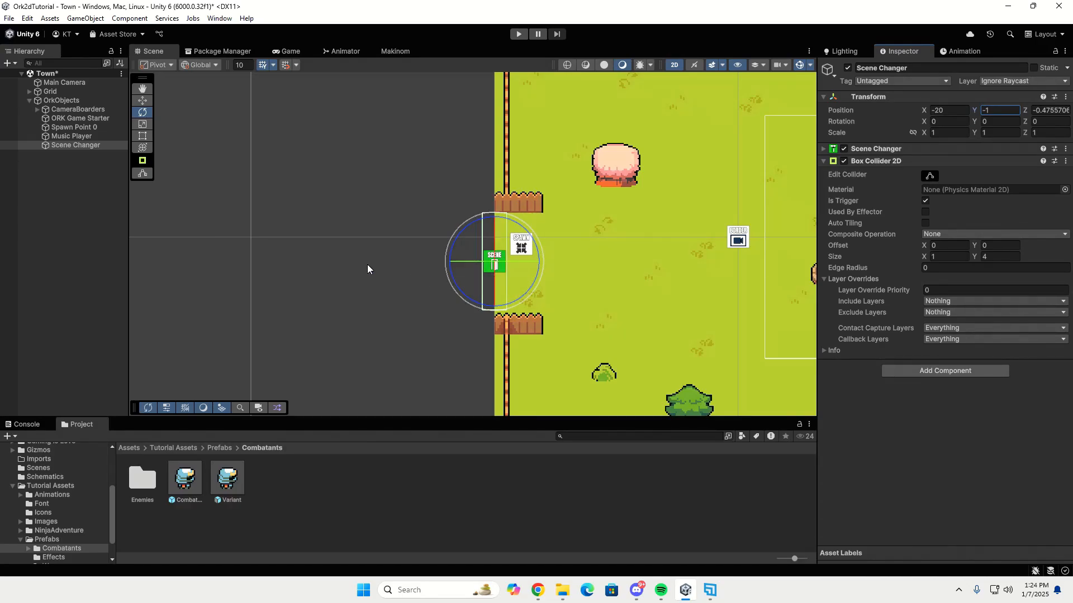
Set Spawn Point 0's position to X -18, Y -1 and Z 0.
left_click(78, 126)
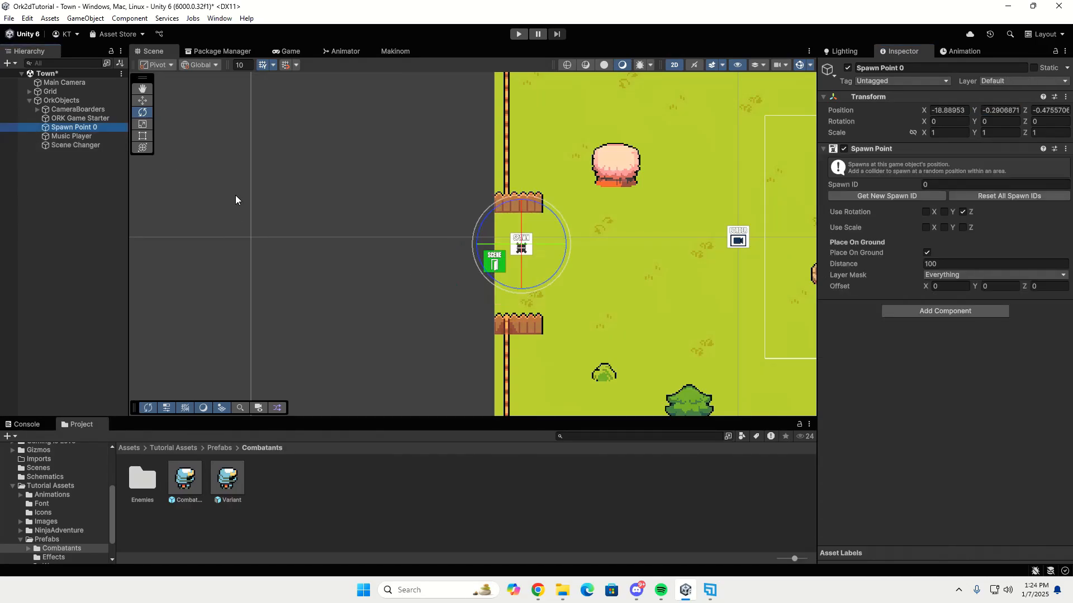
left_click(963, 110)
type("-18")
key("Tab")
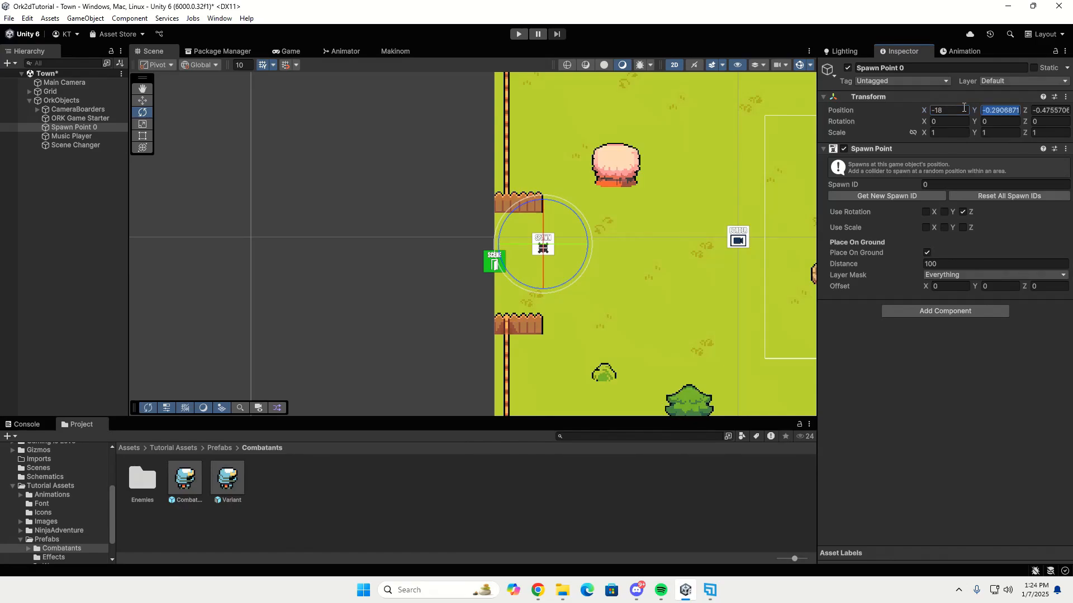
type("-1")
key("Tab")
type("0")
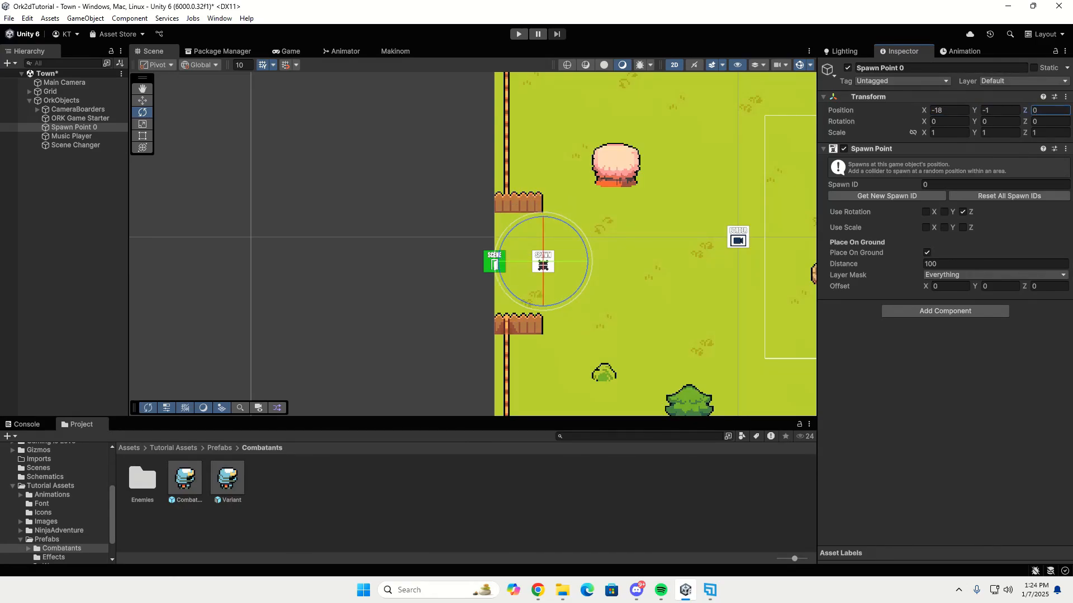
Set the Music Player's position to 0 on the X, Y and Z axes.
left_click(86, 137)
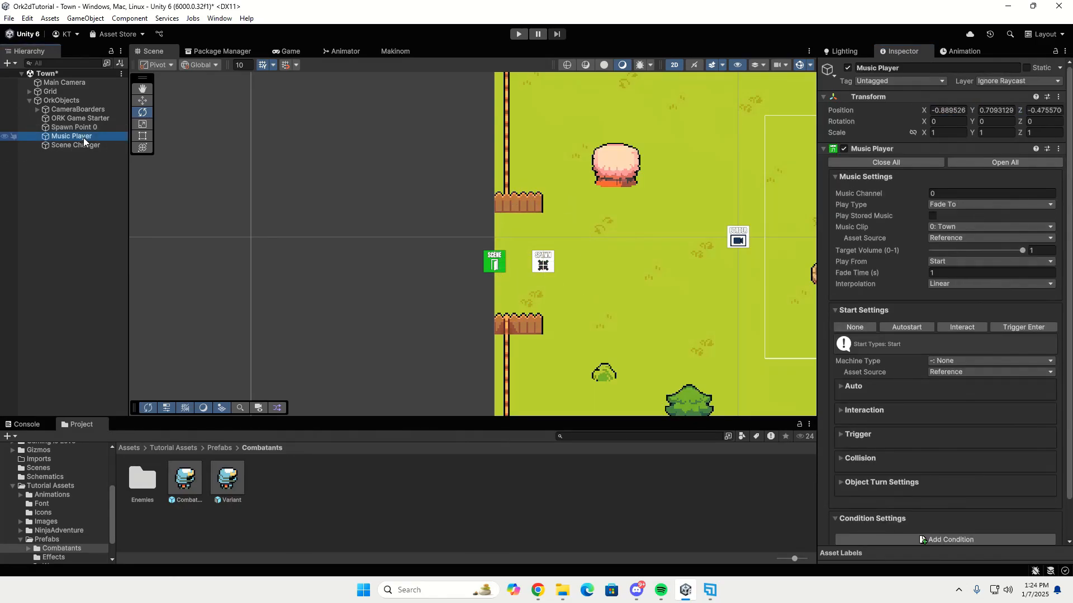
left_click(964, 112)
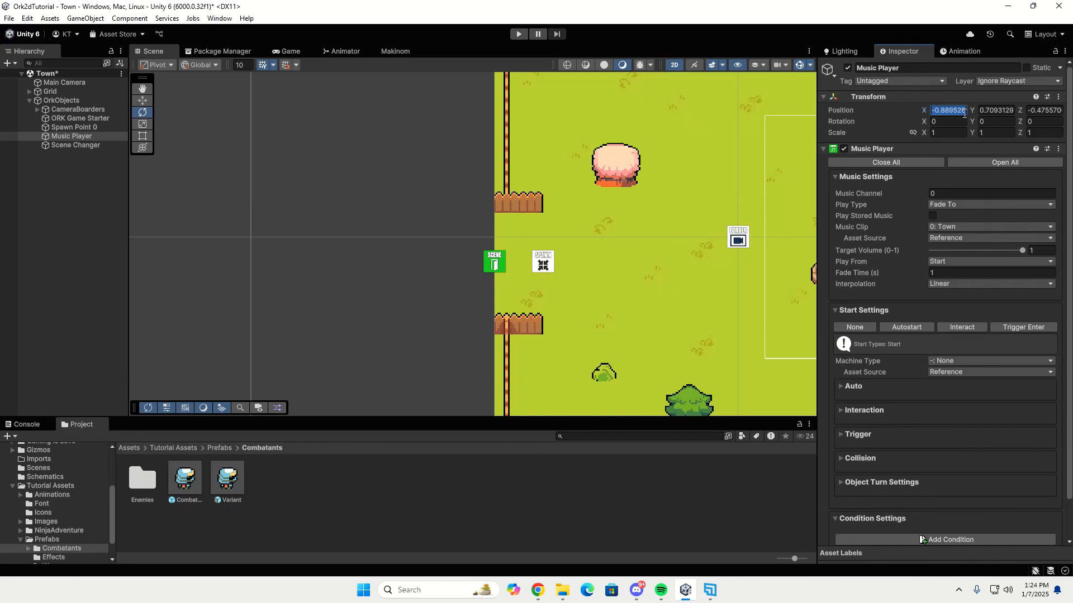
type("0")
key("Tab")
type("0")
key("Tab")
type("0")
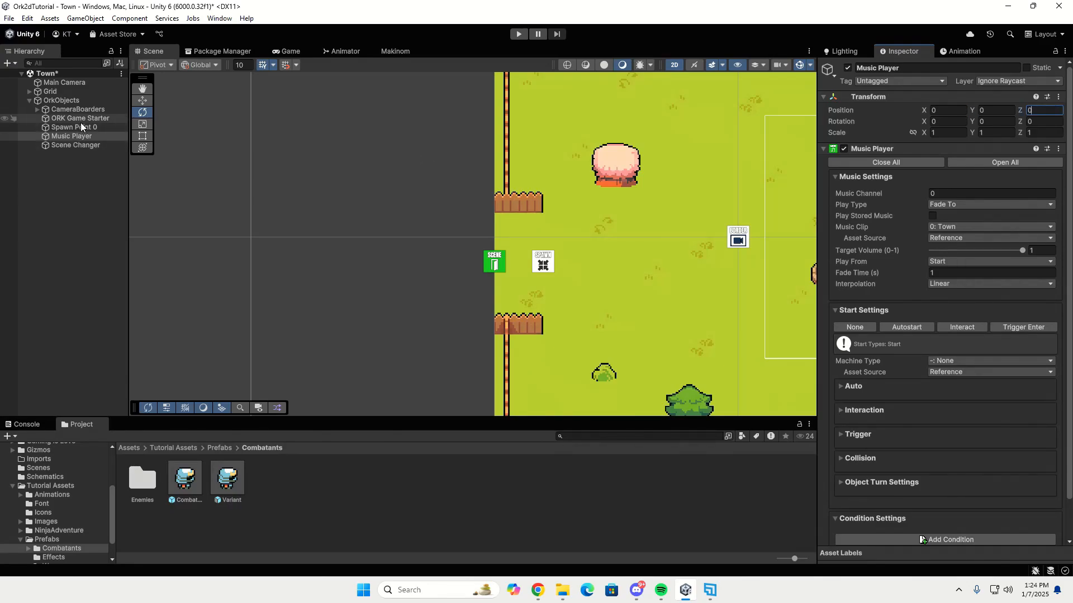
Set the ORK Game Starter's position to 0 on all three axes.
left_click(82, 120)
left_click(962, 110)
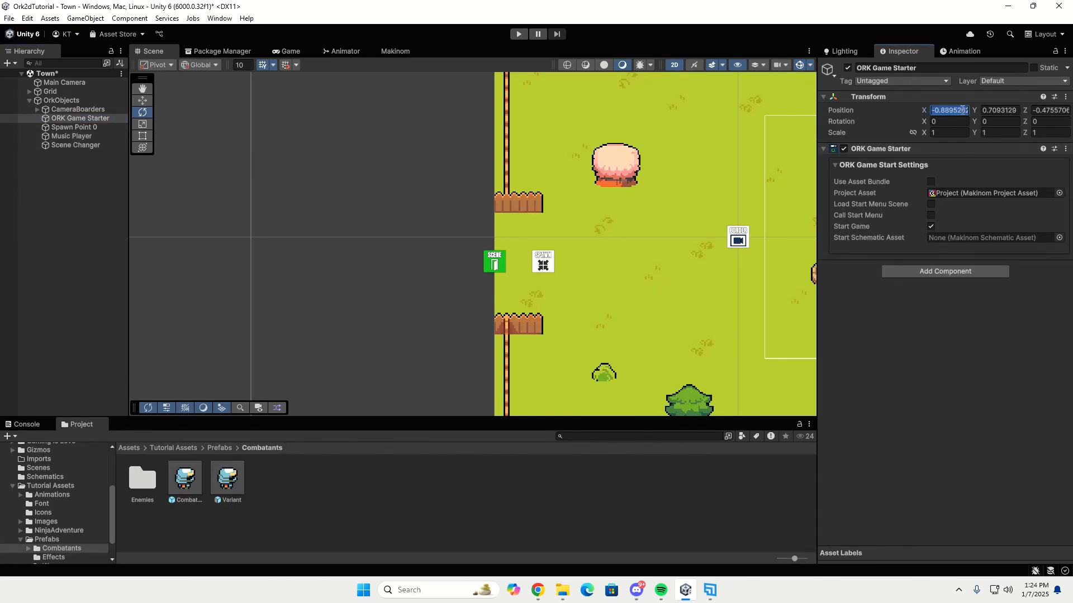
type("0")
key("Tab")
type("0")
key("Tab")
type("0")
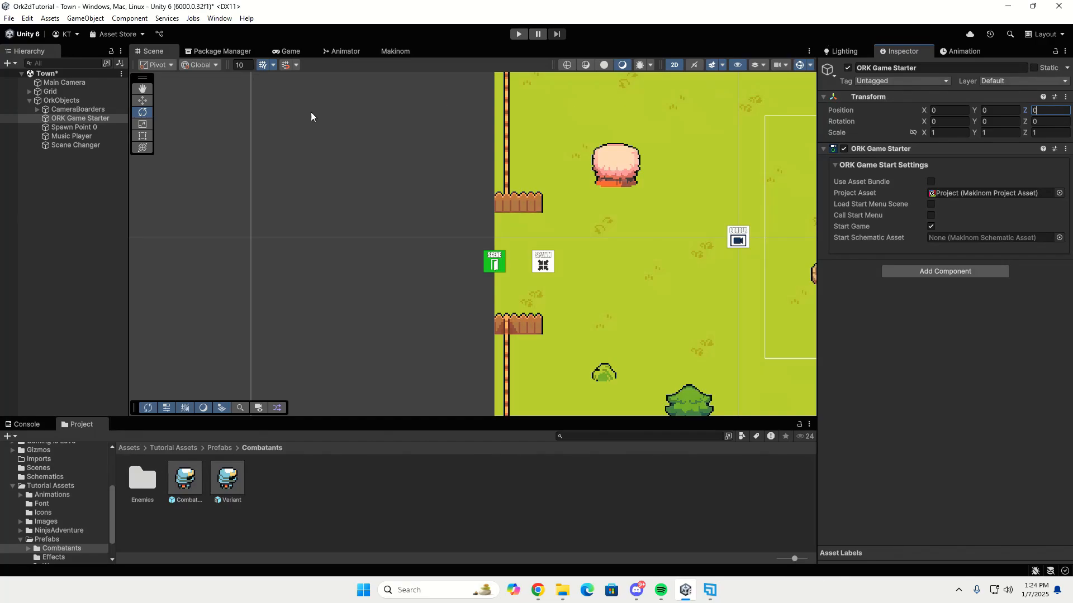
Review the transforms of the objects under OrkObjects, including the left and right camera borders inside CameraBoarders.
left_click(87, 143)
left_click(83, 136)
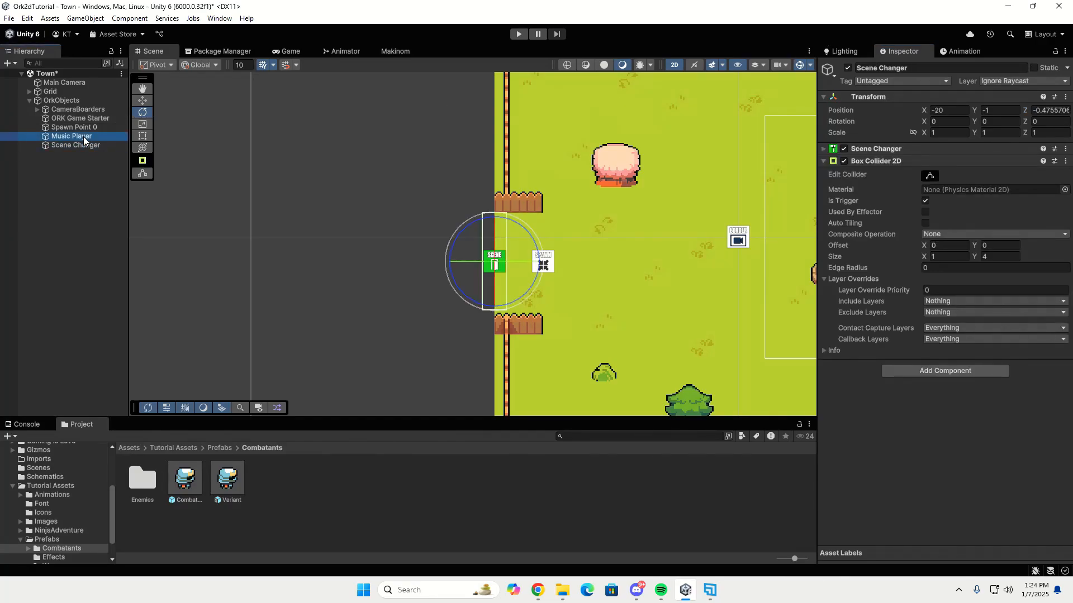
left_click(84, 128)
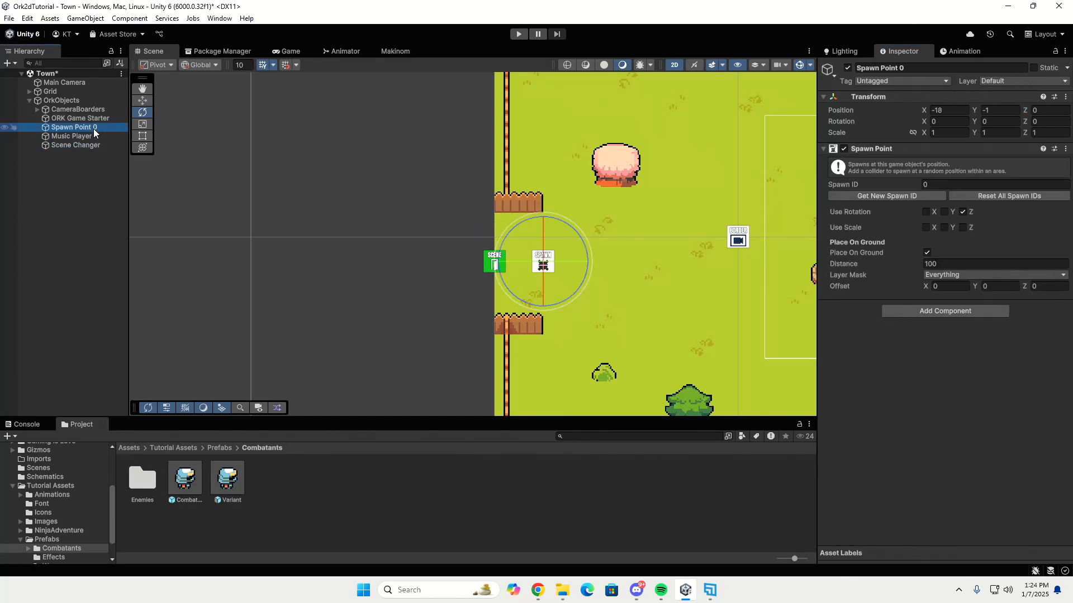
left_click(93, 118)
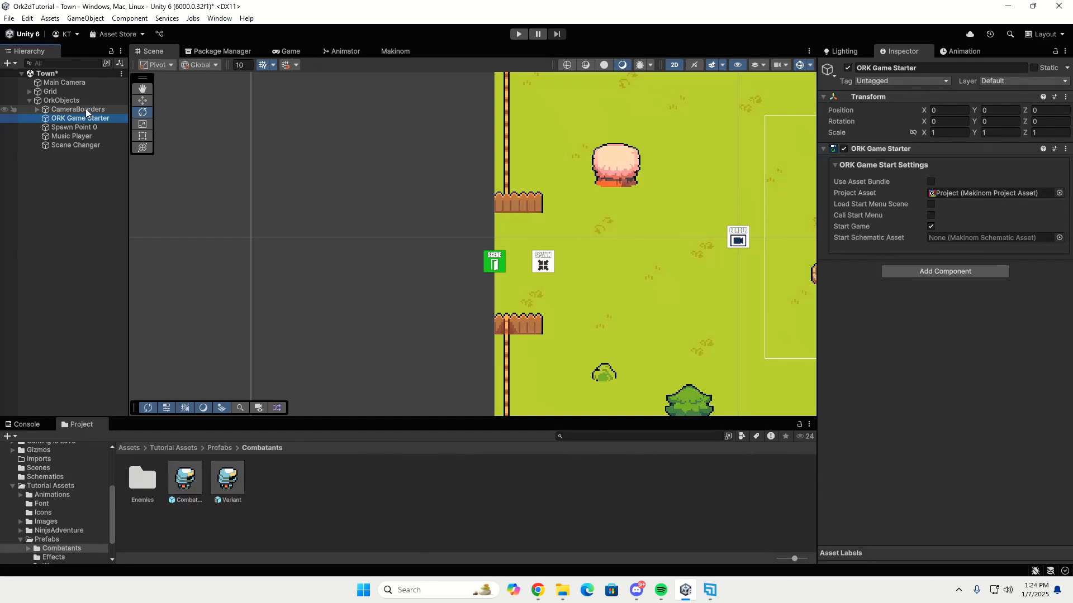
left_click(86, 109)
key("f")
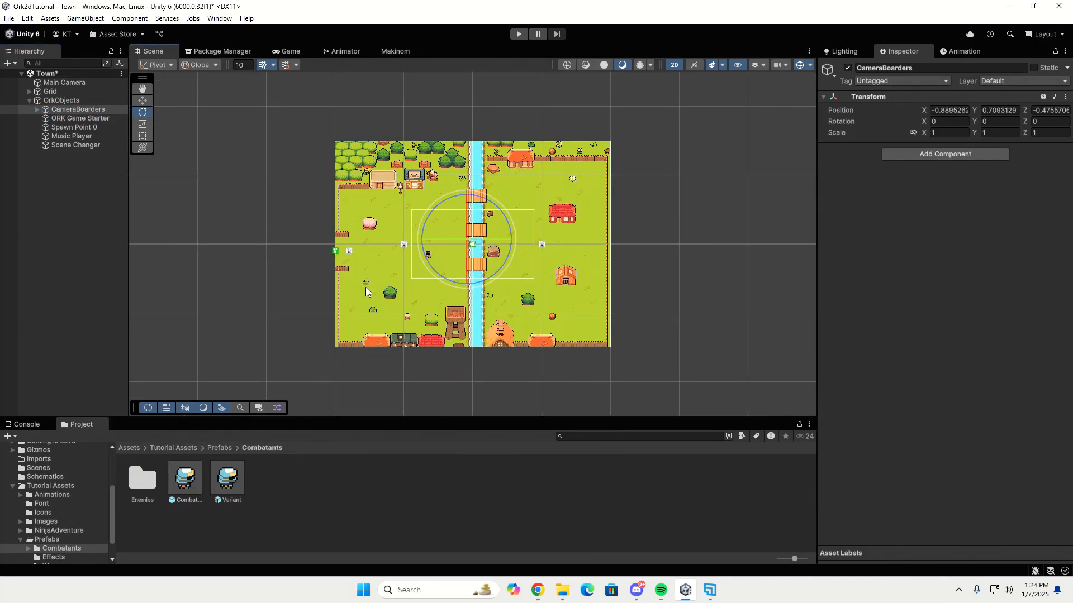
left_click(35, 108)
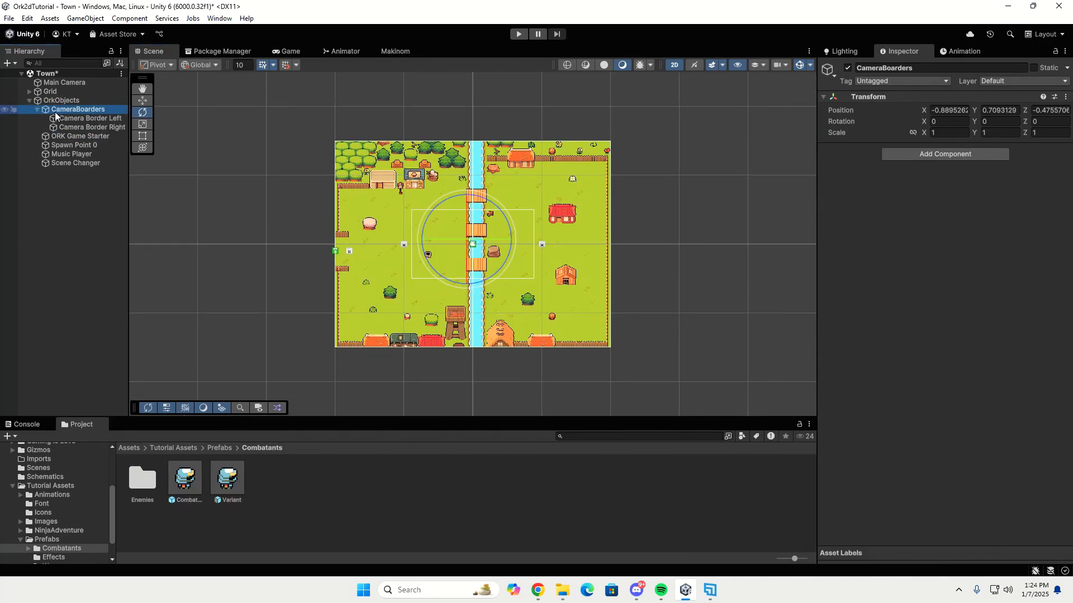
left_click(67, 119)
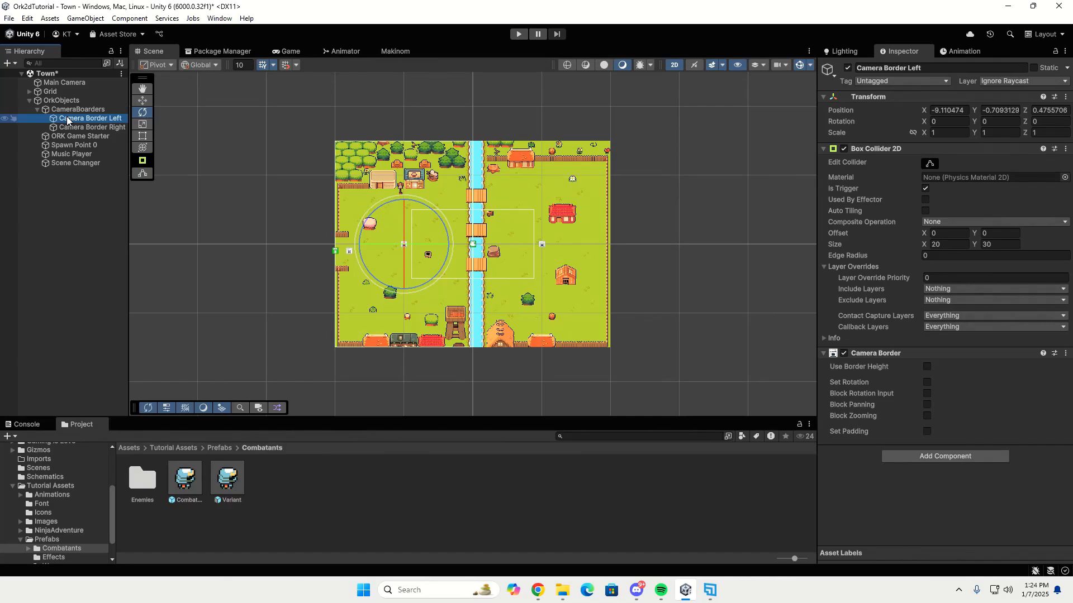
left_click(75, 127)
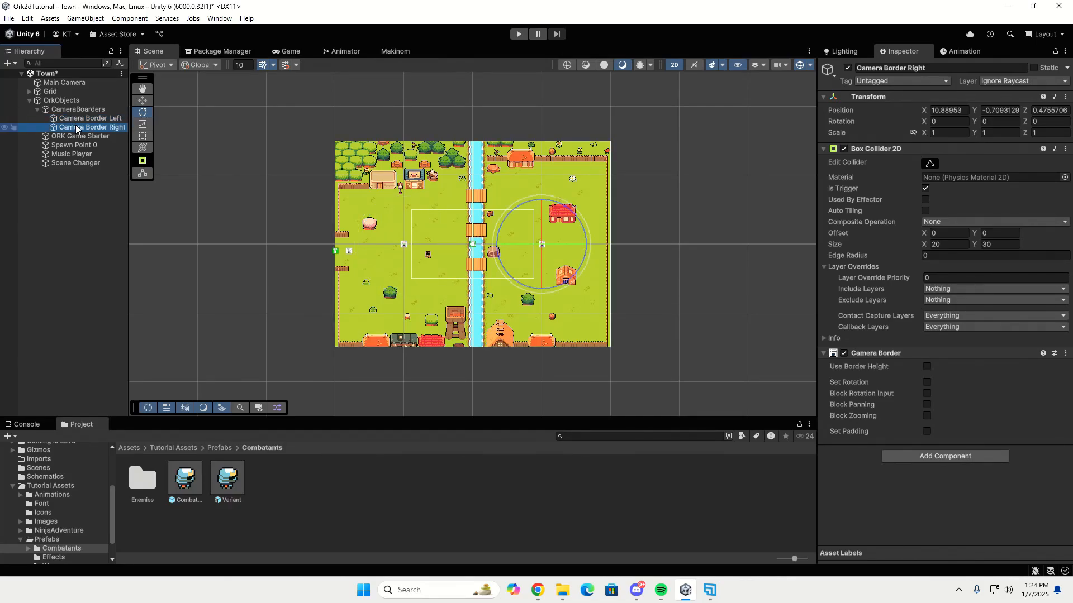
left_click(85, 121)
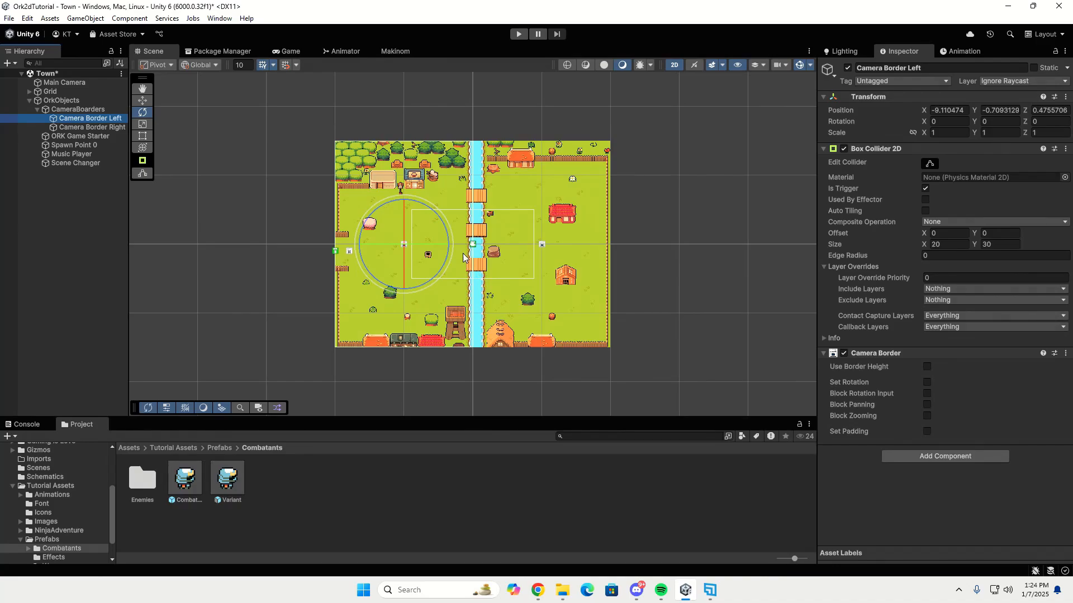
scroll(462, 249, "up", 3)
Deactivate the Grid temporarily to examine the box colliders of both camera borders, and reactivate it.
left_click(50, 91)
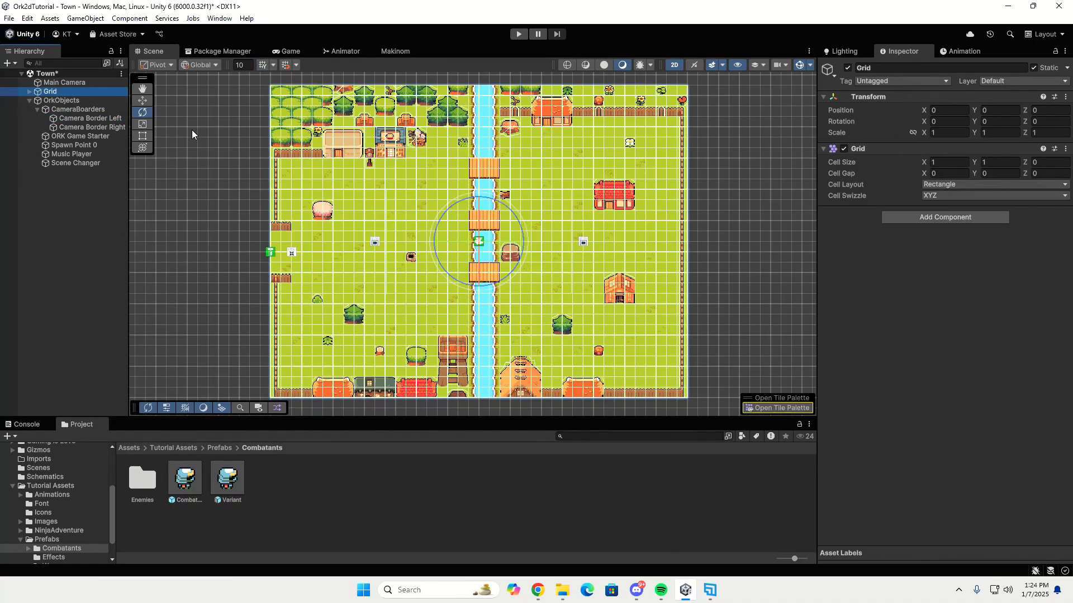
left_click(848, 67)
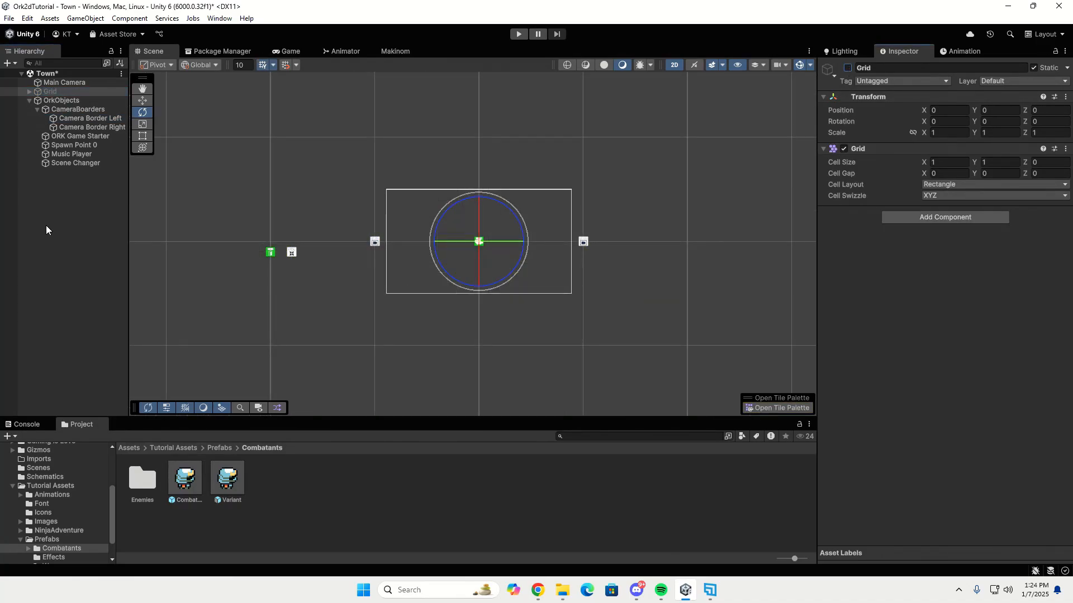
left_click(71, 120)
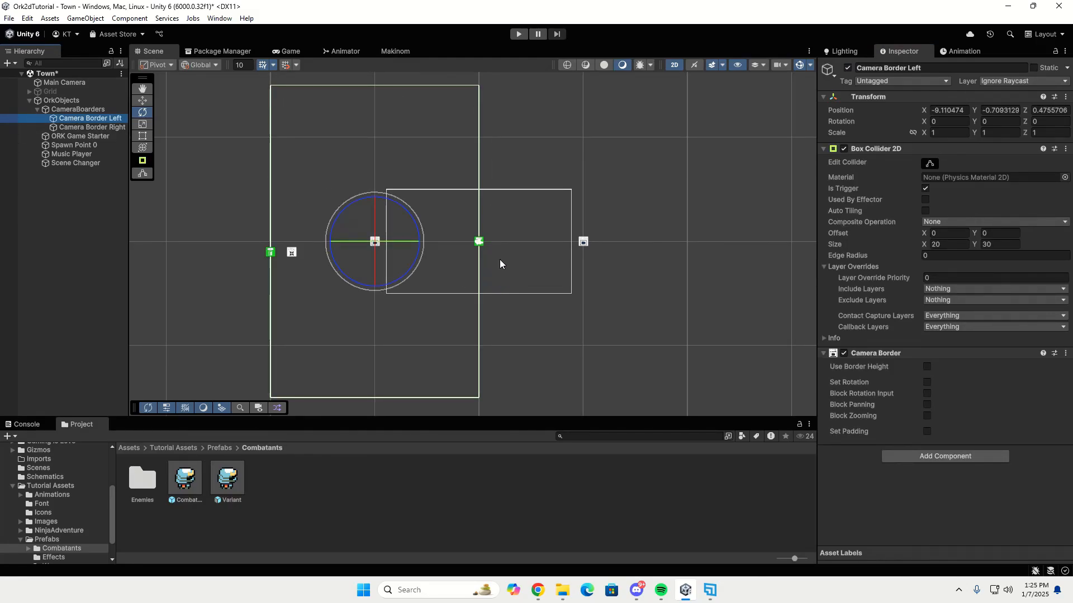
left_click(99, 128)
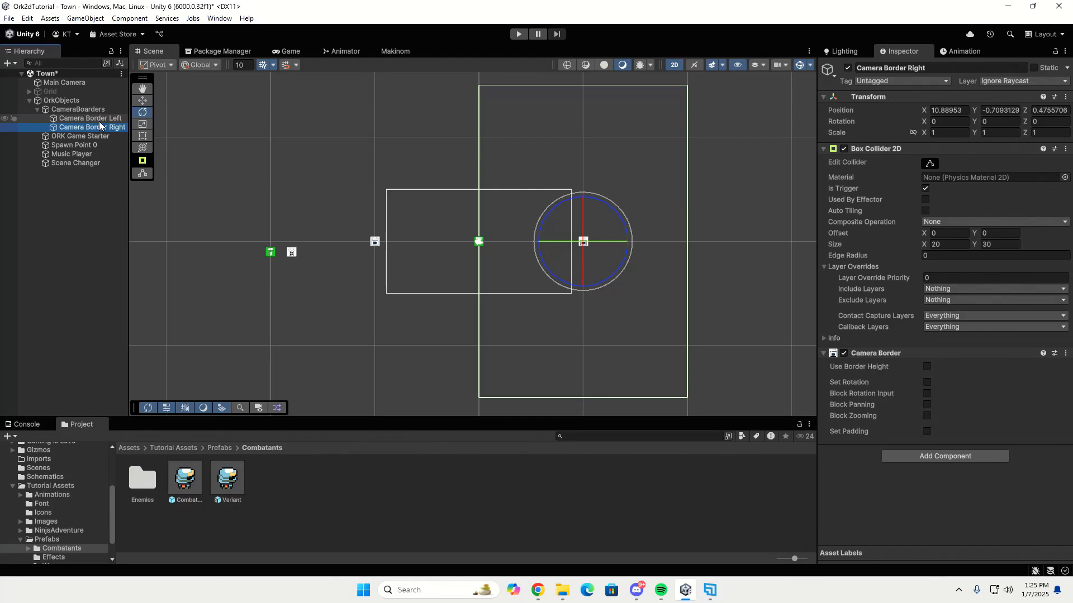
left_click(96, 118, "ctrl")
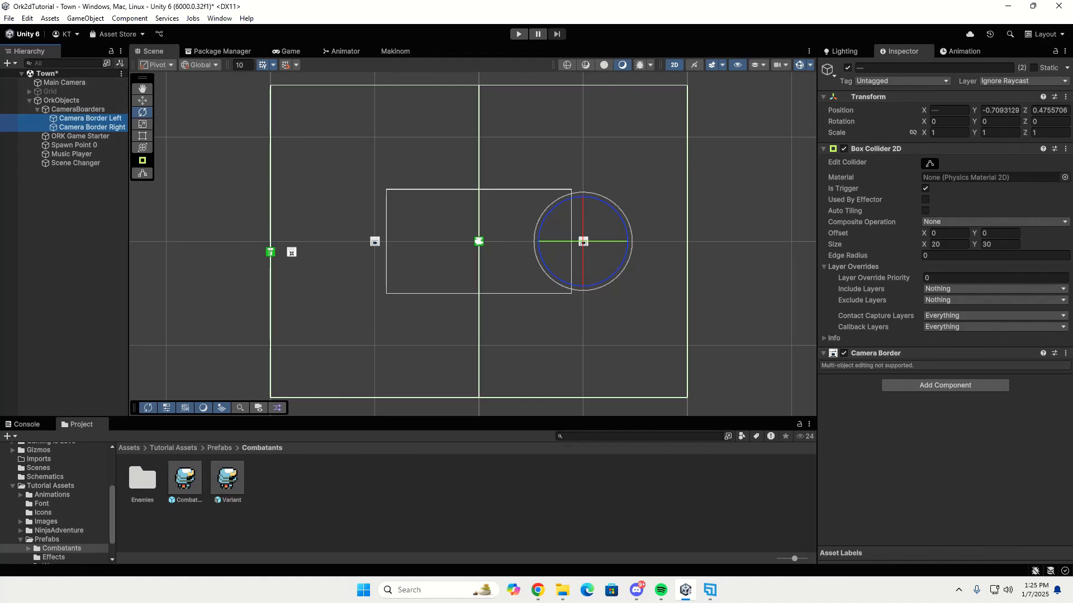
left_click(37, 109)
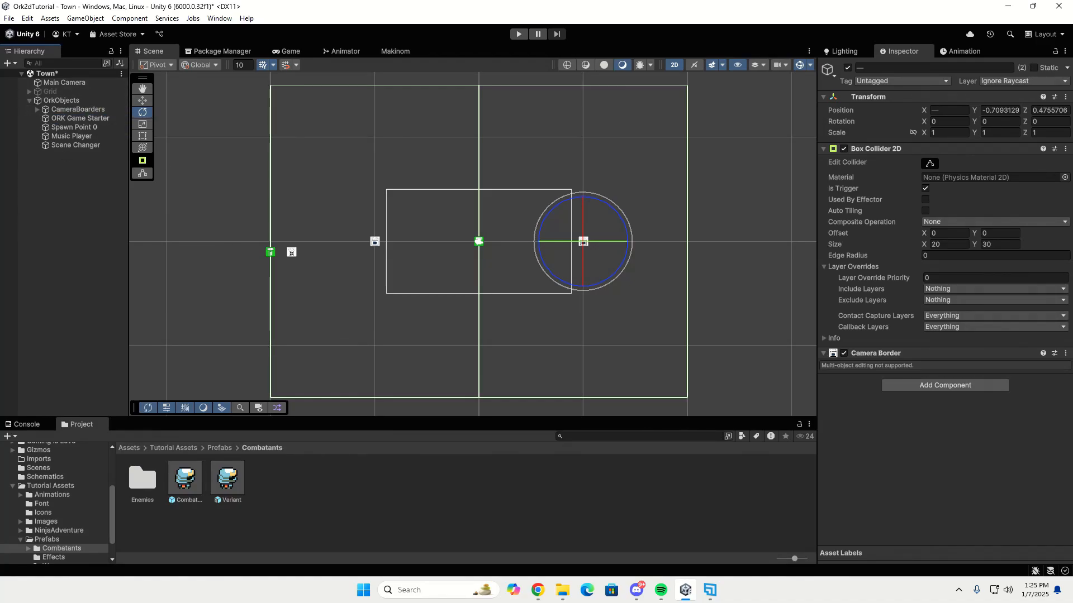
left_click(41, 92)
left_click(848, 68)
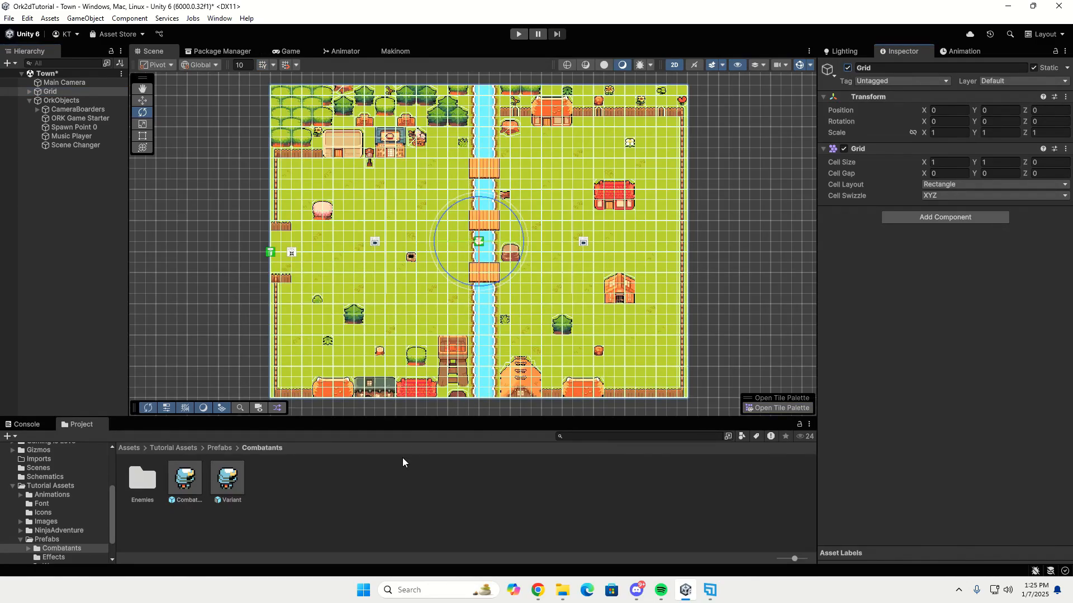
Save the Town scene and open the Forest scene from the Scenes folder.
key("ctrl+s")
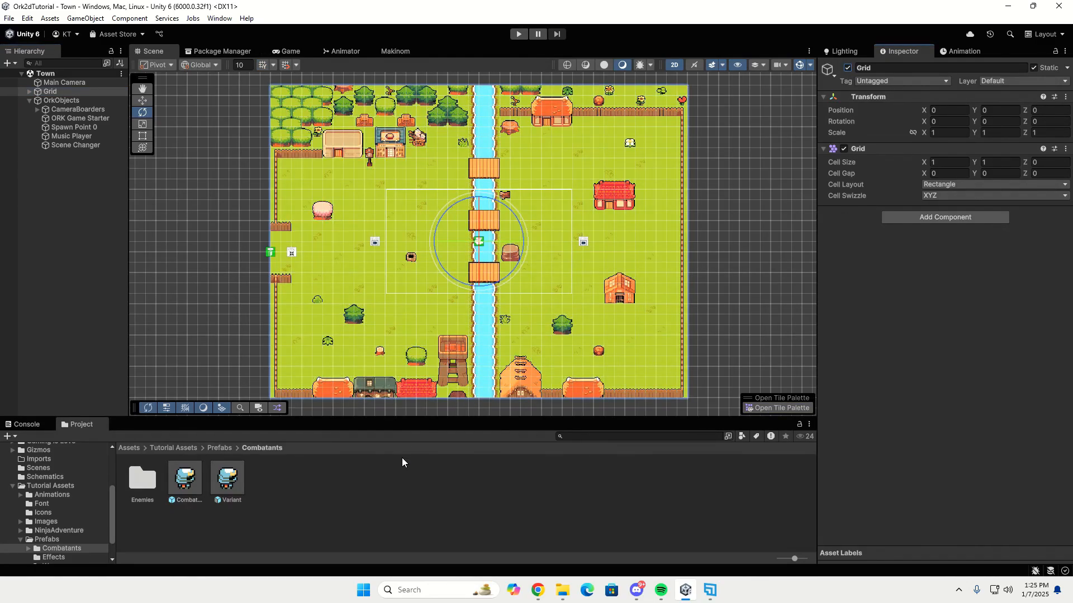
left_click(39, 469)
double_click(269, 478)
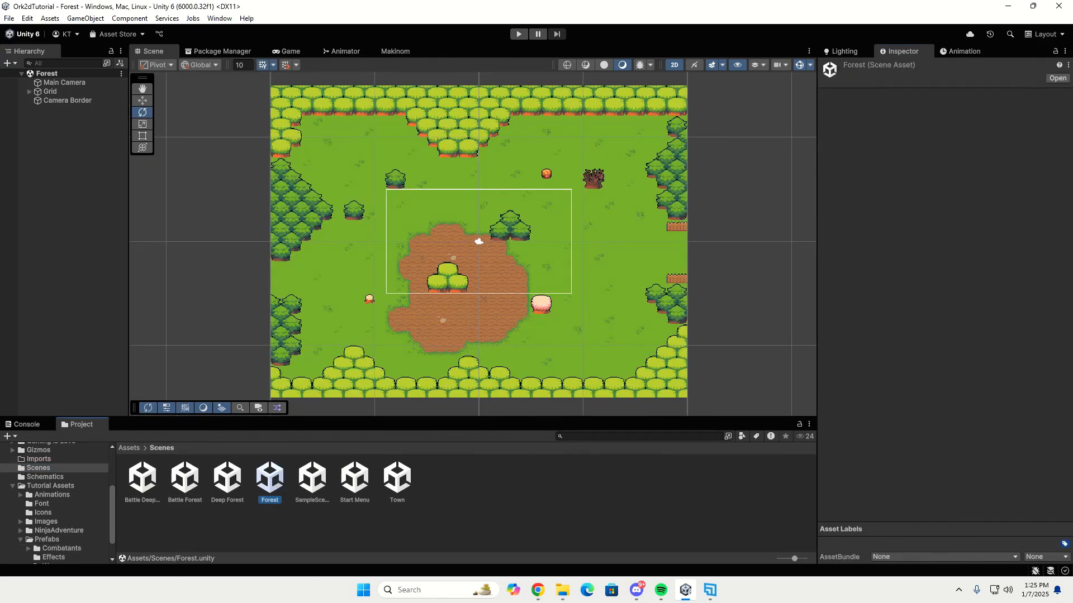
Create an empty root object named OrkGameObjects in the Forest scene and reset its position to 0 on all axes.
right_click(45, 170)
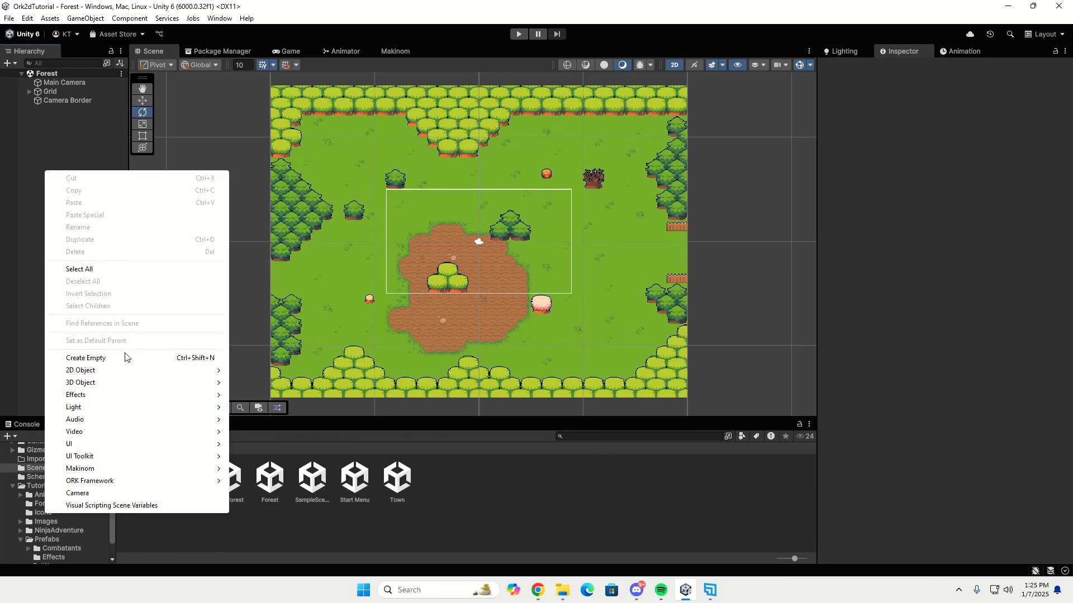
left_click(126, 358)
type("Ork")
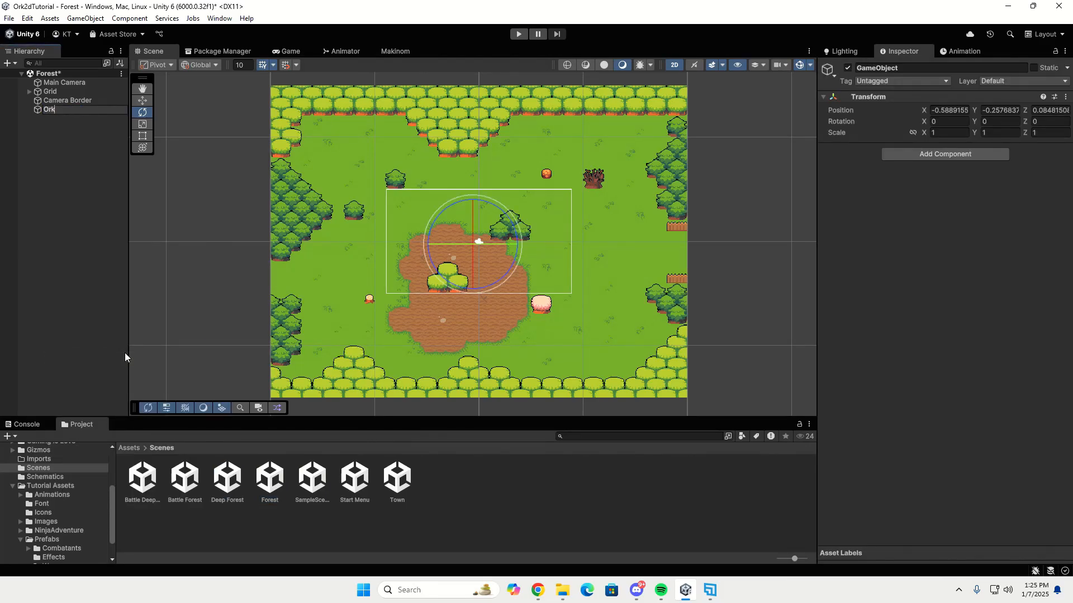
type("GameObjects")
key("Return")
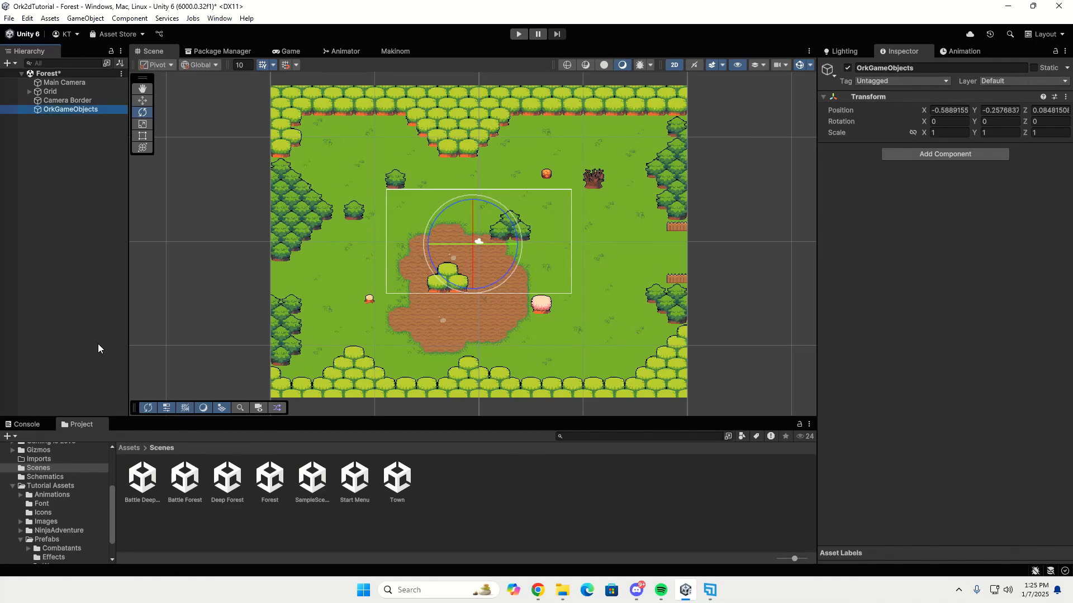
left_click(1066, 99)
left_click(1049, 110)
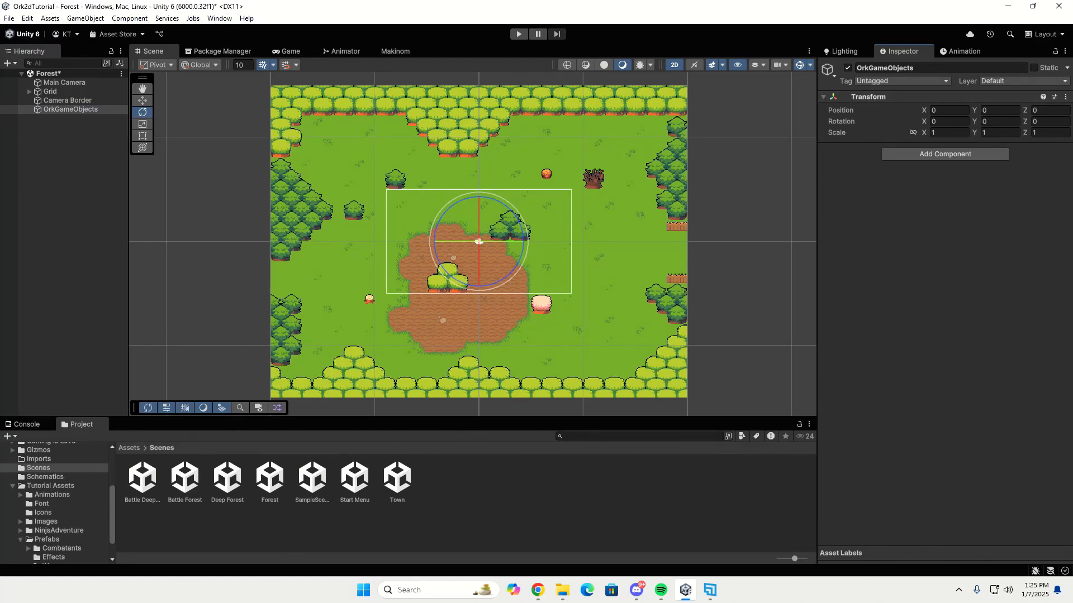
Add a Makinom spawn point as a child of OrkGameObjects, keeping its default name.
right_click(85, 109)
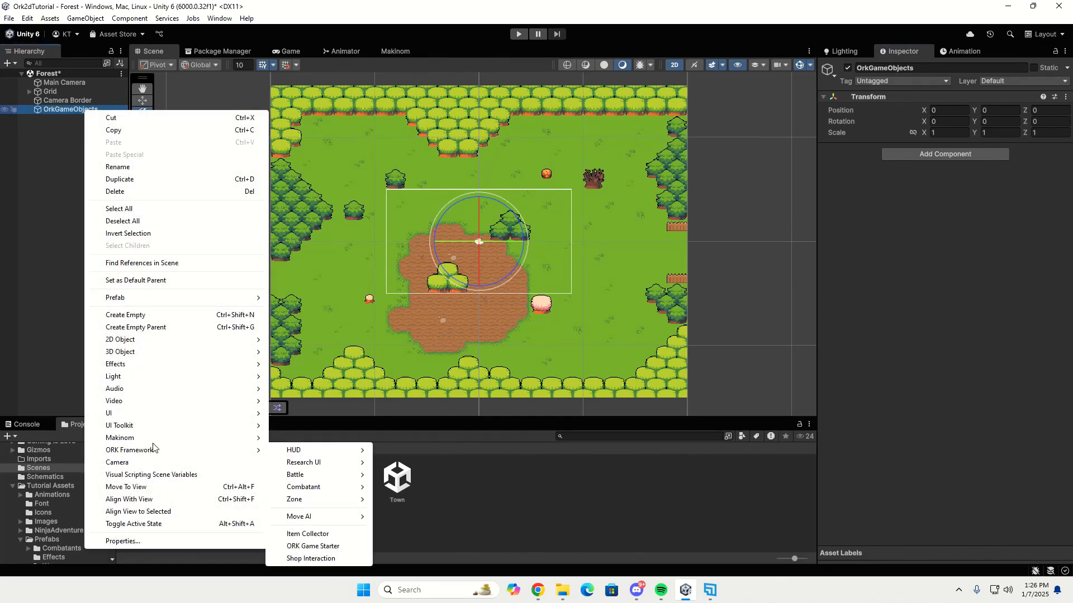
mouse_move(153, 447)
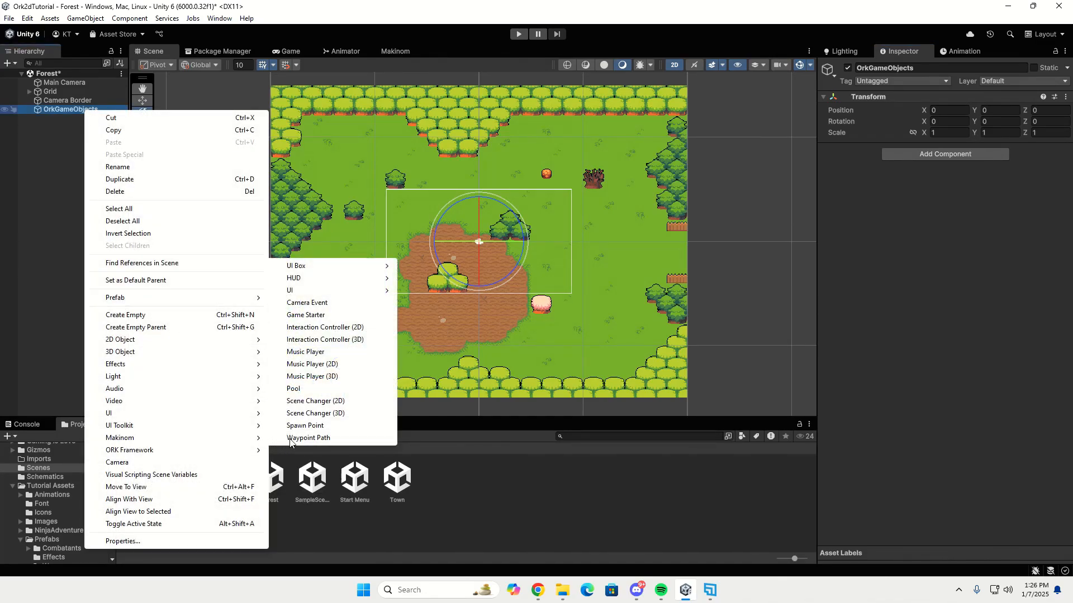
left_click(300, 426)
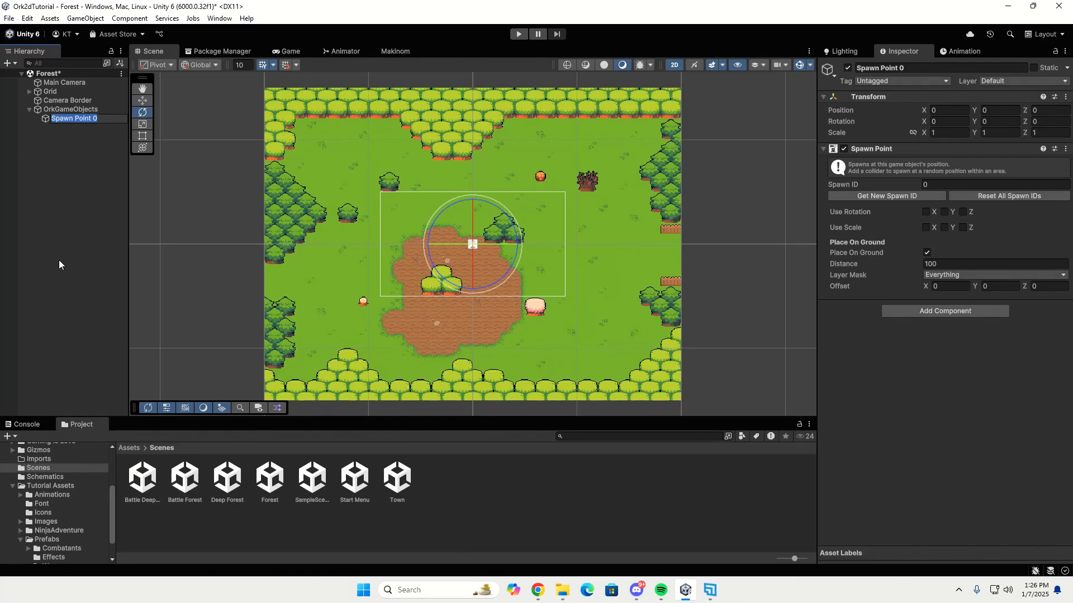
key("Return")
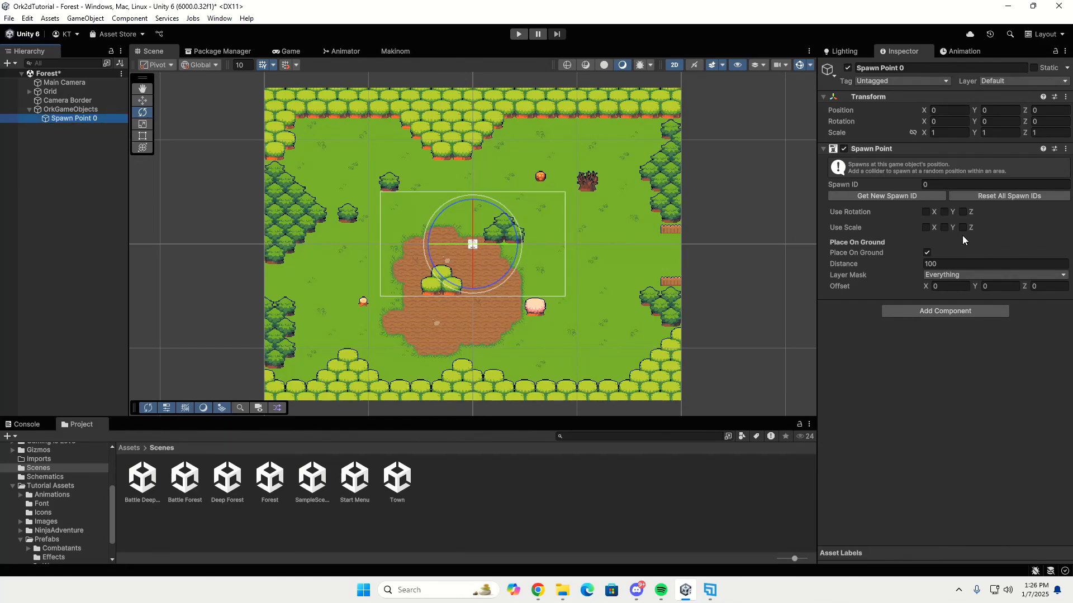
Set the spawn point's position to X 18, Y -1 and its Z rotation to 180.
left_click(944, 114)
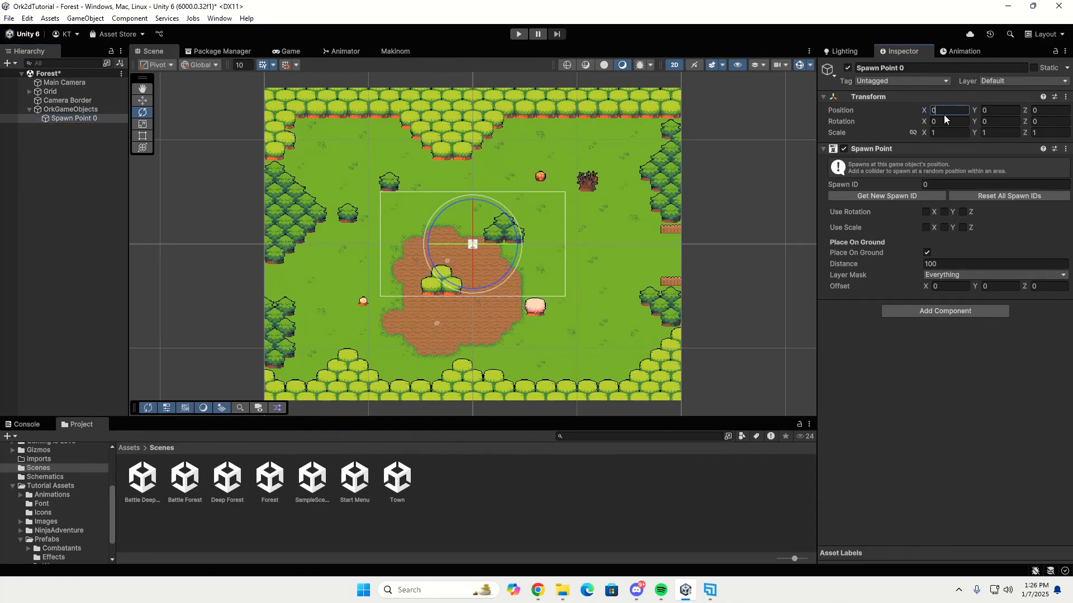
type("18")
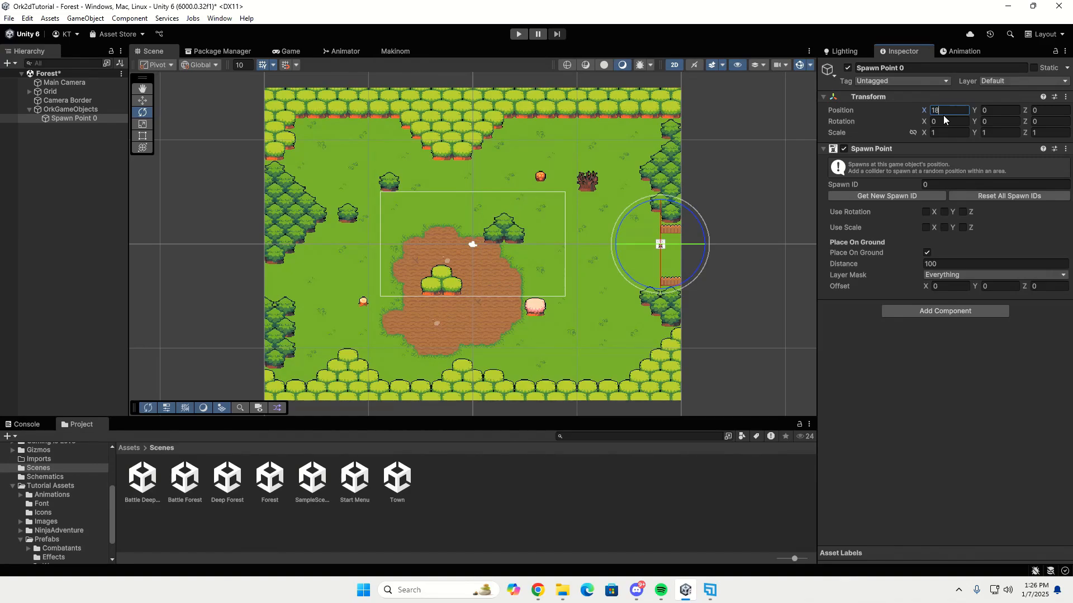
key("Tab")
type("-1")
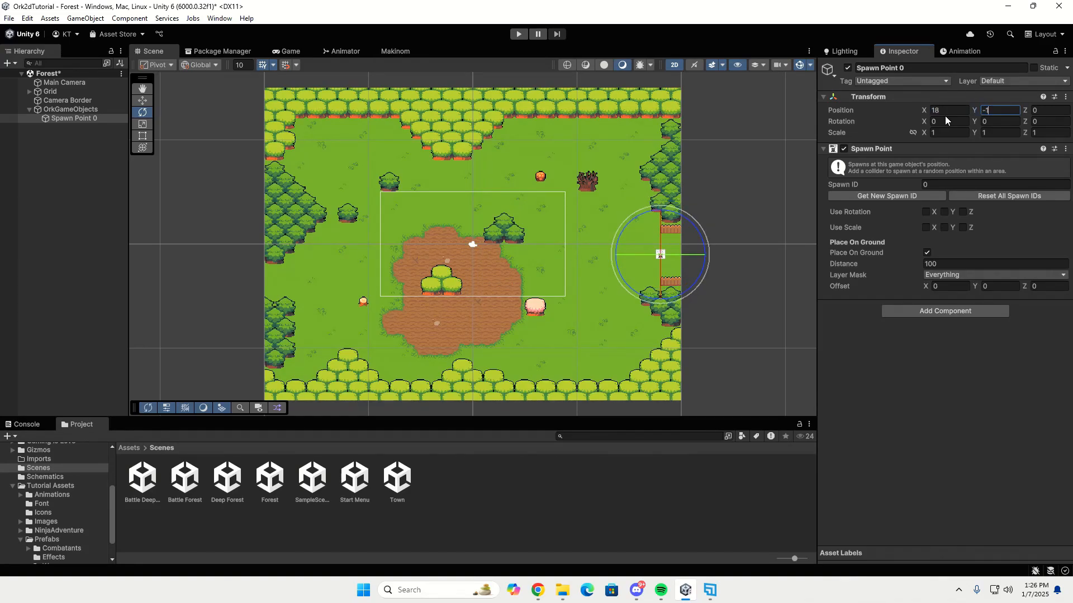
left_click(1047, 124)
type("180")
Add a Makinom music player under OrkGameObjects and assign the Forest music clip to it.
left_click(47, 111)
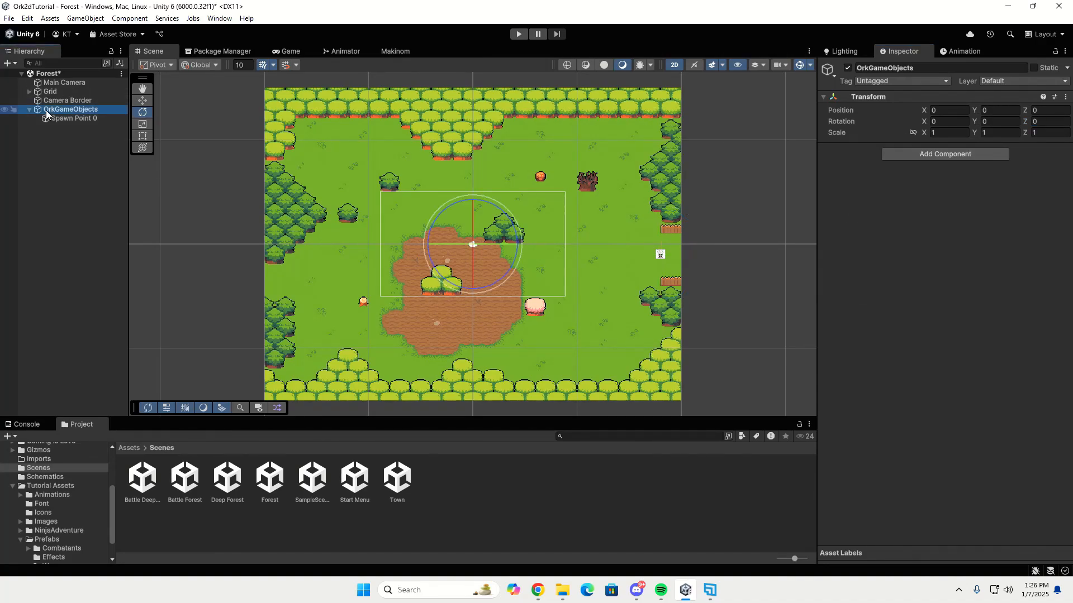
right_click(47, 113)
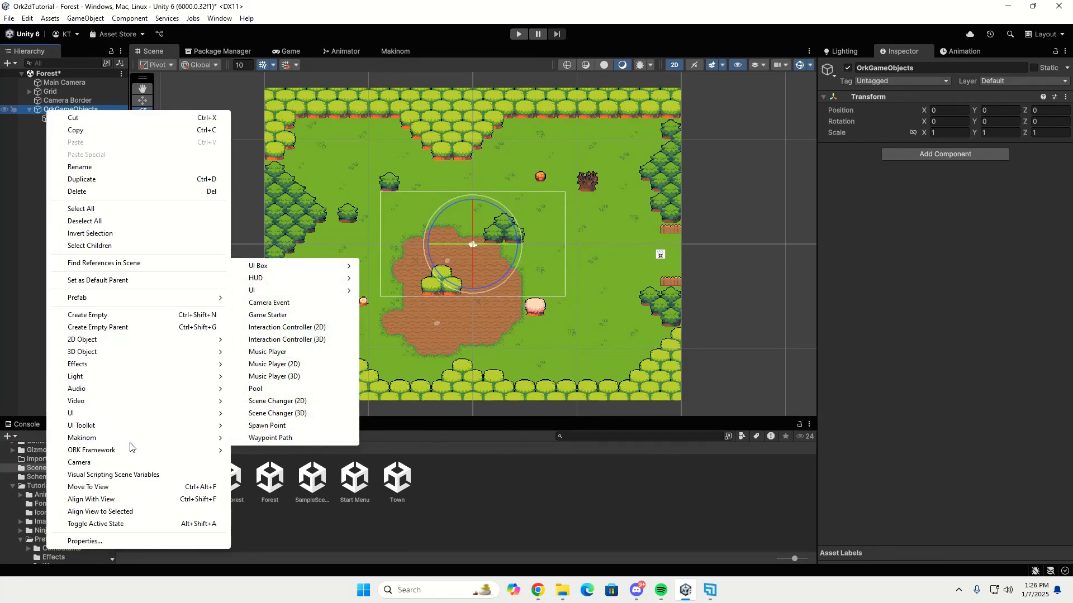
mouse_move(131, 452)
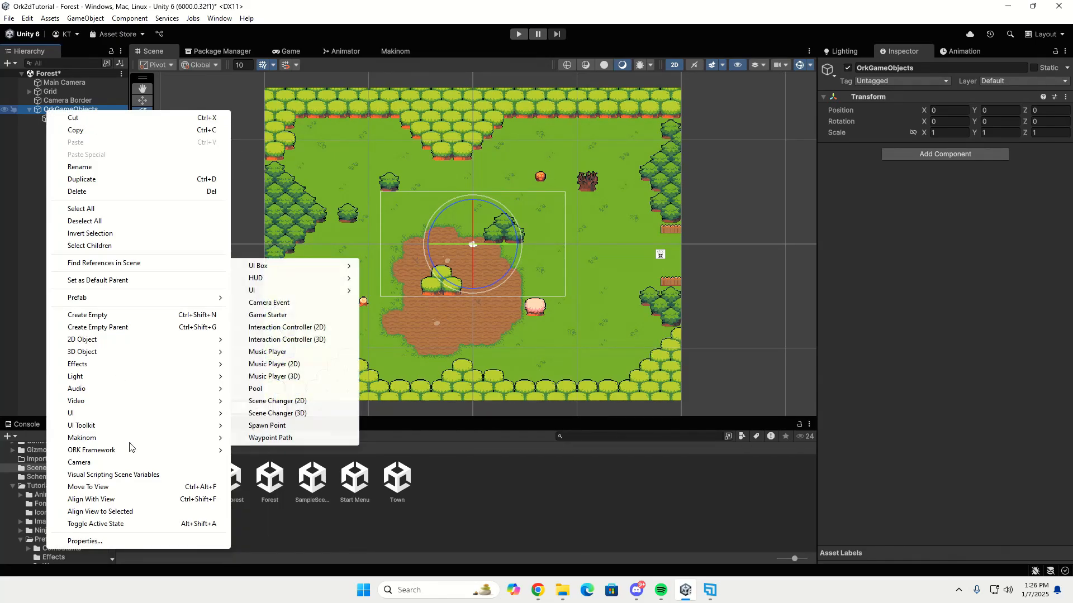
left_click(271, 353)
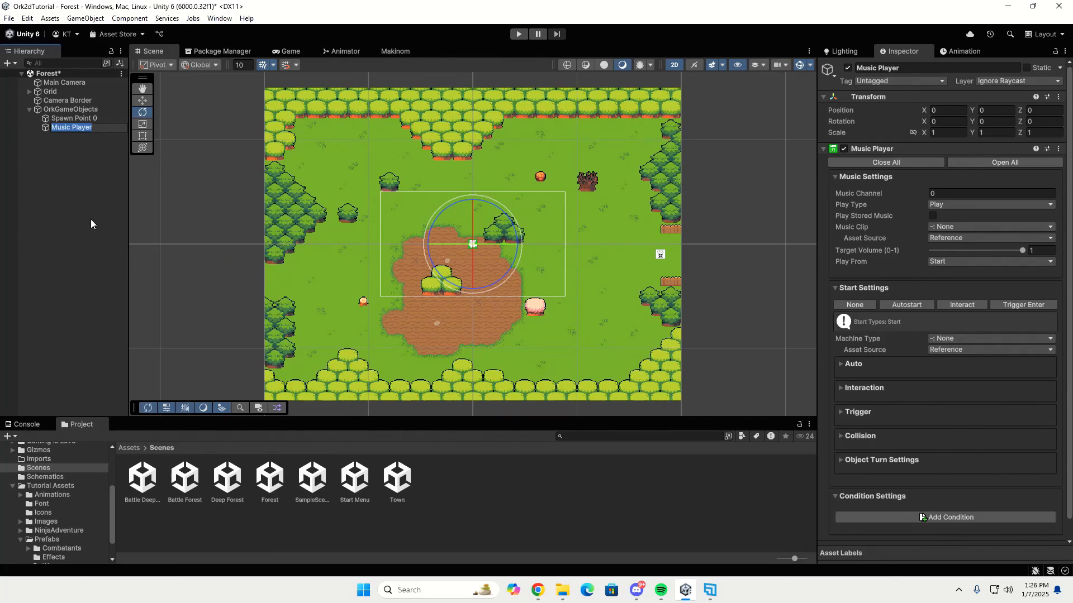
left_click(963, 227)
left_click(950, 296)
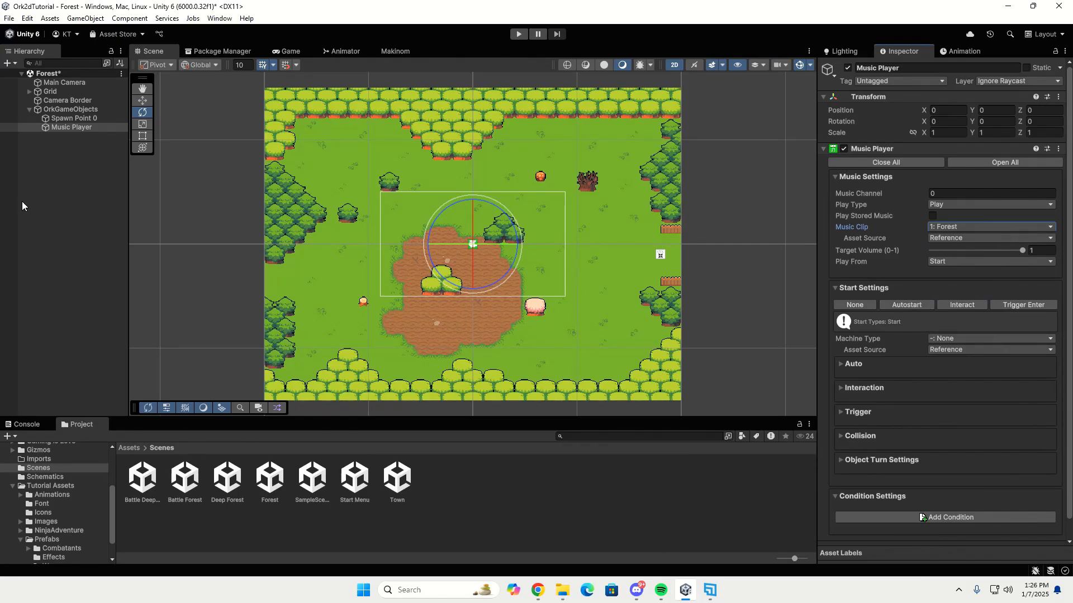
Add a 2D scene changer under OrkGameObjects and position it at X 20, Y -1 on the forest's right exit.
right_click(79, 113)
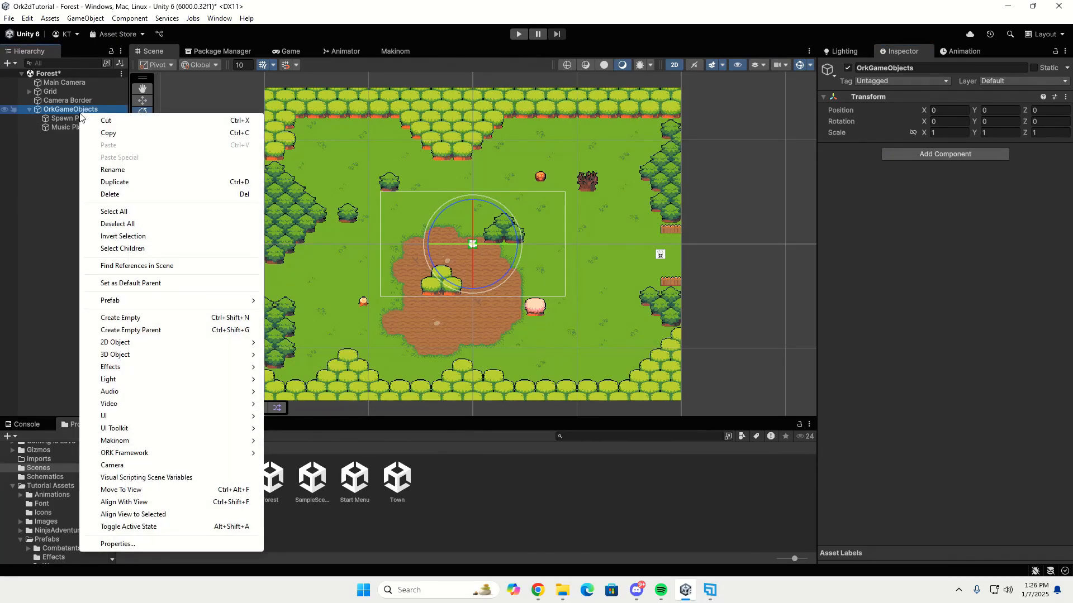
mouse_move(134, 447)
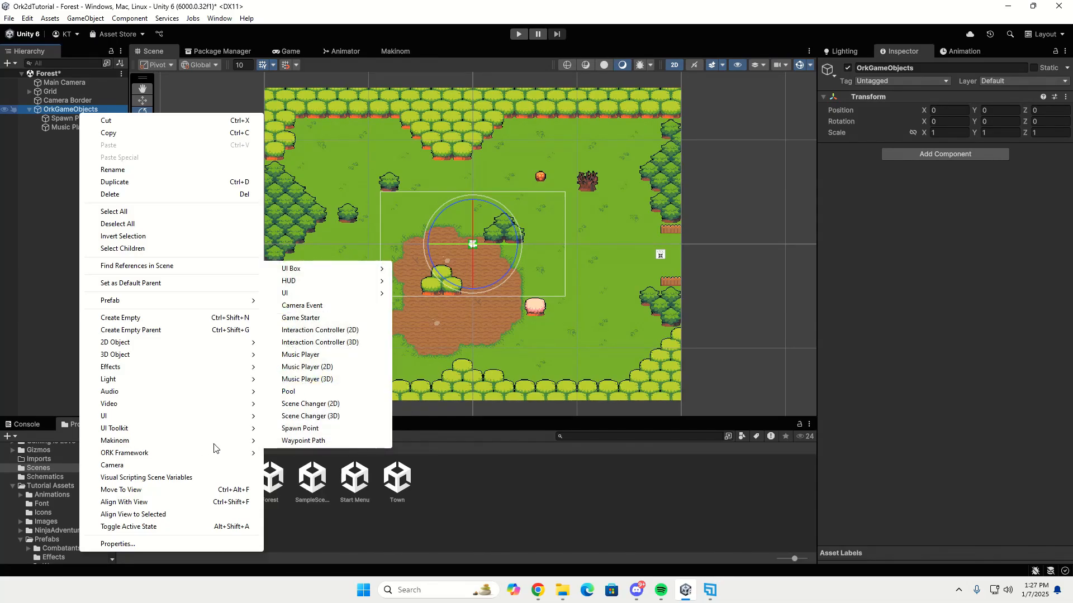
left_click(309, 403)
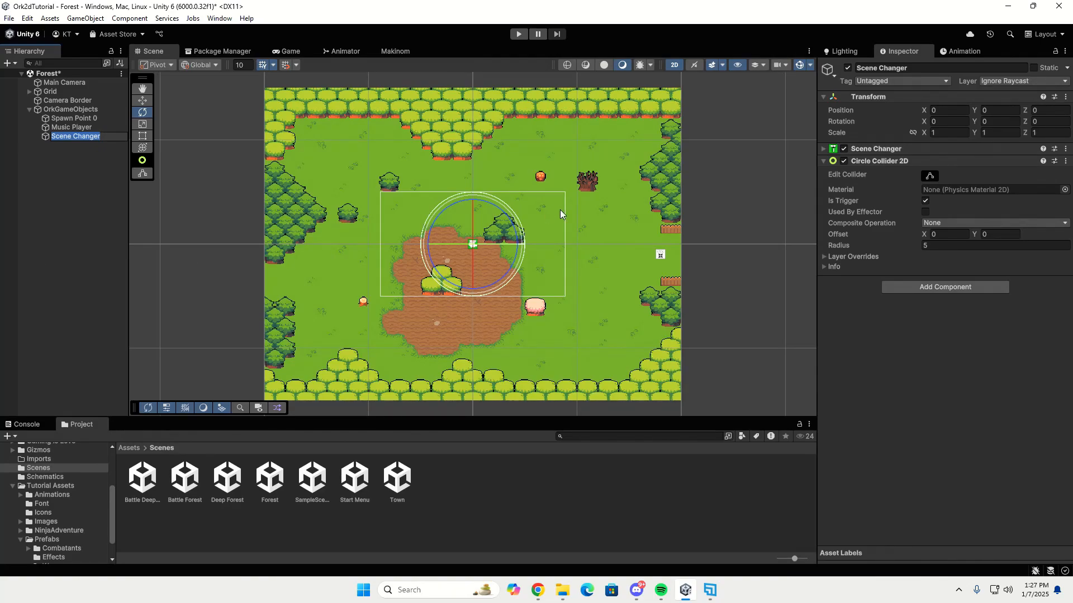
left_click(953, 114)
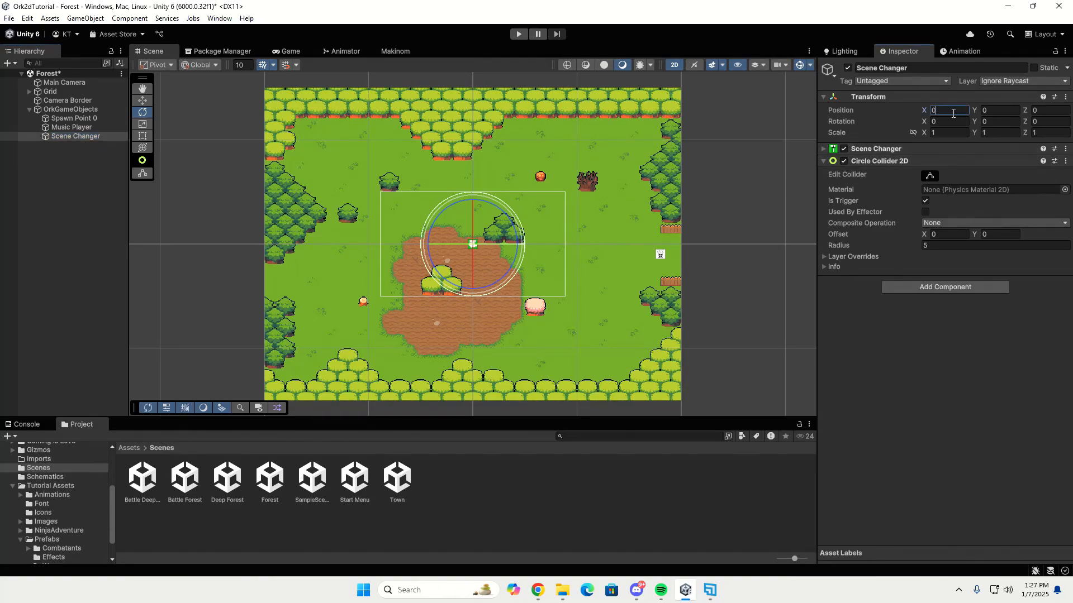
type("20")
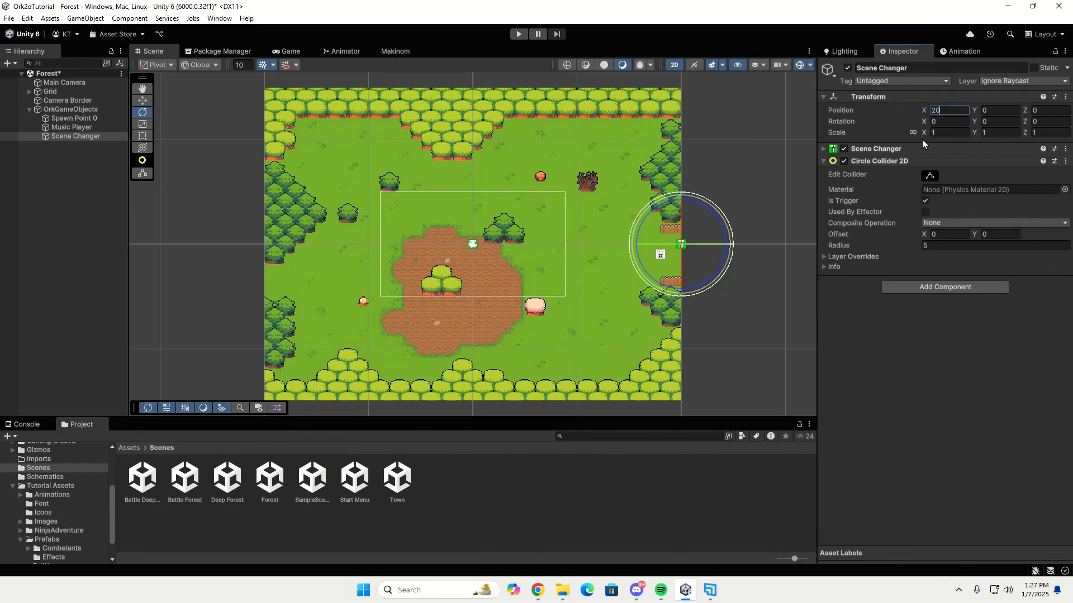
key("Tab")
type("1")
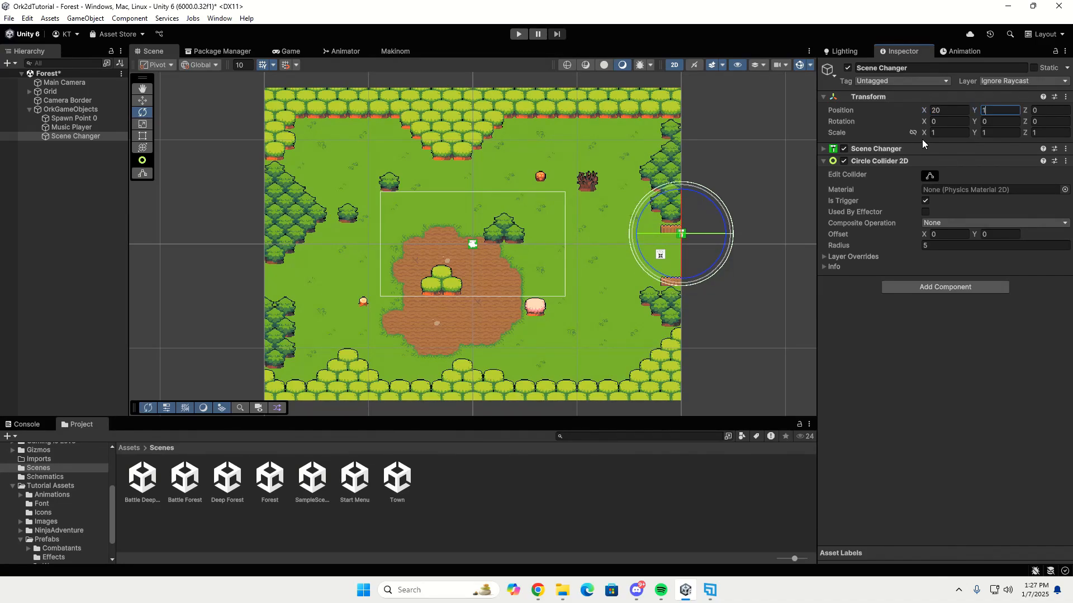
key("BackSpace")
type("-1")
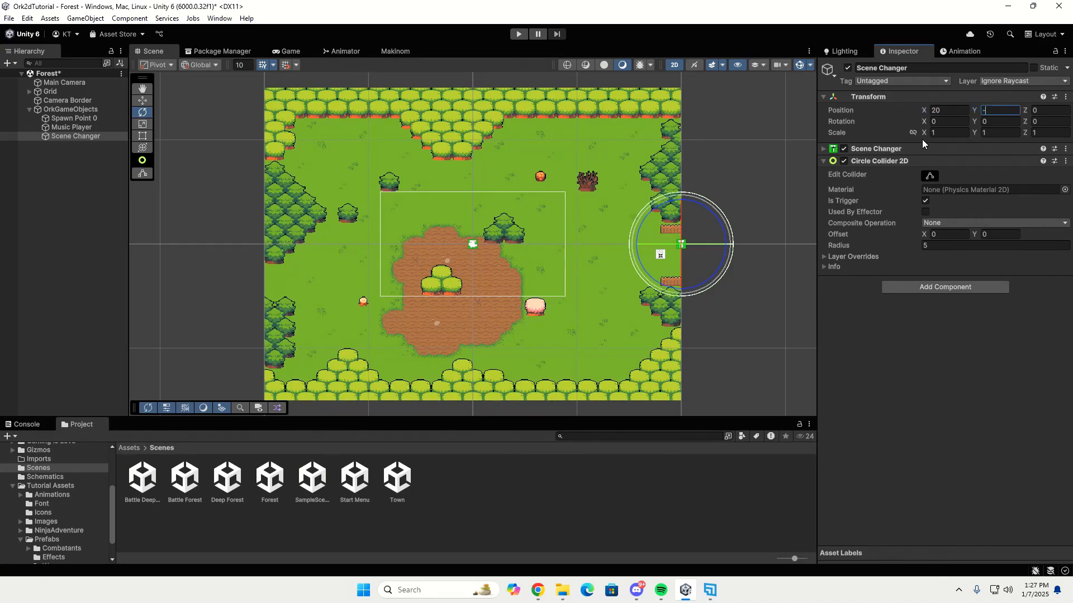
Replace the scene changer's circle collider with a Box Collider 2D and set the box's Y size to 4.
left_click(1066, 161)
left_click(1029, 215)
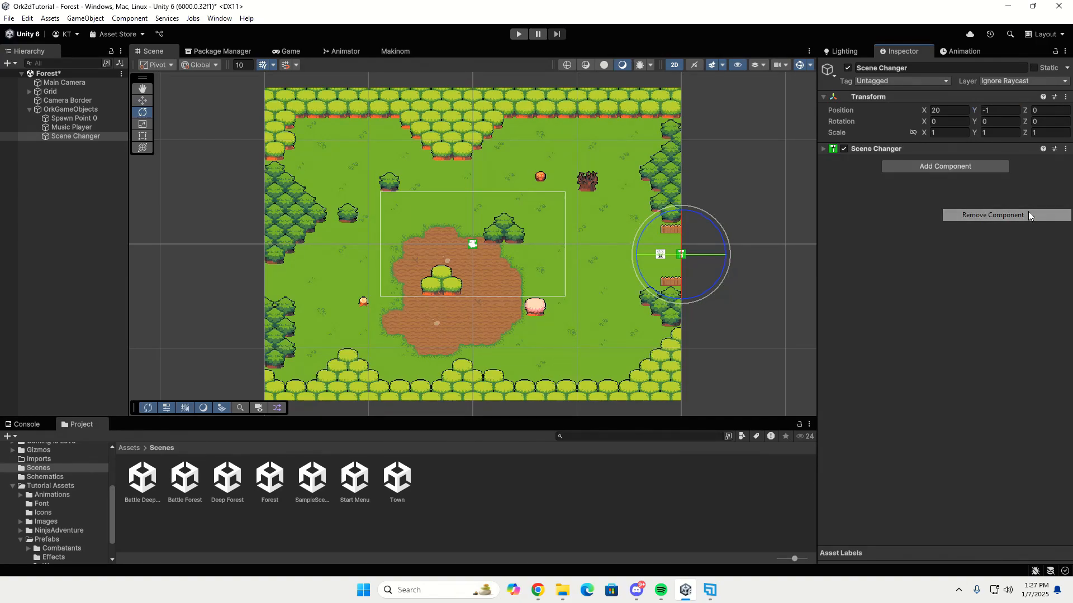
left_click(976, 168)
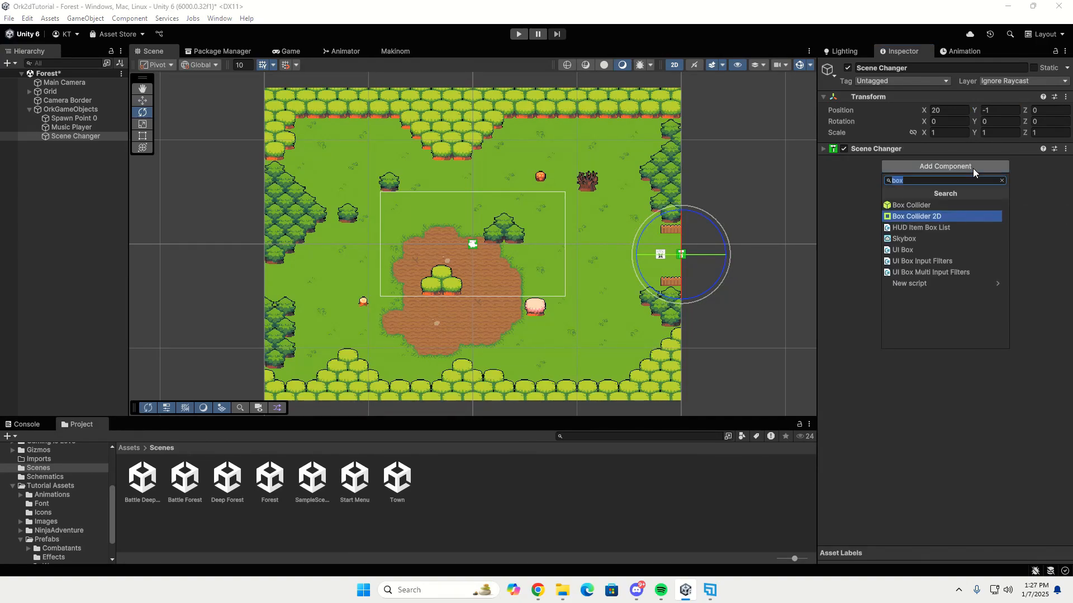
left_click(938, 223)
left_click(995, 258)
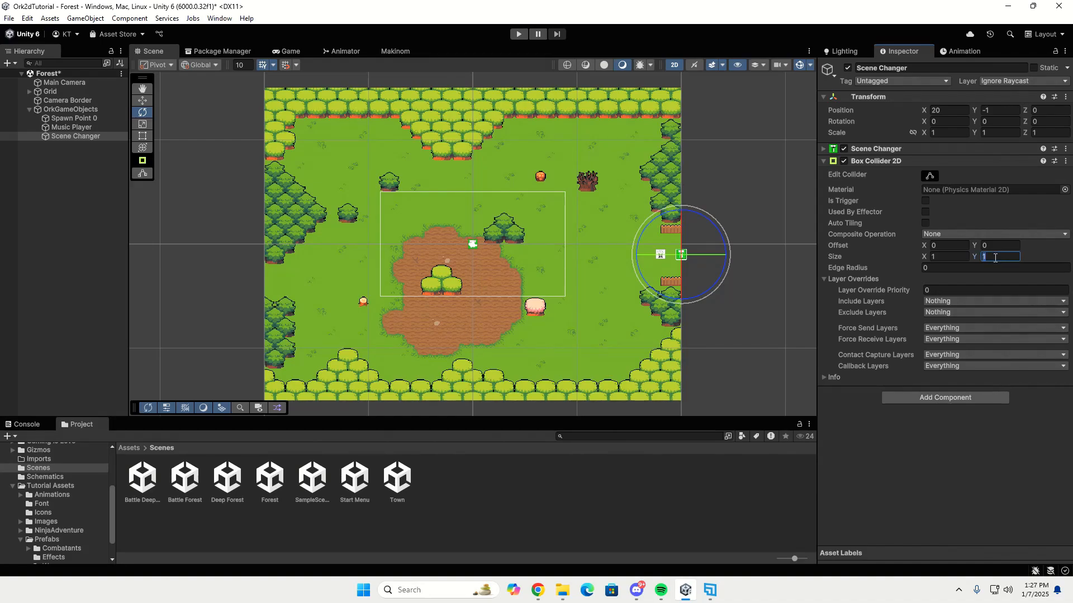
type("4")
Rename the scene changer at the right exit as ToTown.
left_click(98, 139)
left_click(98, 139)
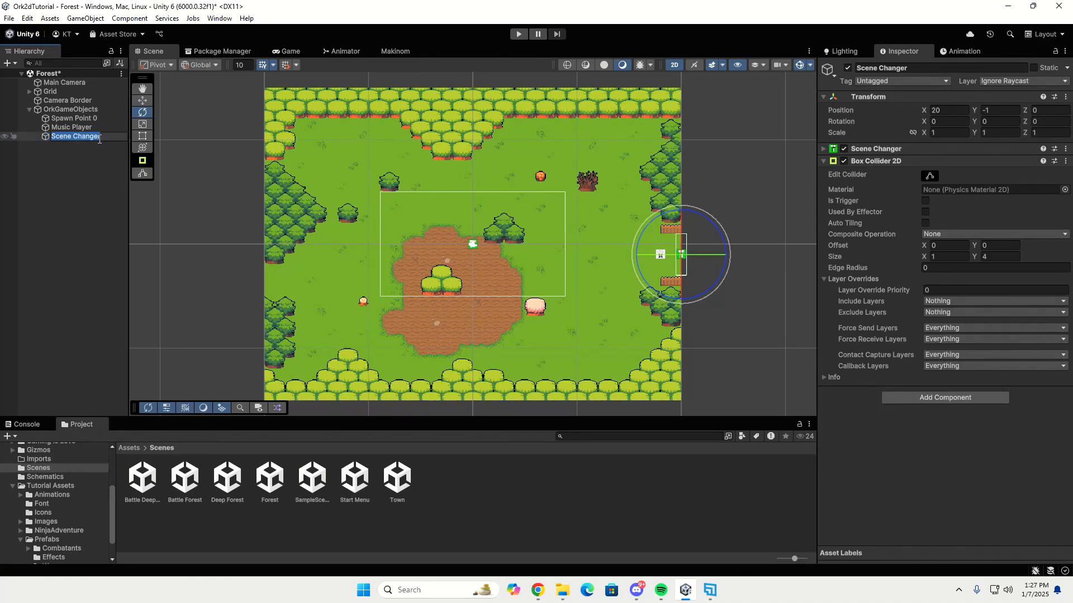
type("ToTown")
key("Return")
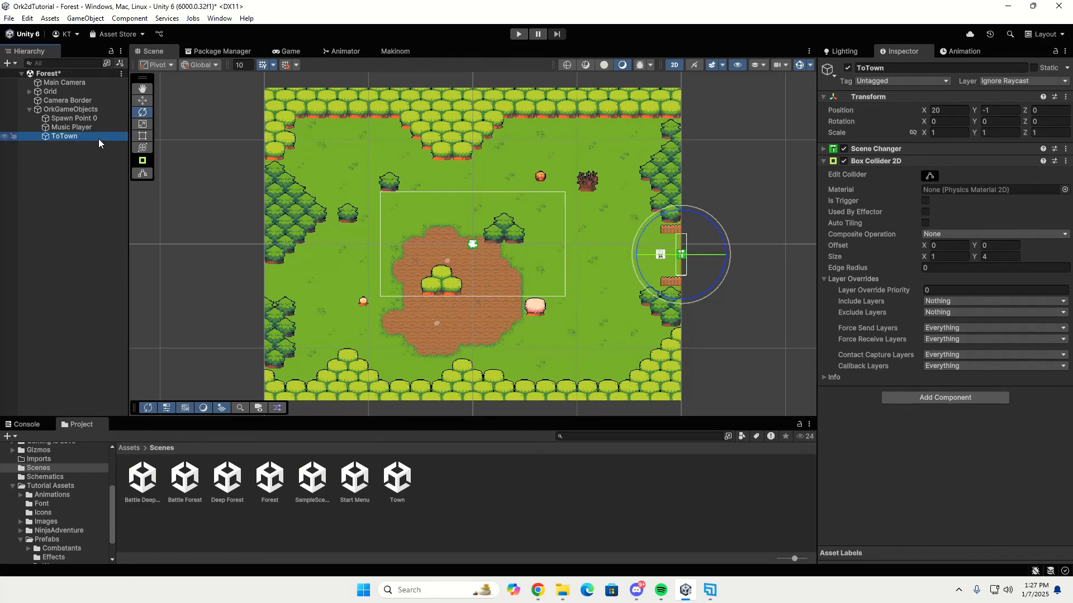
Duplicate ToTown and position the copy at X -20, Y -3.5 on the forest's left exit.
key("ctrl+d")
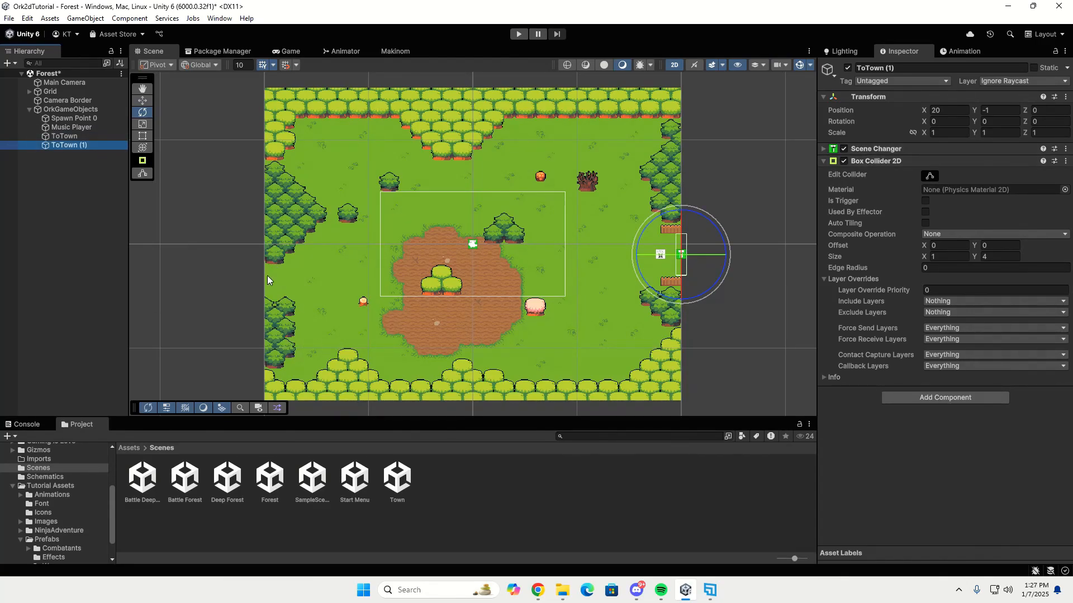
left_click(944, 111)
type("-")
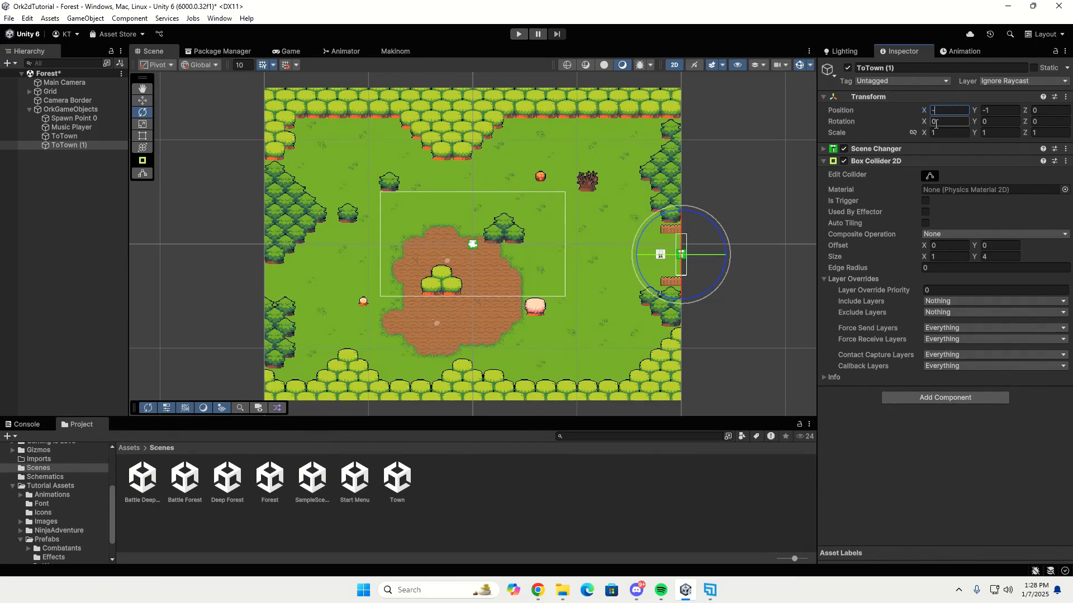
type("20")
key("Tab")
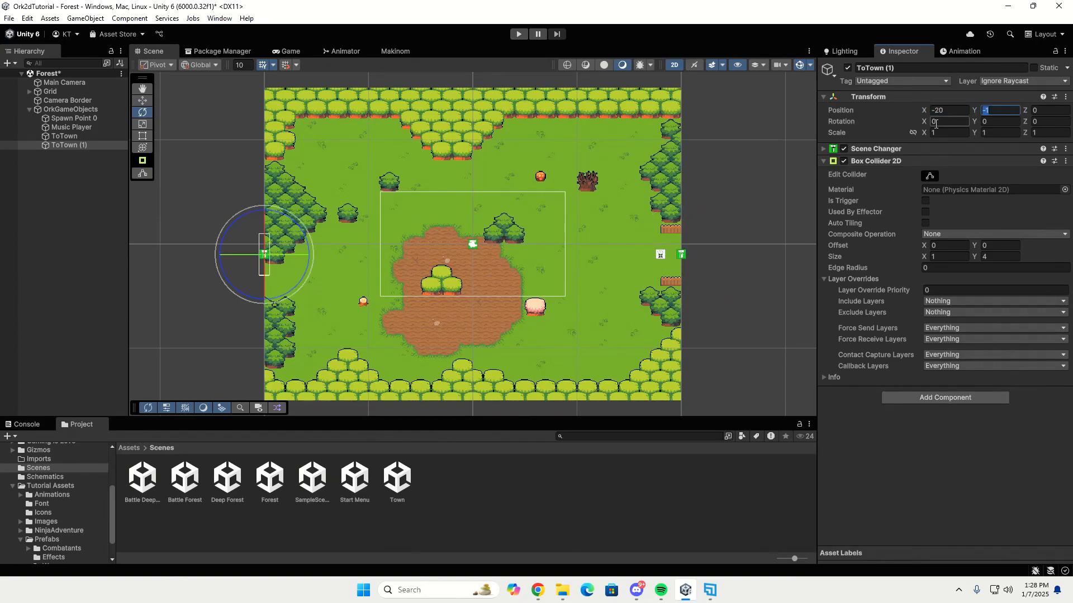
type("-3.5")
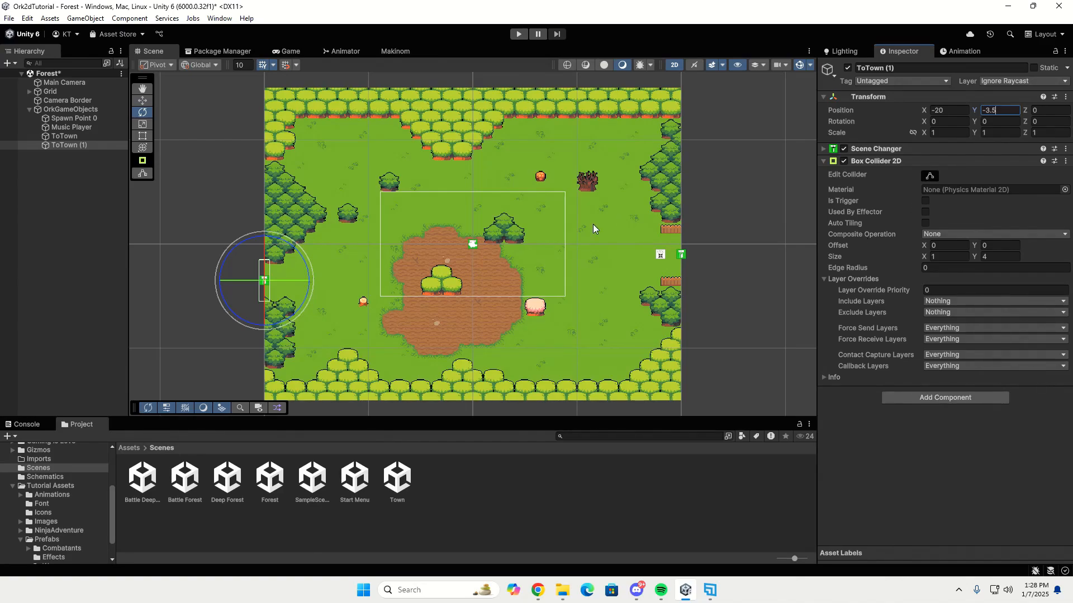
Rename the duplicated scene changer as ToDeepForest.
left_click(72, 145)
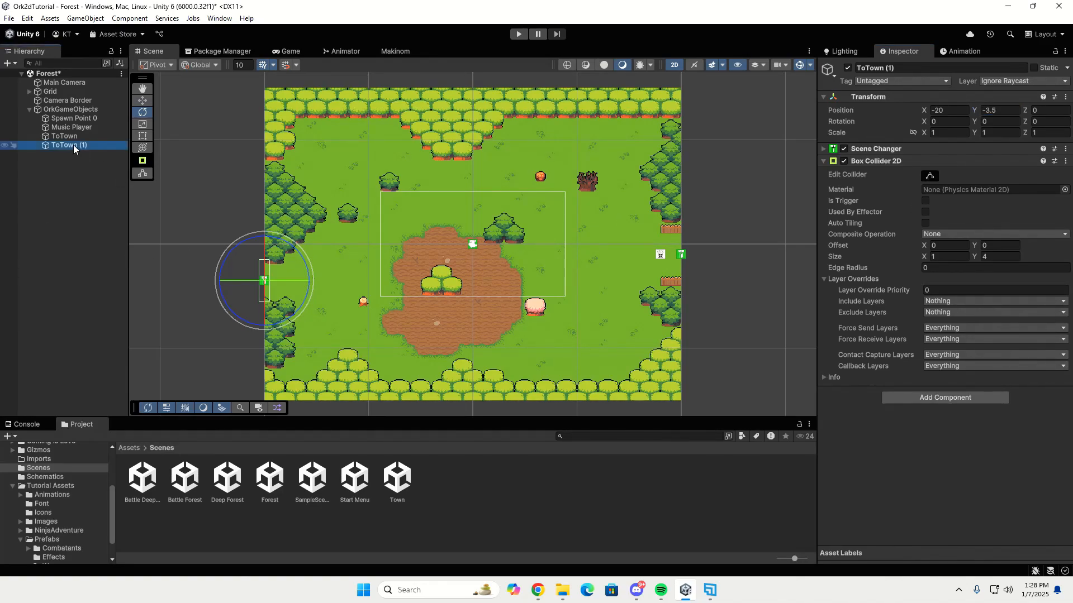
type("T")
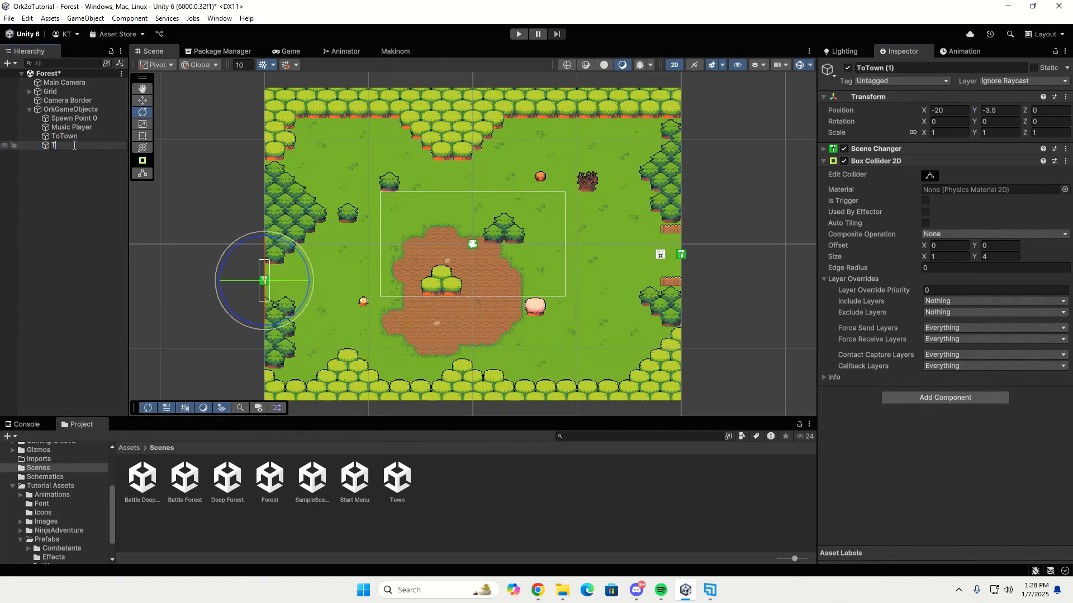
type("oDeepForest")
key("Return")
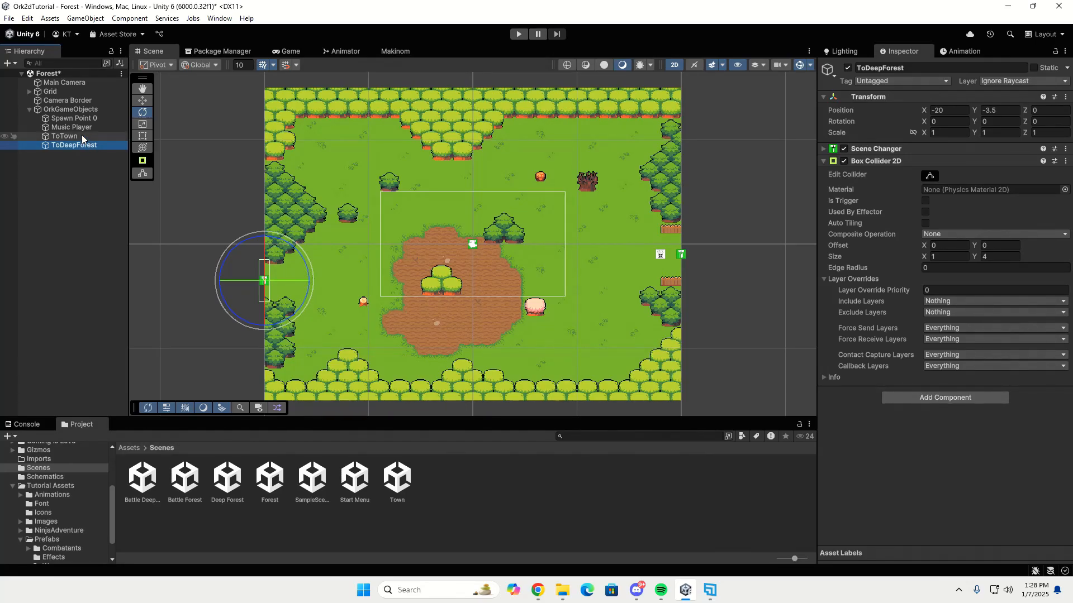
Create an empty child object named SceneChanger under OrkGameObjects.
right_click(87, 110)
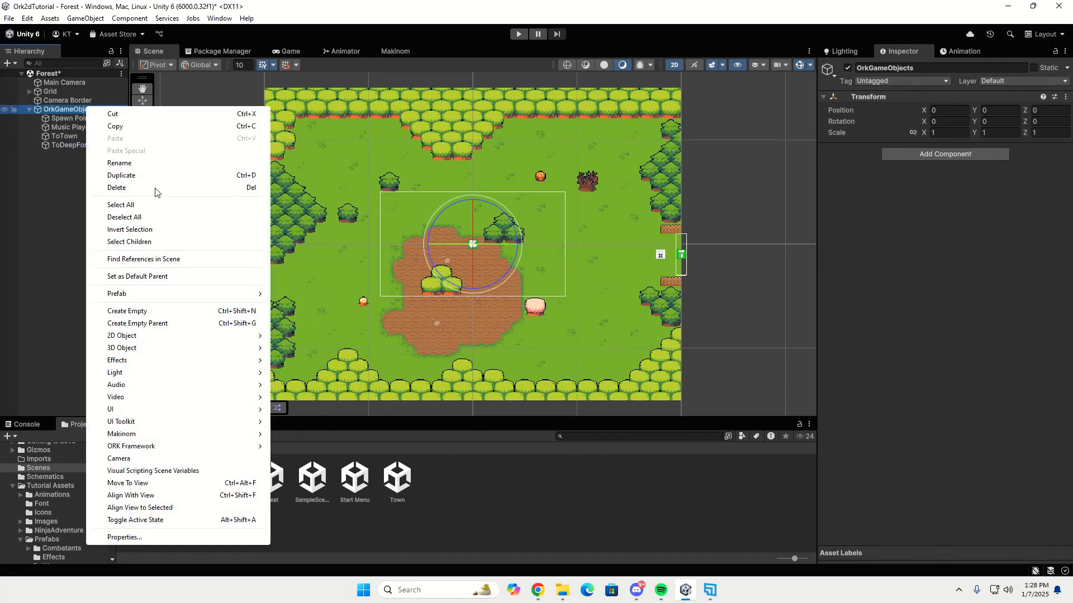
left_click(171, 311)
type("S")
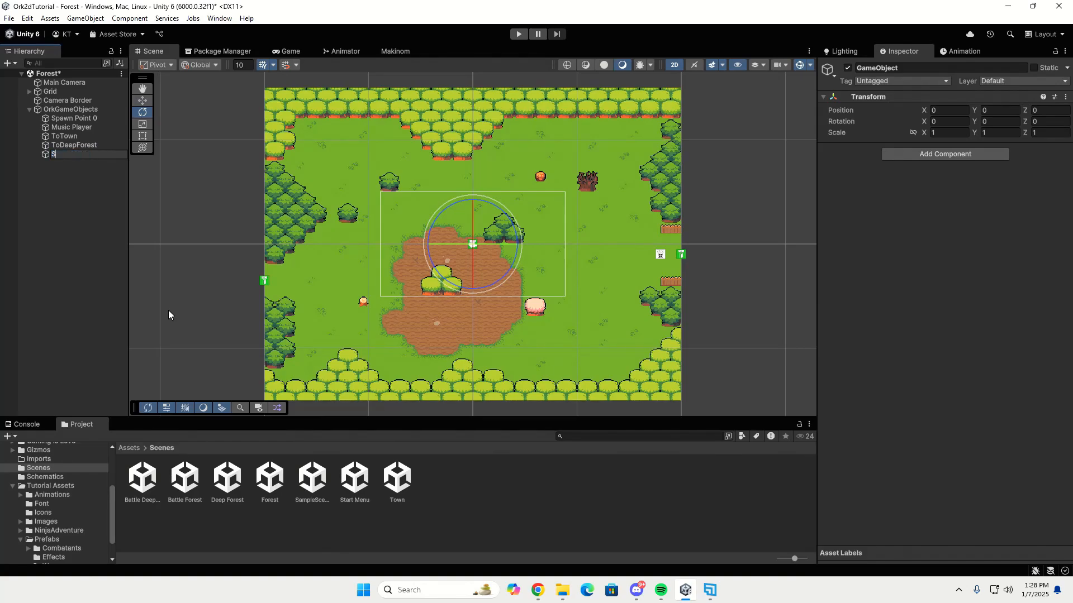
type("ceneChanger")
key("Return")
Create another empty child under OrkGameObjects and name it SpawnPoints.
right_click(86, 109)
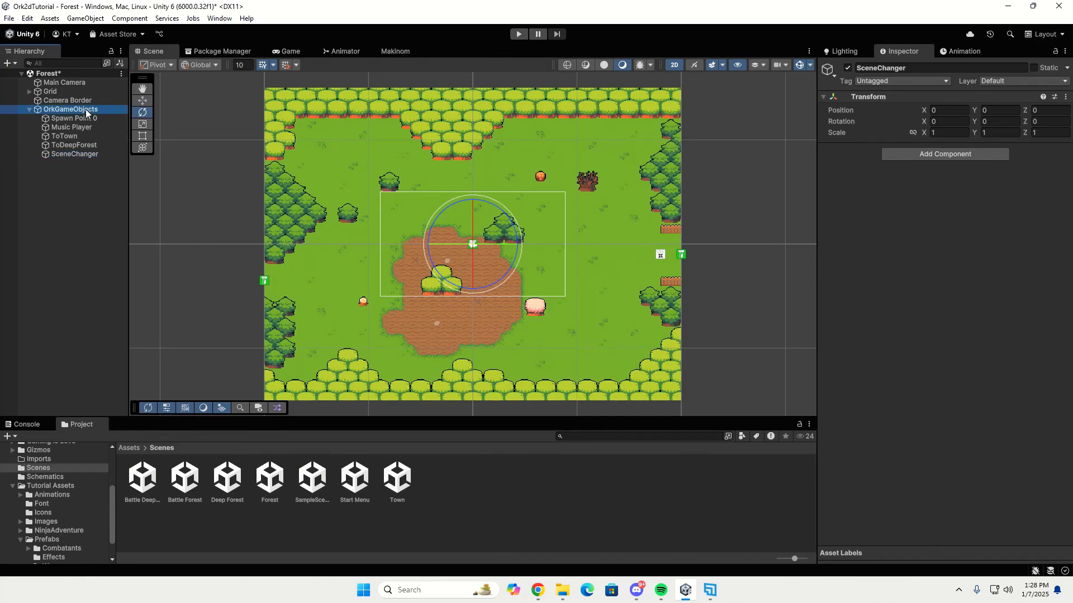
left_click(155, 314)
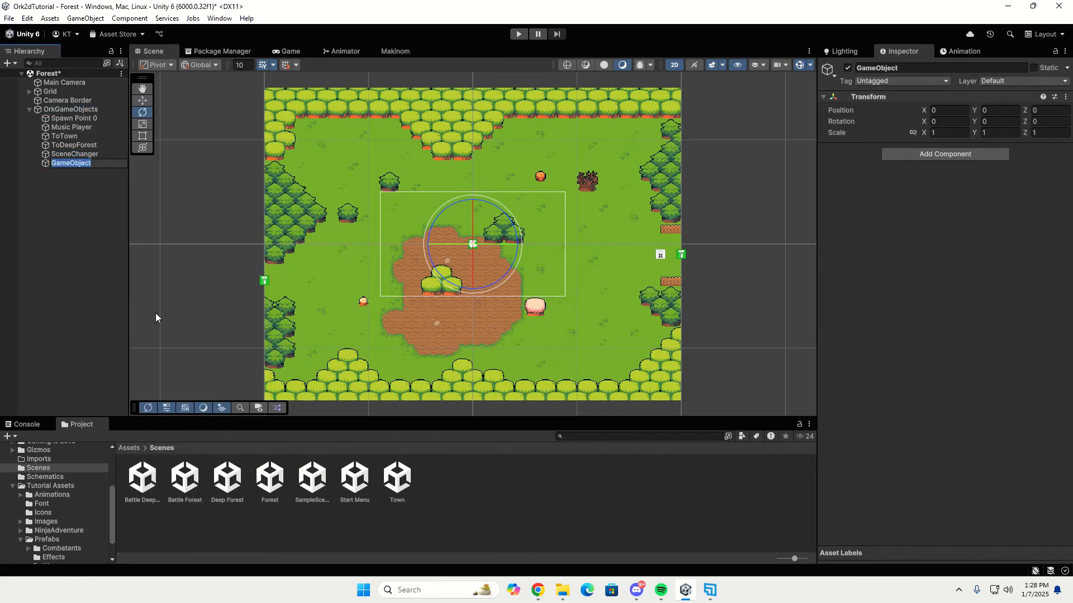
type("SpawnPoints")
key("Return")
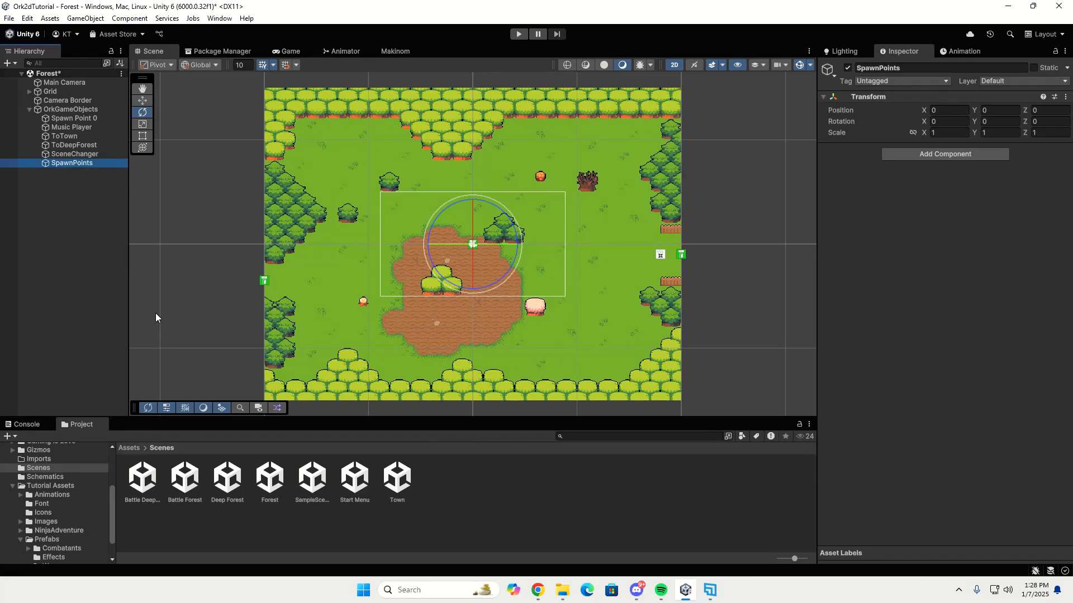
Parent Spawn Point 0 to SpawnPoints, and parent ToTown and ToDeepForest to SceneChanger.
double_click(70, 117)
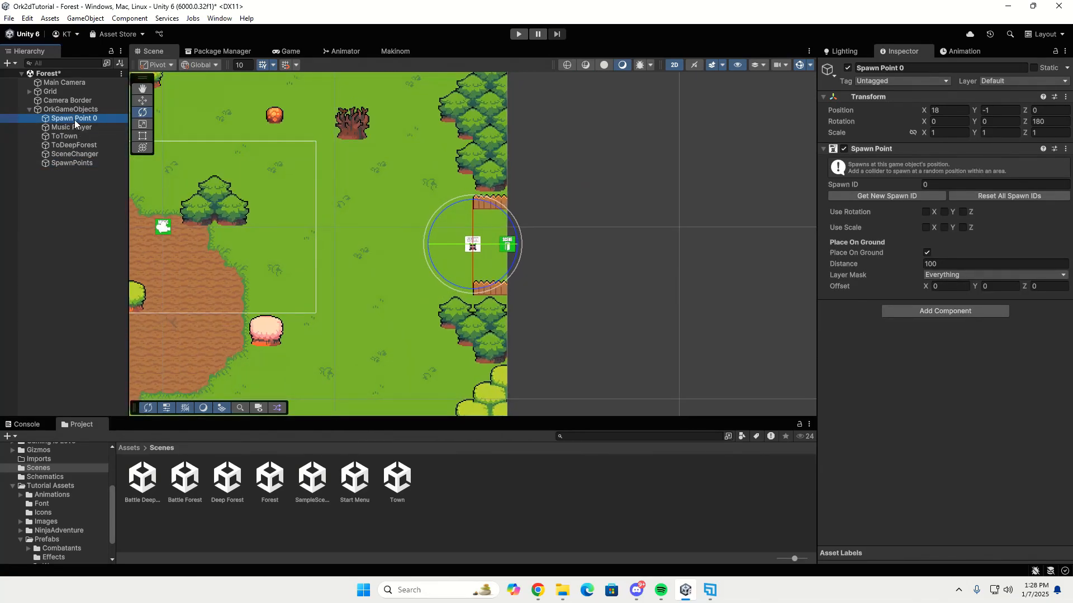
left_click_drag(75, 119, 80, 163)
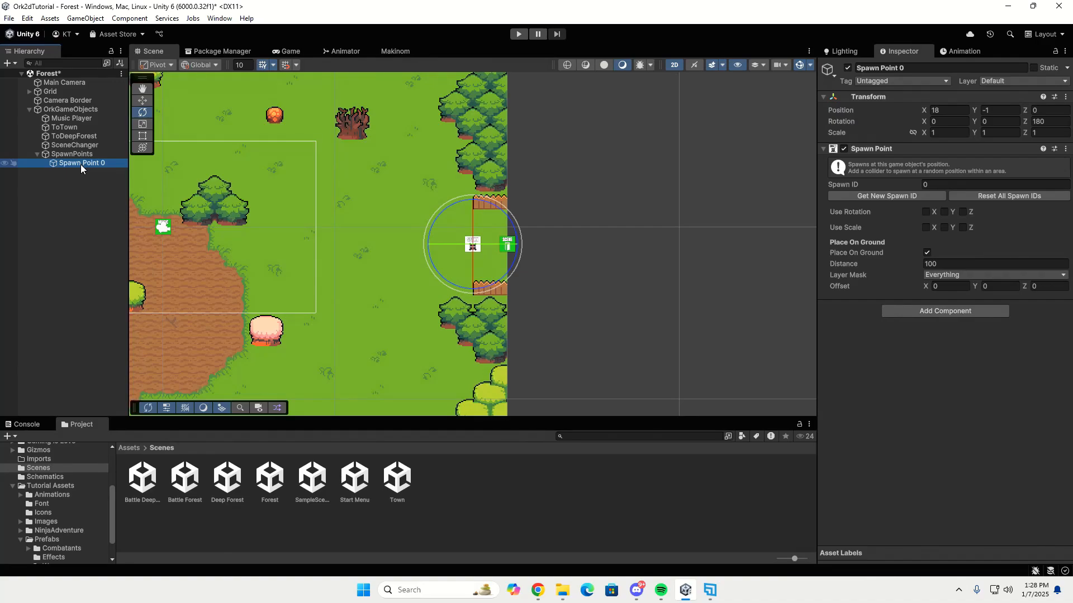
left_click(78, 128)
left_click(80, 135, "ctrl")
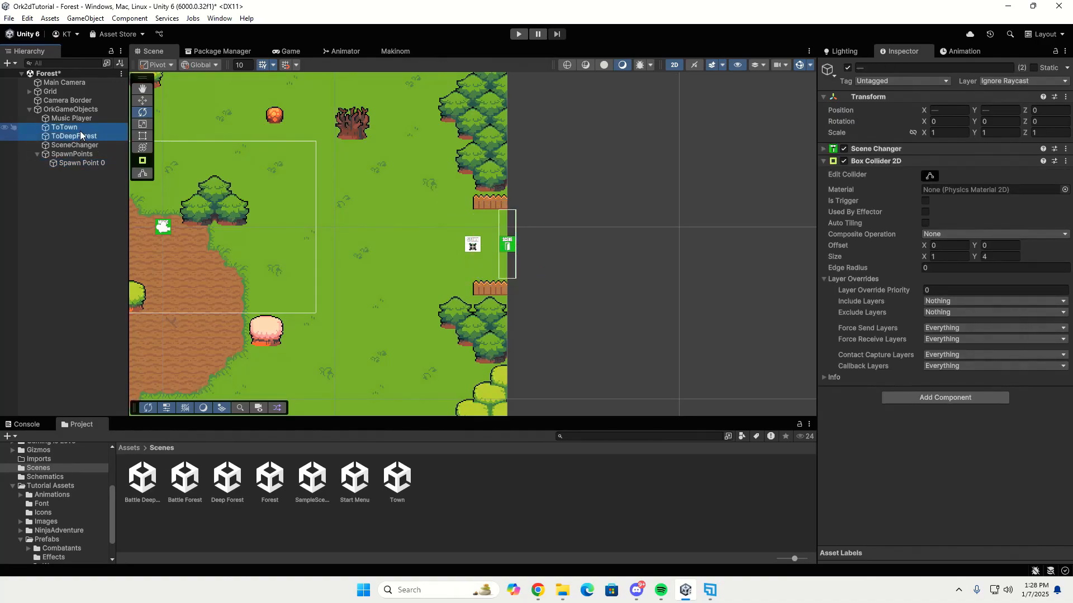
left_click_drag(79, 131, 82, 145)
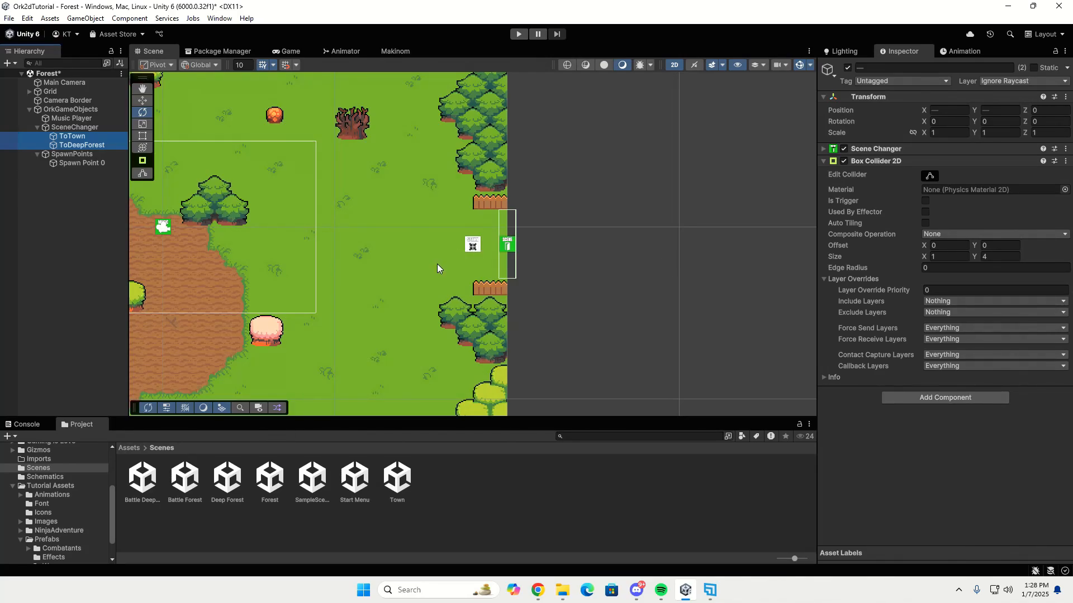
left_click(246, 351)
Copy the Deep Forest scene asset's name and set it as the target scene of ToDeepForest's Scene Changer.
scroll(333, 334, "down", 4)
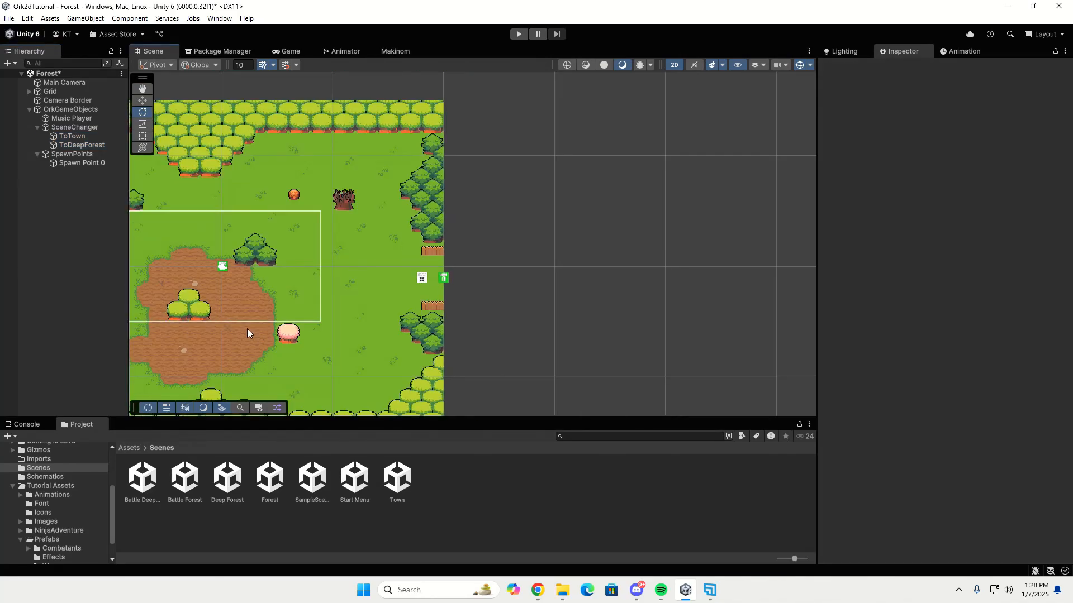
middle_click_drag(247, 328, 508, 287)
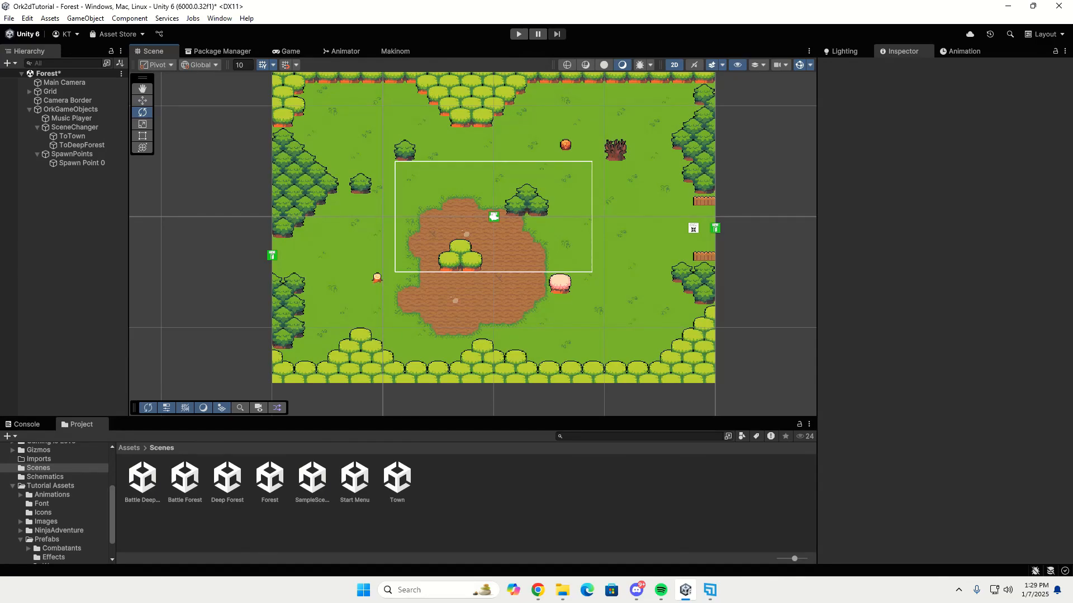
left_click(87, 147)
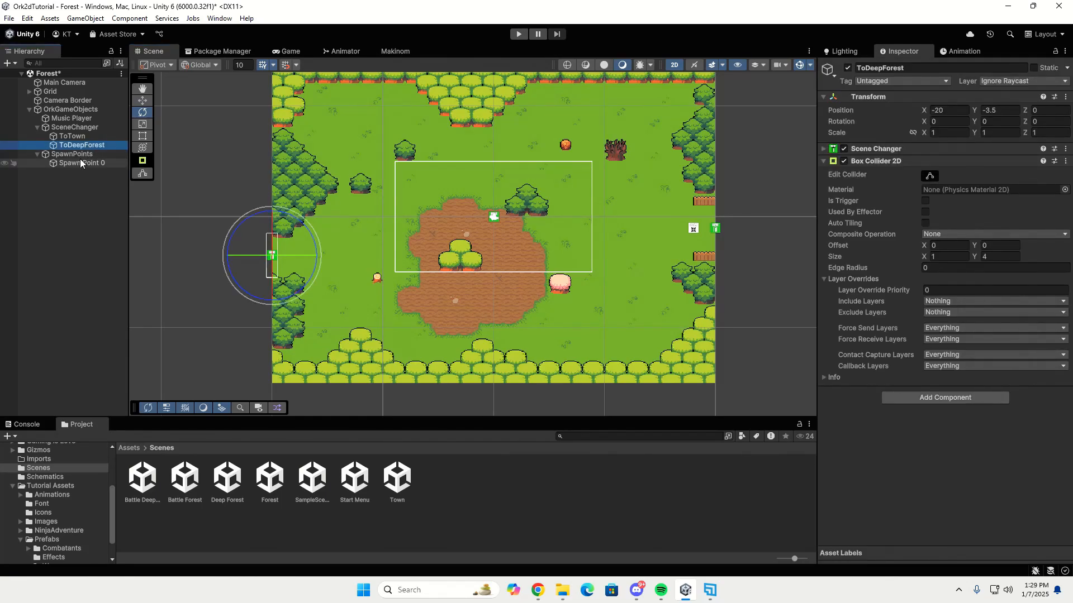
left_click(822, 162)
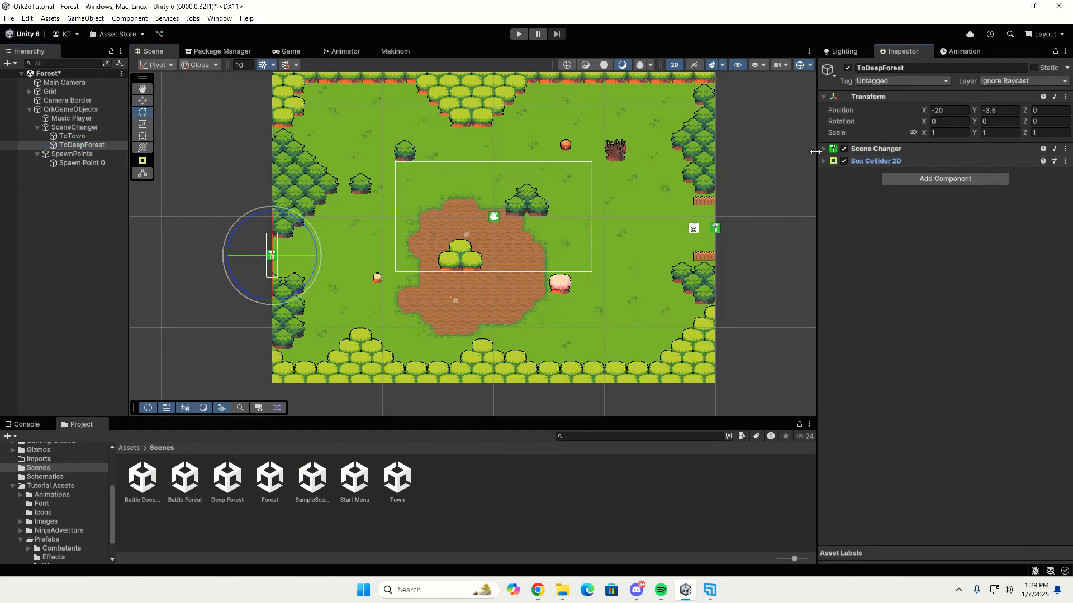
left_click(823, 149)
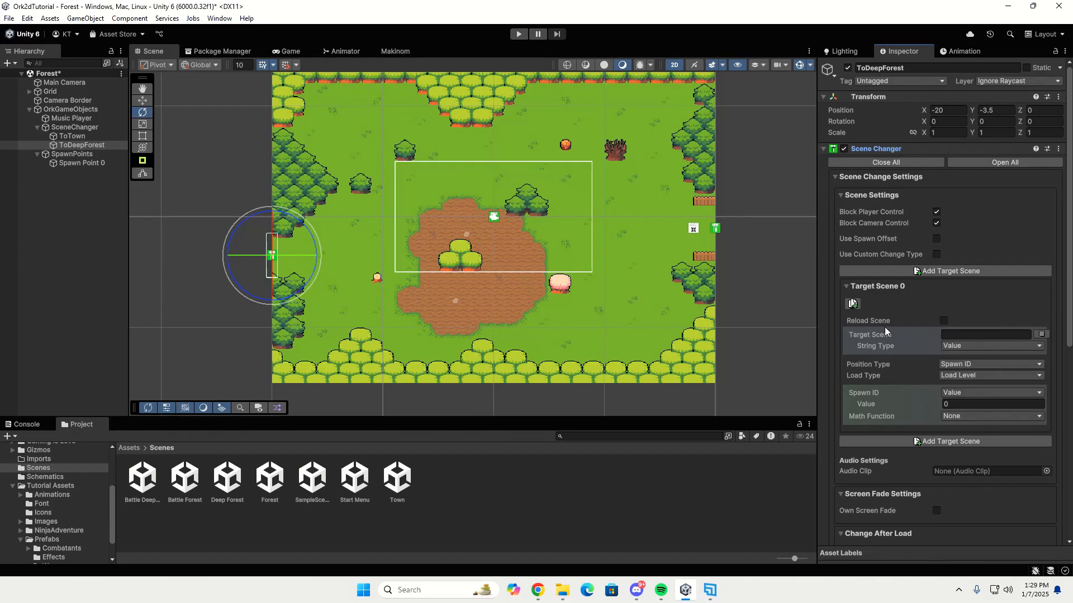
left_click(953, 334)
left_click(225, 480)
key("F2")
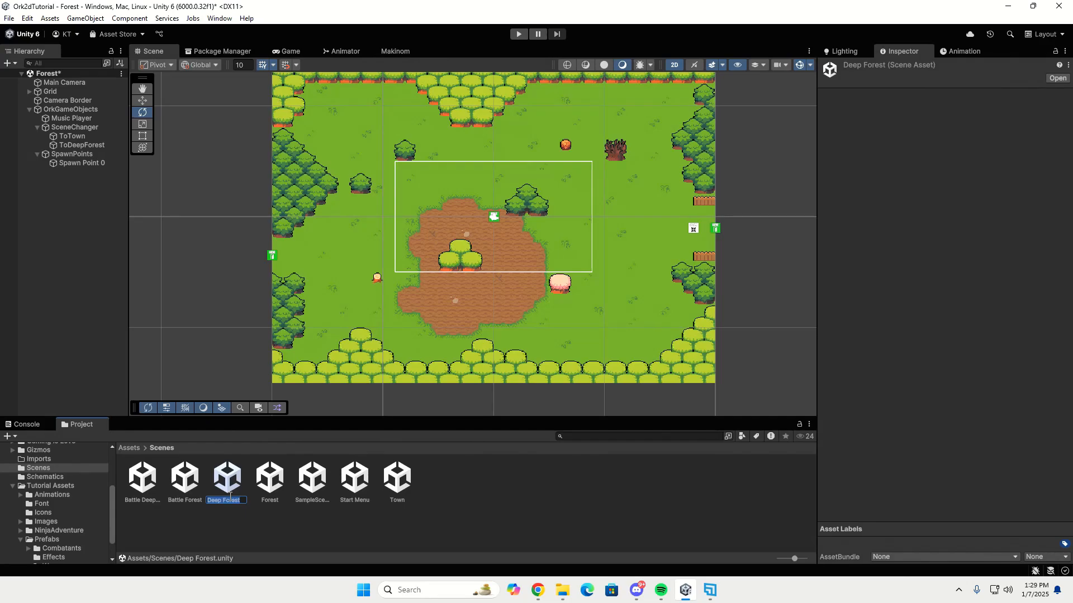
left_click(258, 504)
key("F2")
key("ctrl+c")
left_click(99, 145)
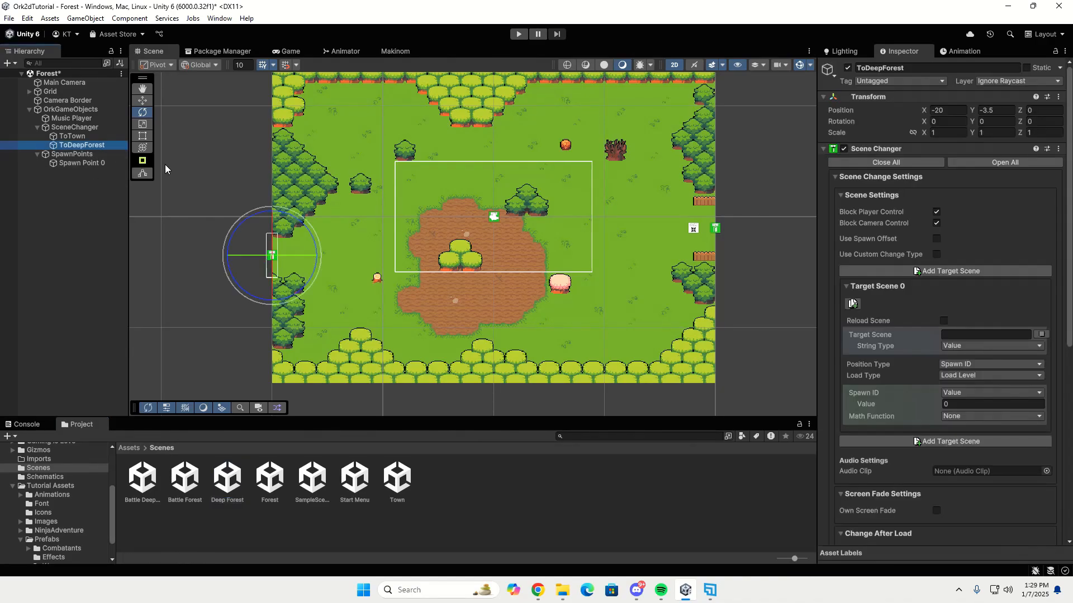
left_click(985, 335)
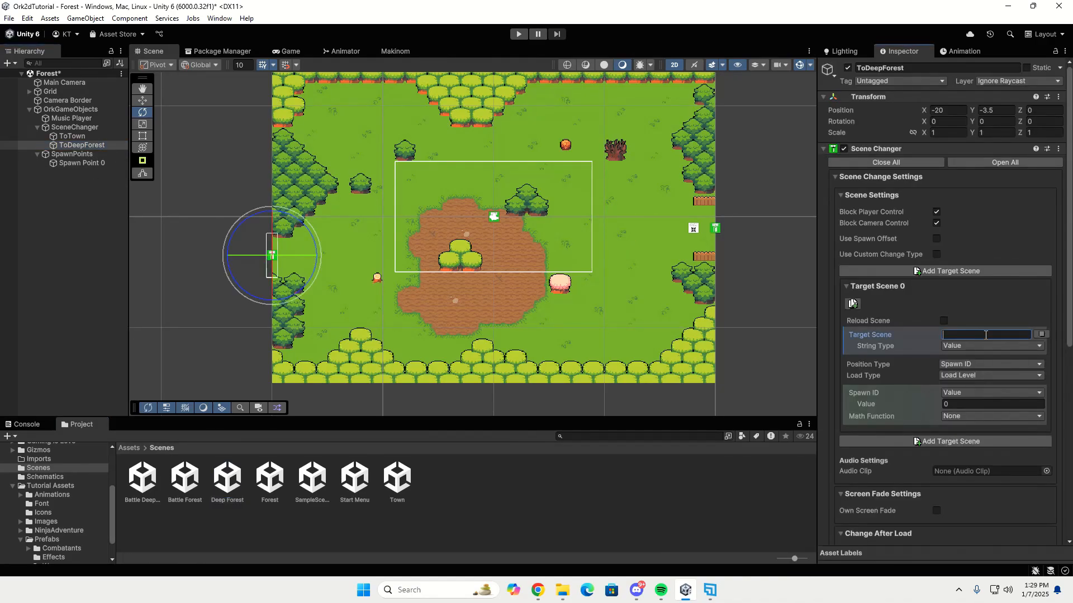
key("ctrl+v")
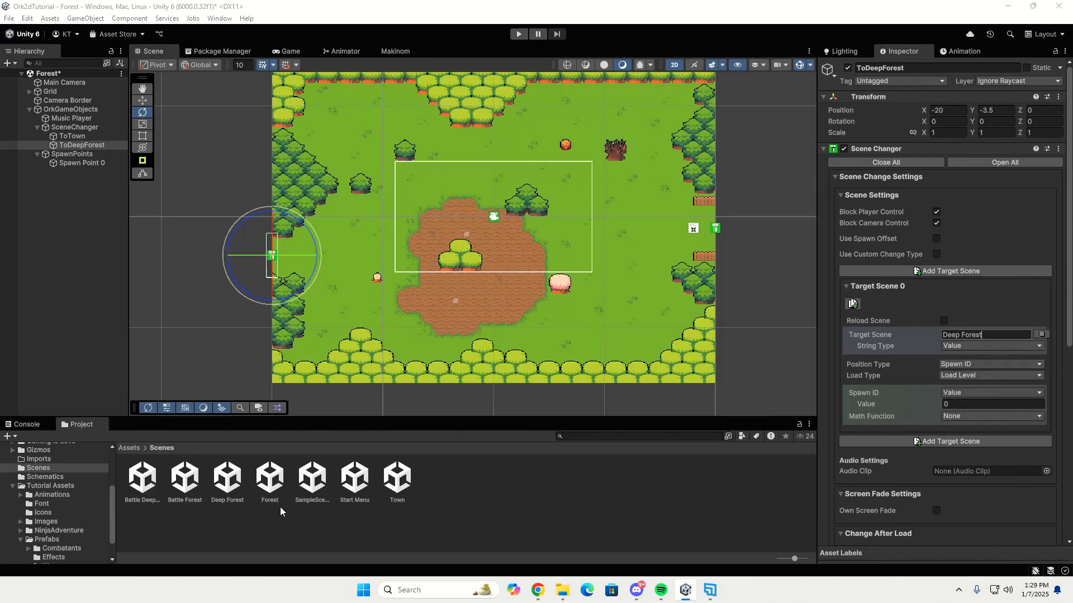
Set the target scene of ToTown's Scene Changer to Town, matching the scene asset's name.
left_click(393, 481)
left_click(393, 481)
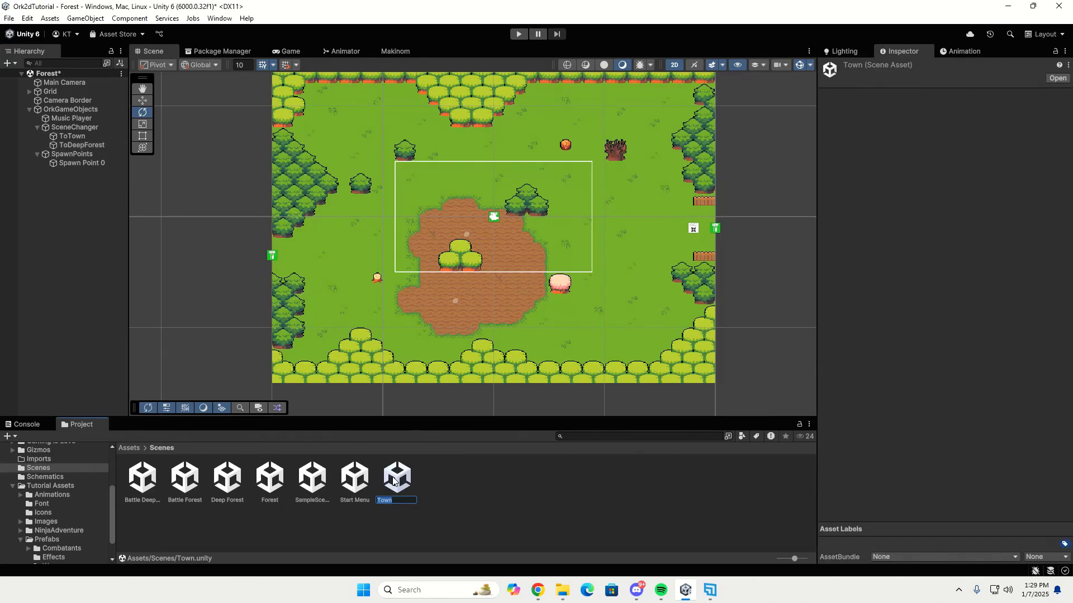
left_click(86, 136)
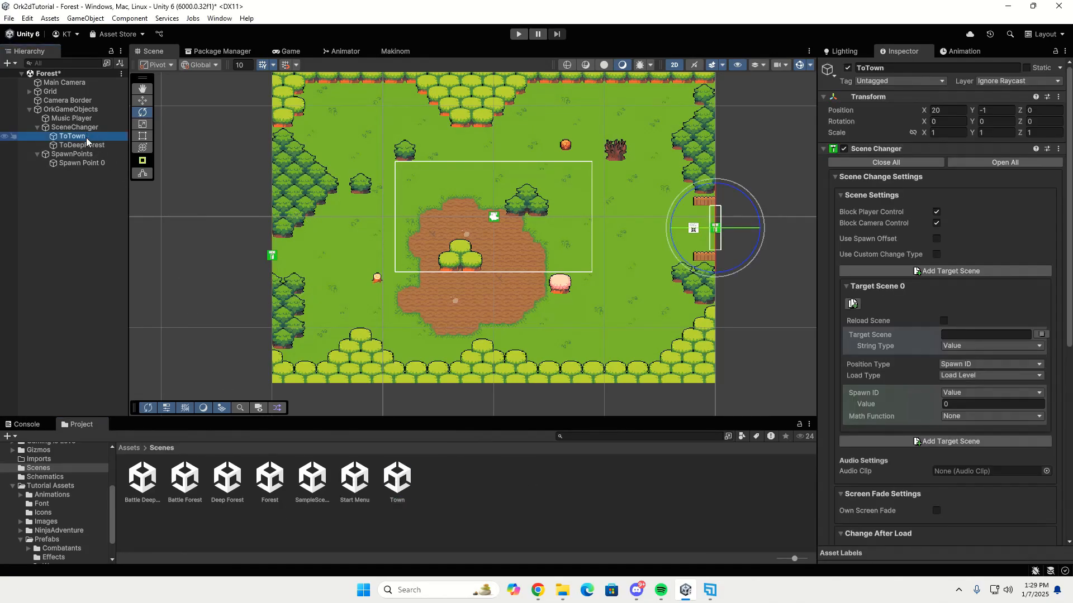
left_click(954, 334)
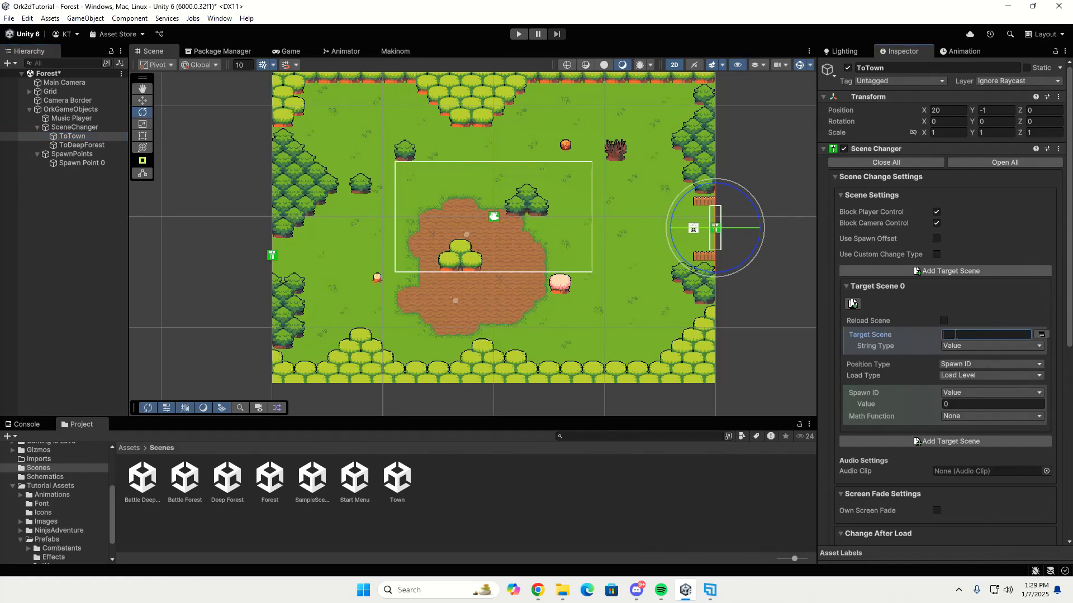
type("Town")
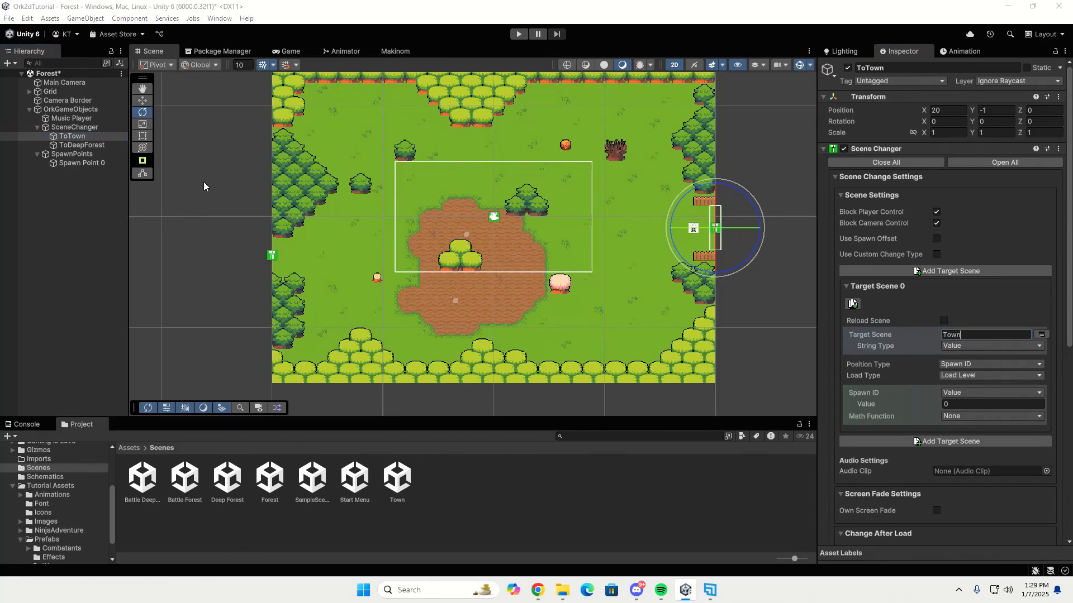
Duplicate Spawn Point 0 and rename the original spawn point as FromTown.
left_click(102, 164)
key("ctrl+d")
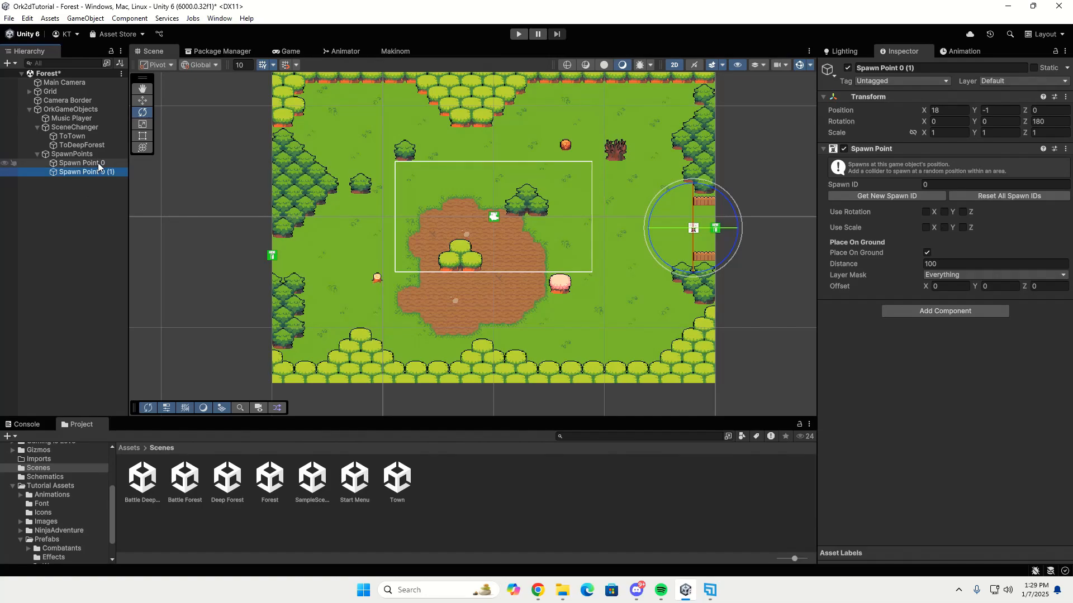
left_click(98, 165)
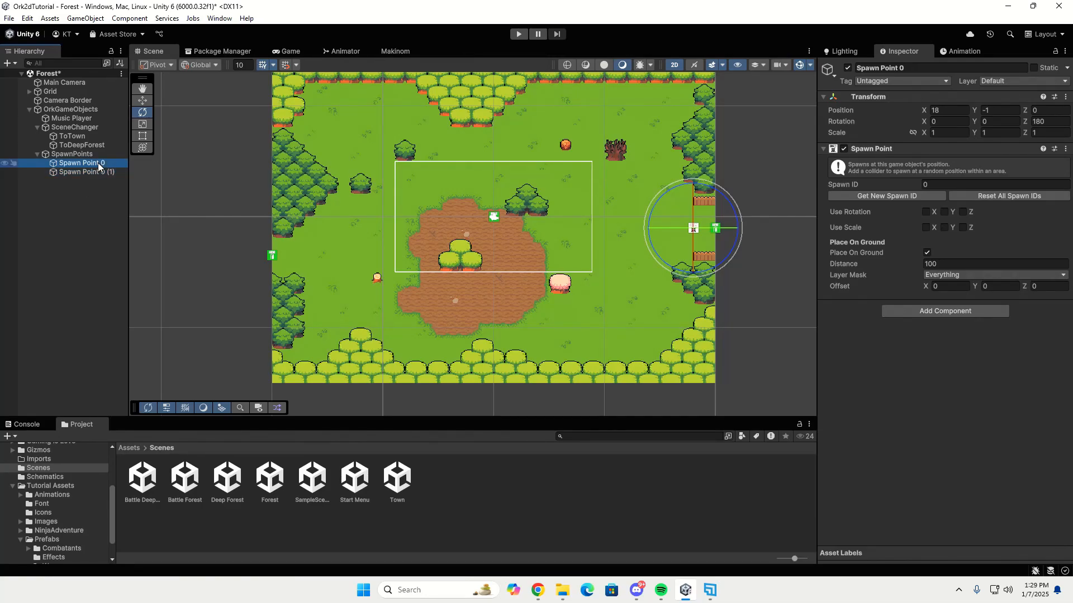
left_click(99, 163)
type("FromTown")
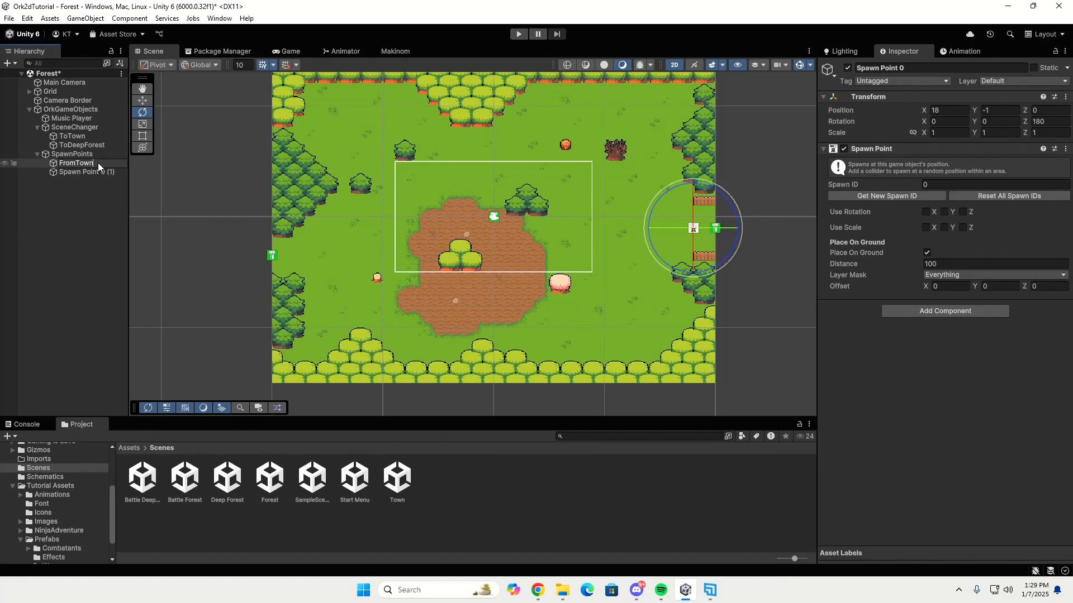
key("Return")
Rename the duplicated spawn point as FromDeepForest.
key("Down")
key("F2")
type("FromDeepForest")
key("Return")
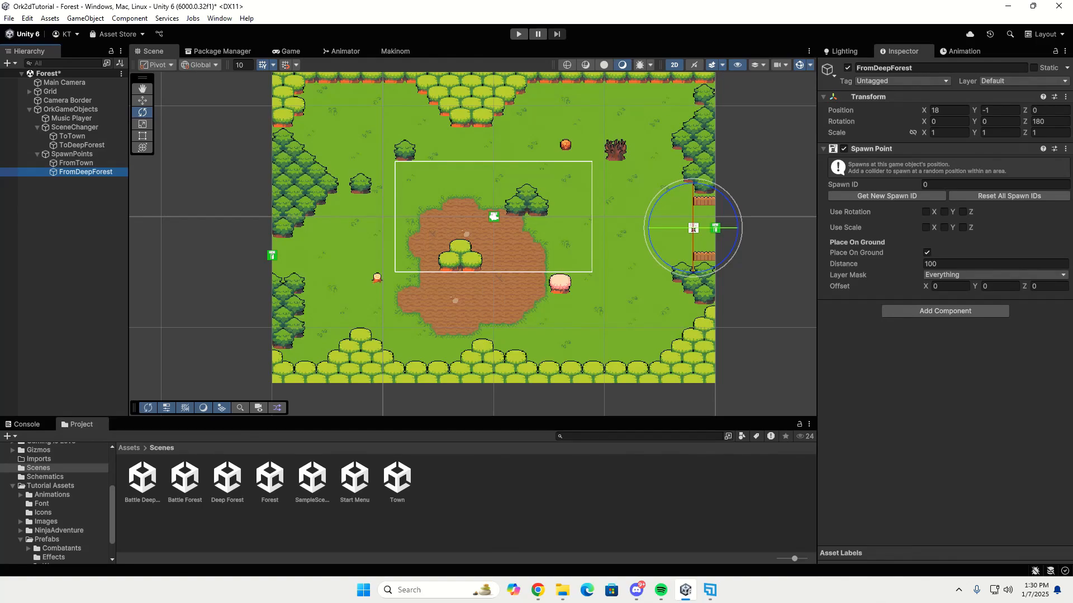
Position the FromDeepForest spawn point at X -18, Y -3.5, just inside the forest's left exit.
left_click(963, 110)
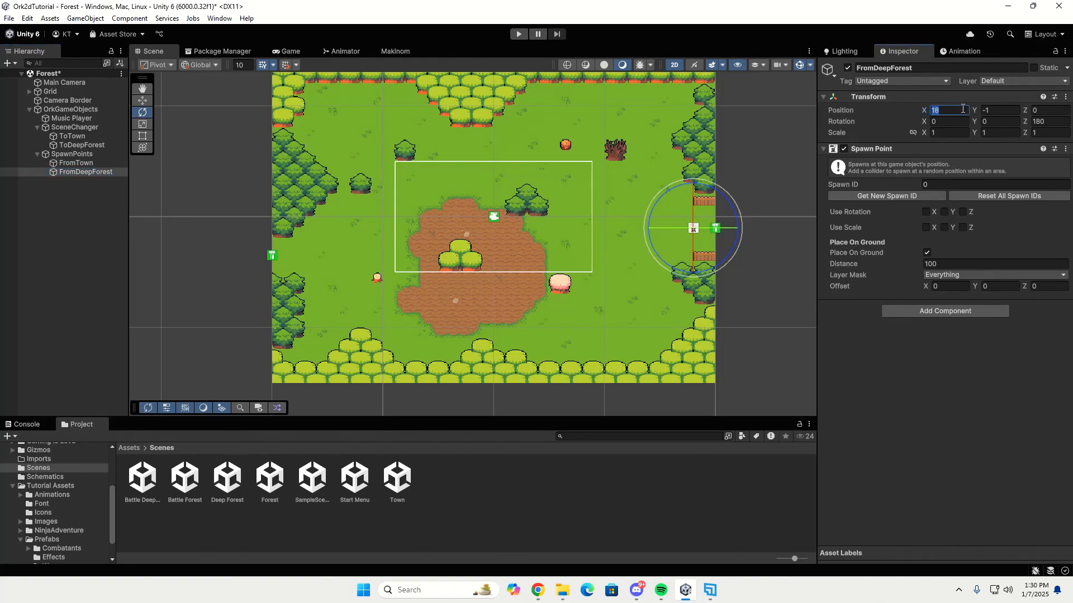
type("-20")
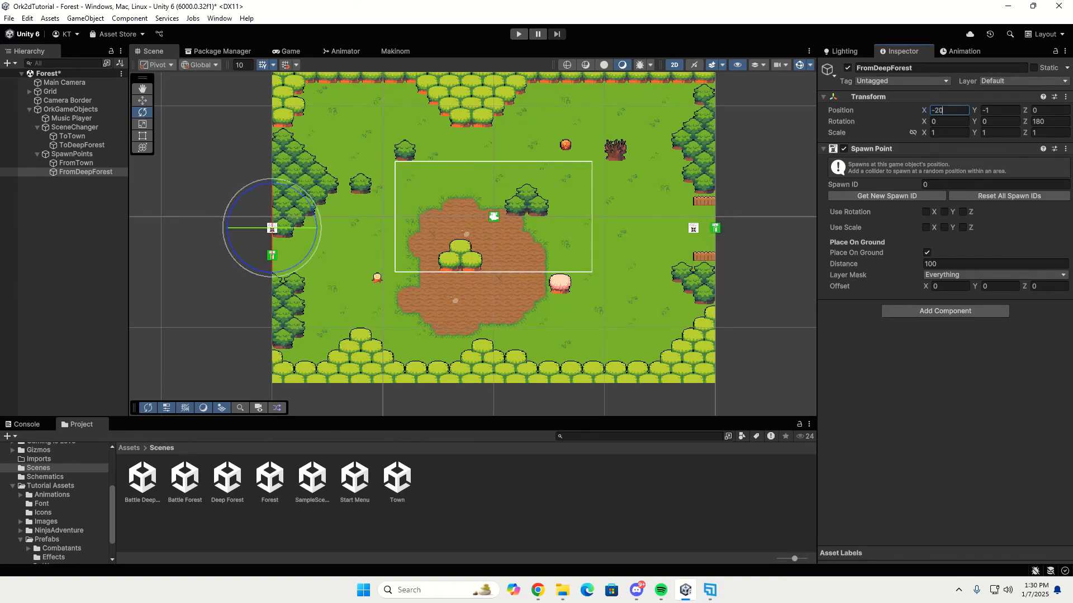
key("BackSpace")
key("BackSpace")
type("18")
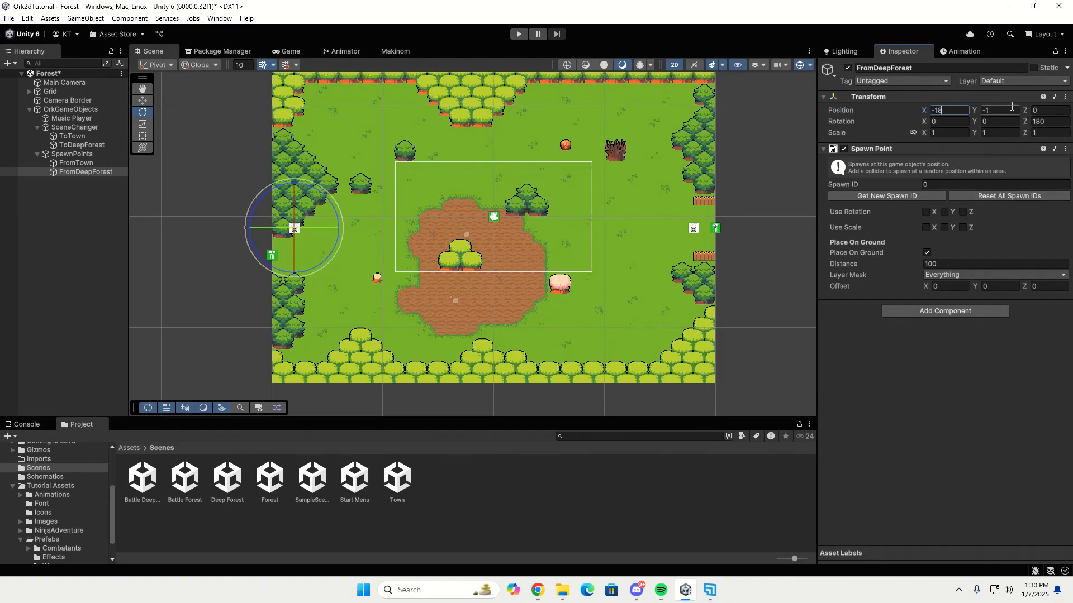
left_click(1014, 108)
type("-3.5")
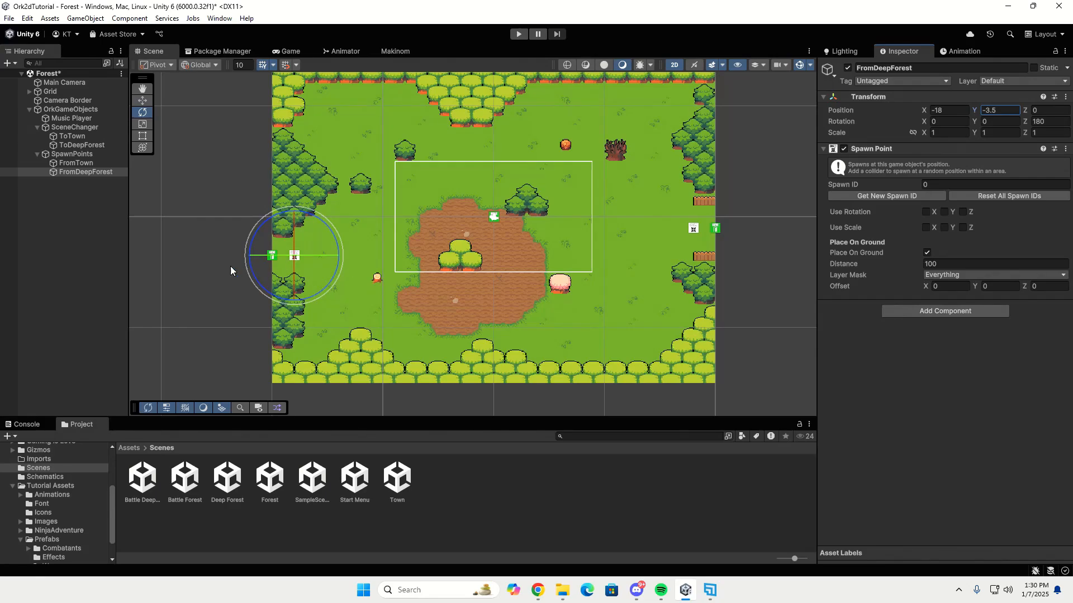
Set the Spawn ID of the FromDeepForest spawn point to 1.
left_click(91, 164)
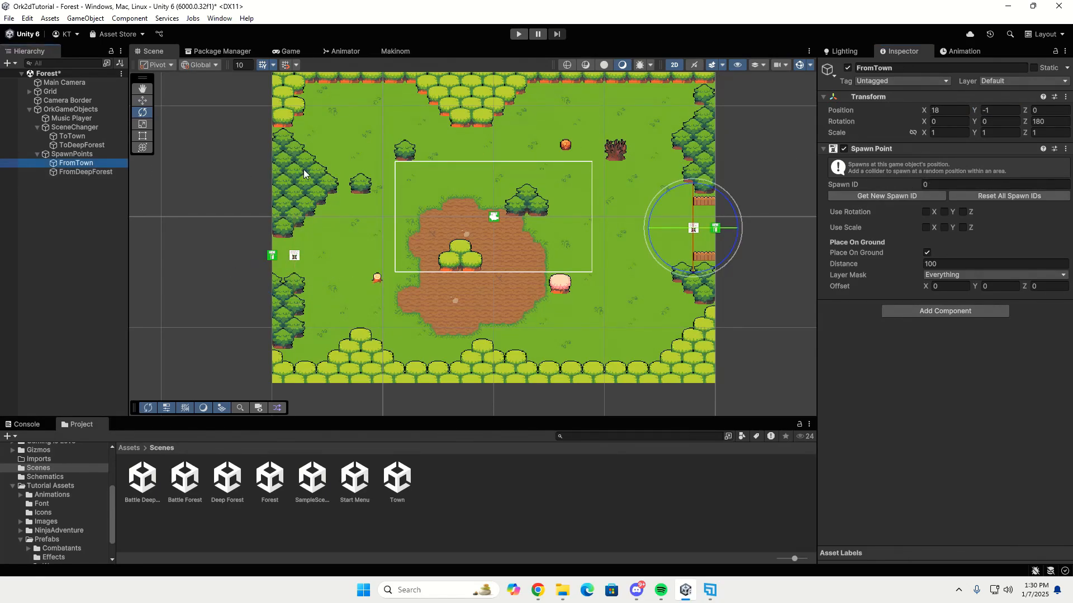
left_click(108, 171)
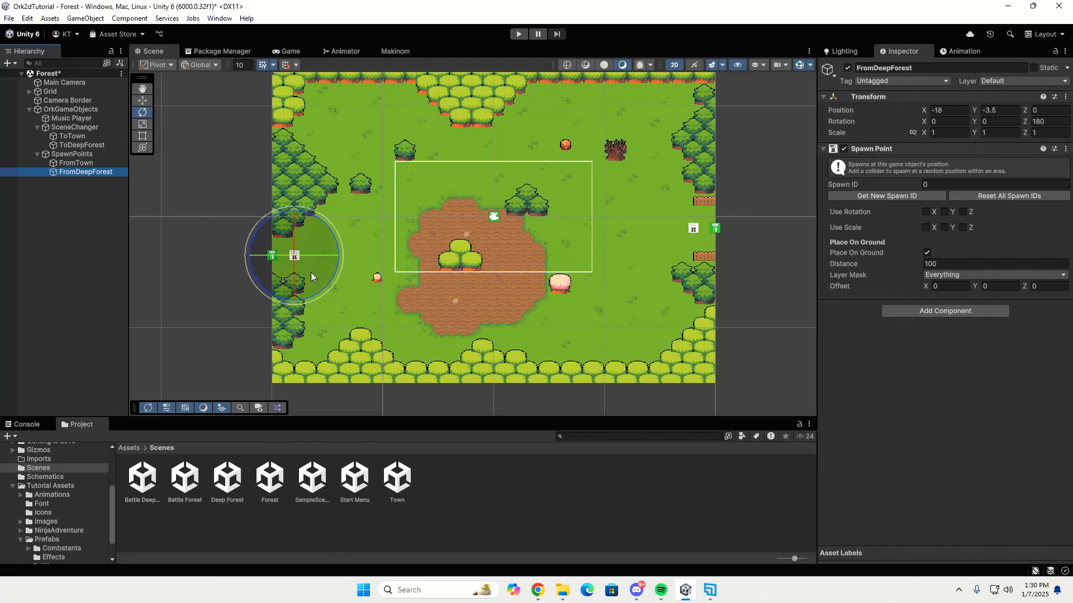
left_click(940, 185)
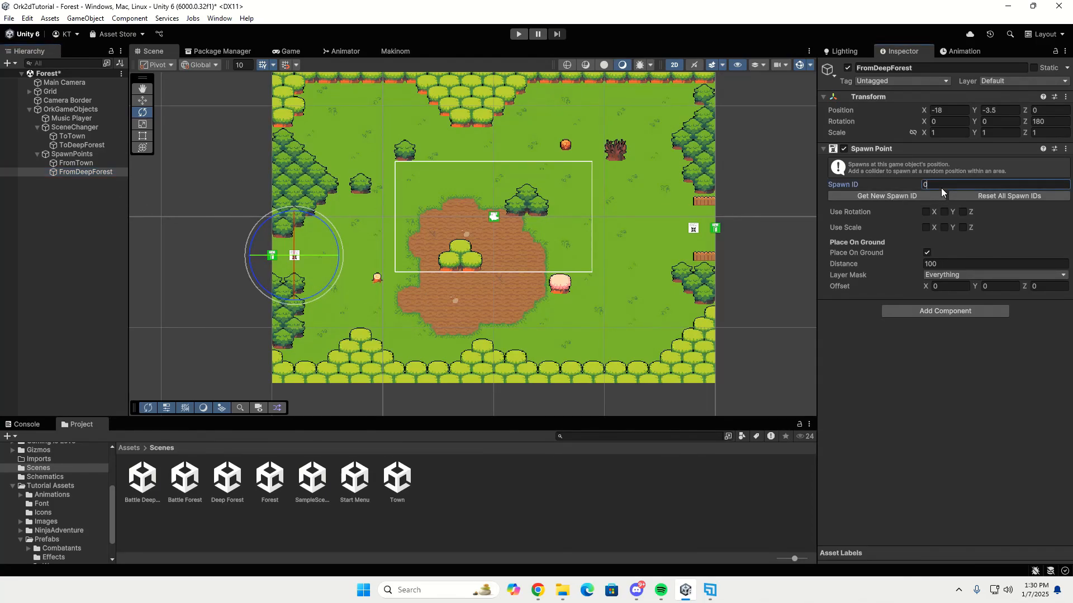
type("1")
Enable Use Rotation on the Z axis for both the FromTown and FromDeepForest spawn points.
left_click(107, 163, "ctrl")
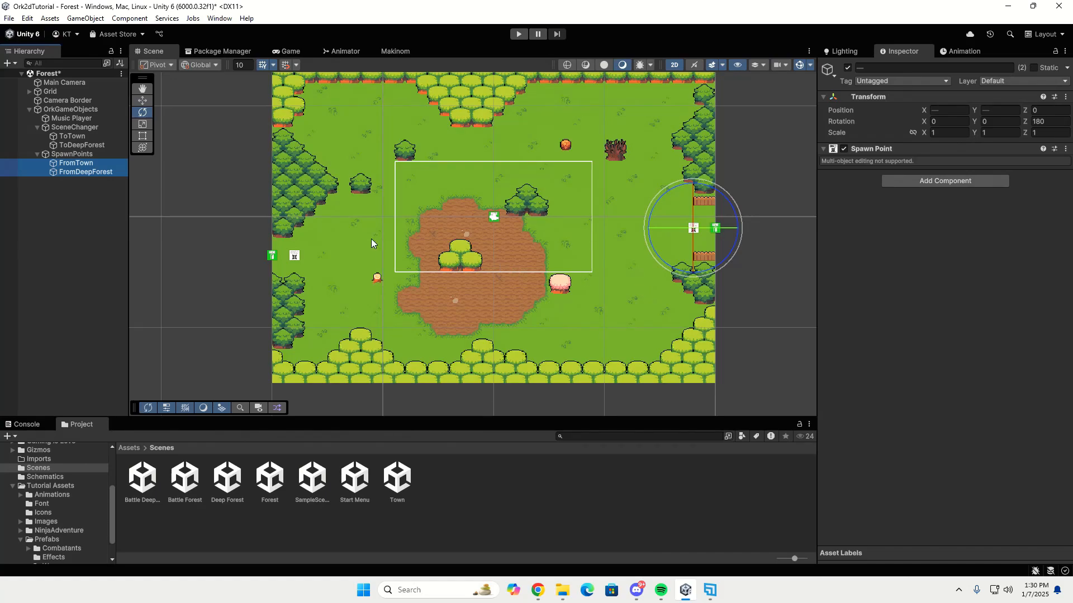
left_click(93, 163)
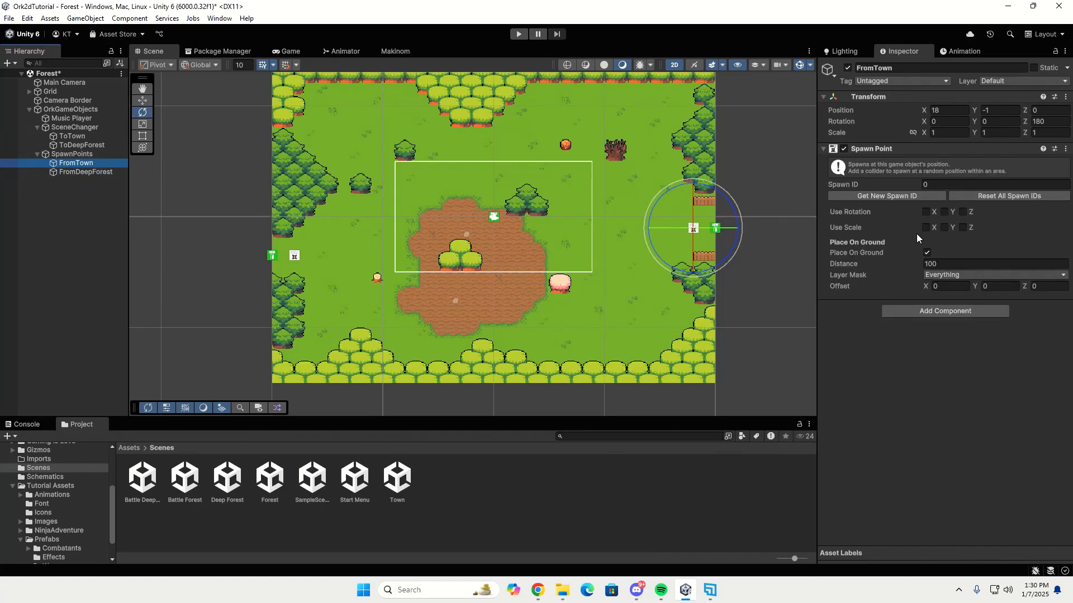
left_click(962, 212)
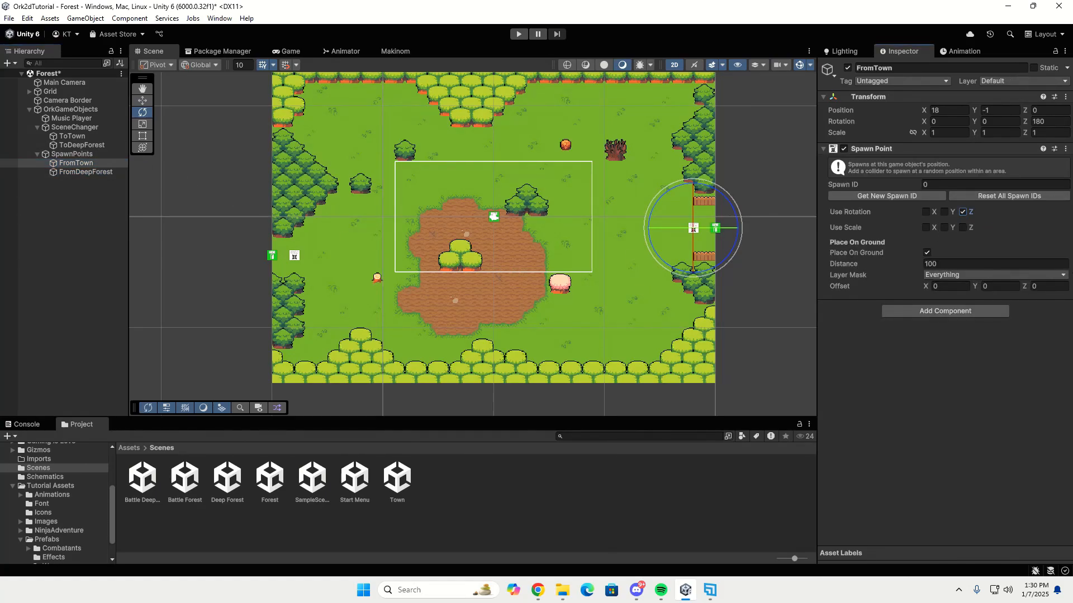
left_click(86, 172)
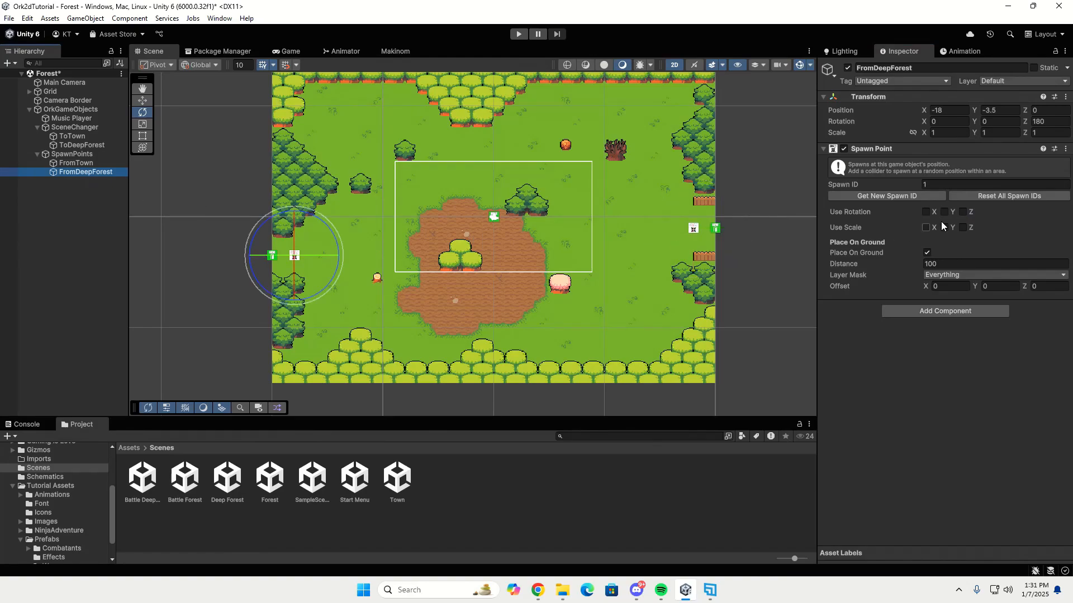
left_click(962, 213)
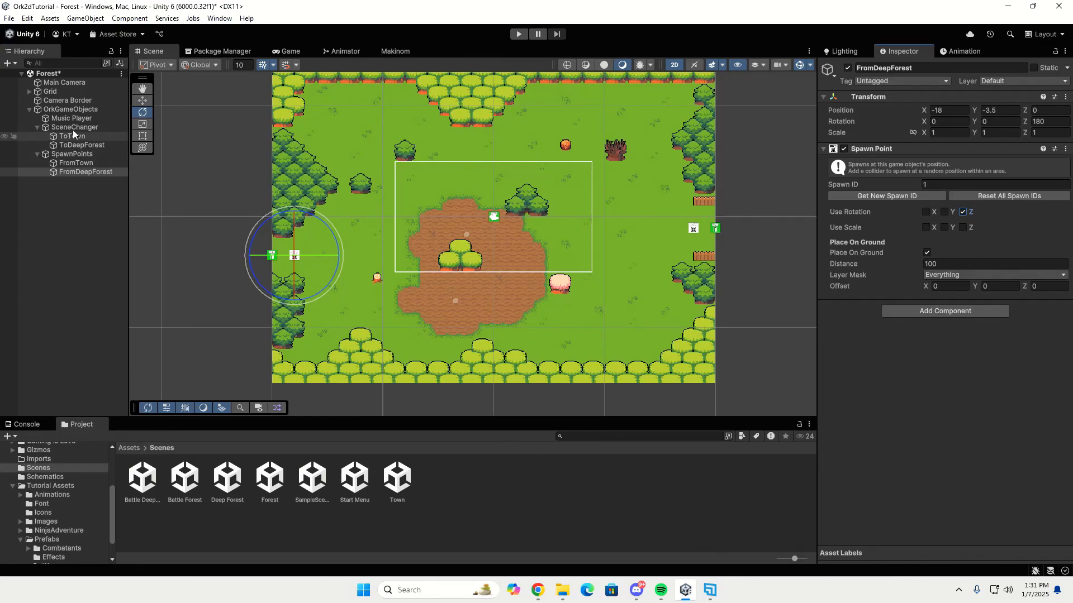
Add a Camera Border component to the Camera Border object and save the Forest scene.
left_click(63, 101)
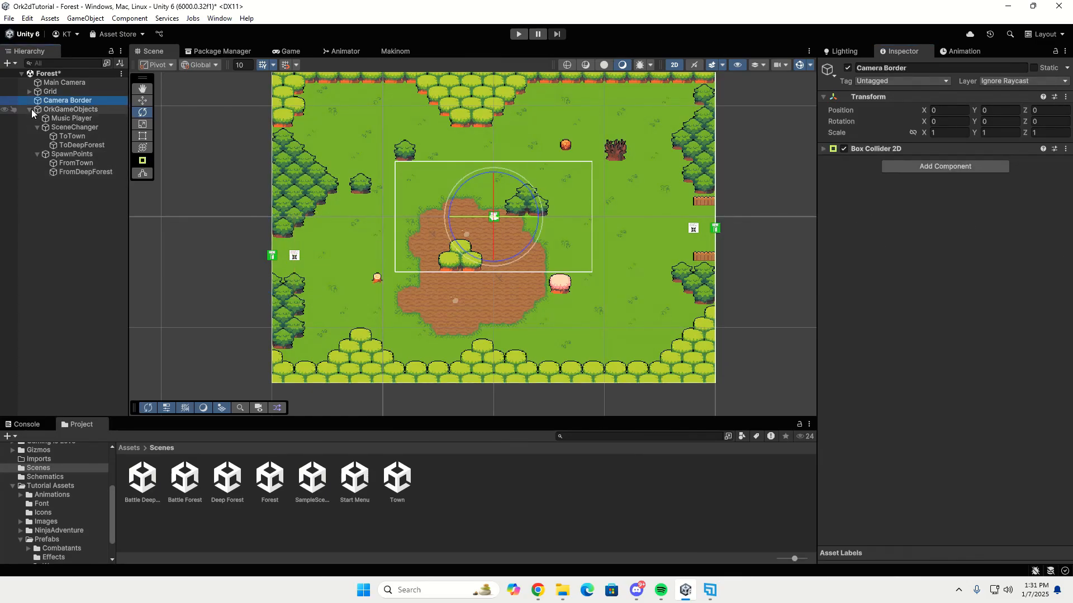
left_click(29, 109)
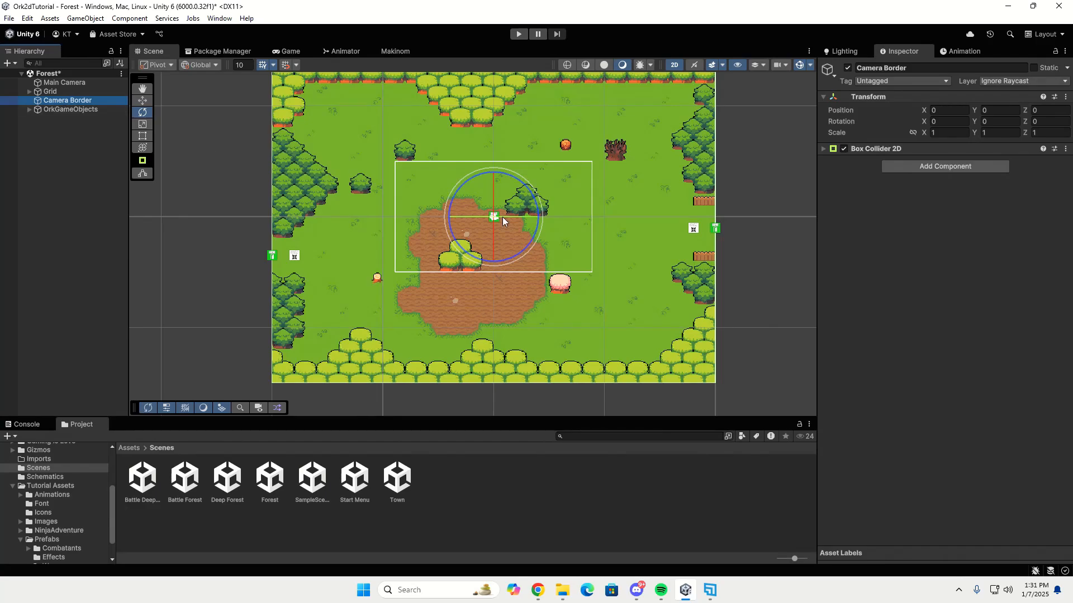
left_click(932, 167)
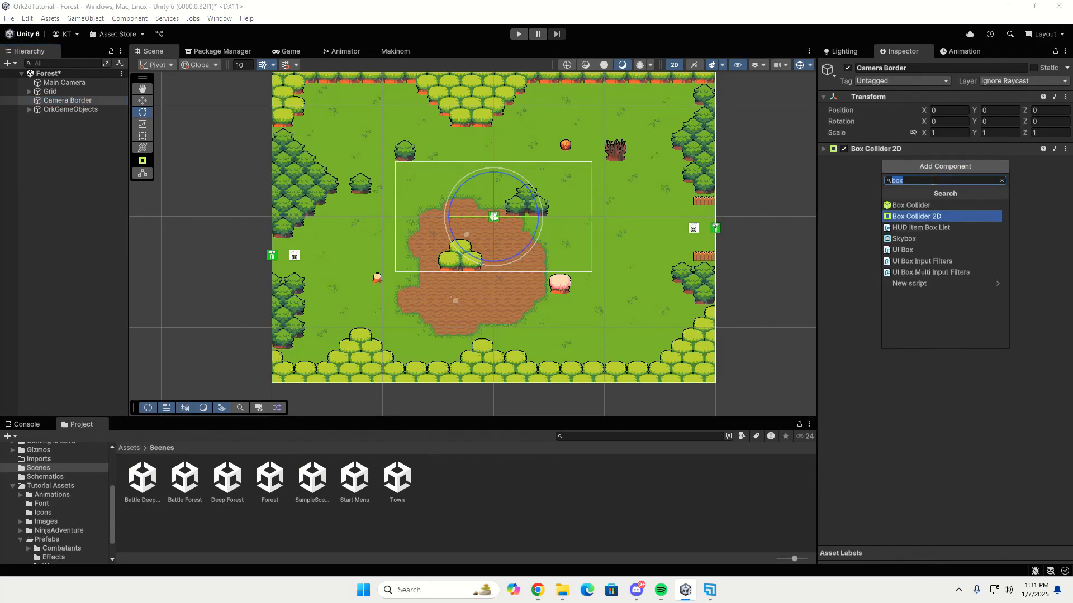
type("camera")
key("Return")
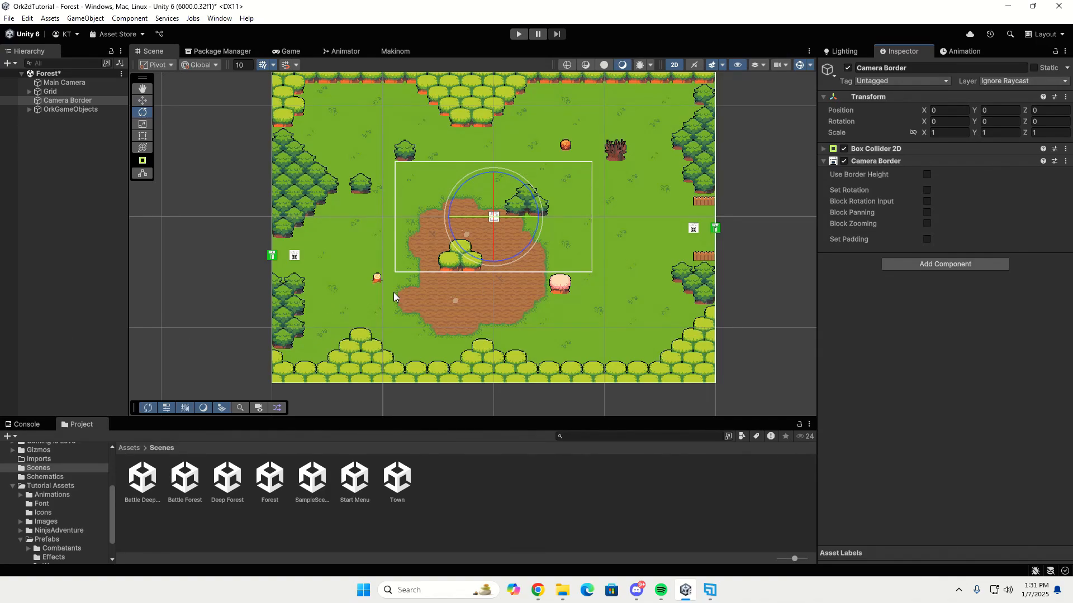
key("ctrl+s")
Open the Deep Forest scene and create an empty root object called OrkGameObjects.
left_click(228, 479)
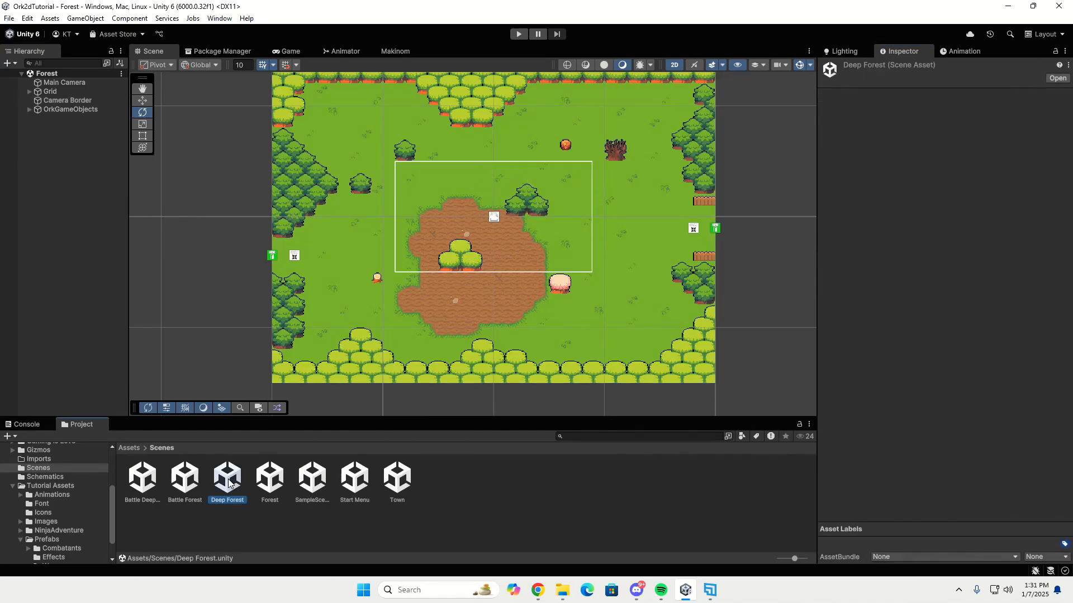
double_click(228, 481)
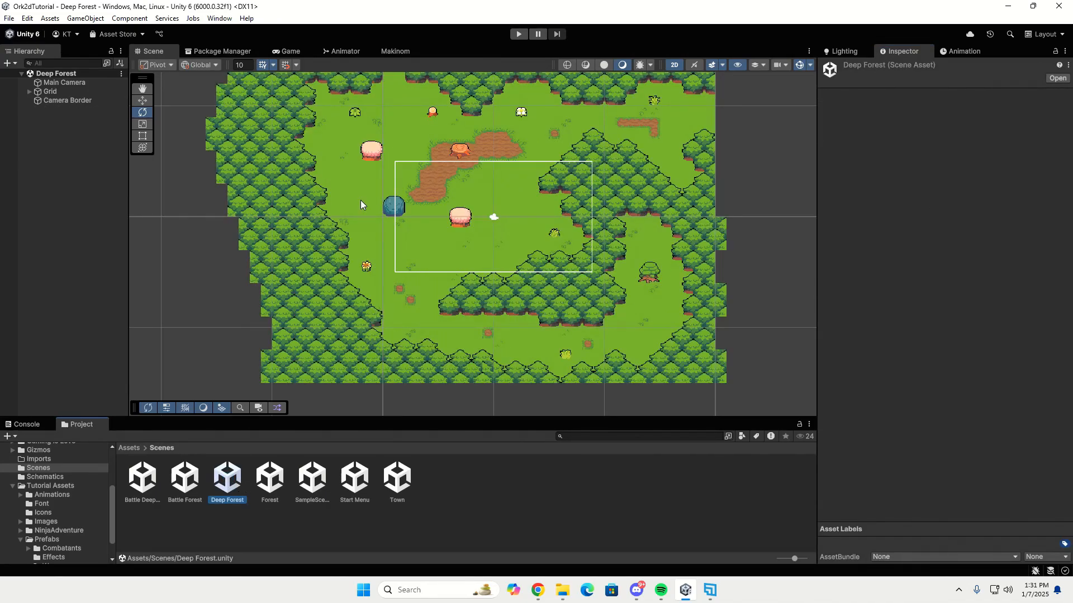
right_click(69, 133)
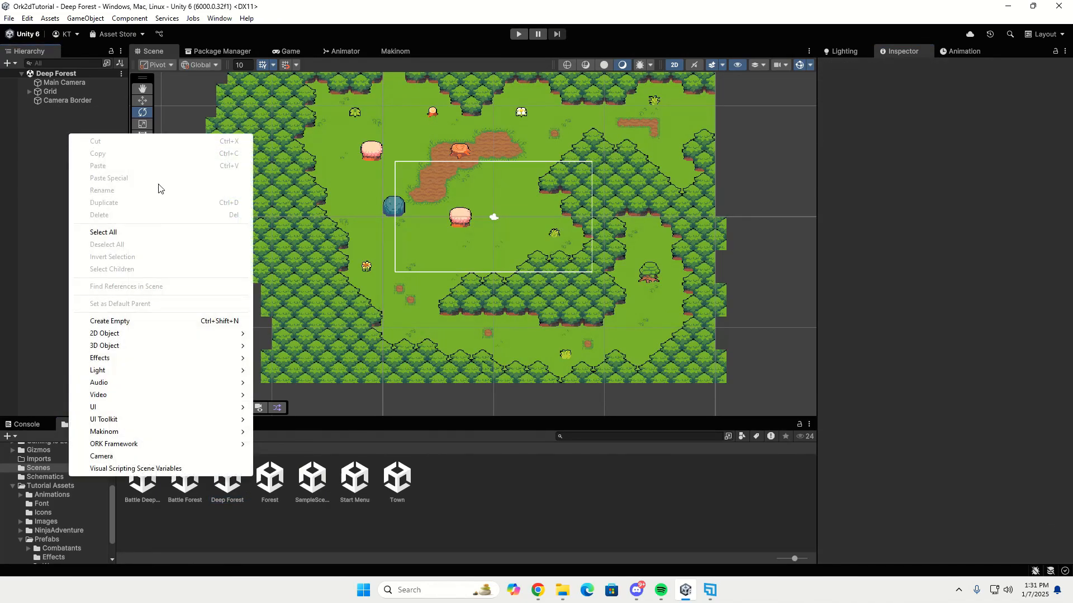
left_click(153, 323)
type("O")
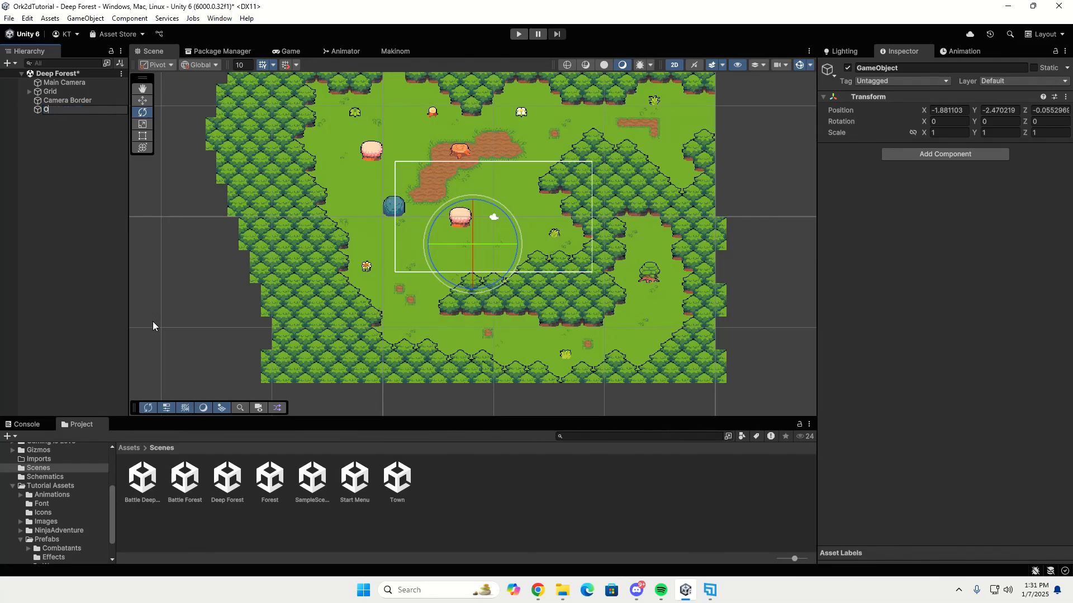
type("rkGameObjects")
key("Return")
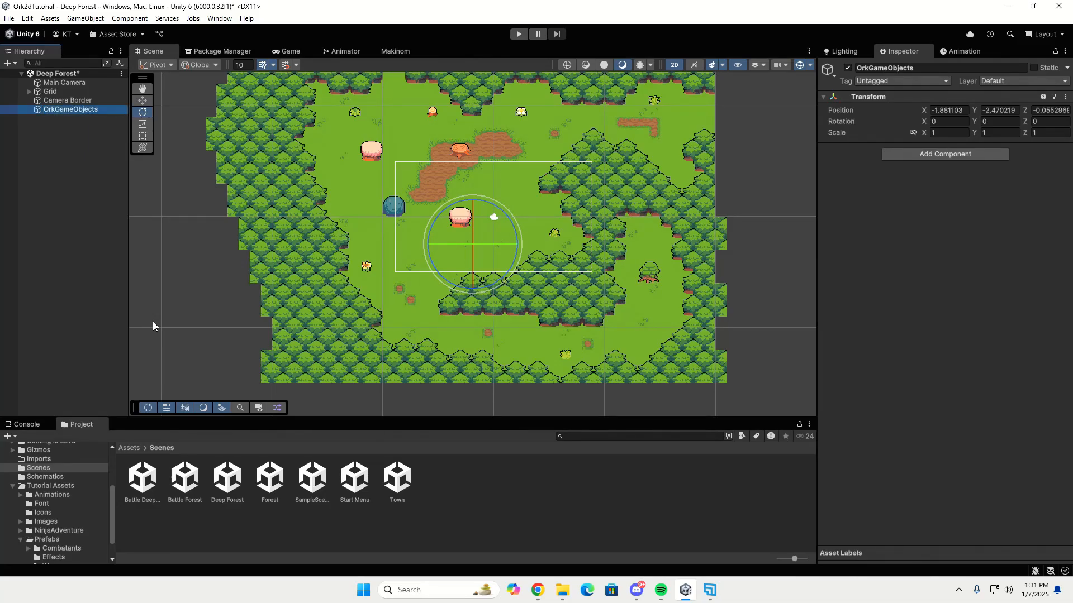
Add an ORK Framework Scene Changer (2D) as a child of OrkGameObjects.
right_click(95, 109)
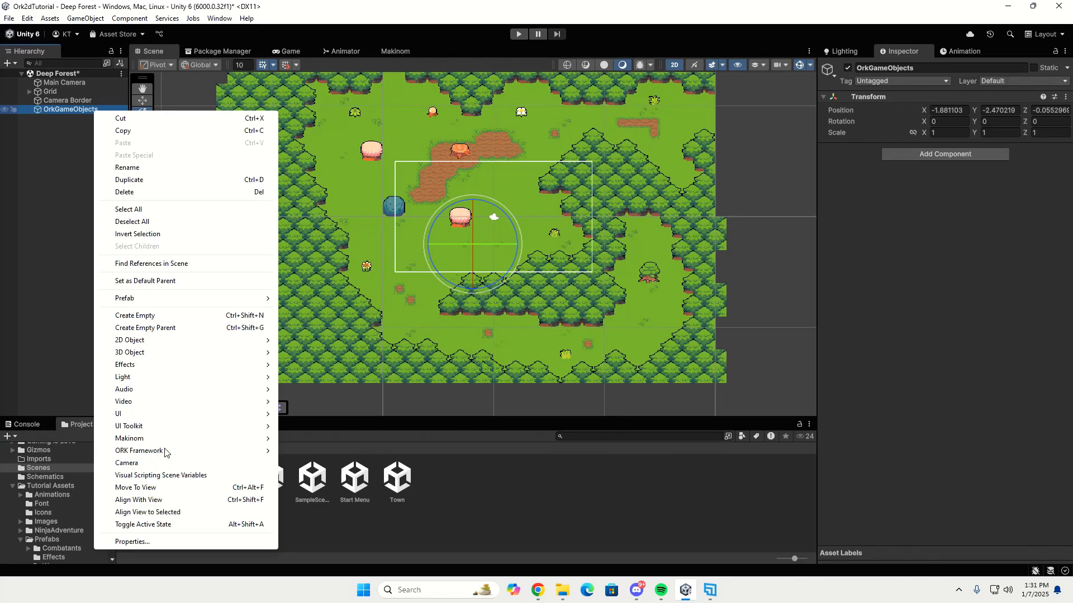
mouse_move(165, 450)
left_click(328, 402)
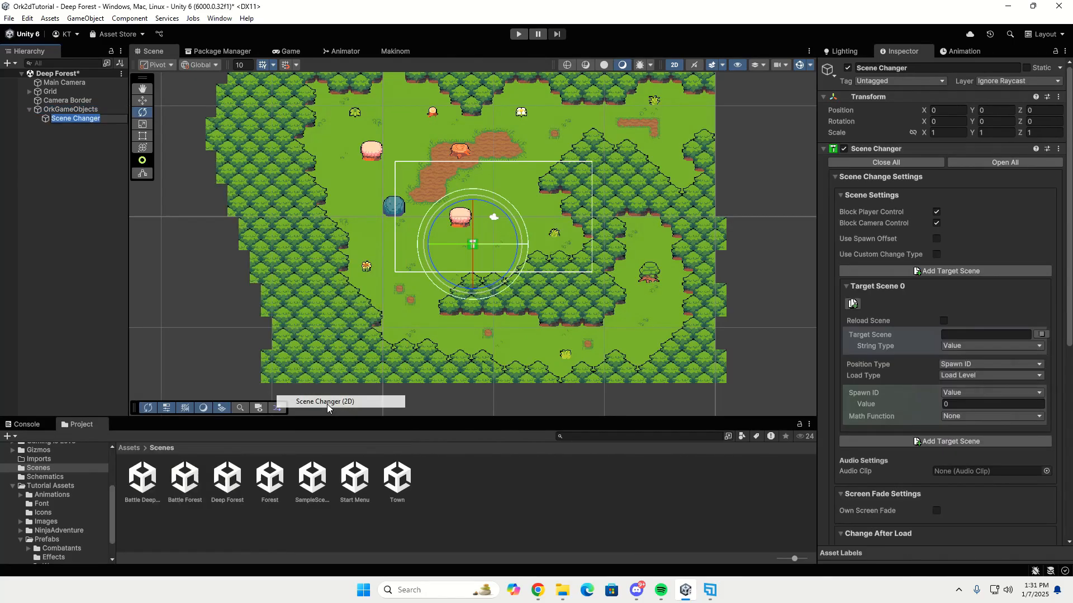
Add an ORK Framework spawn point as a child of OrkGameObjects.
right_click(86, 109)
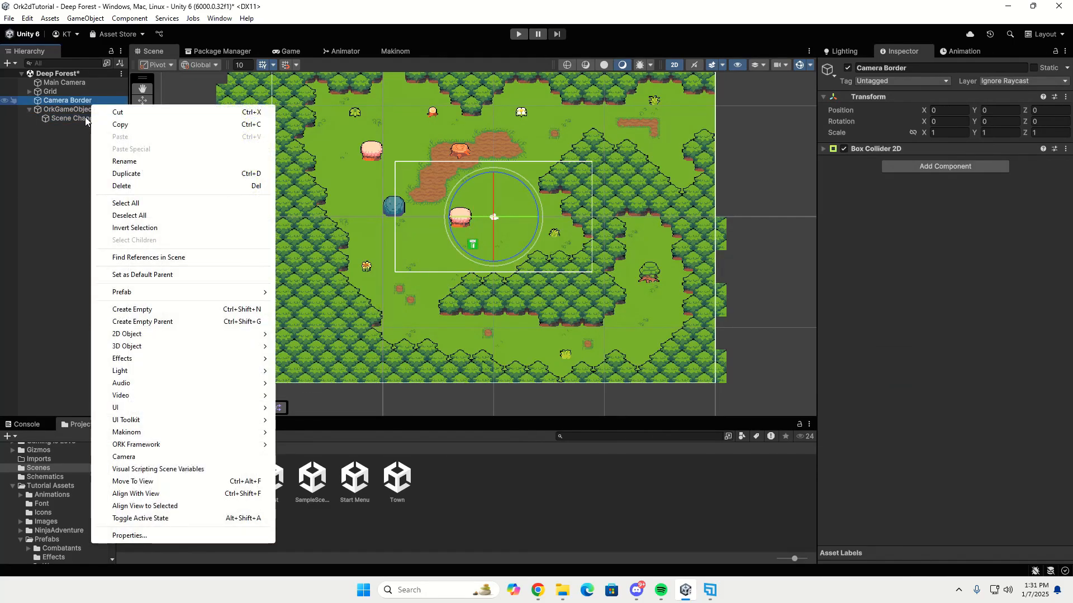
left_click(86, 109)
right_click(85, 108)
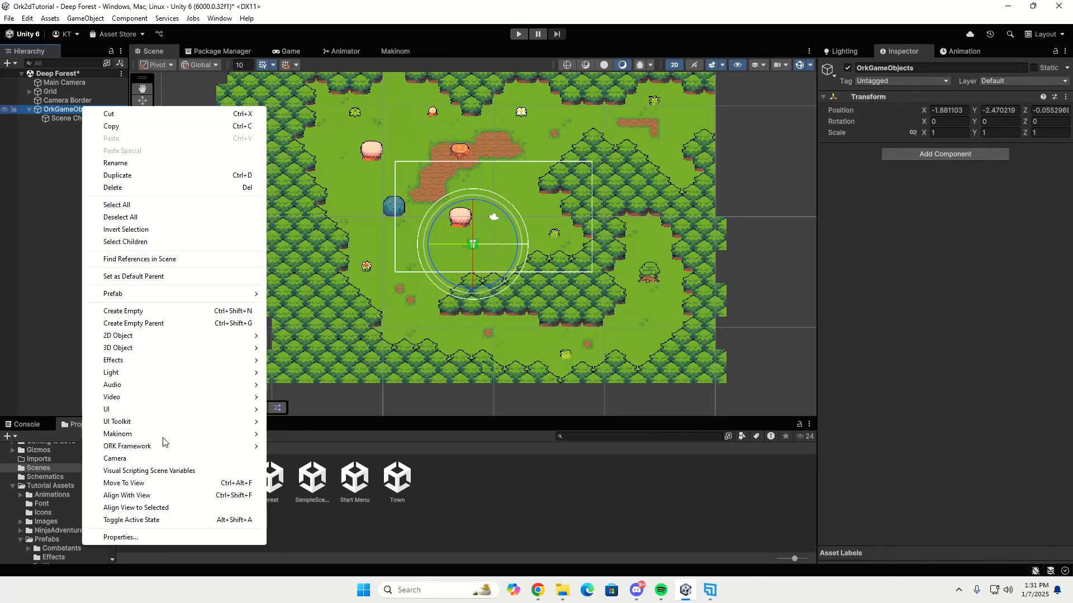
mouse_move(166, 444)
left_click(316, 425)
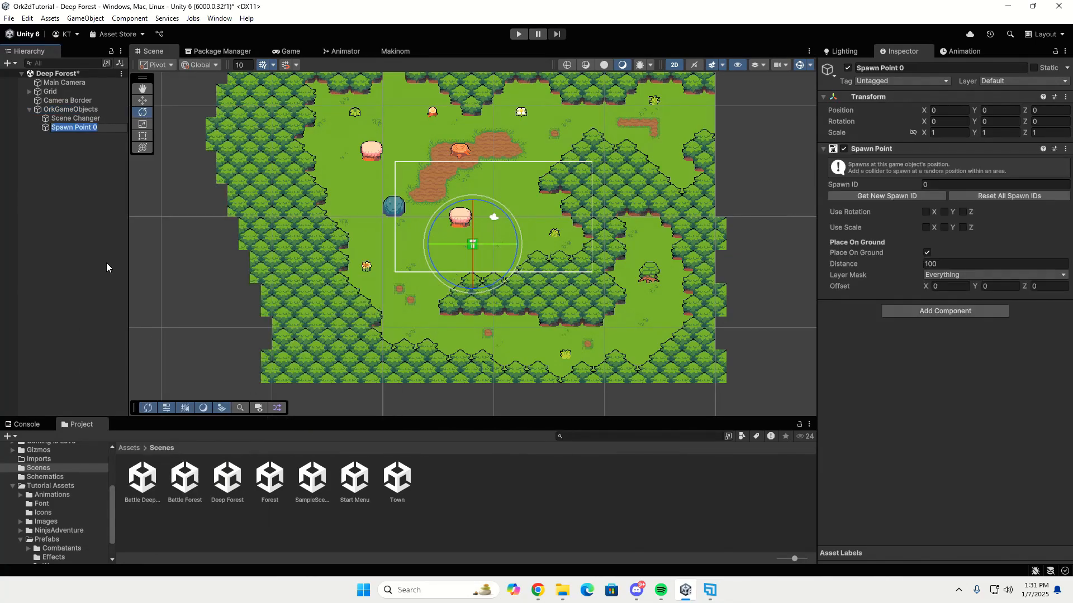
Add a Music Player as a child of OrkGameObjects, keeping its default name, and collapse its component settings.
right_click(88, 109)
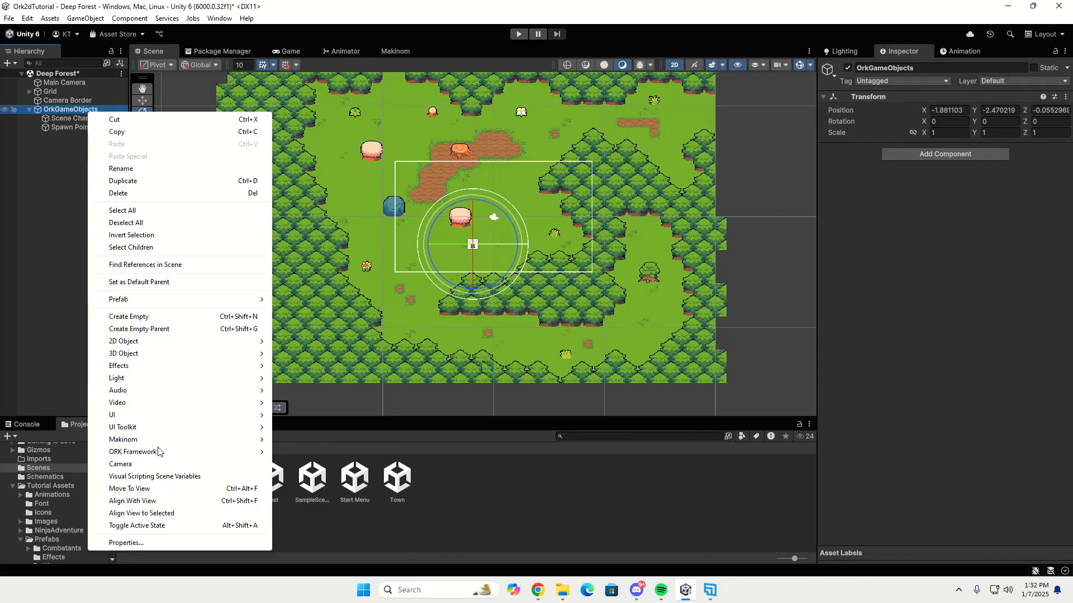
mouse_move(163, 450)
left_click(316, 356)
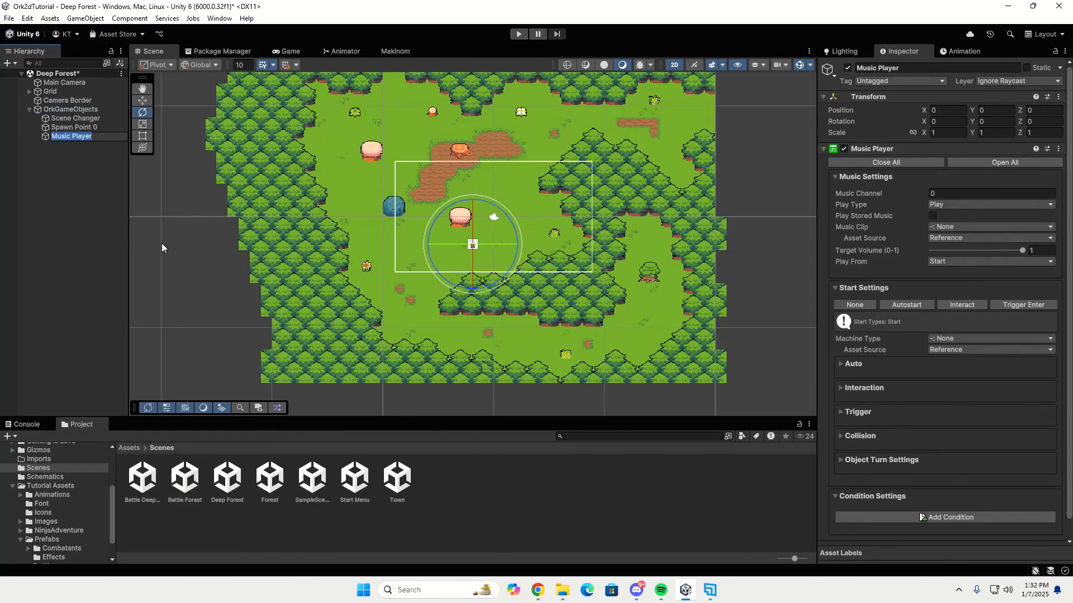
key("Return")
key("f")
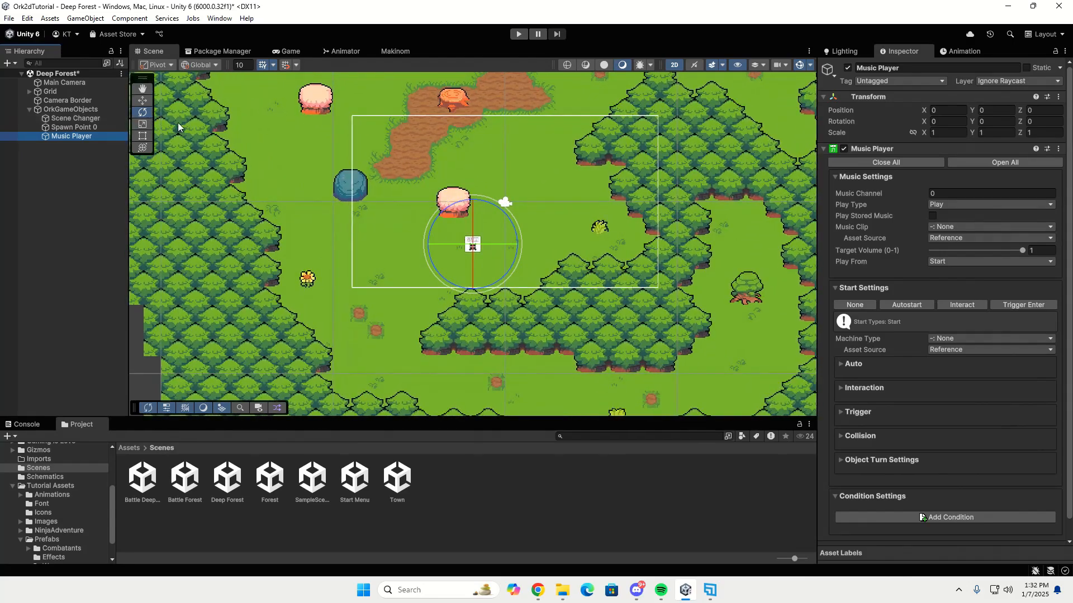
left_click(824, 150)
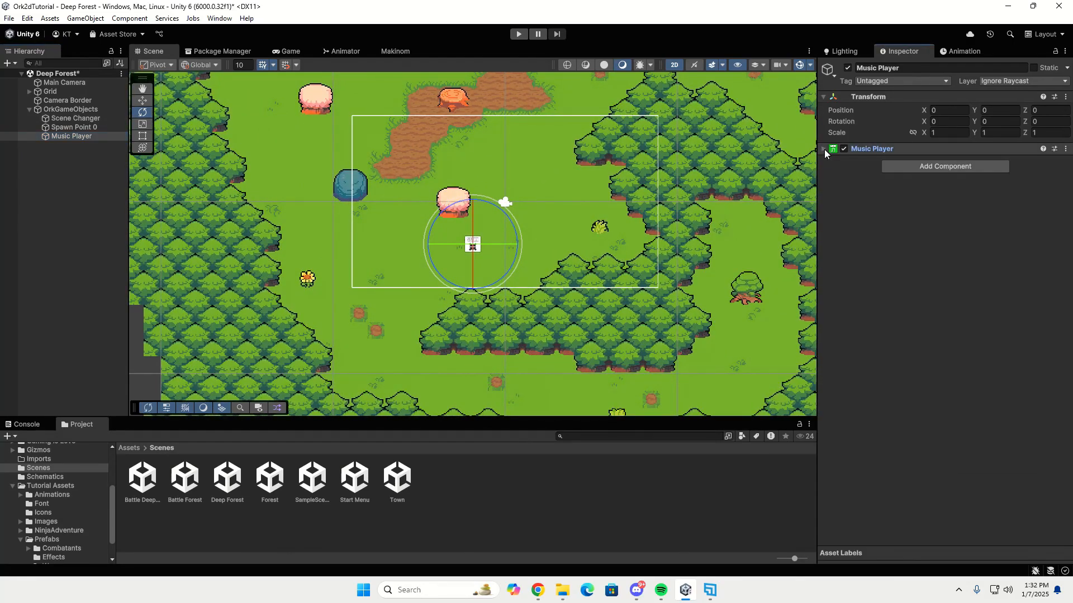
Replace the Scene Changer's Circle Collider 2D with a Box Collider 2D and expand the new collider's settings.
left_click(74, 119)
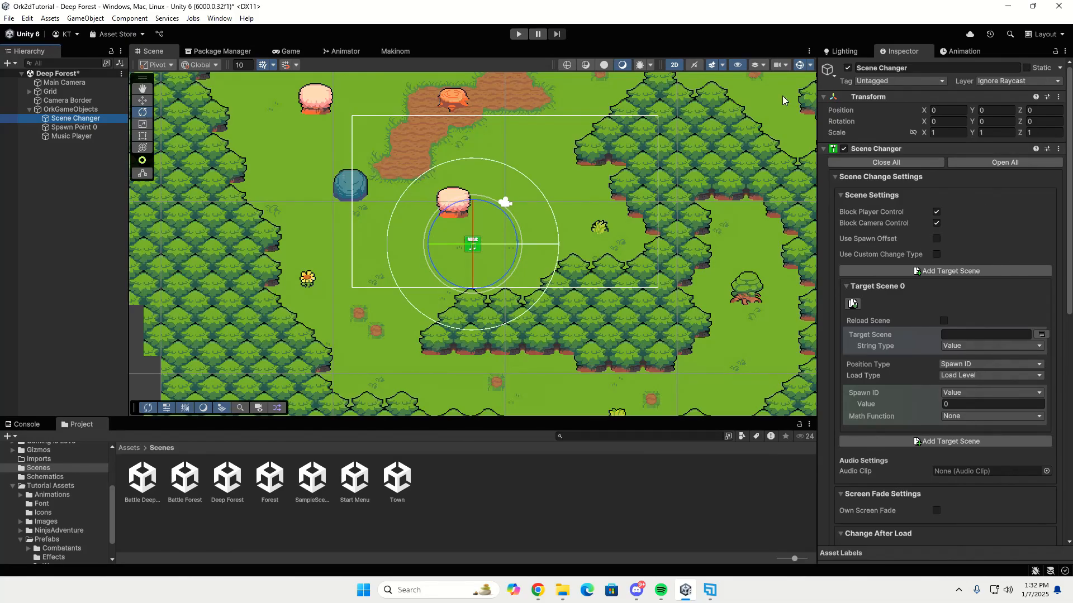
left_click(824, 149)
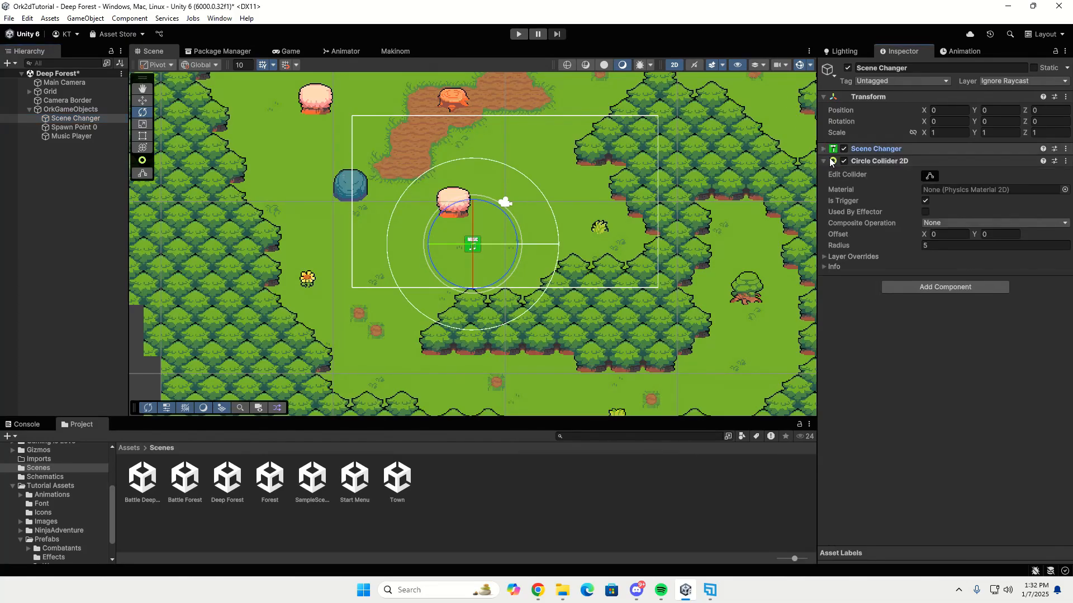
left_click(1066, 161)
left_click(1021, 215)
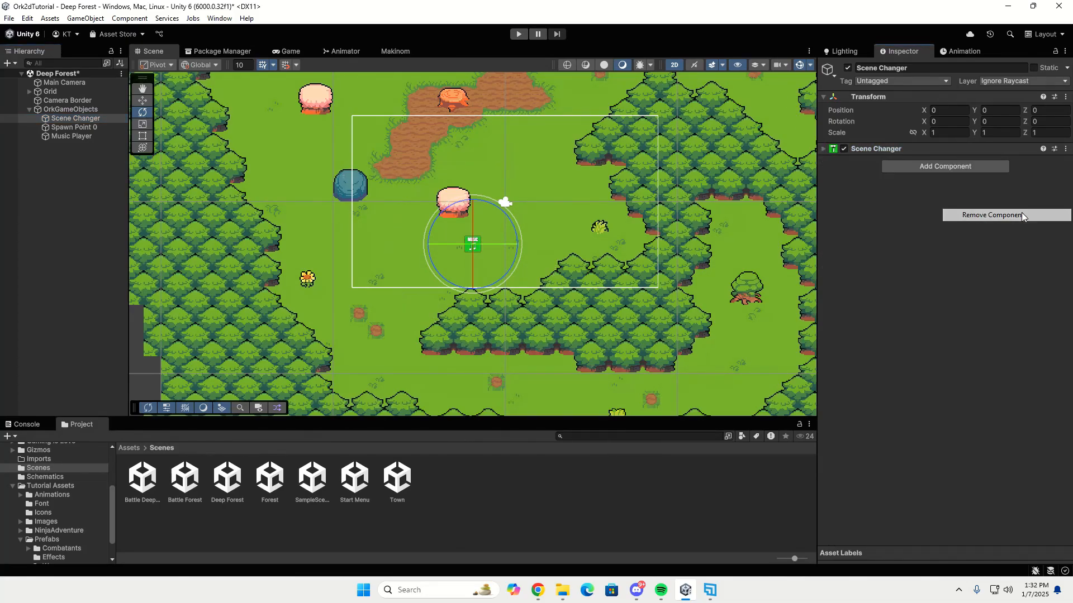
left_click(951, 167)
type("box")
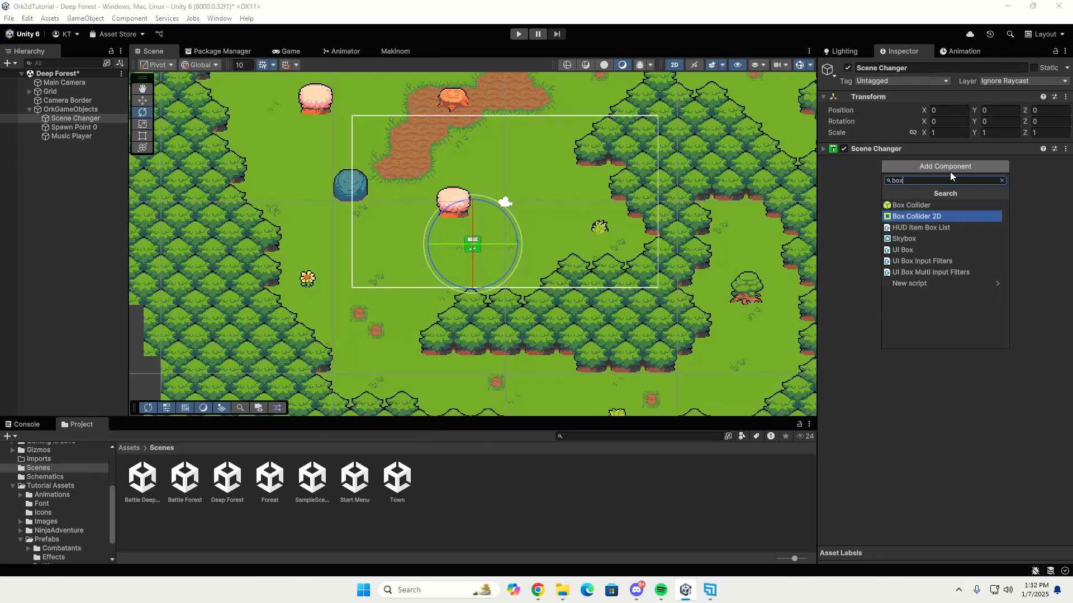
key("Return")
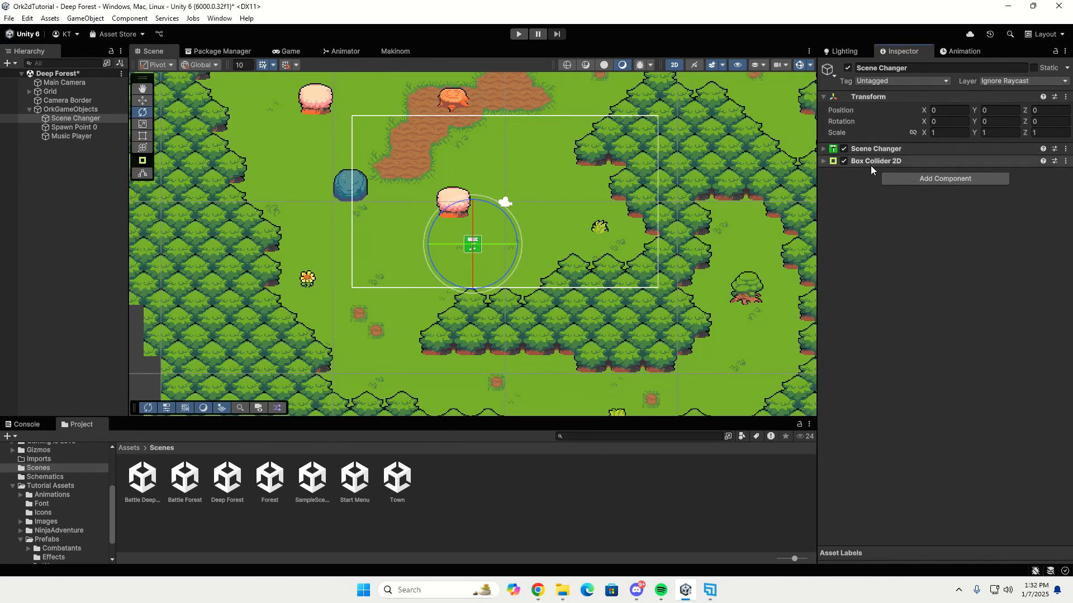
left_click(825, 160)
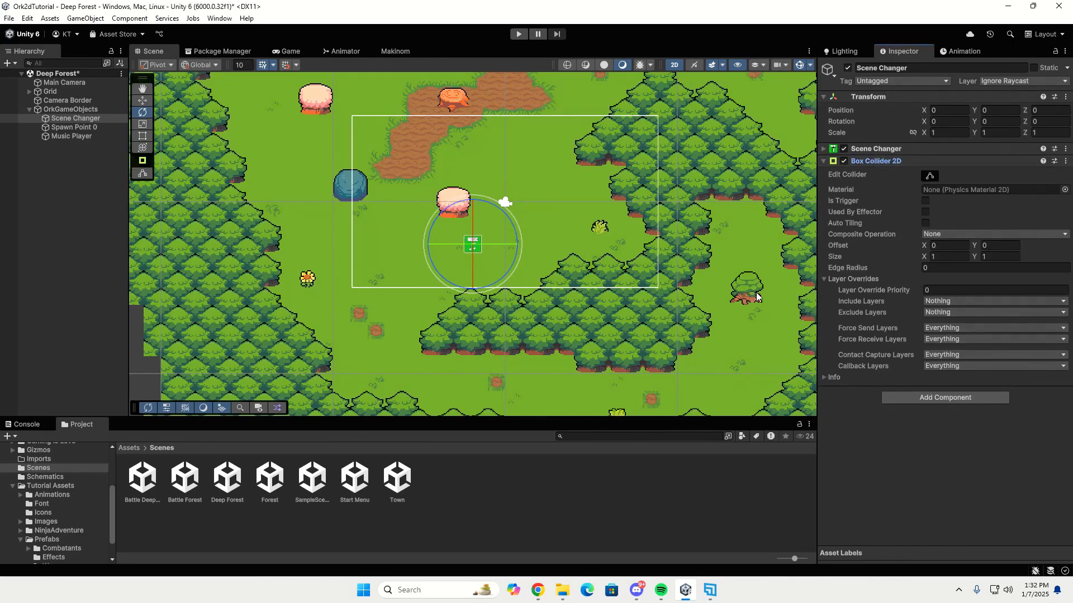
Set the Scene Changer's position to X 20, Y 9.5 in the Deep Forest scene.
middle_click_drag(779, 163, 573, 311)
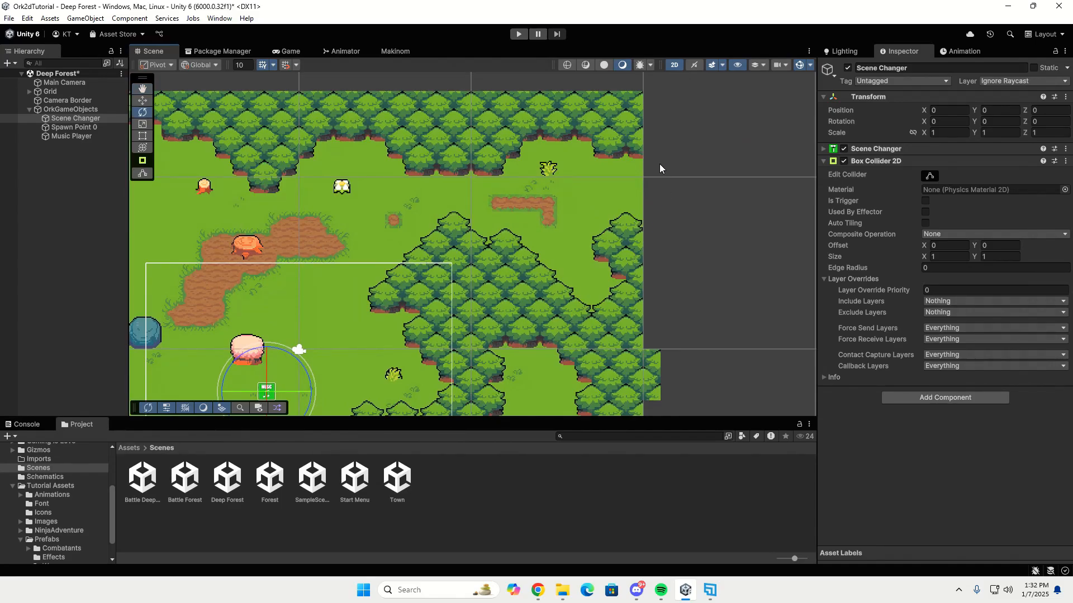
scroll(621, 213, "down", 1)
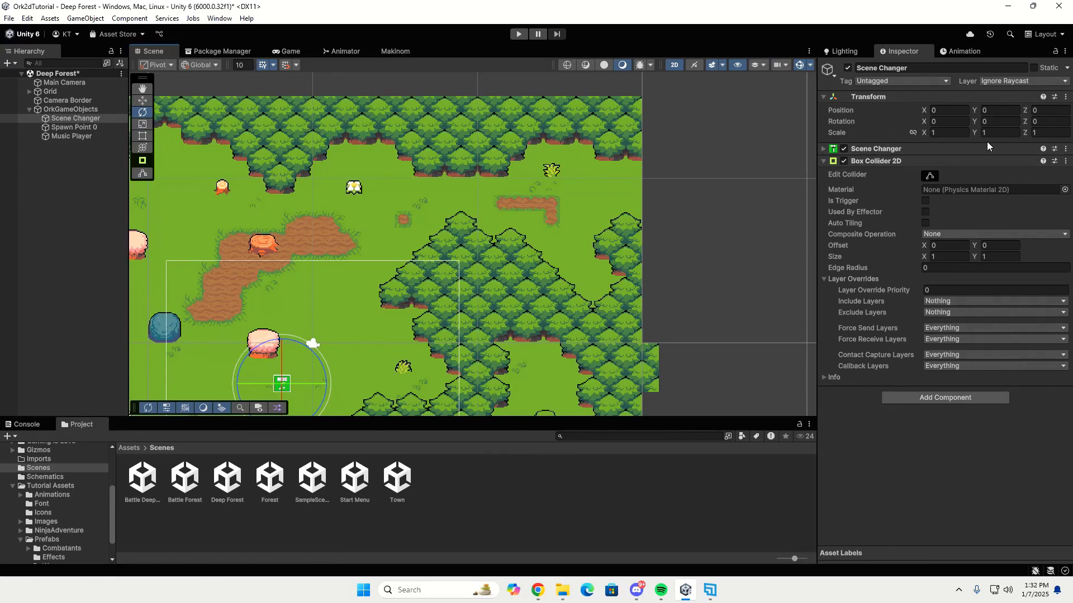
left_click(957, 111)
type("20")
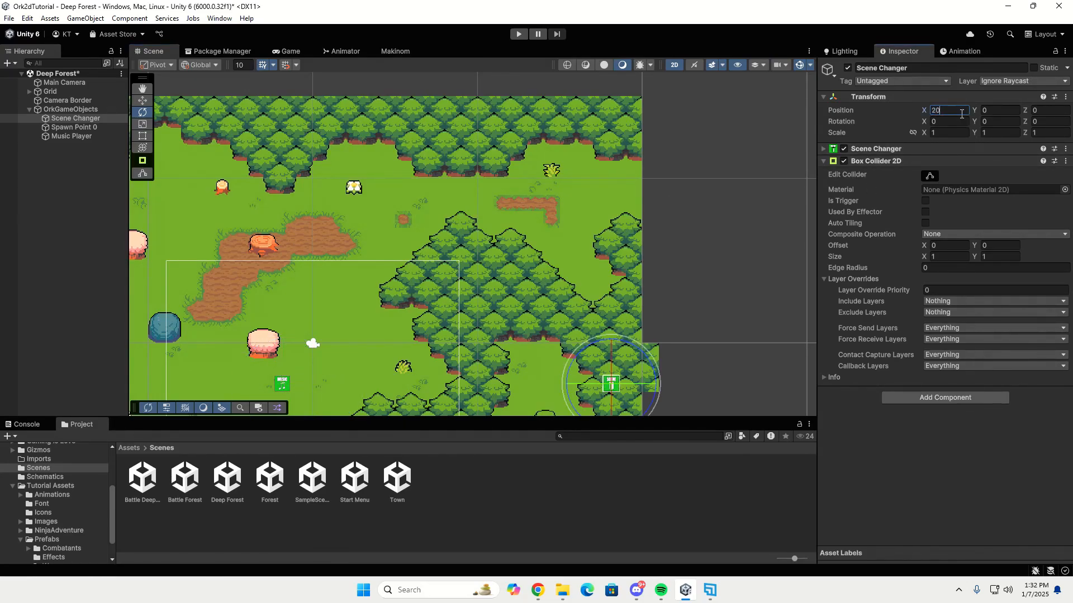
key("Tab")
type("9.5")
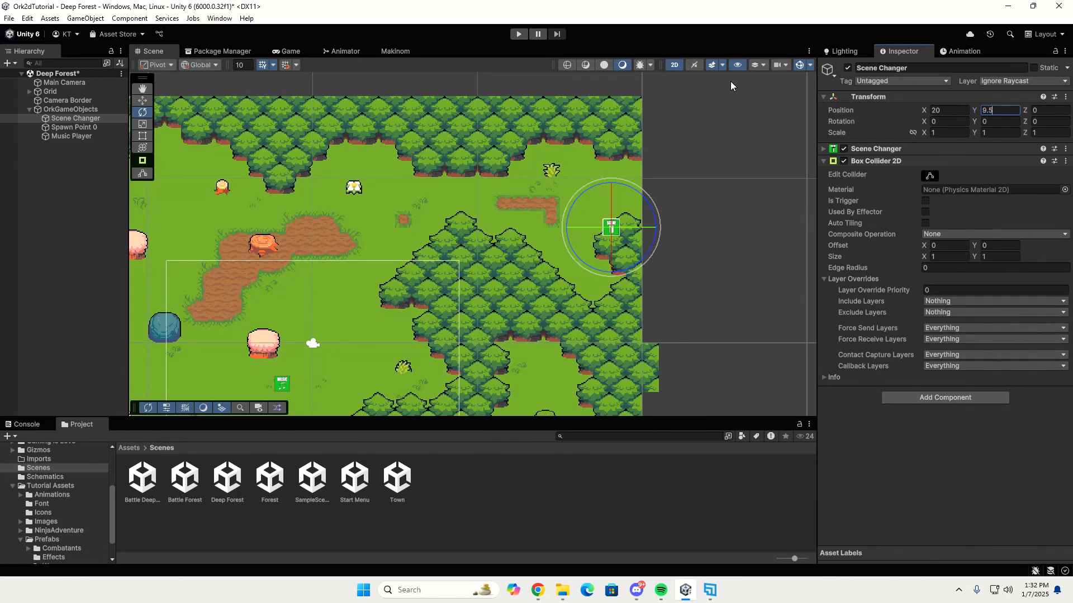
Reset the OrkGameObjects parent's Transform so its position is 0 on all axes.
left_click(88, 111)
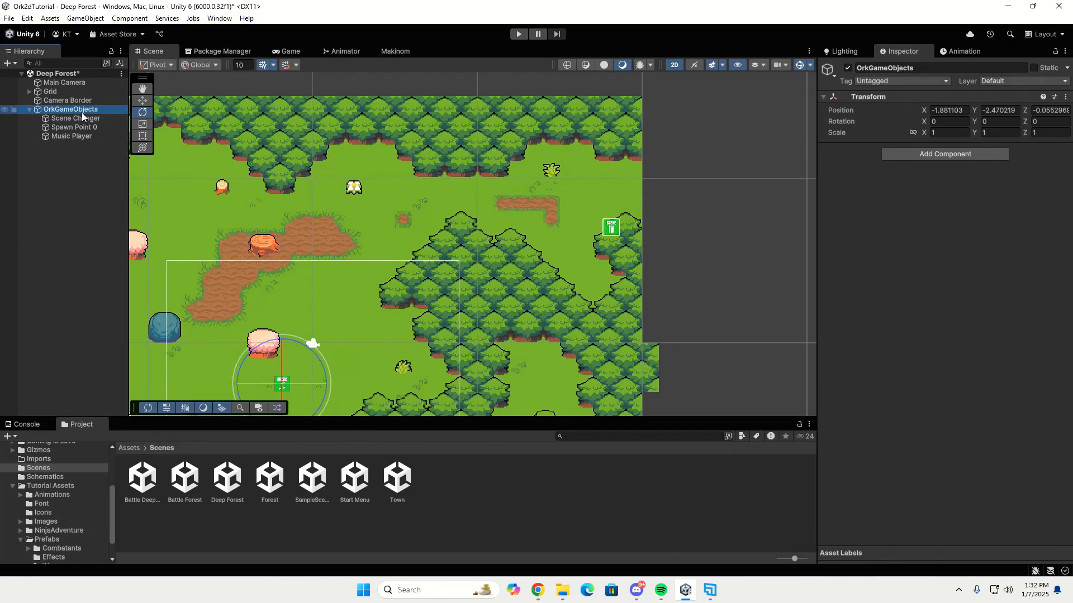
right_click(87, 112)
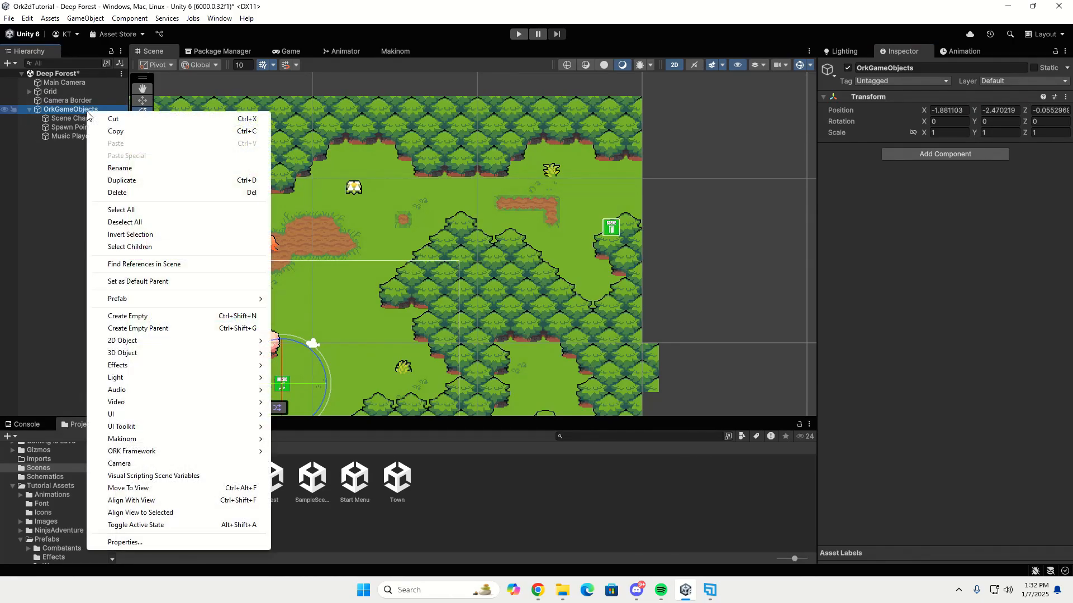
left_click(933, 182)
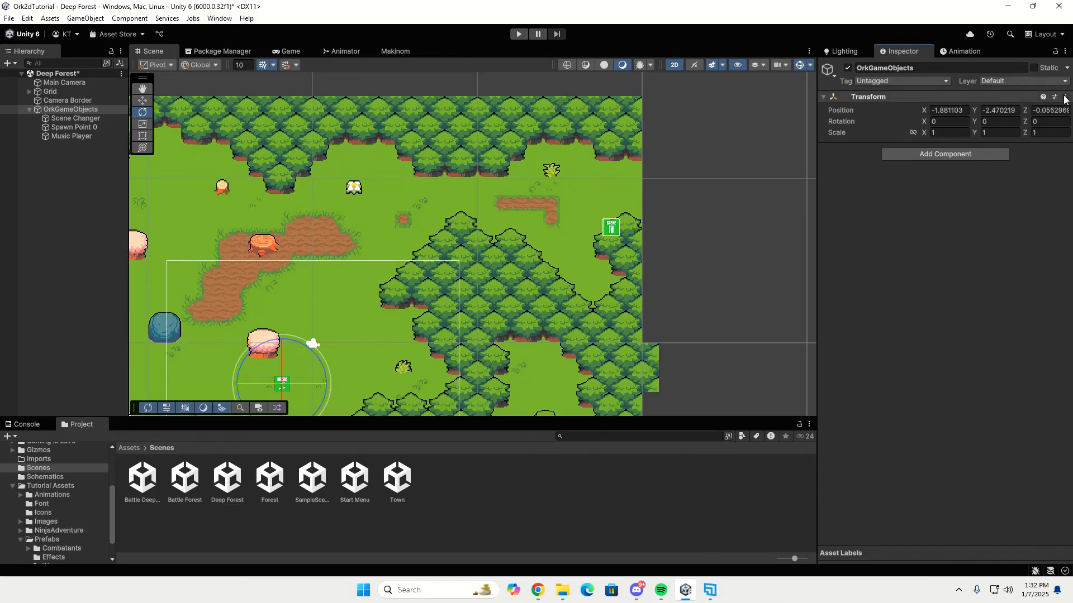
left_click(70, 109)
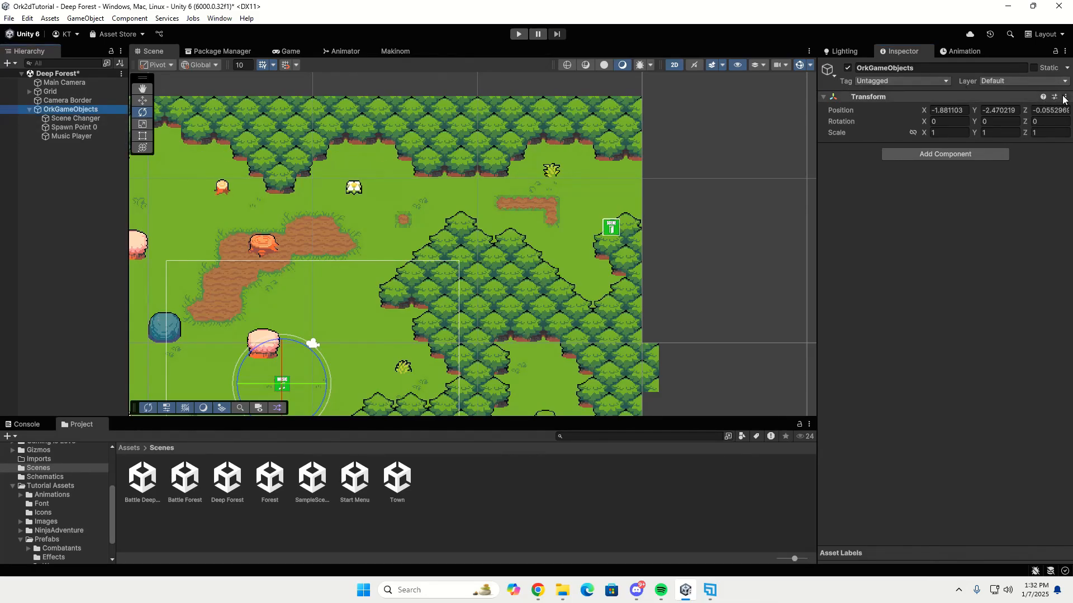
right_click(950, 98)
left_click(1022, 111)
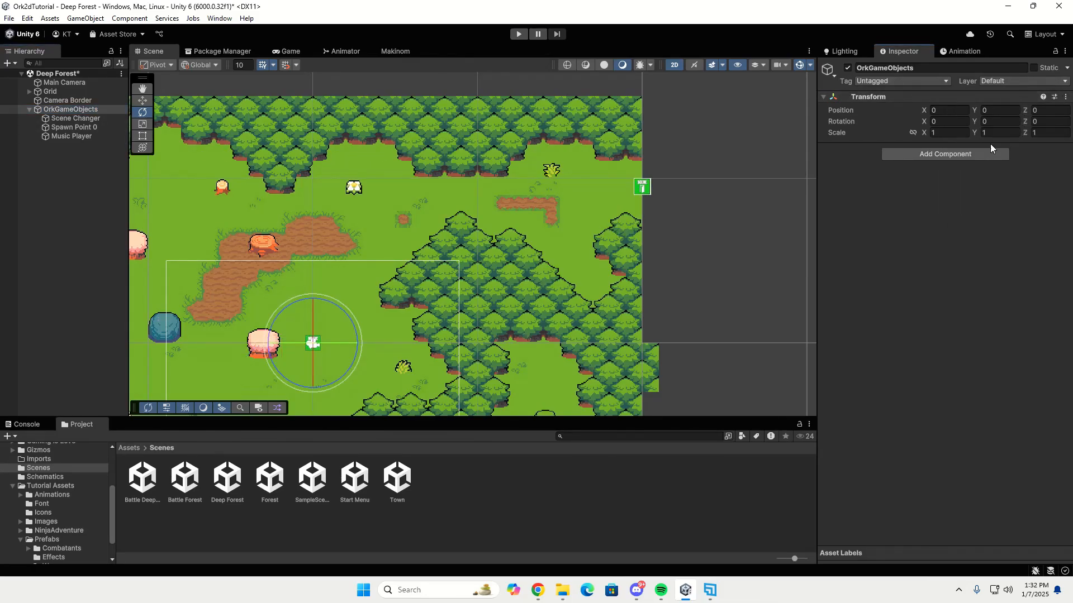
Make the Scene Changer's Box Collider 2D a trigger and set its Y size to 4.
left_click(99, 136)
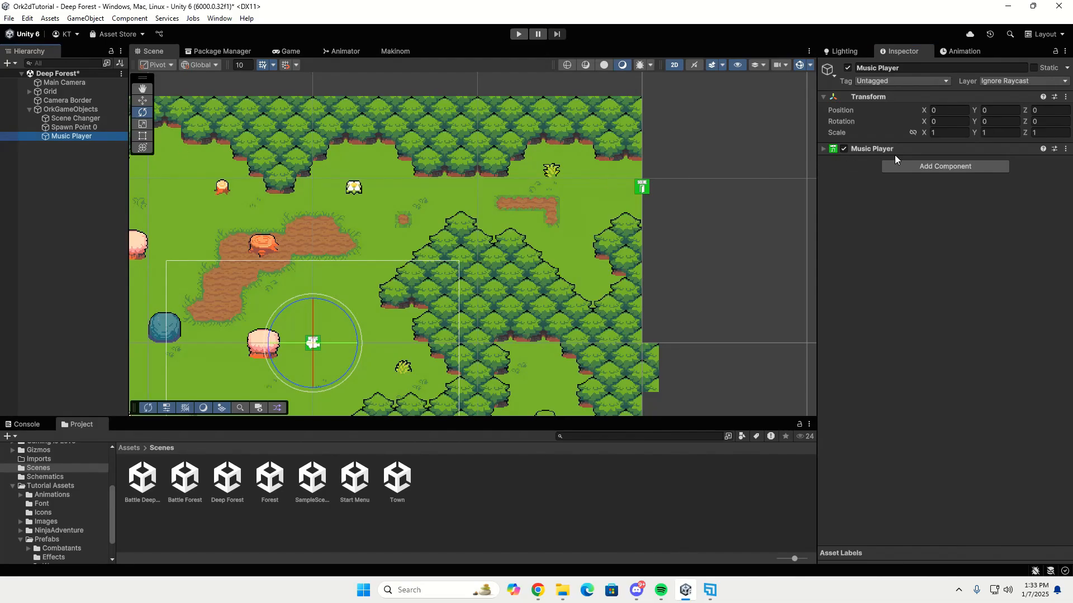
left_click(75, 118)
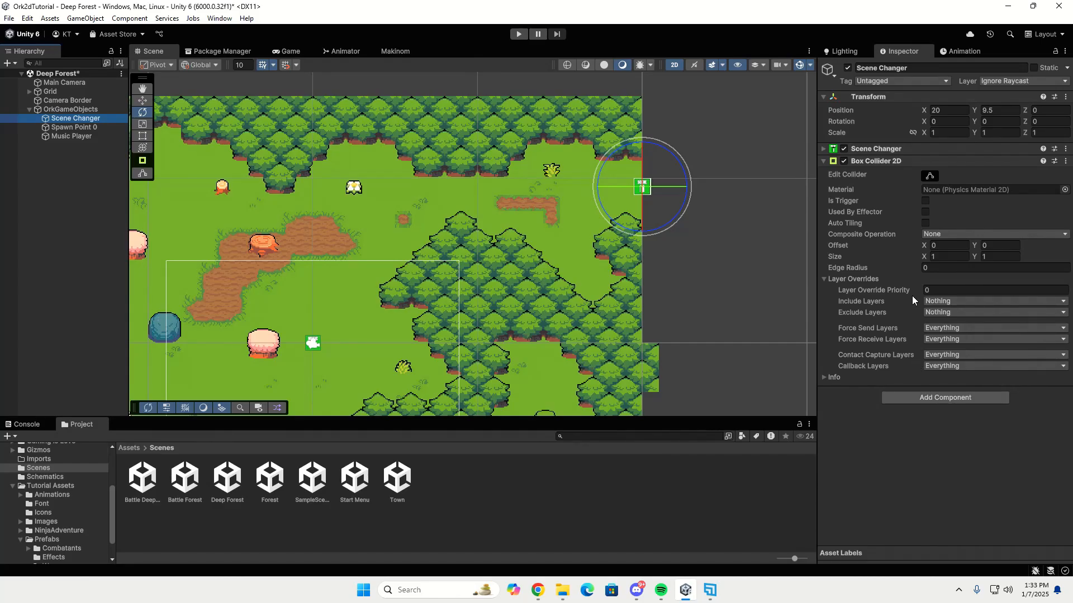
left_click(925, 200)
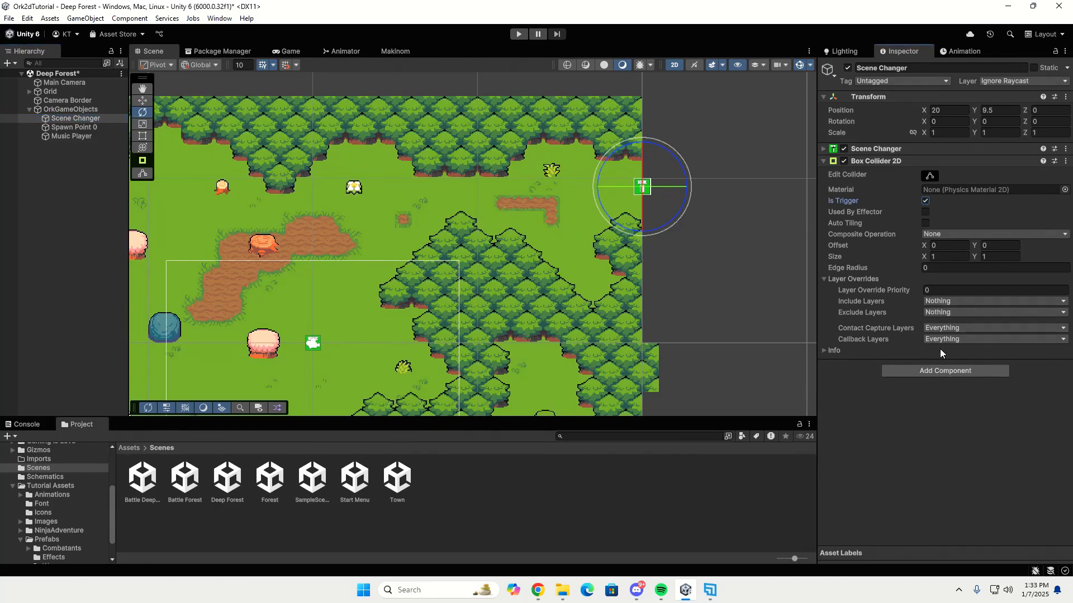
left_click(991, 258)
type("3")
key("BackSpace")
type("4")
Set the spawn point's position to X 18, Y 9.5 and enable Use Rotation for the Z axis.
left_click(80, 124)
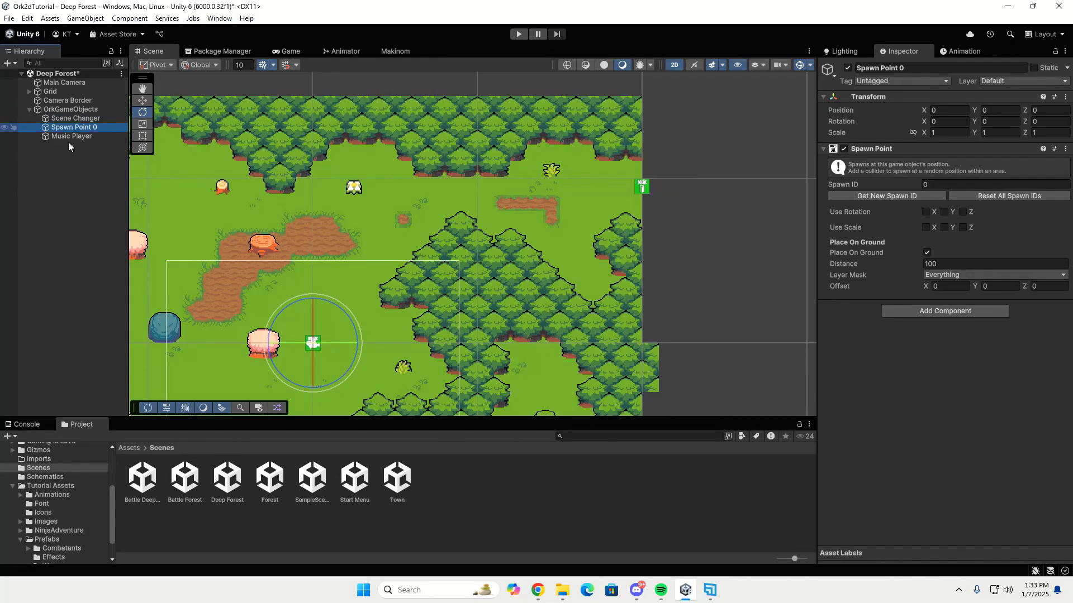
left_click(965, 108)
key("Tab")
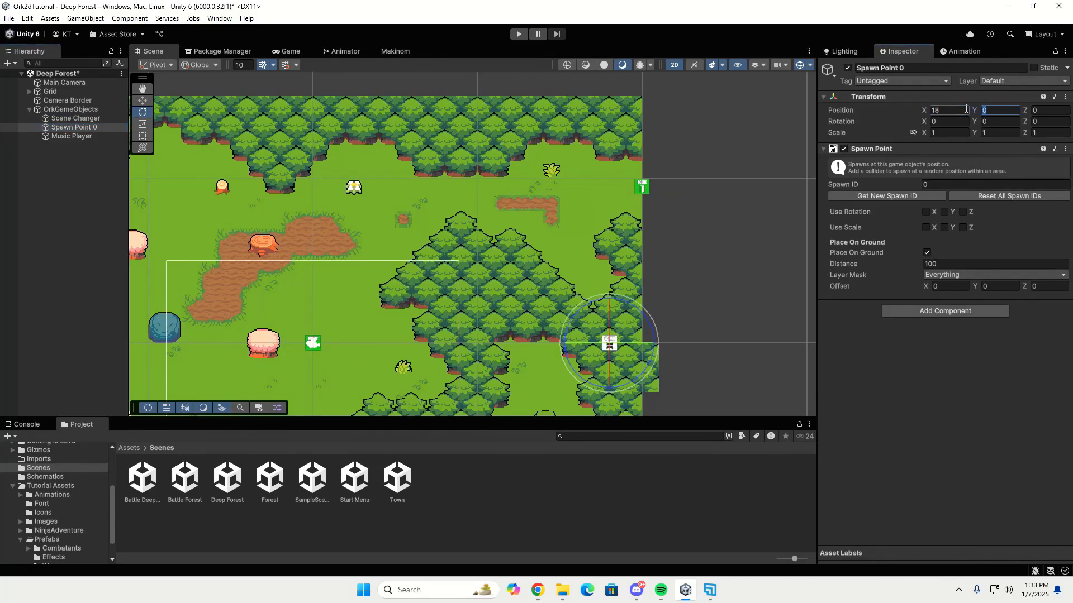
type("9.5")
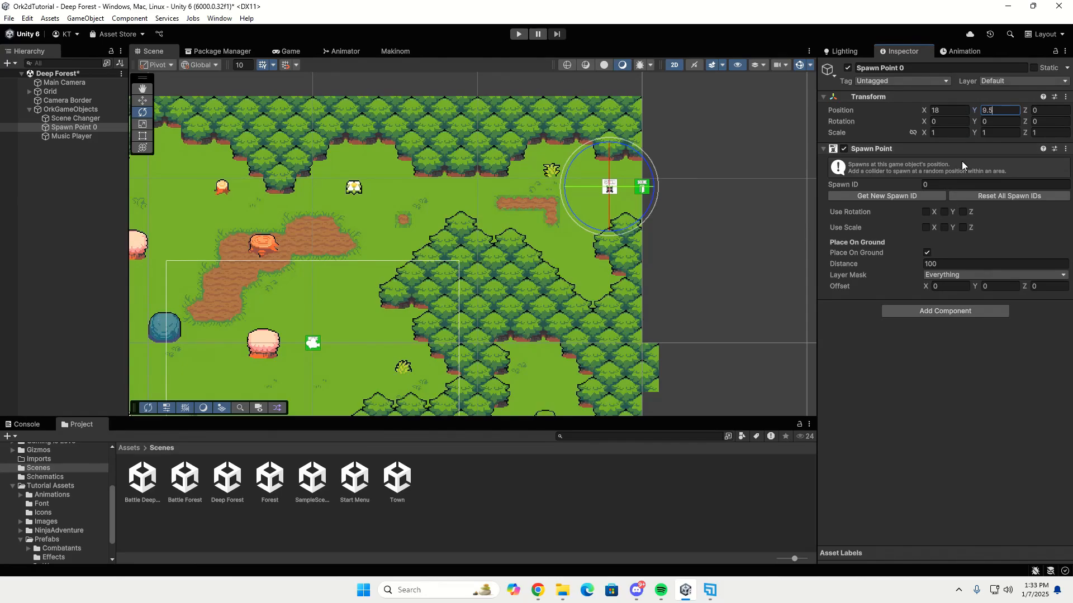
left_click(963, 212)
Set the Music Player's music clip to Forest and its target volume to 0.3.
left_click(83, 136)
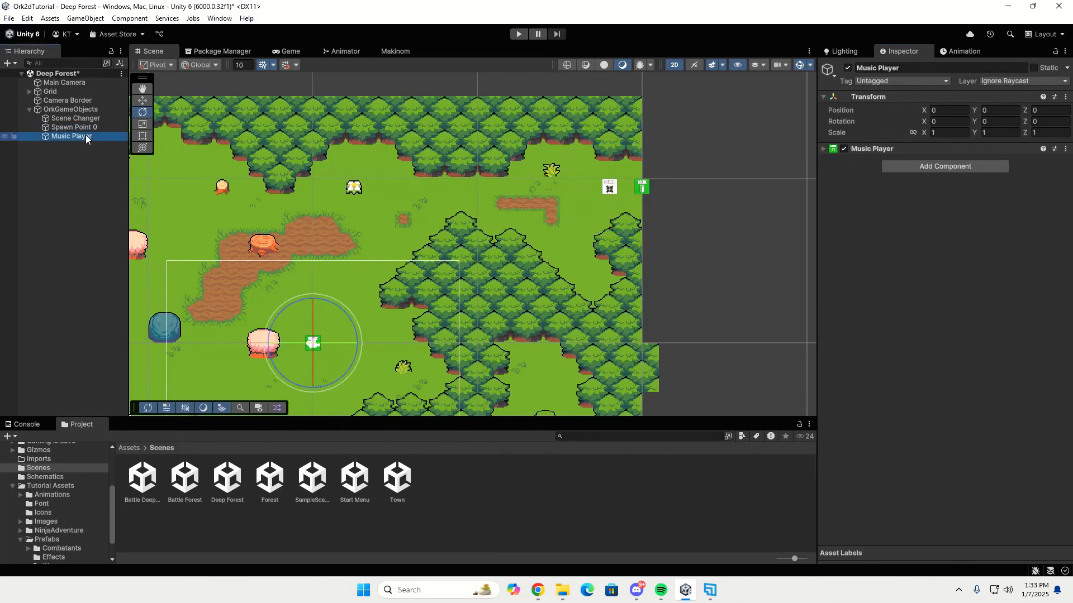
left_click(825, 149)
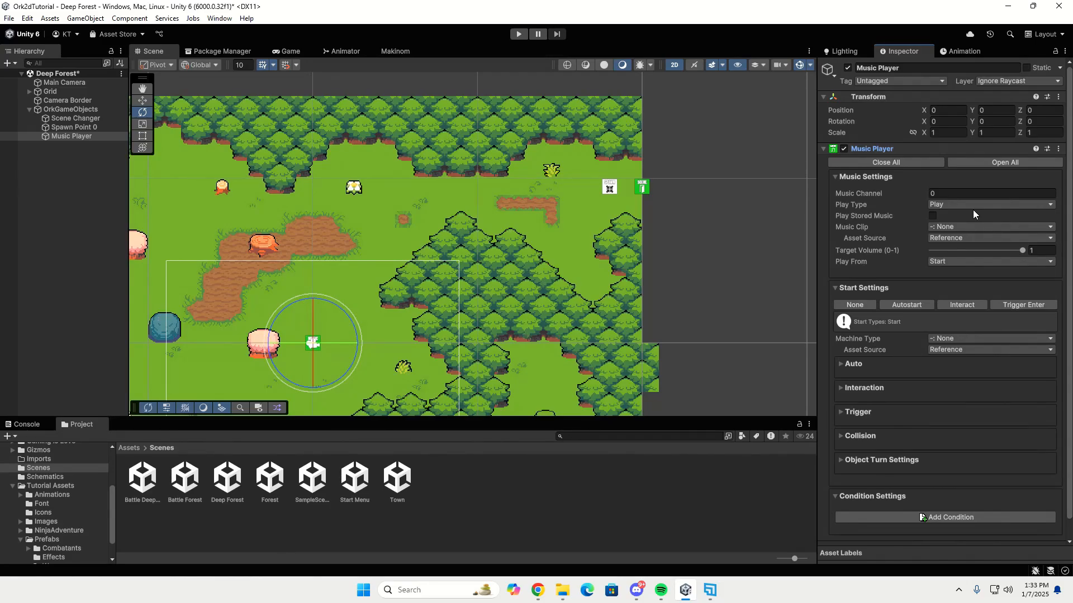
left_click(979, 227)
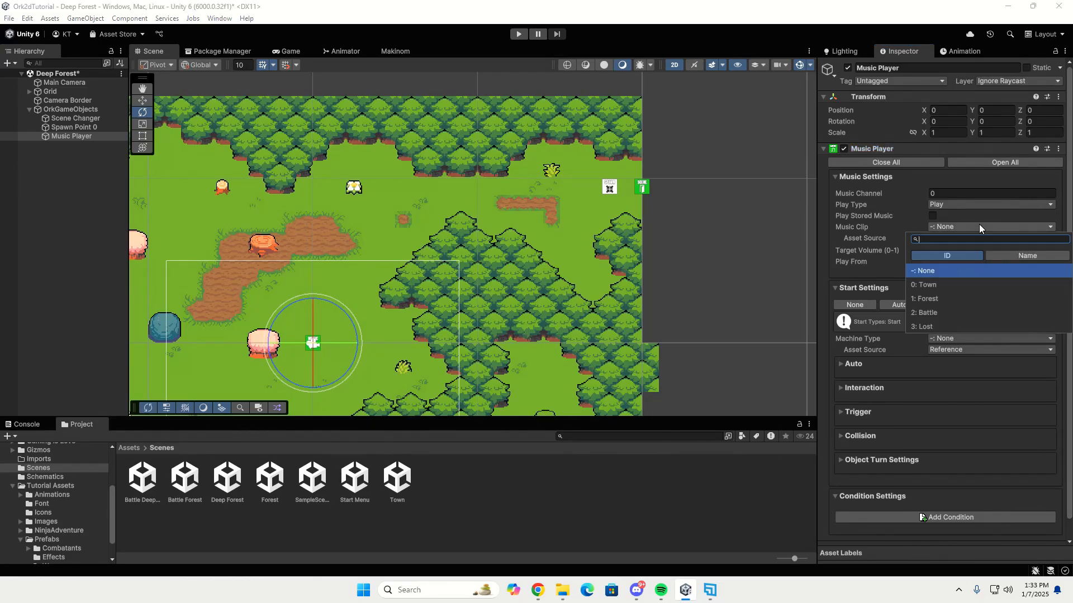
left_click(962, 296)
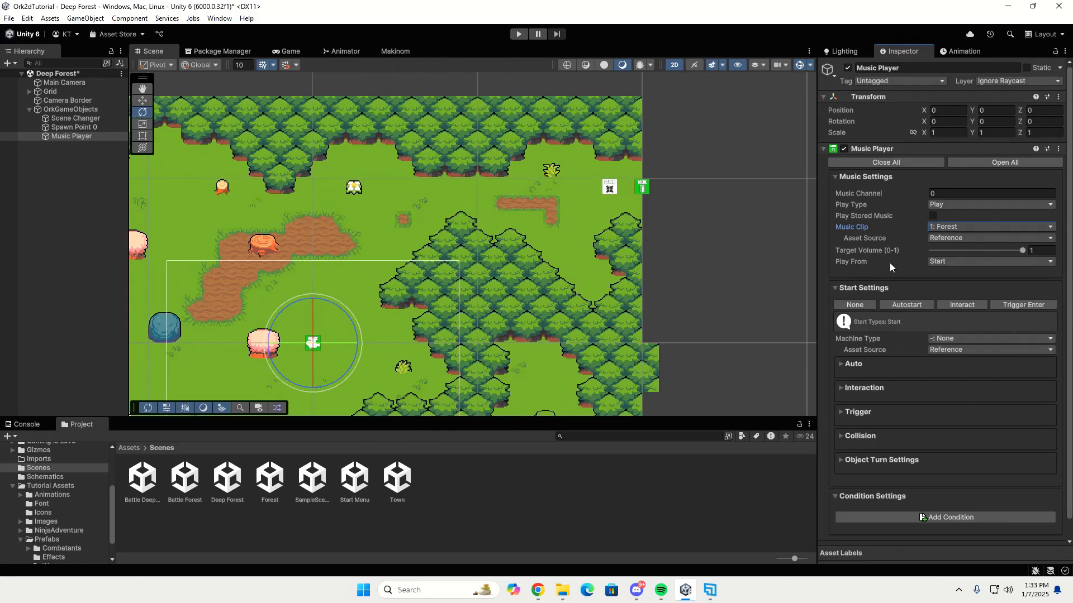
mouse_move(916, 263)
mouse_move(884, 224)
left_click(1033, 251)
type(".3")
key("Return")
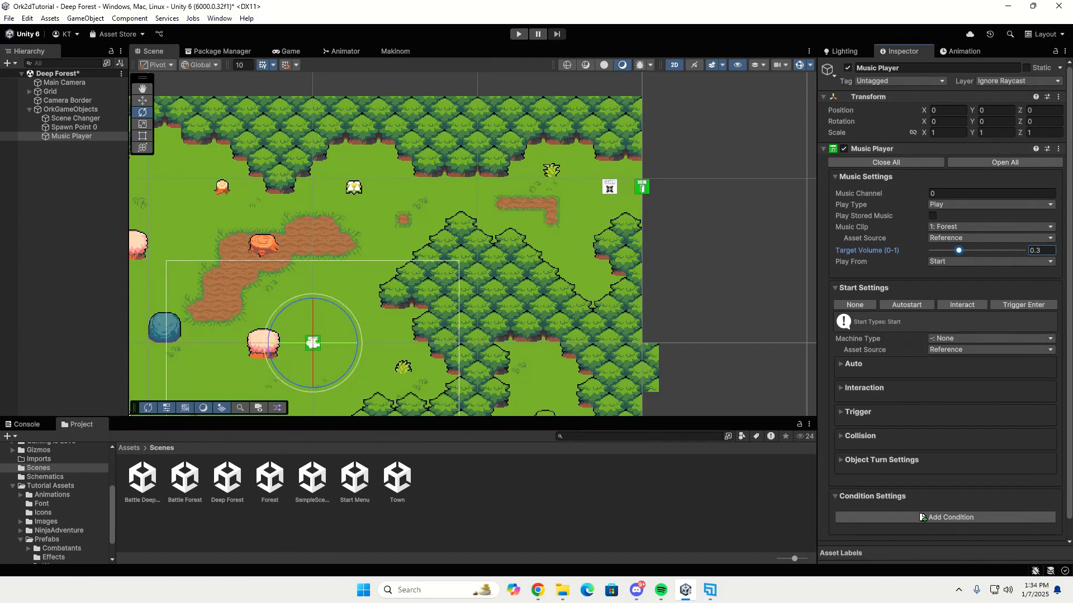
Rename the Scene Changer as ToForest and the spawn point as FromForest.
left_click(114, 116)
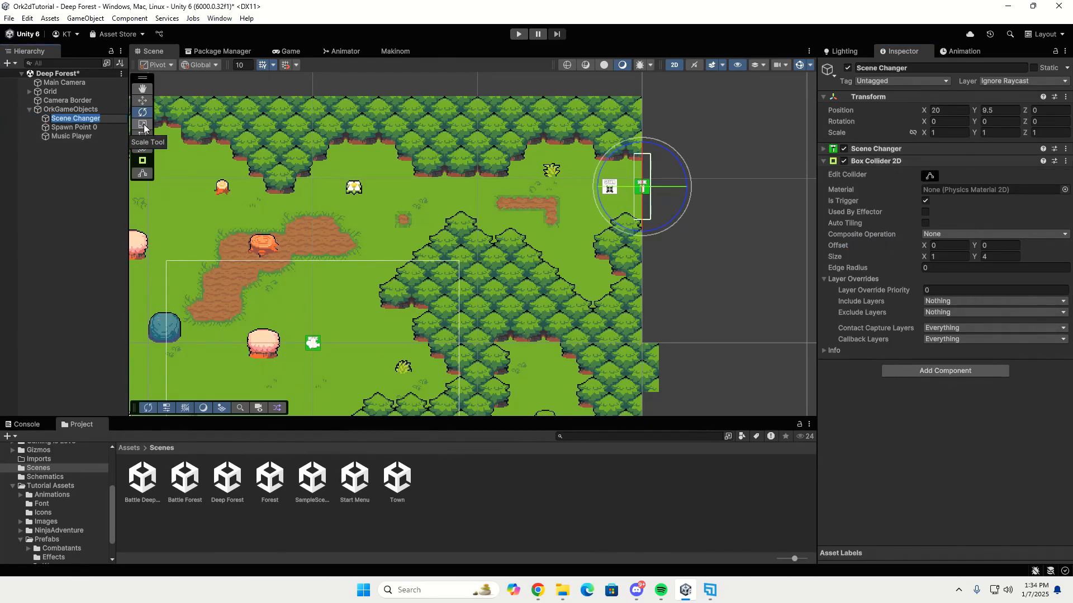
type("ToForest")
key("Return")
key("Down")
key("F2")
type("From")
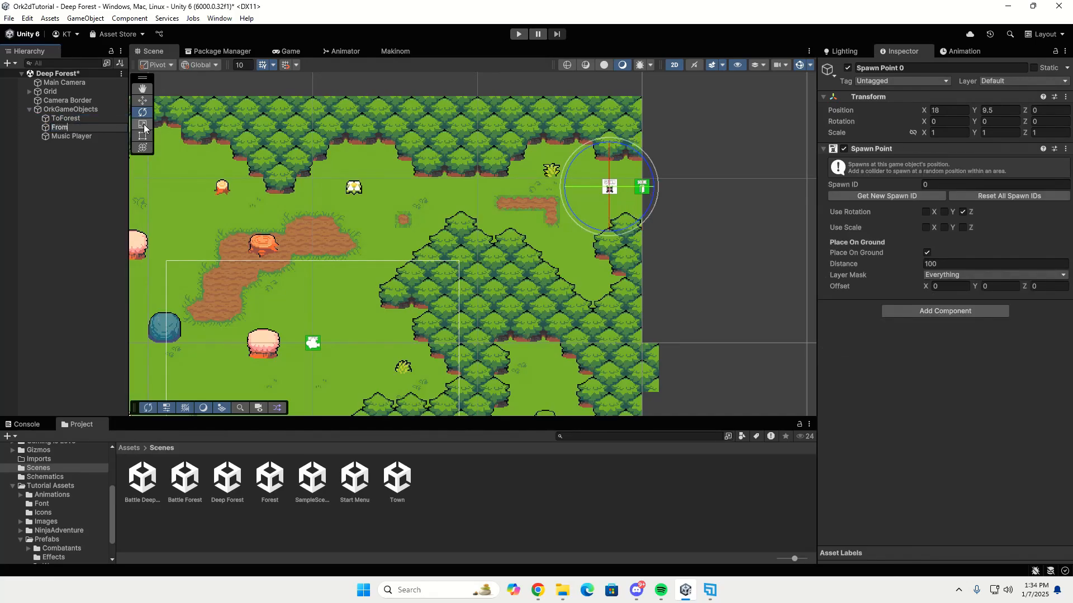
type("Forest")
key("Return")
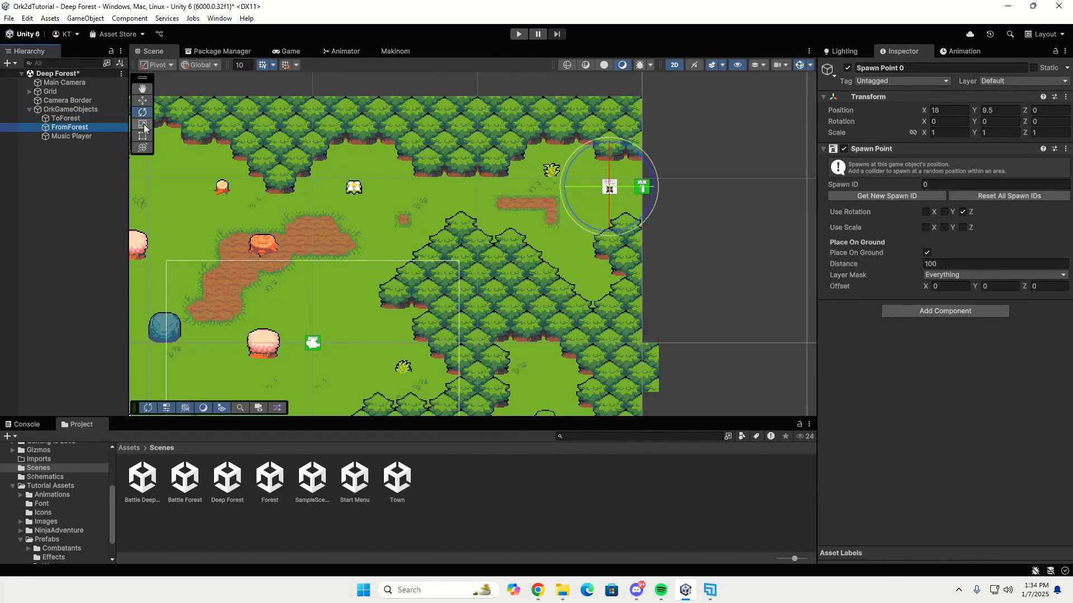
Set ToForest's Scene Changer target scene to Forest with a Spawn ID value of 1.
left_click(122, 118)
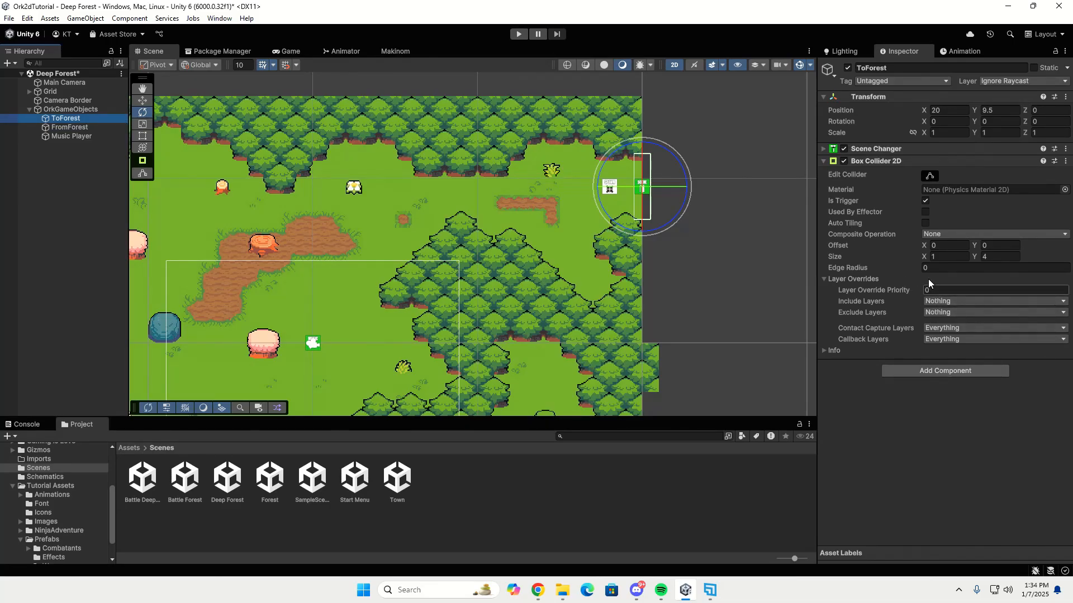
left_click(823, 163)
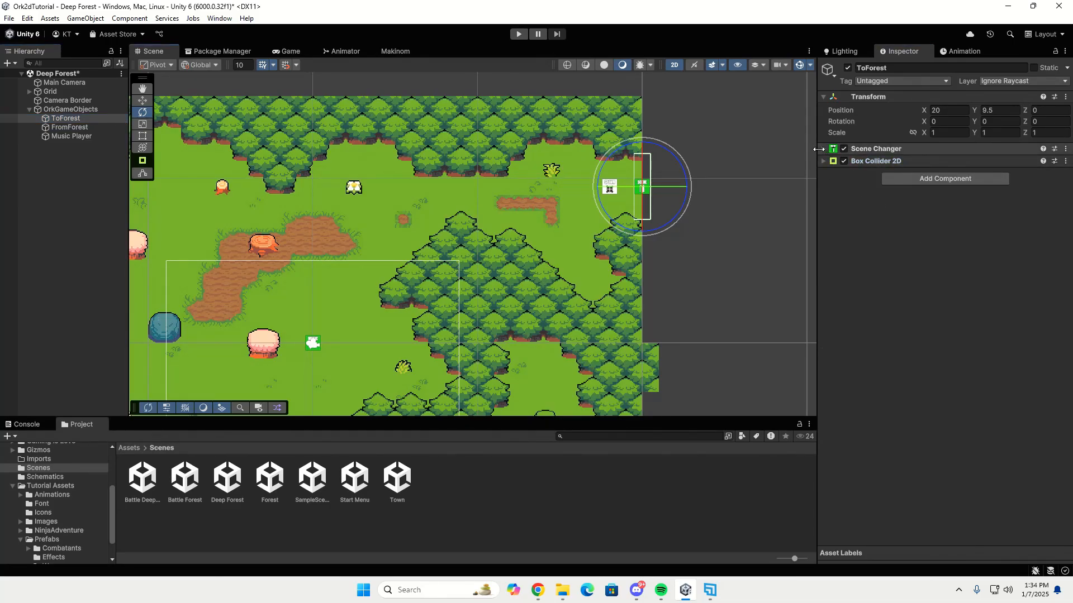
left_click(826, 150)
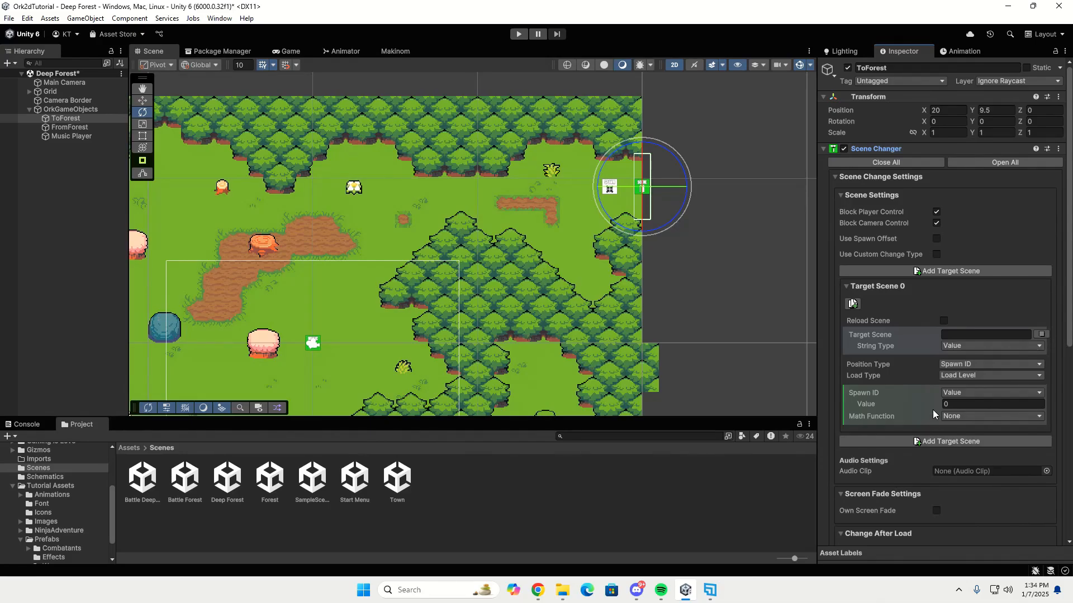
left_click(966, 334)
type("Forest")
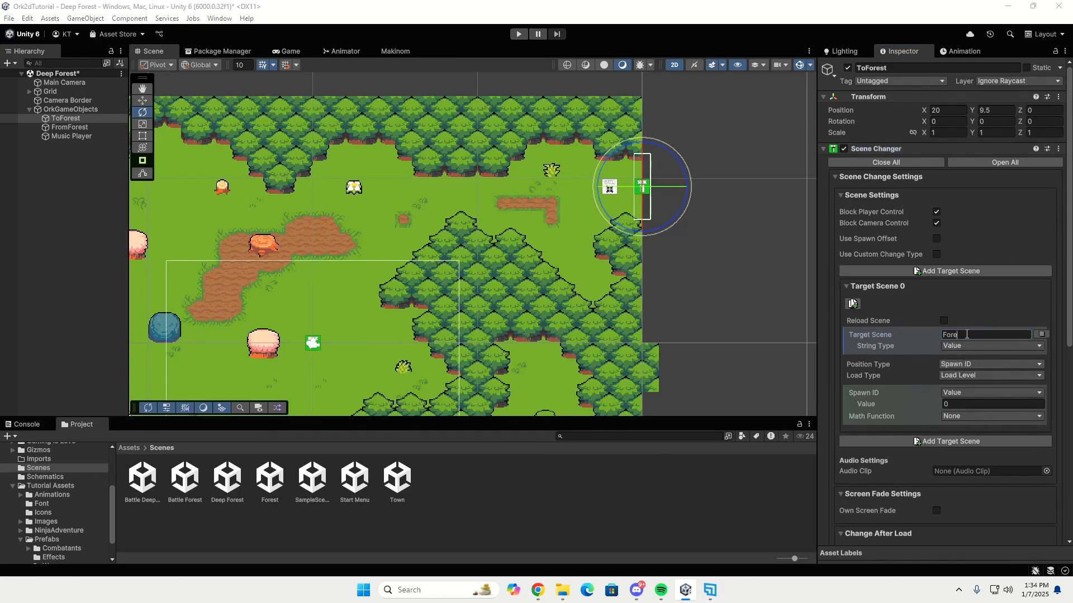
left_click(950, 404)
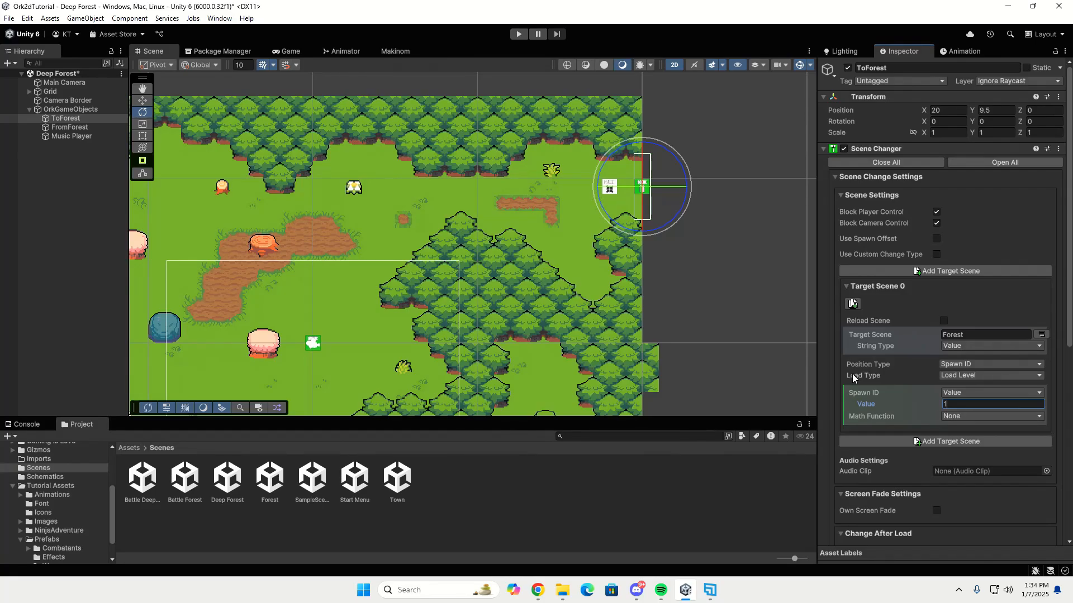
Change the Music Player's play type to Fade In.
left_click(84, 128)
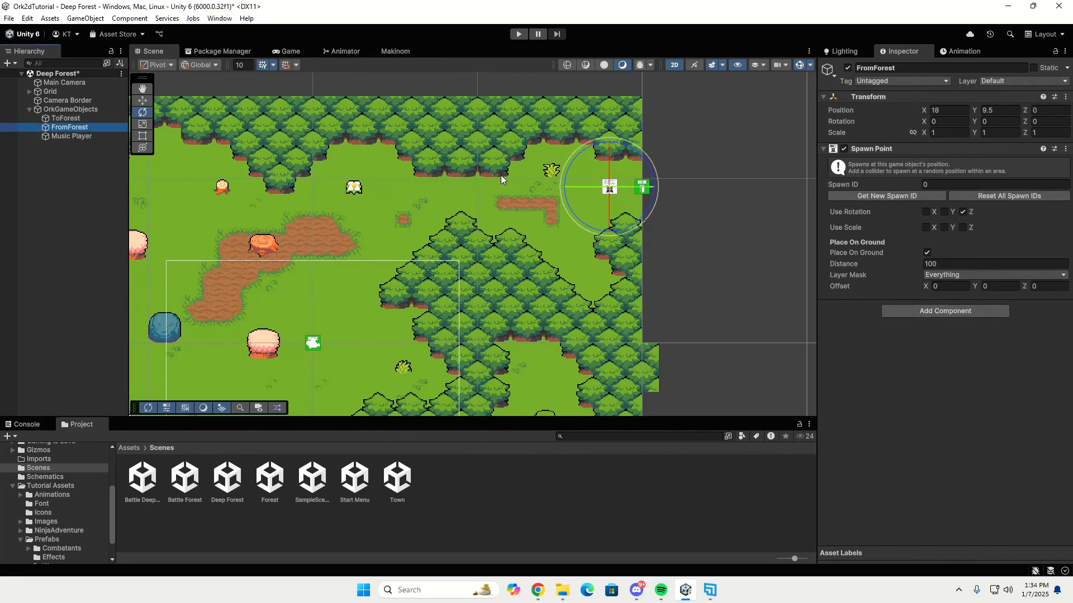
left_click(69, 137)
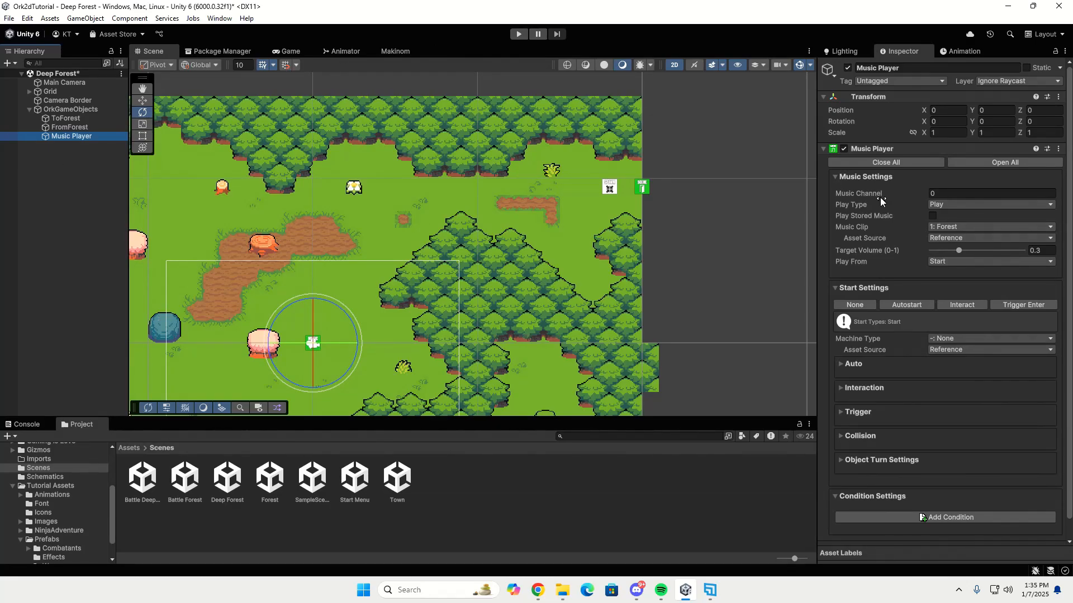
left_click(963, 205)
left_click(972, 244)
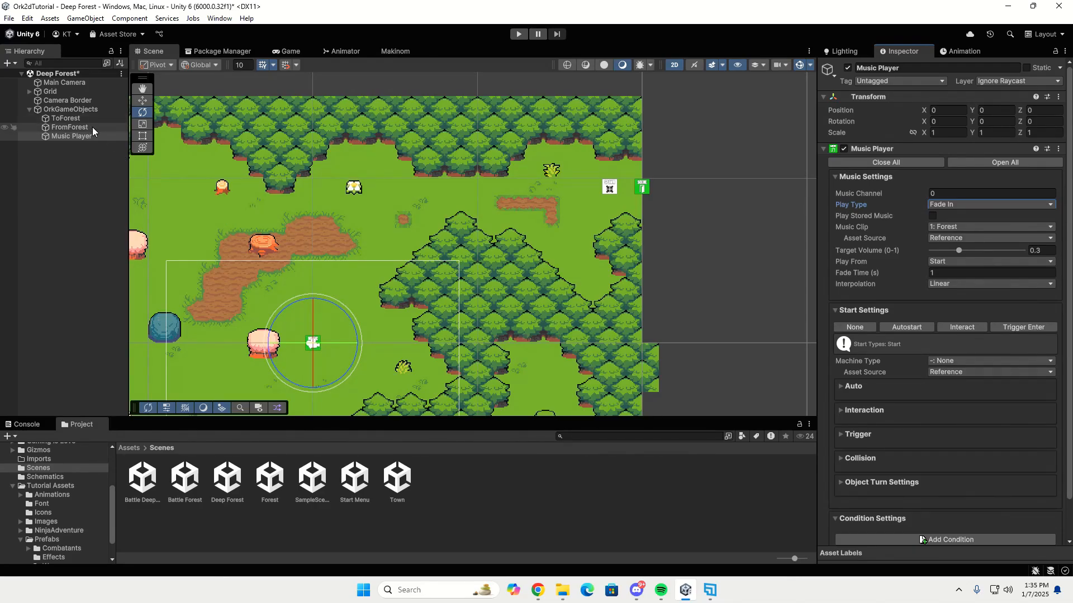
left_click(642, 187)
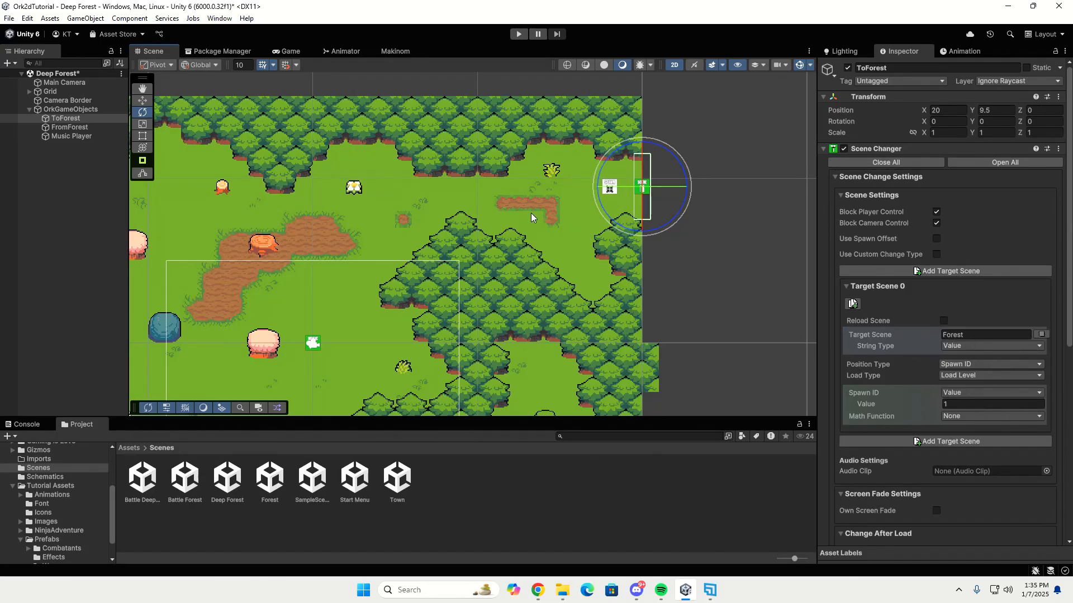
left_click(78, 137)
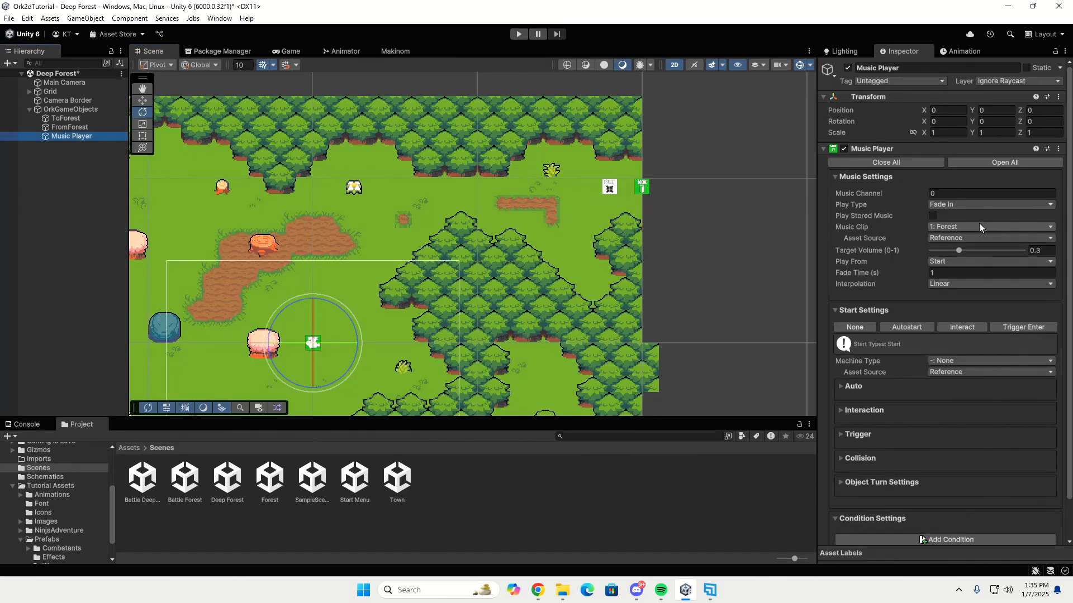
left_click(103, 126)
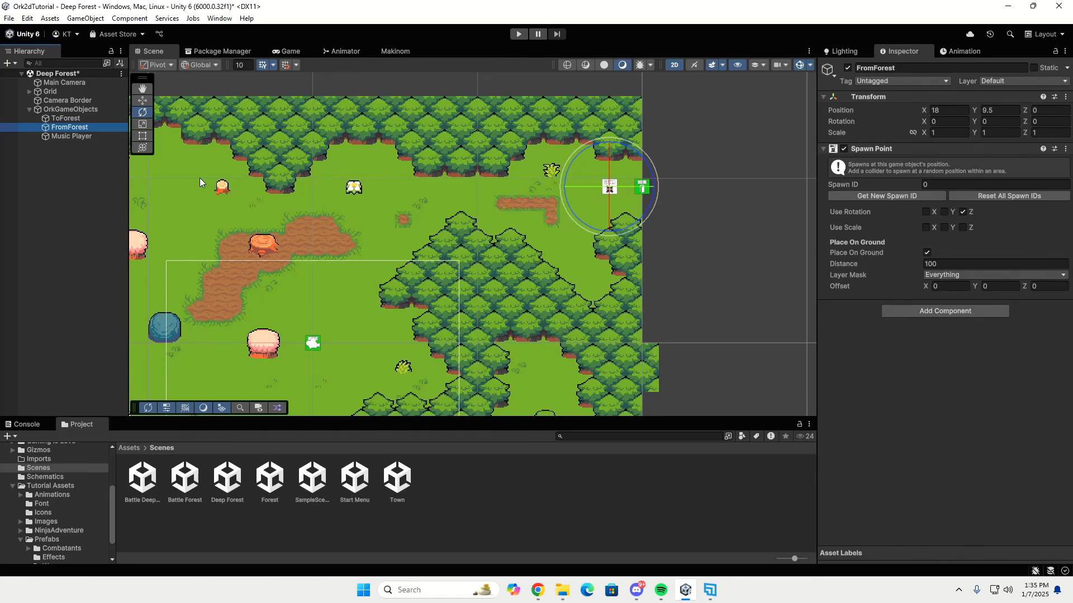
Add a Camera Border component to the Camera Border object and save the Deep Forest scene.
left_click(93, 101)
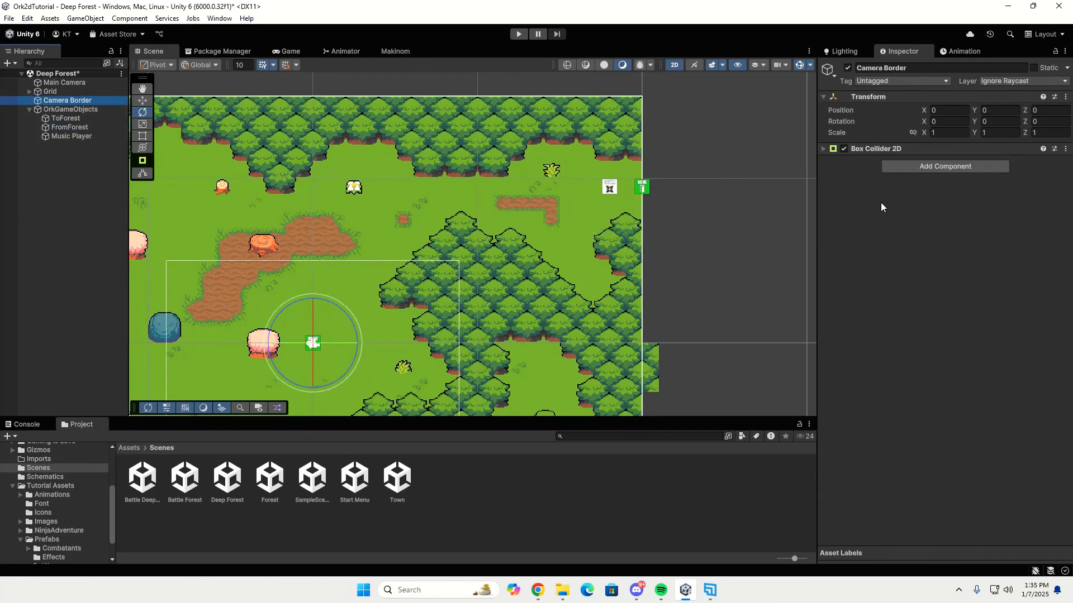
left_click(939, 167)
type("camera")
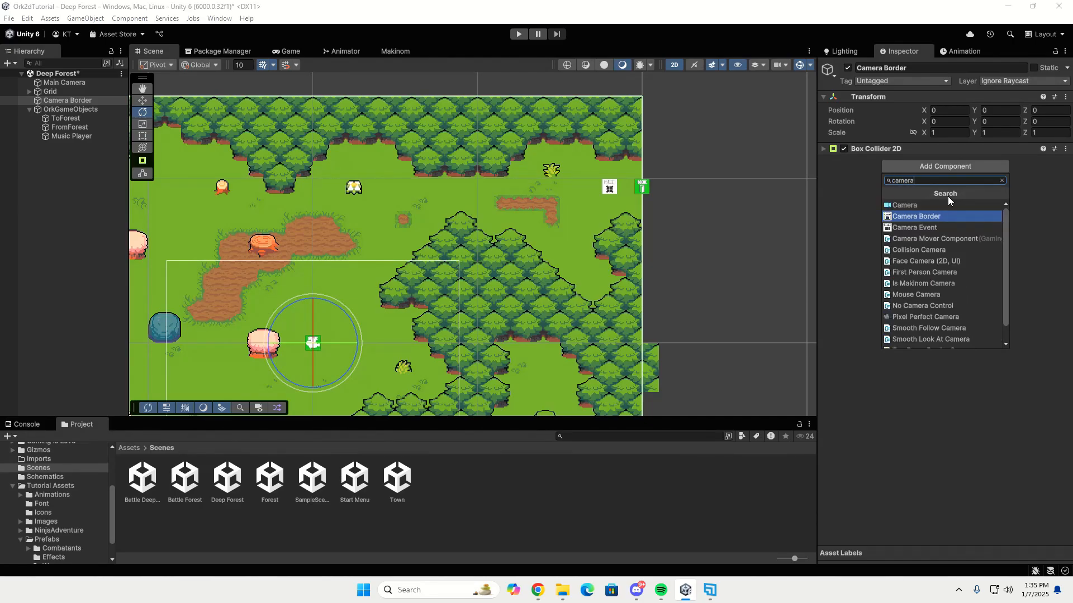
key("Return")
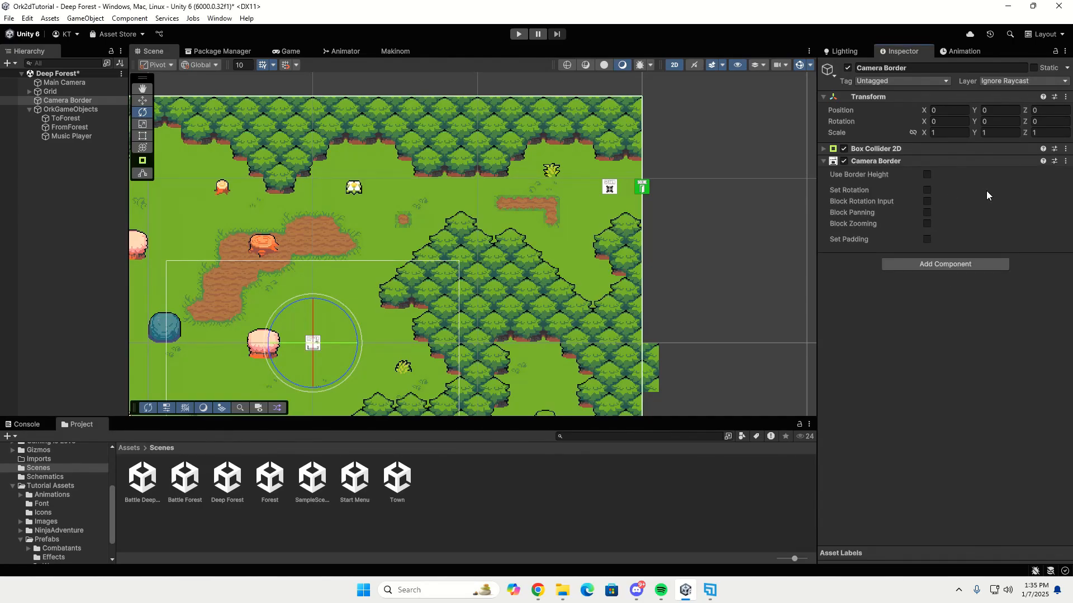
key("ctrl+s")
Open the Forest scene and inspect the component settings of its Camera Border object.
double_click(277, 489)
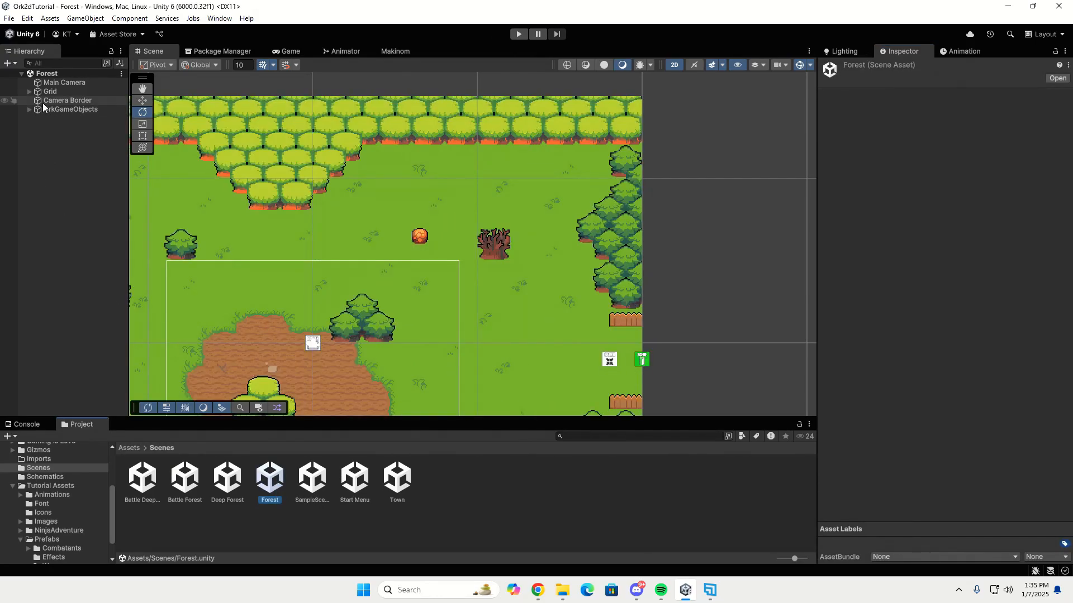
left_click(62, 101)
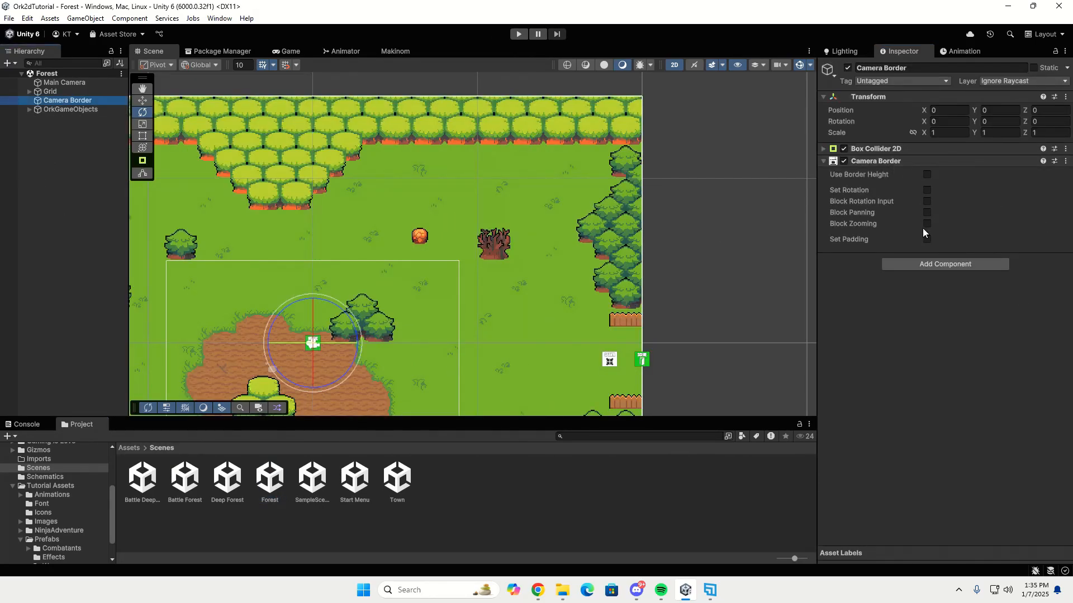
Set the play type of the Forest scene's Music Player to Fade In.
left_click(29, 109)
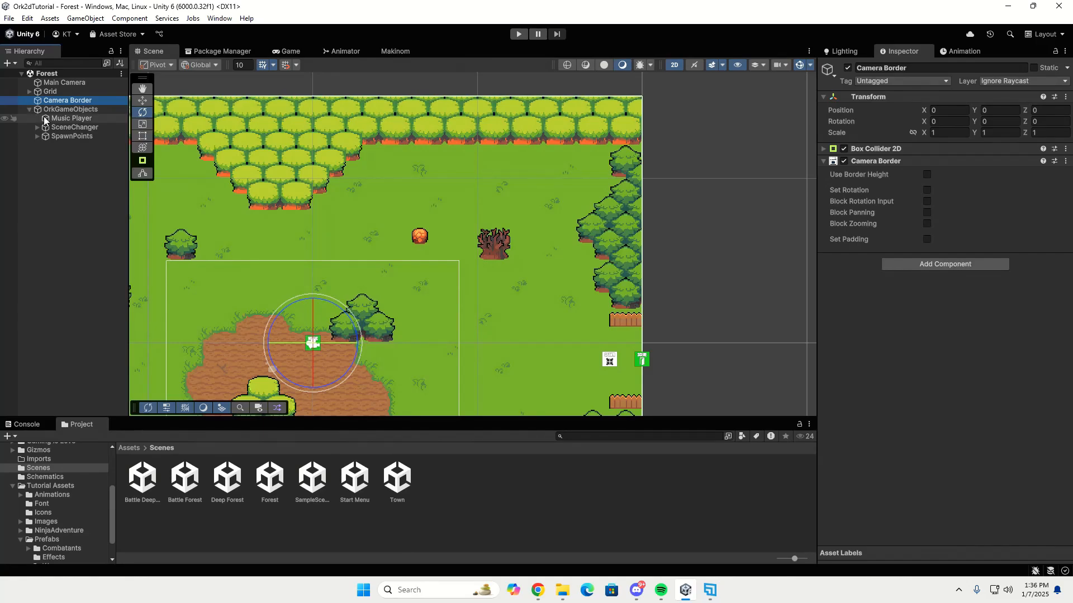
left_click(46, 119)
left_click(988, 205)
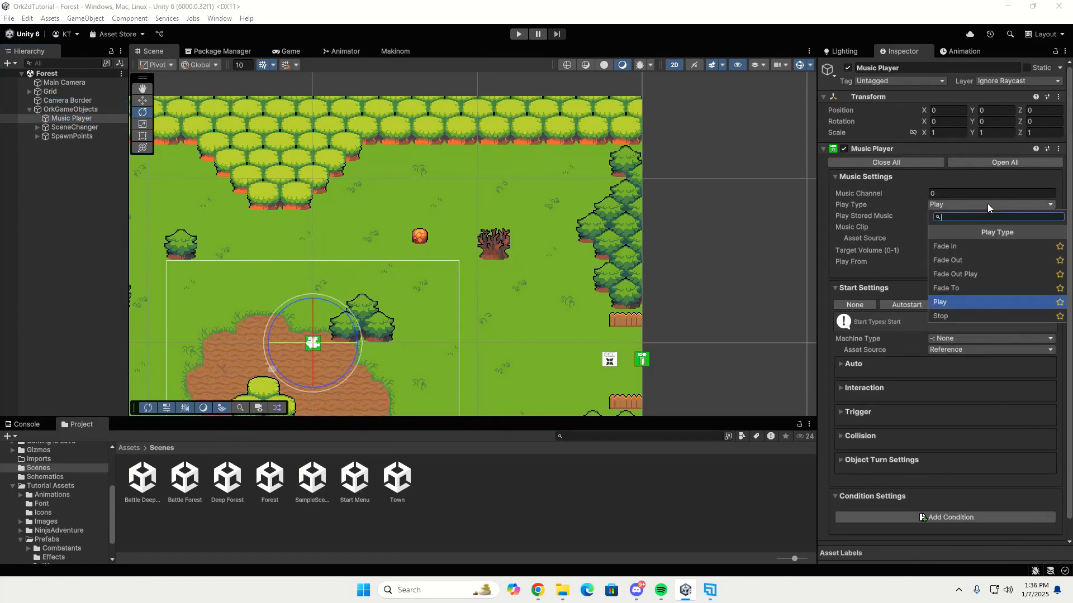
left_click(981, 246)
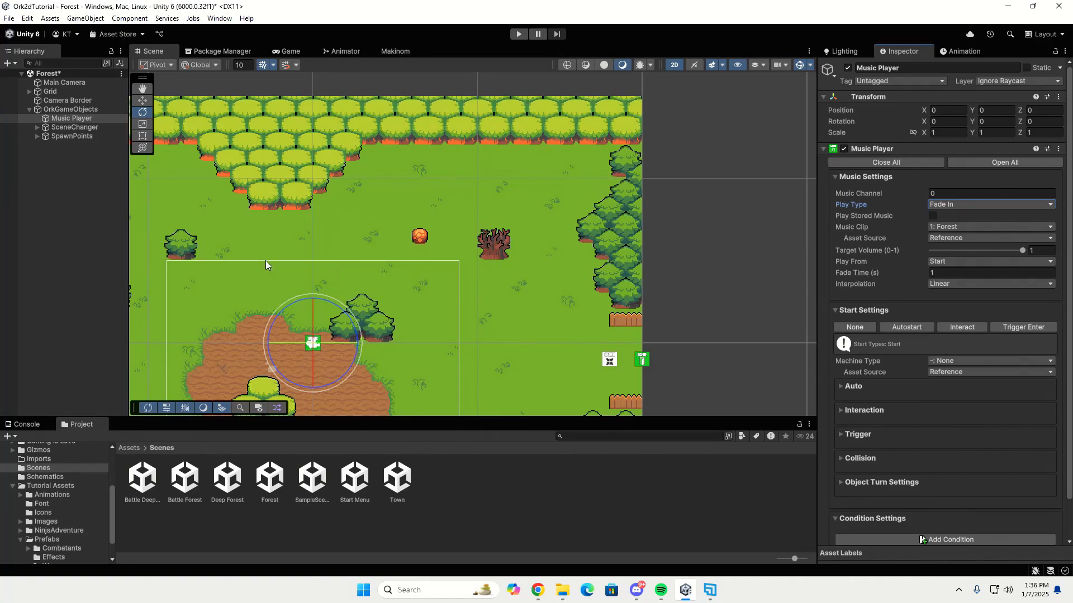
Check ToTown's Scene Changer settings and enable Is Trigger on the Box Collider 2D of both ToTown and ToDeepForest.
left_click(71, 127)
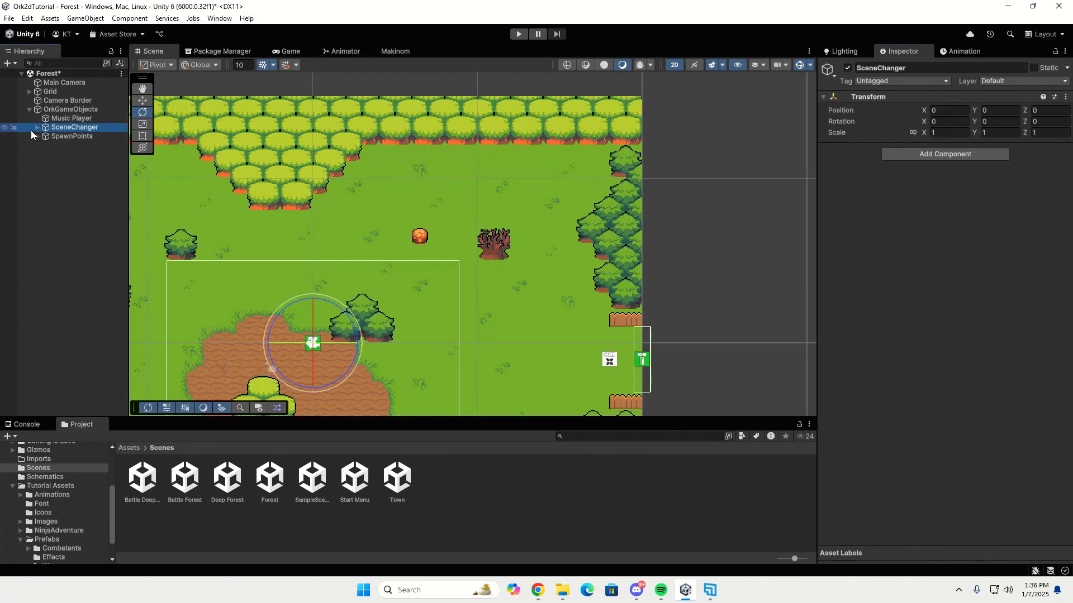
left_click(37, 127)
left_click(72, 136)
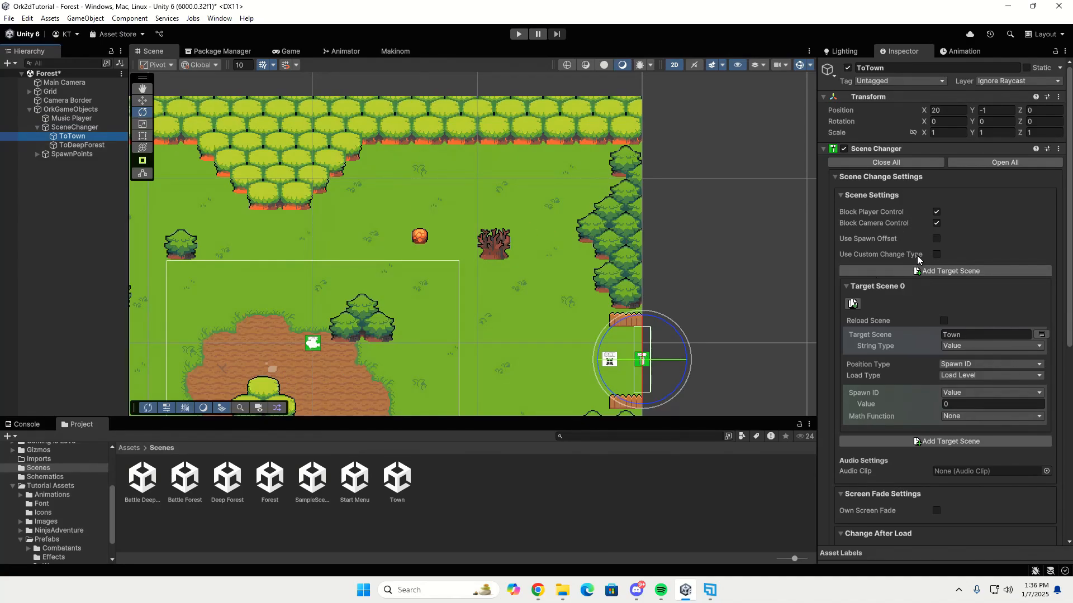
scroll(917, 276, "down", 3)
scroll(917, 276, "down", 1)
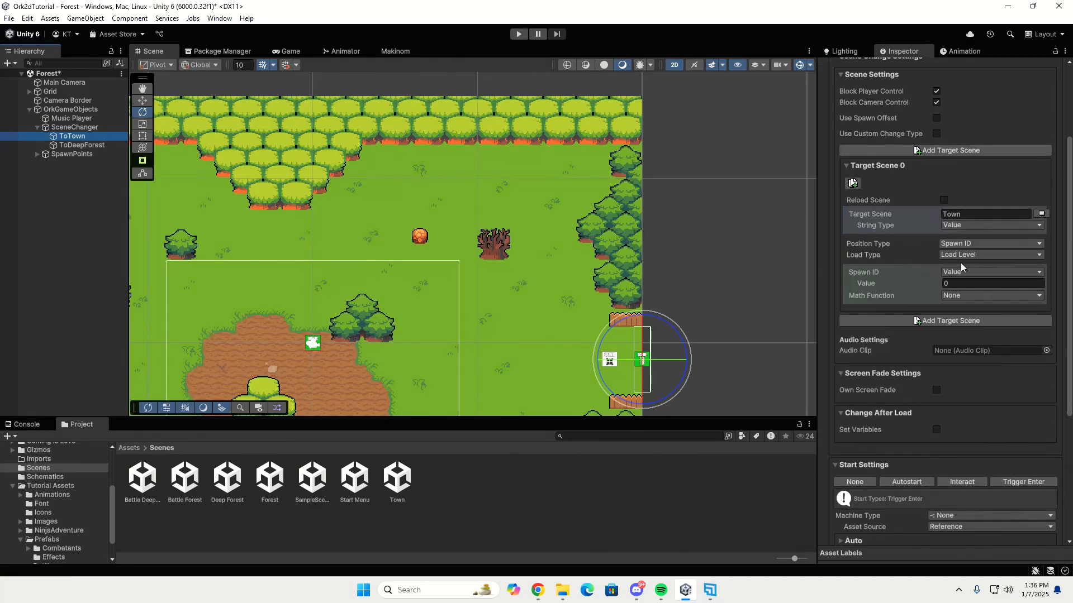
scroll(950, 328, "down", 7)
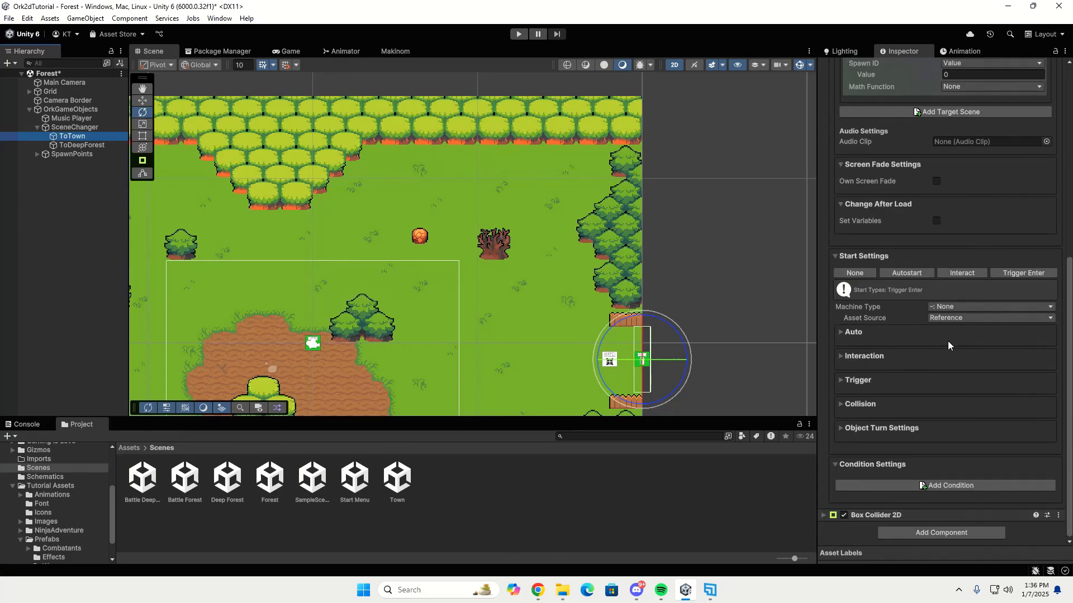
scroll(820, 127, "up", 11)
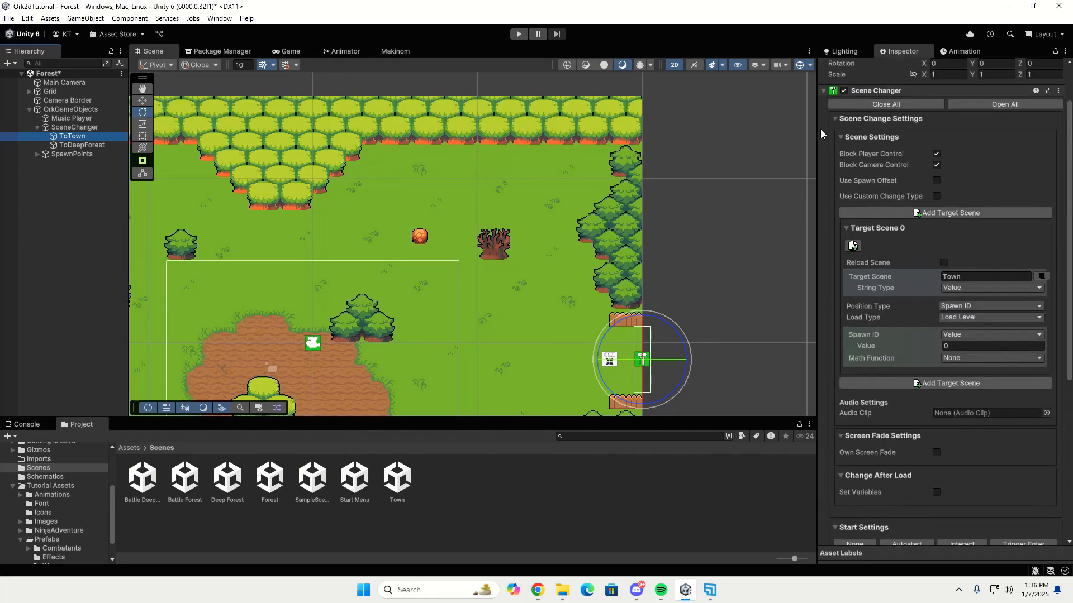
left_click(823, 149)
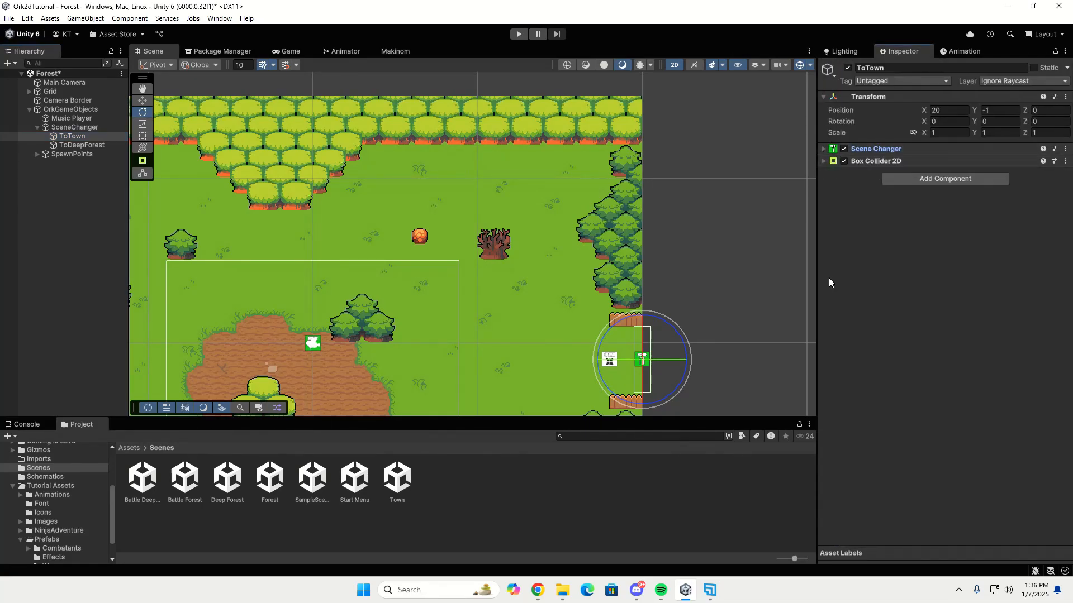
left_click(822, 161)
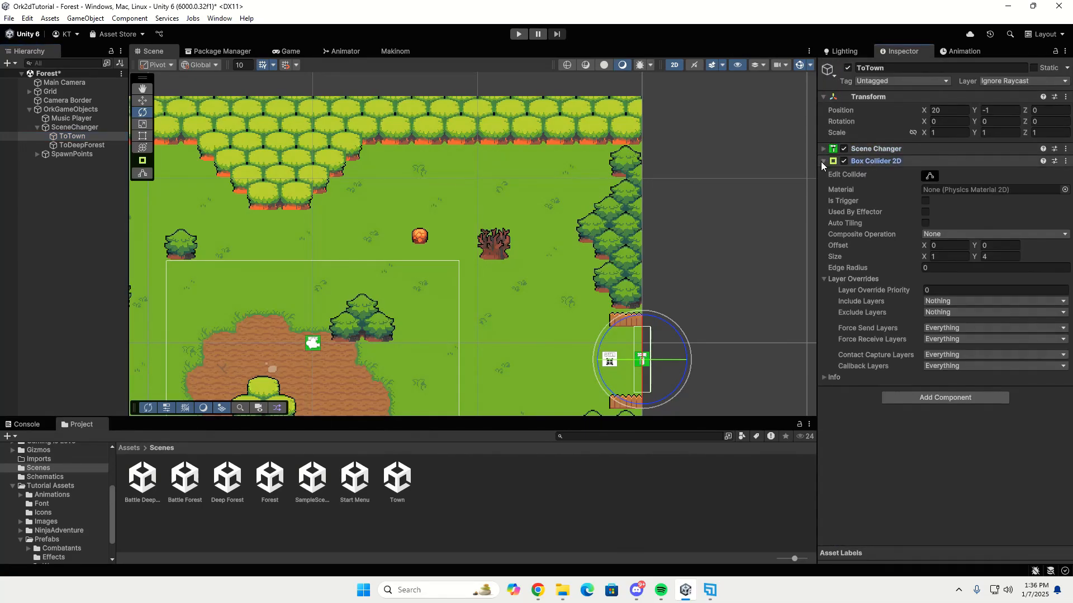
left_click(926, 199)
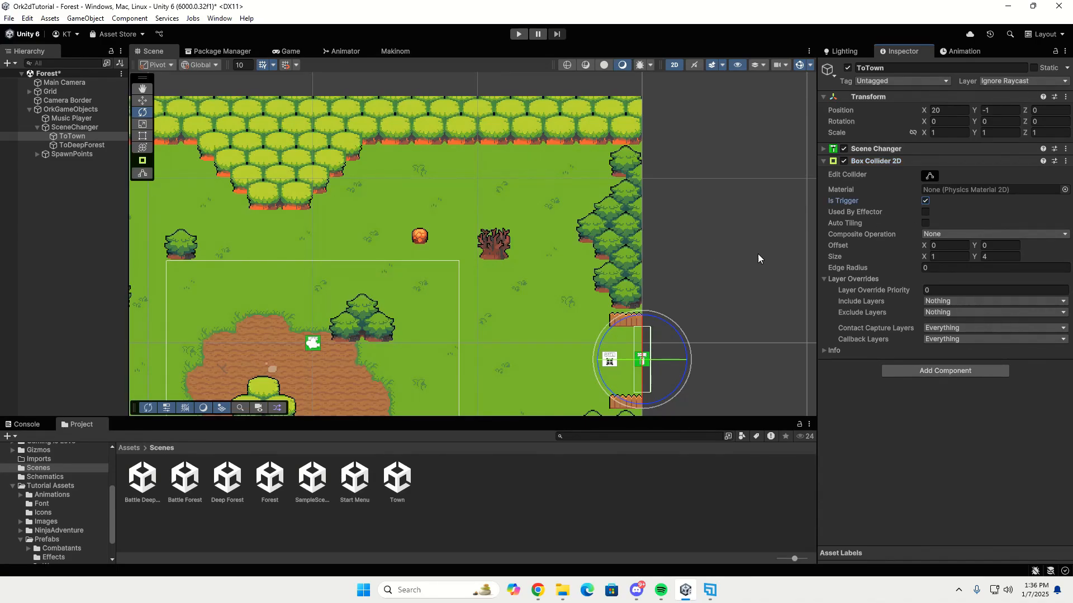
left_click(92, 145)
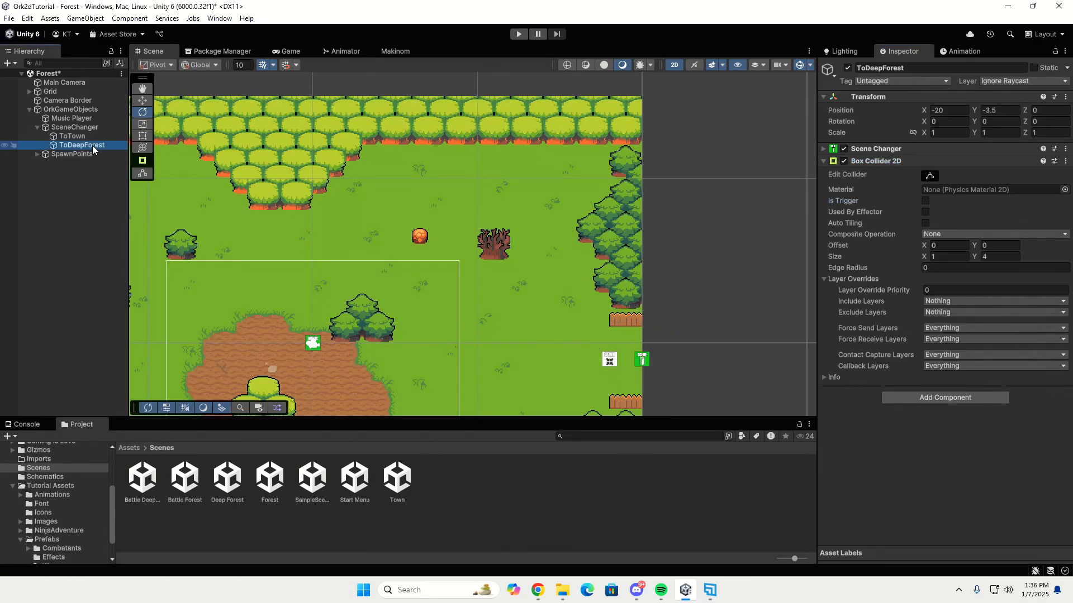
left_click(925, 200)
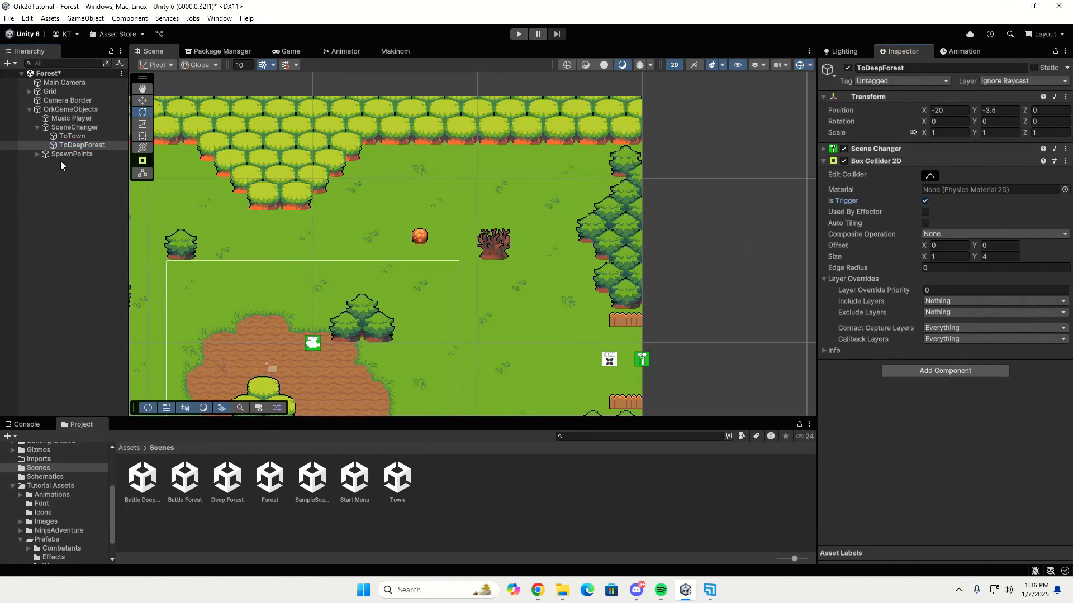
Check the Spawn Point settings of FromTown and FromDeepForest, and save the Forest scene.
left_click(37, 154)
left_click(80, 164)
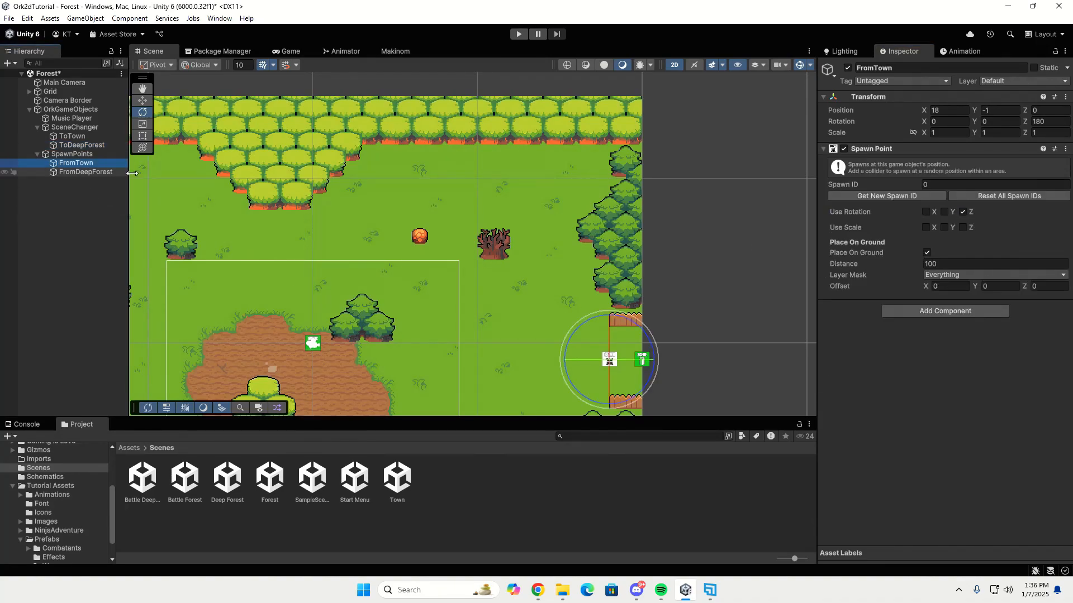
key("Down")
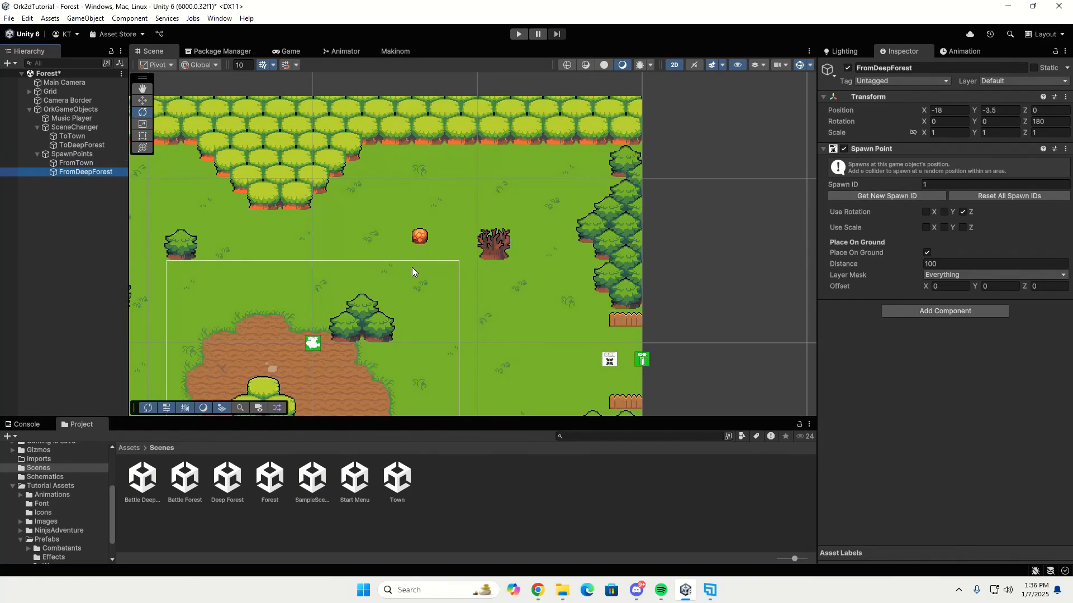
key("ctrl+s")
Open the Battle Forest scene and create an empty game object named OrkGameObjects.
double_click(179, 483)
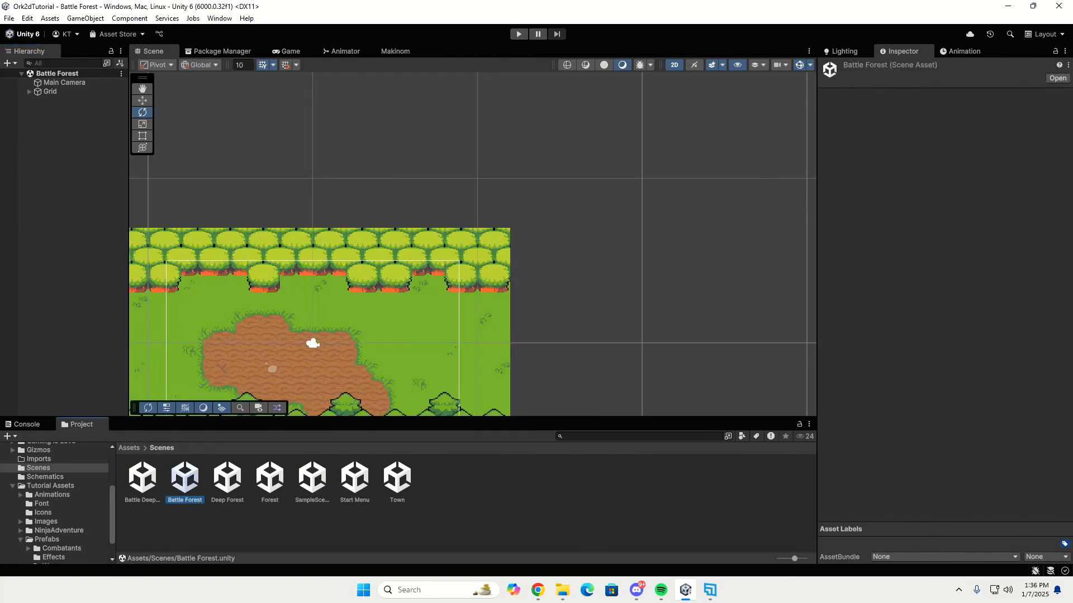
right_click(63, 166)
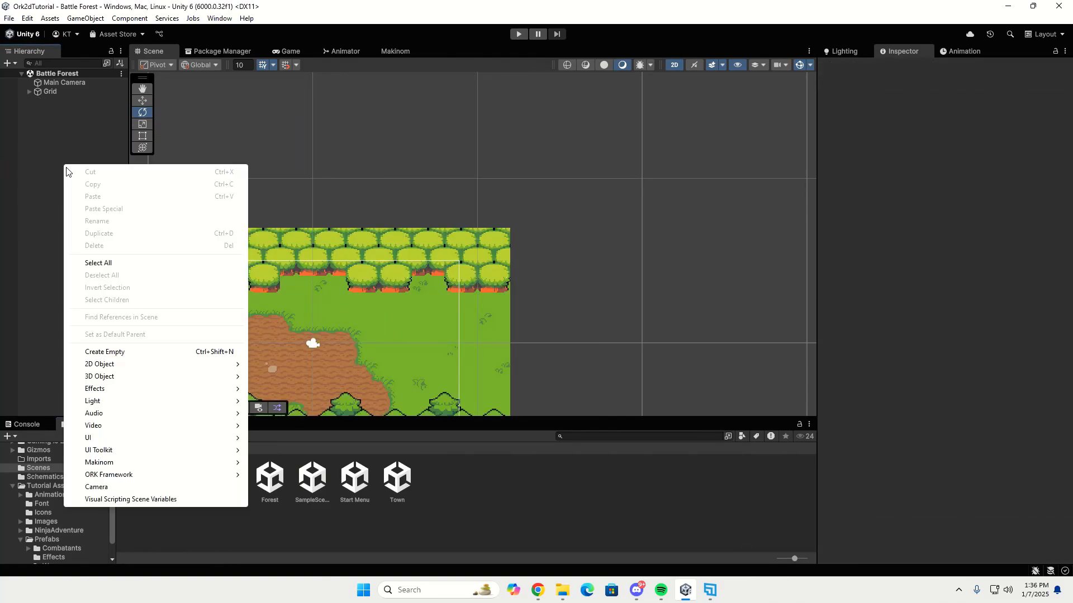
left_click(129, 352)
type("OrkGa")
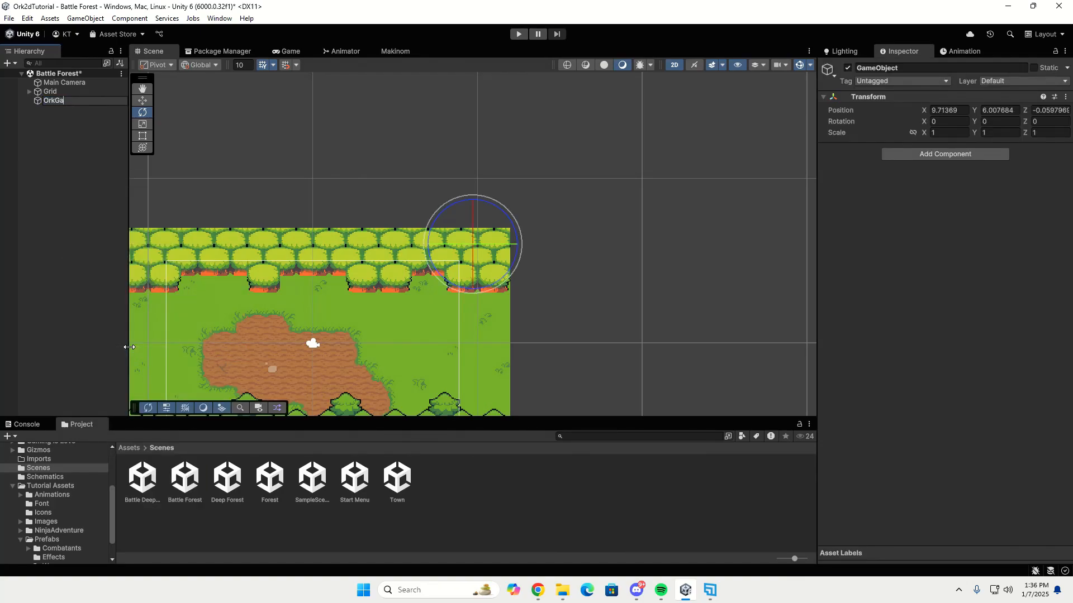
type("meObjects")
key("Return")
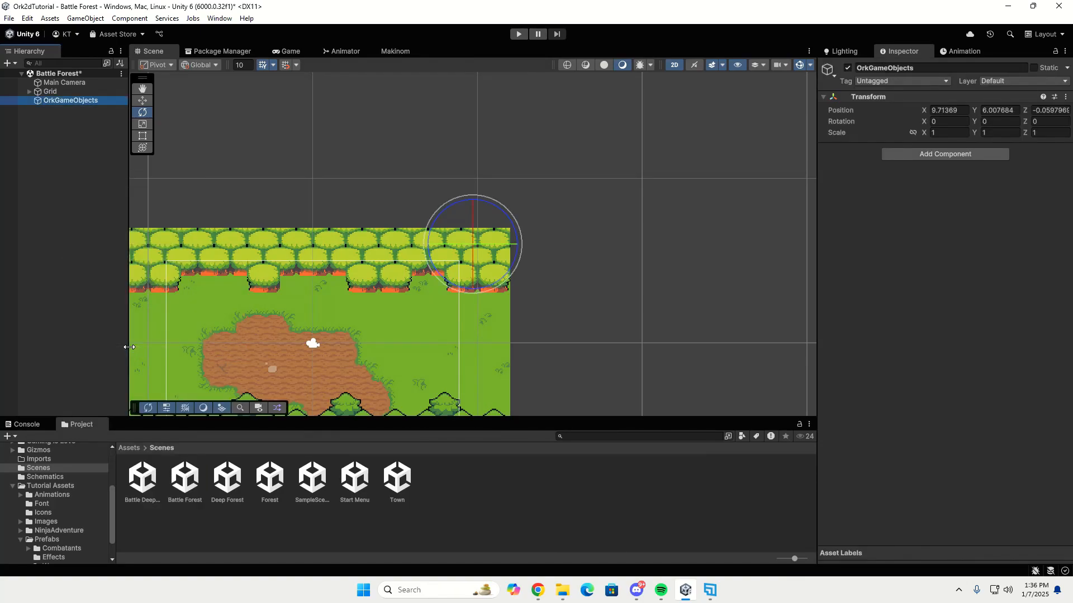
Reset the Transform of the OrkGameObjects object in the Battle Forest scene.
scroll(131, 347, "up", 1)
left_click(1065, 97)
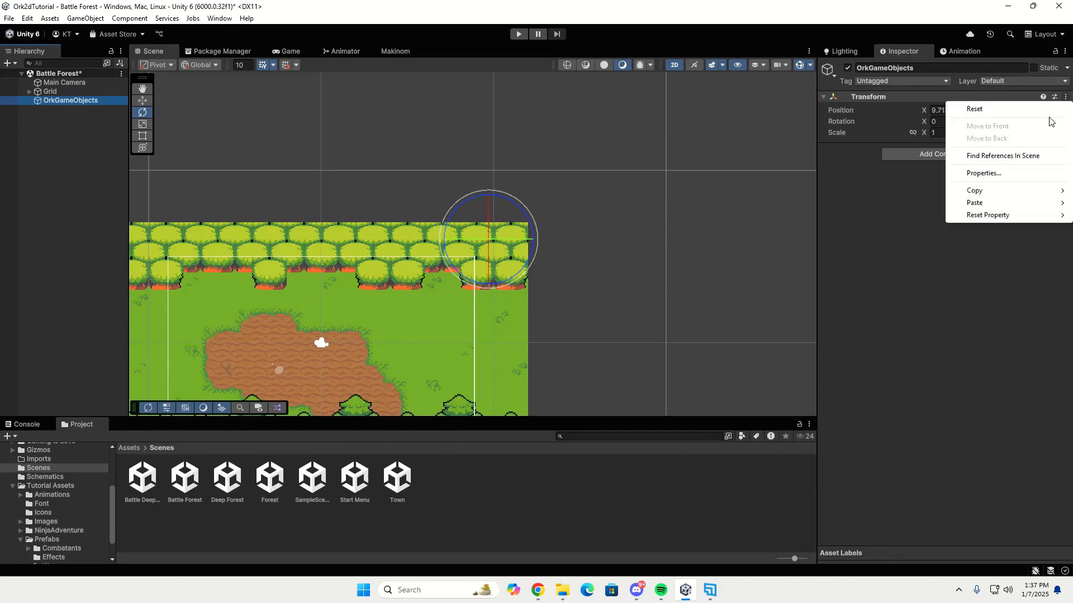
left_click(1025, 111)
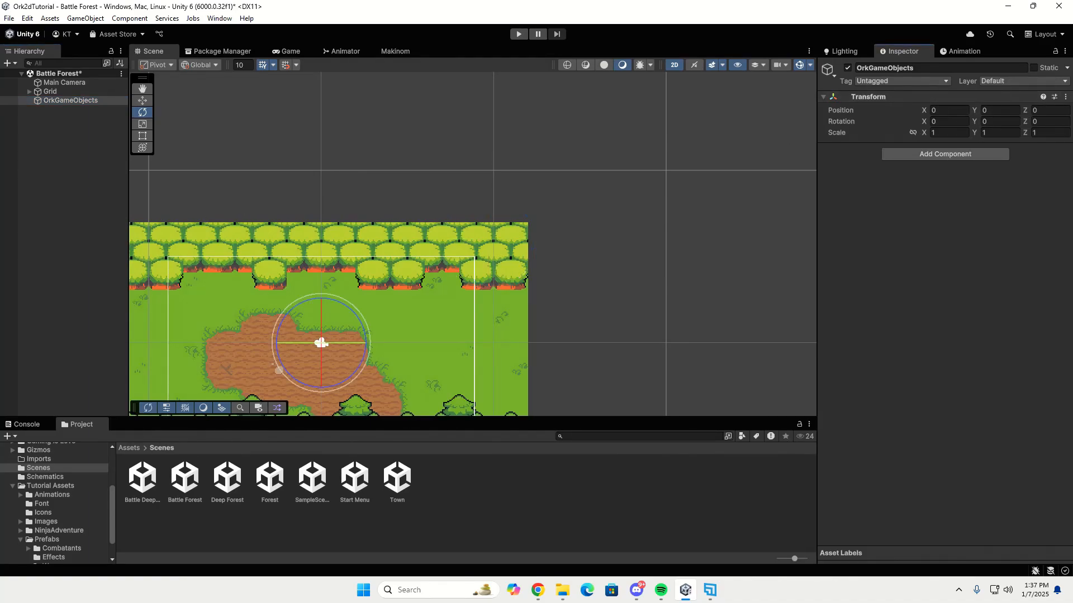
Add a Makinom Spawn Point as a child of OrkGameObjects and save the Battle Forest scene.
right_click(69, 101)
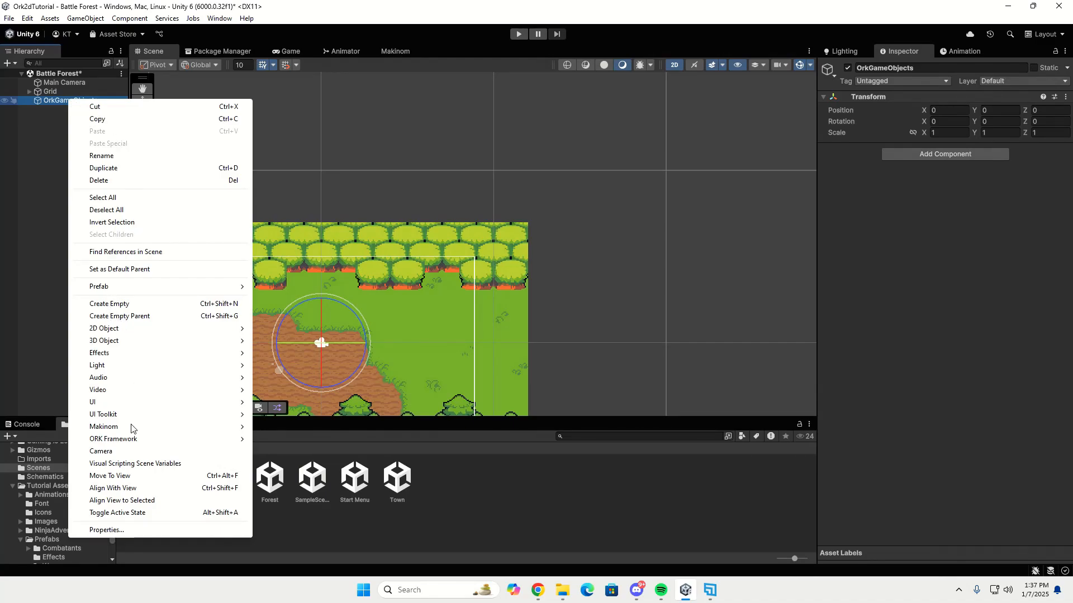
mouse_move(170, 426)
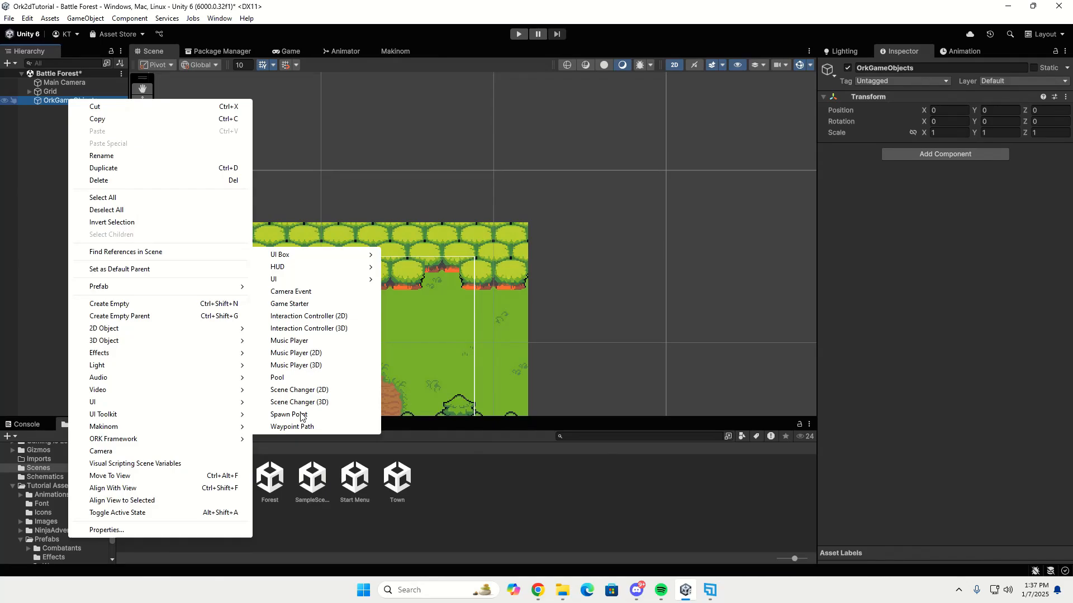
left_click(289, 414)
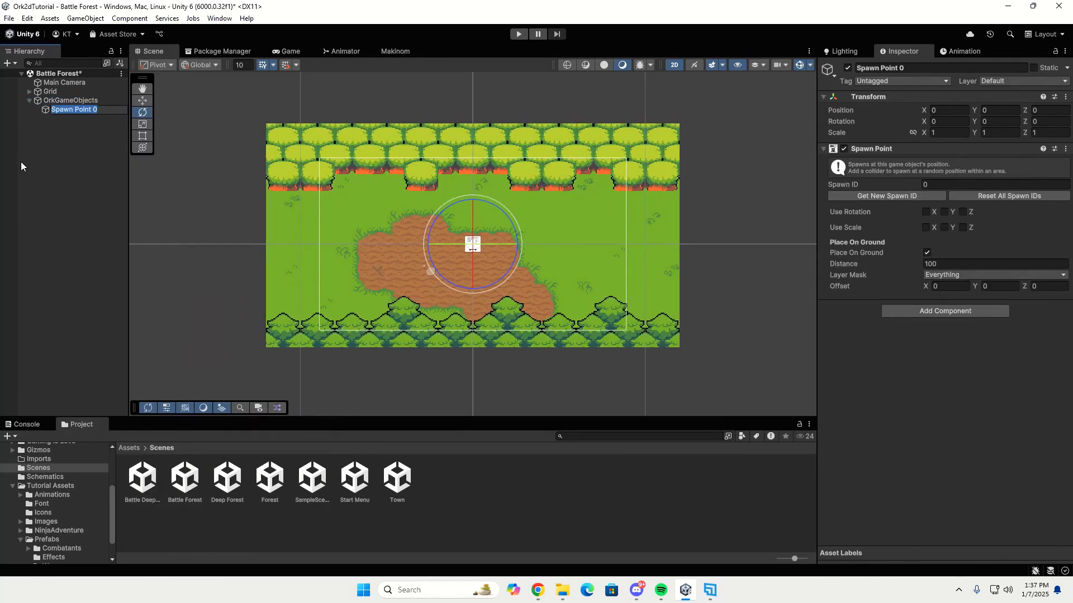
left_click(86, 112)
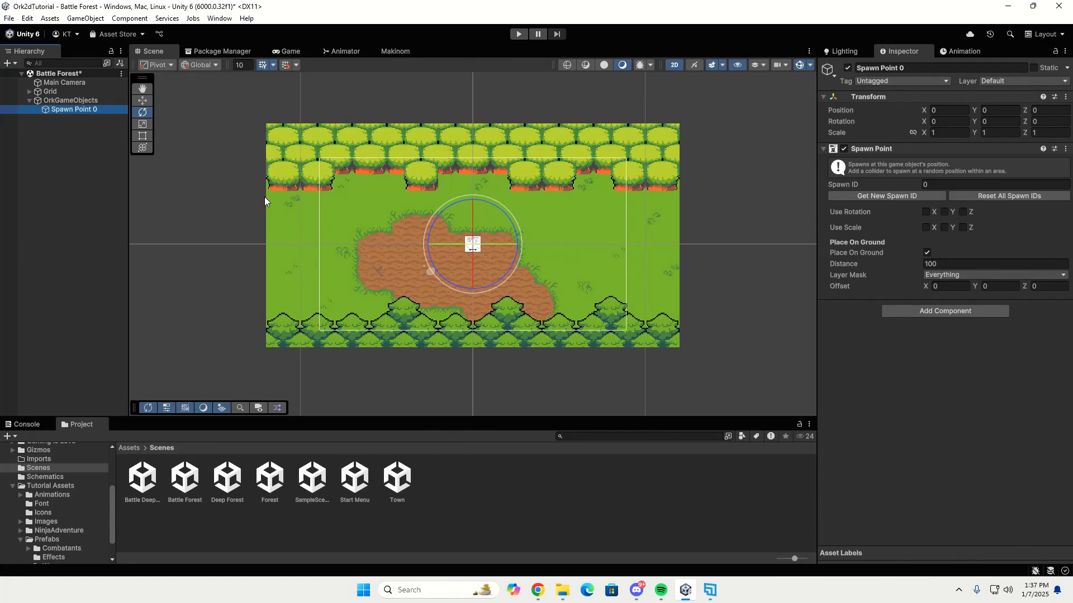
key("ctrl+s")
Open the Battle Deep Forest scene and create an empty game object named OrkGameObjects.
double_click(143, 479)
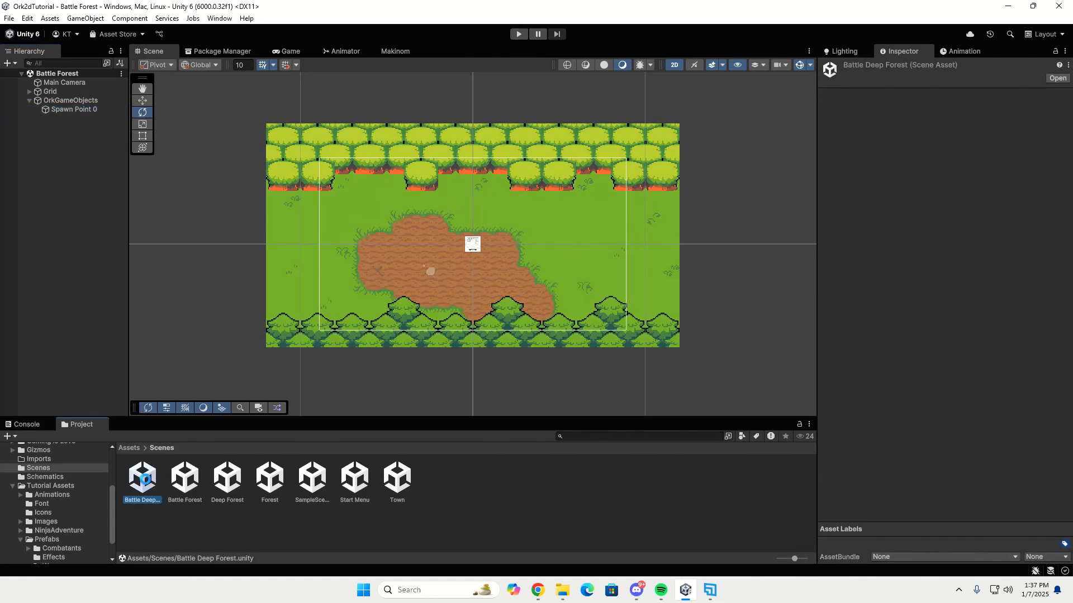
right_click(44, 126)
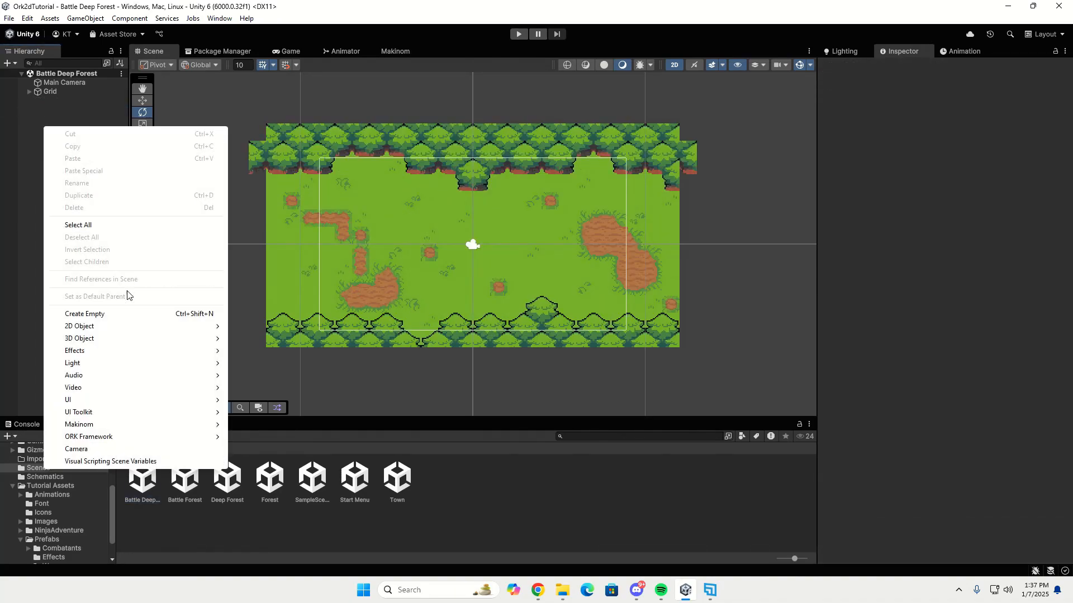
left_click(128, 312)
type("OrkGameO")
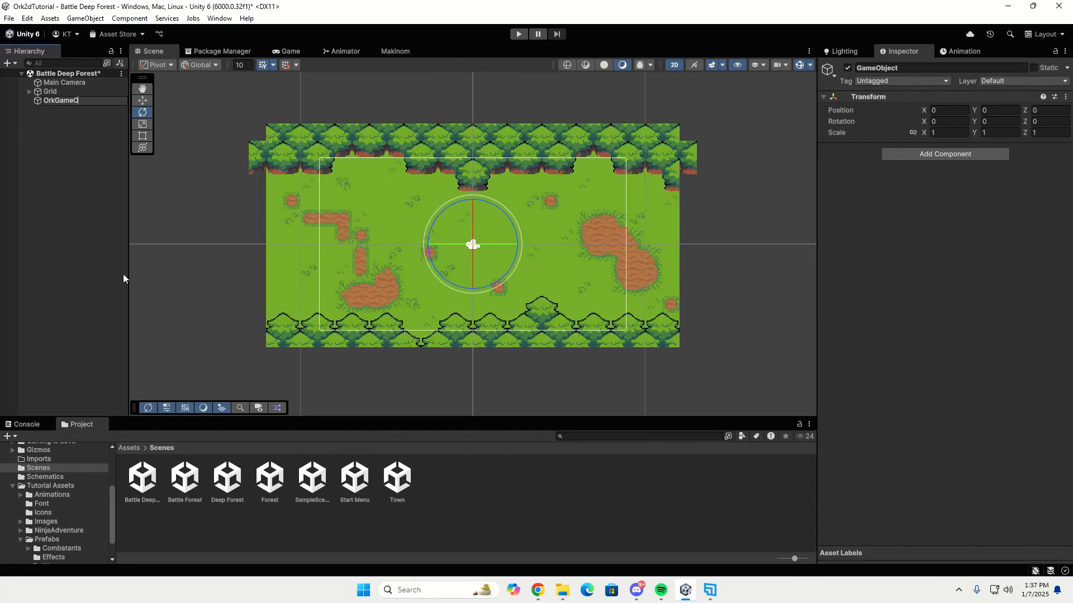
type("bjects")
key("Return")
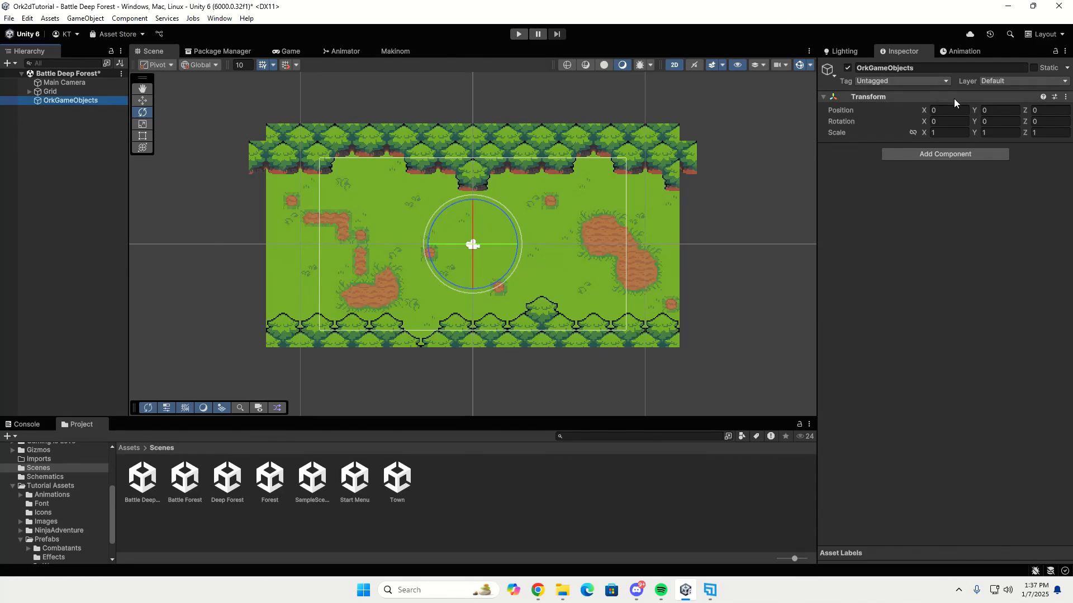
Add a Makinom Spawn Point under OrkGameObjects, enable its Use Rotation Z option, and save the Battle Deep Forest scene.
right_click(85, 101)
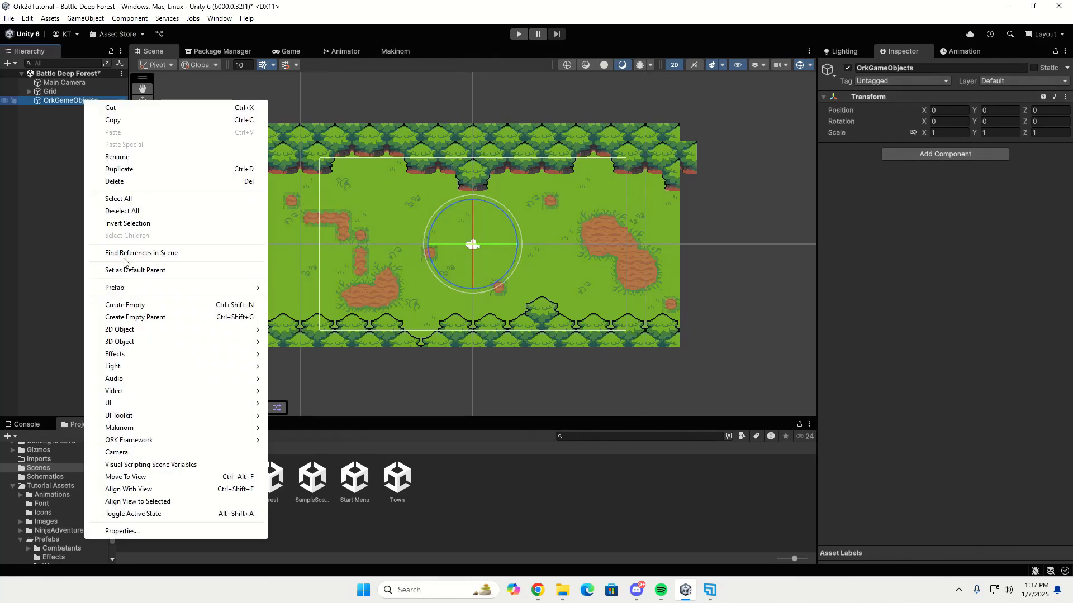
mouse_move(152, 428)
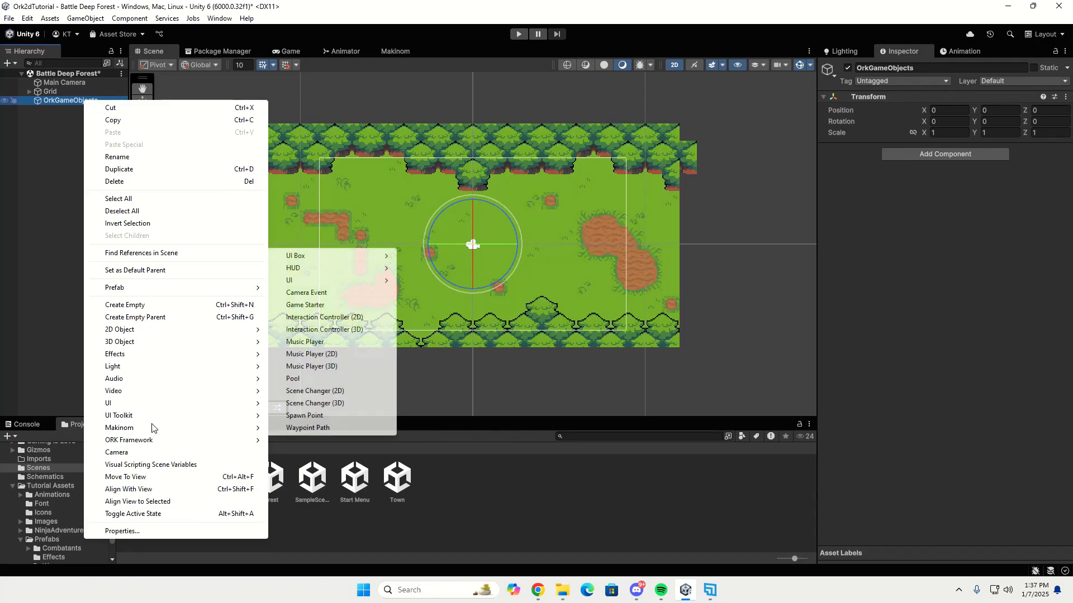
left_click(308, 416)
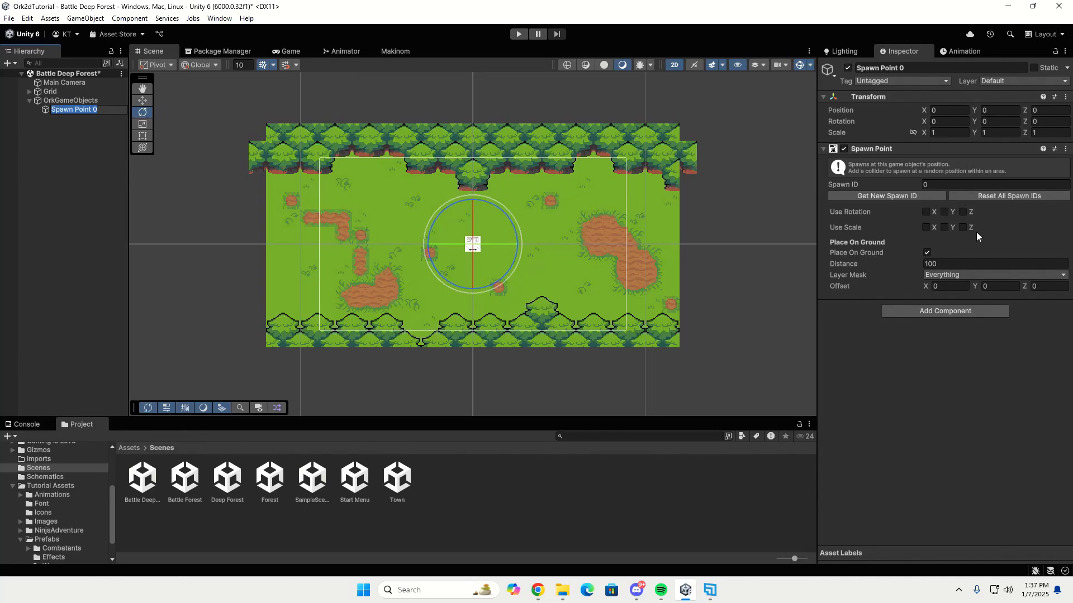
key("ctrl+s")
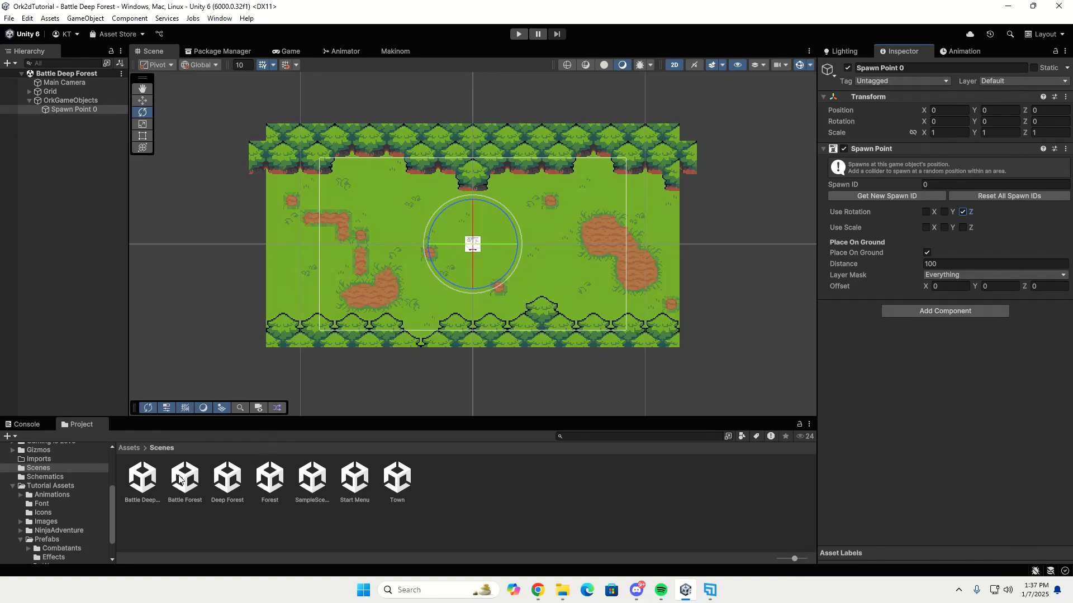
Open the Battle Forest scene and enable Use Rotation Z on its Spawn Point 0.
left_click(176, 476)
left_click(29, 101)
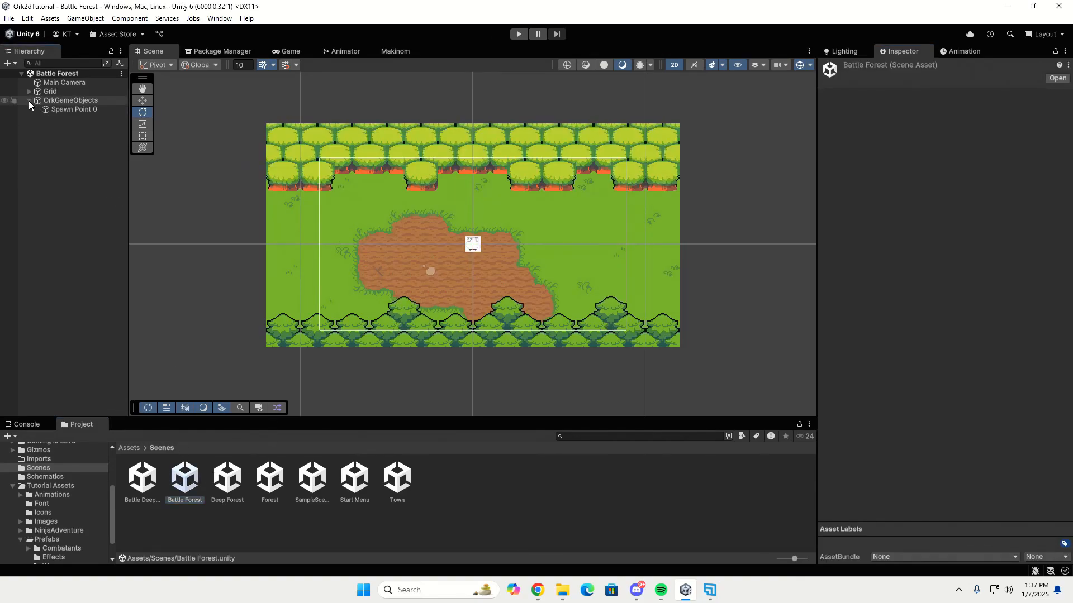
left_click(66, 112)
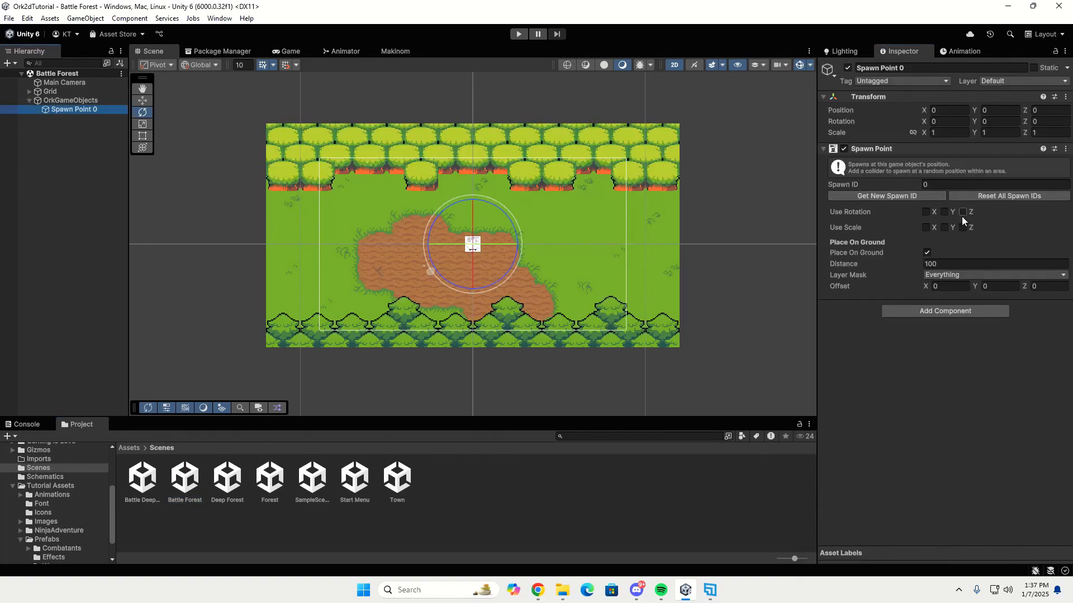
left_click(927, 252)
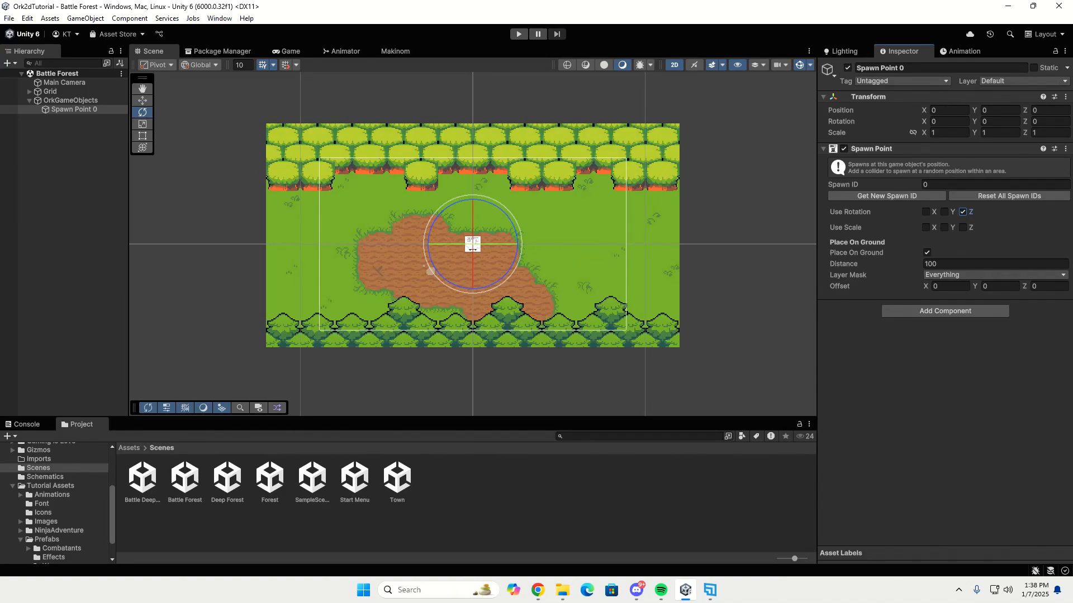
Open the Start Menu scene and create an empty game object named OrkGameObjects.
double_click(364, 487)
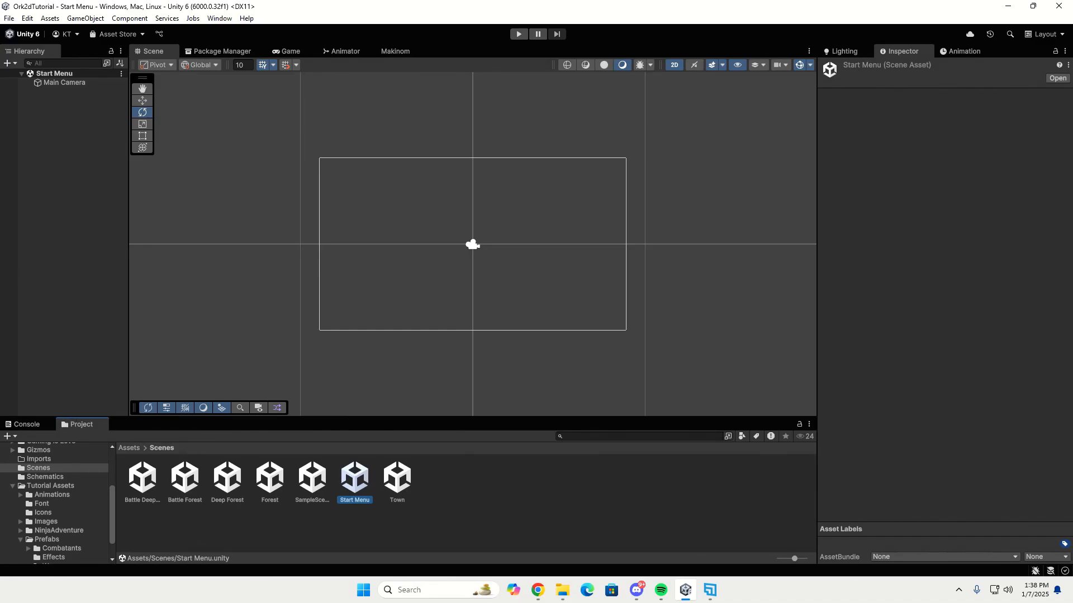
right_click(115, 169)
left_click(168, 355)
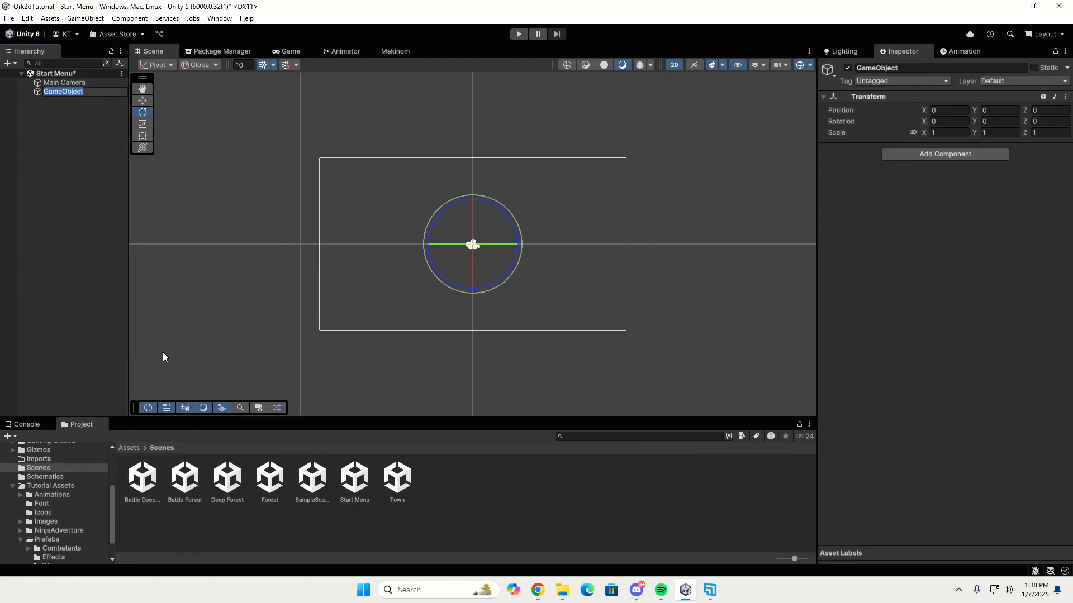
type("OrkGameObjects")
key("Return")
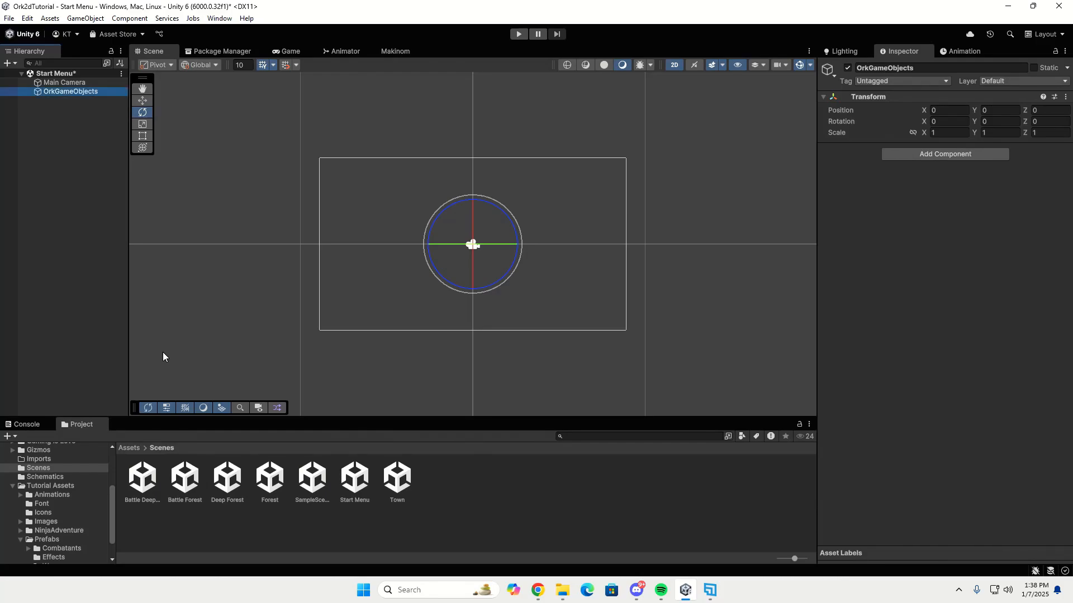
Add an ORK Game Starter as a child of OrkGameObjects in the Start Menu scene.
right_click(89, 91)
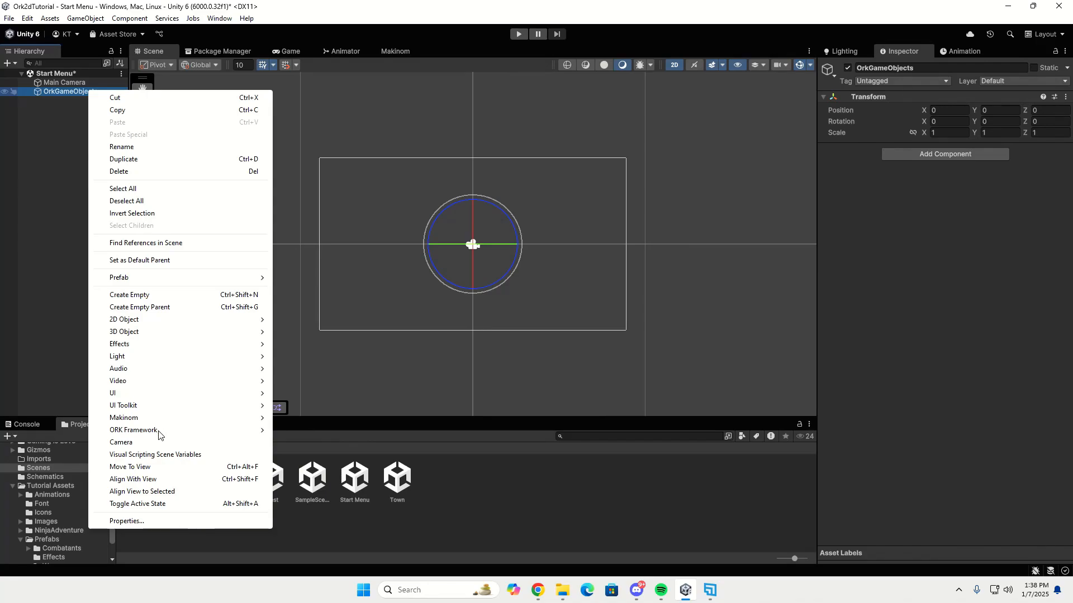
mouse_move(158, 436)
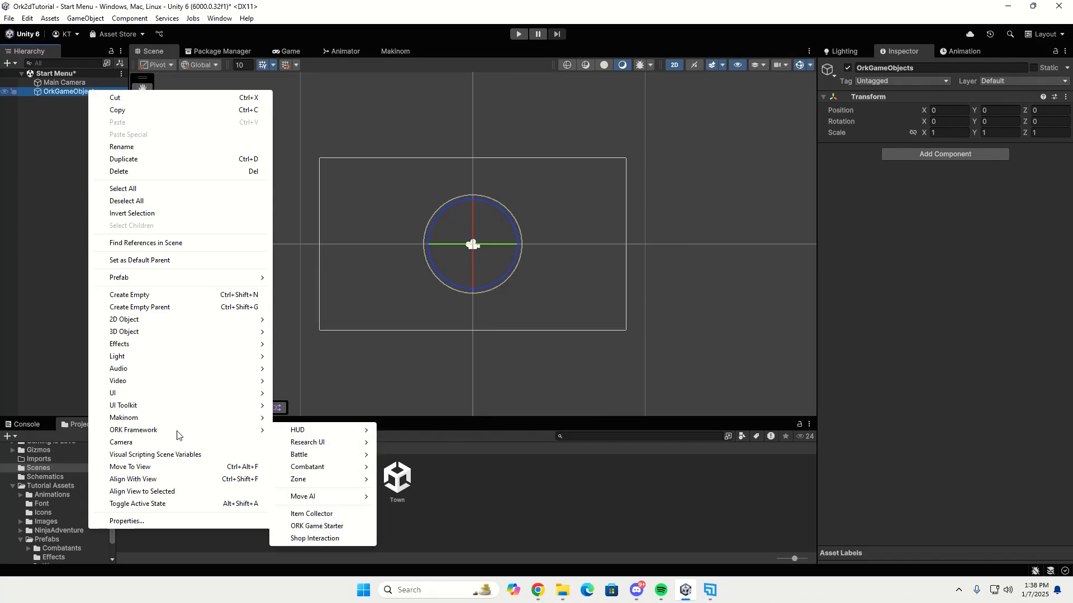
left_click(332, 527)
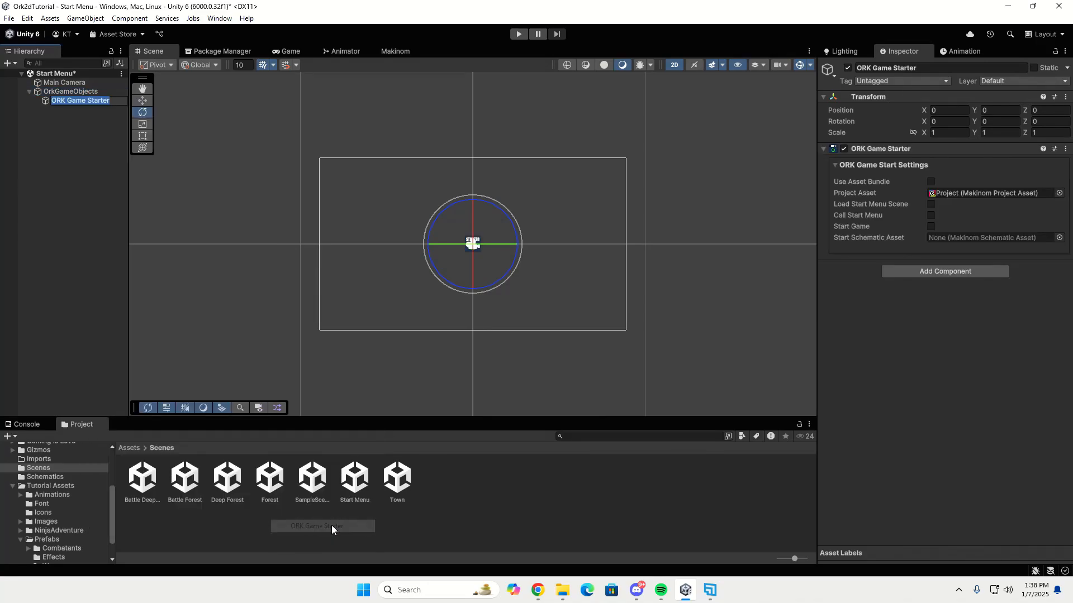
left_click(931, 225)
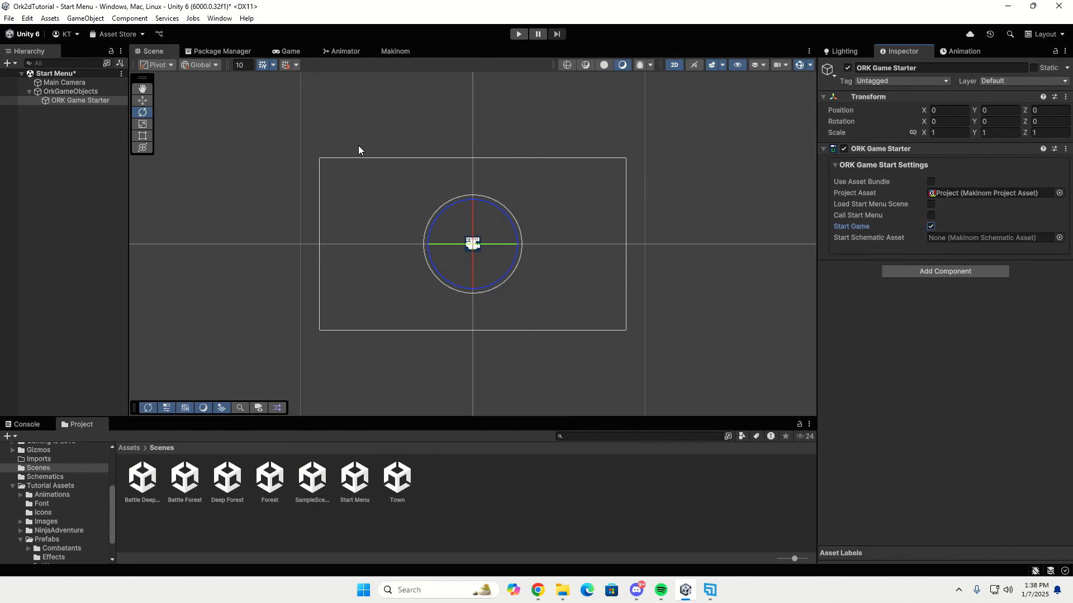
left_click(81, 94)
right_click(81, 93)
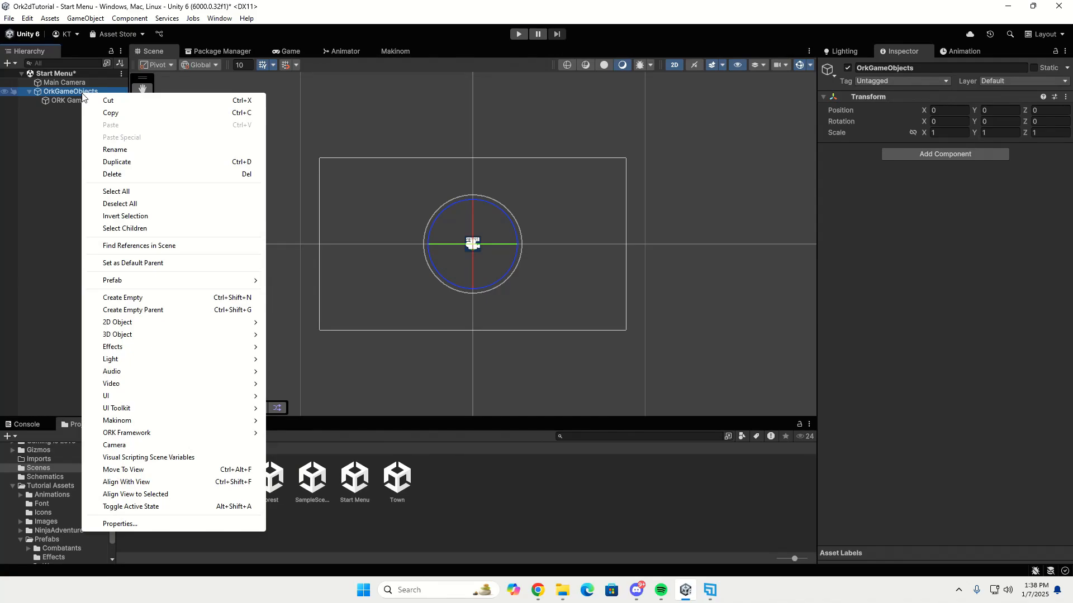
left_click(58, 175)
left_click(82, 100)
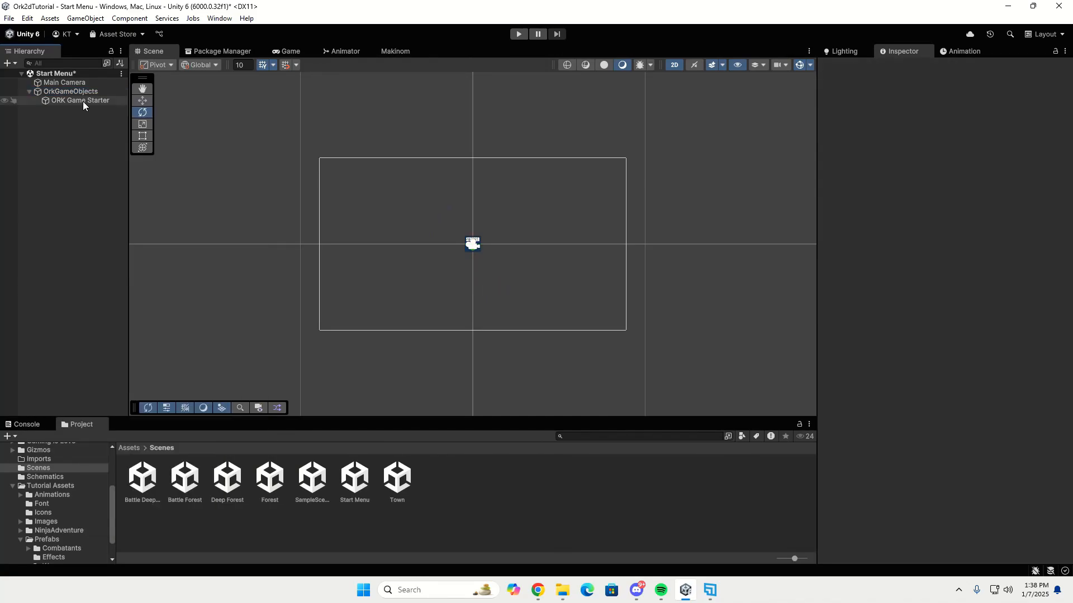
left_click(930, 226)
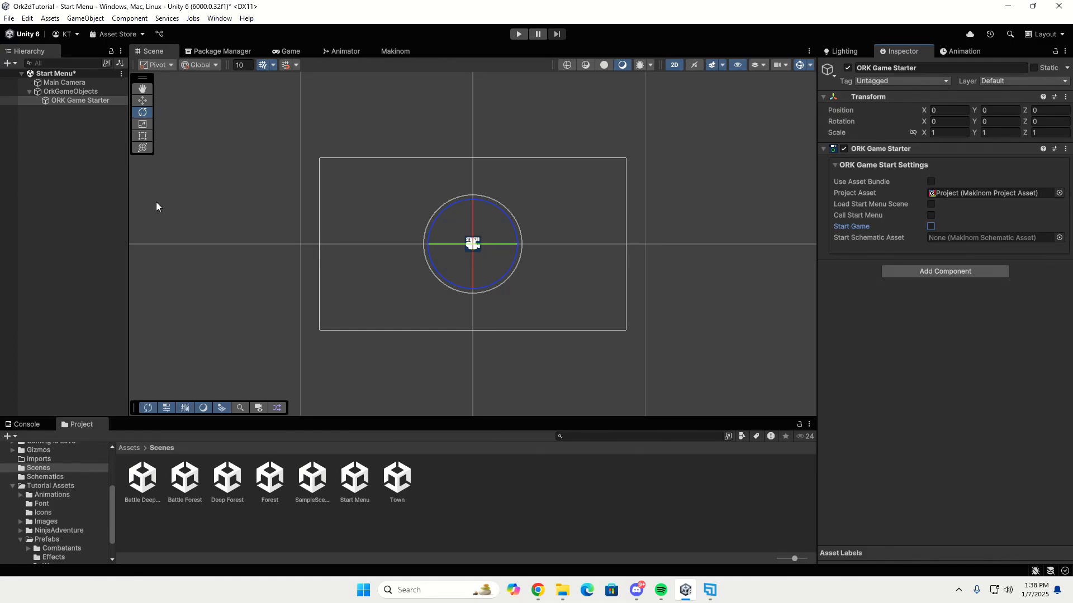
Add a Makinom Music Player under OrkGameObjects, set its Play Type to Stop, and save the Start Menu scene.
left_click(88, 93)
right_click(88, 93)
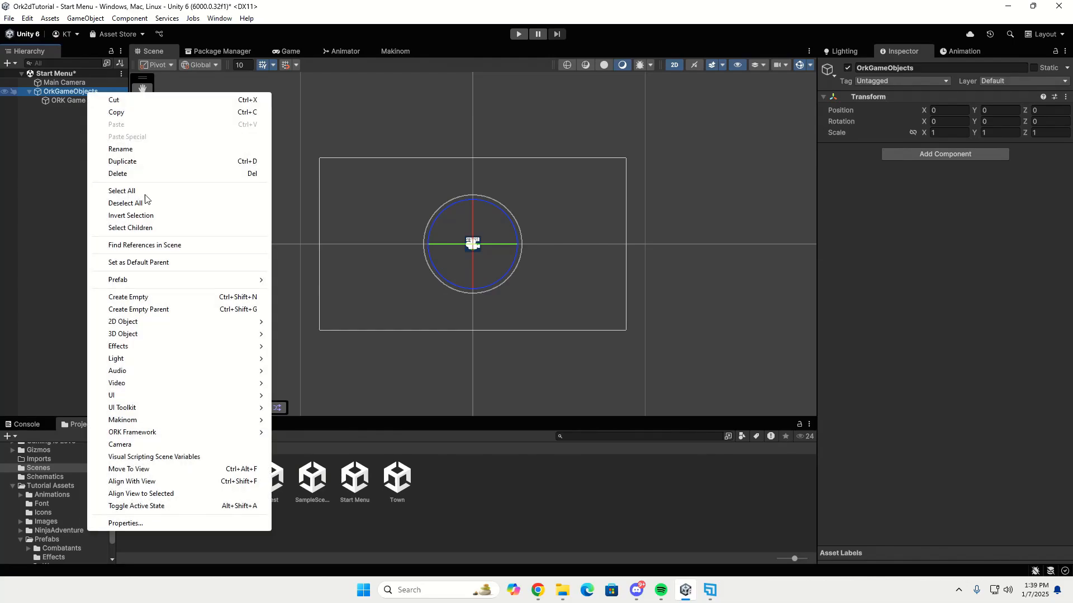
mouse_move(160, 424)
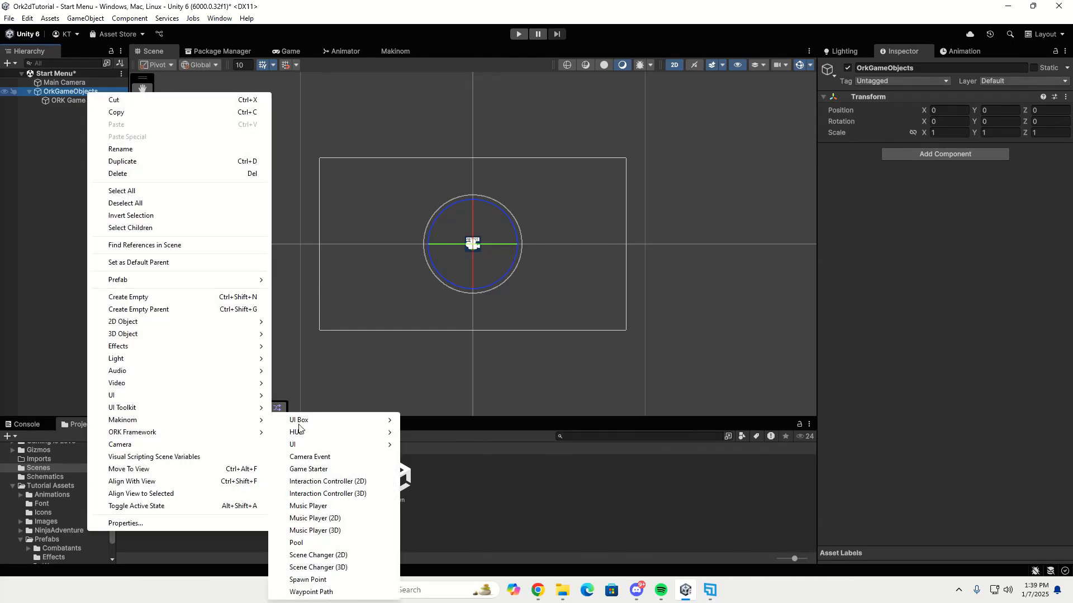
left_click(329, 506)
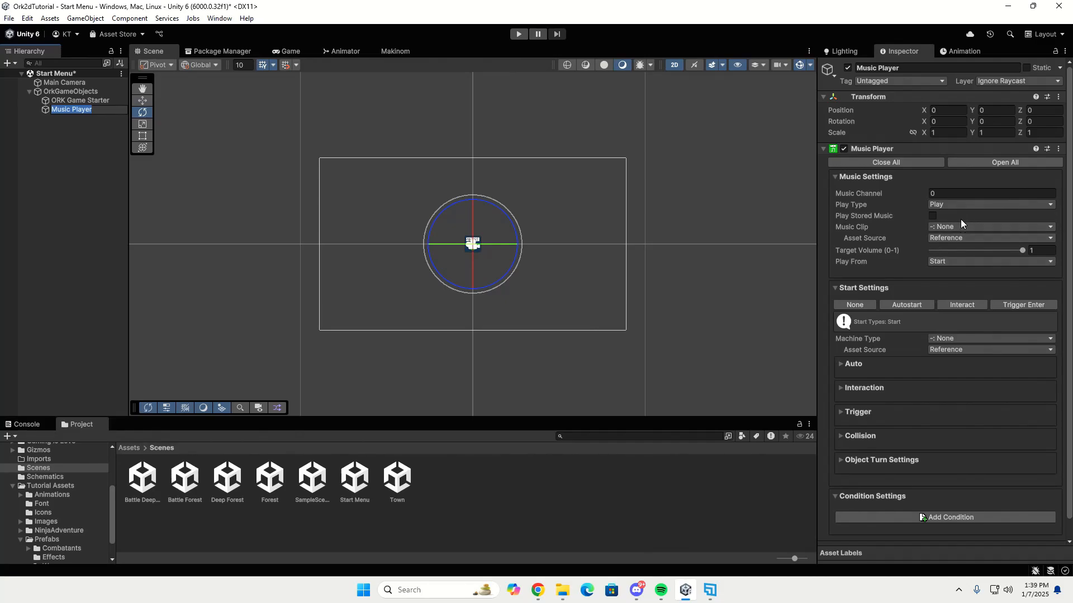
left_click(961, 204)
left_click(962, 316)
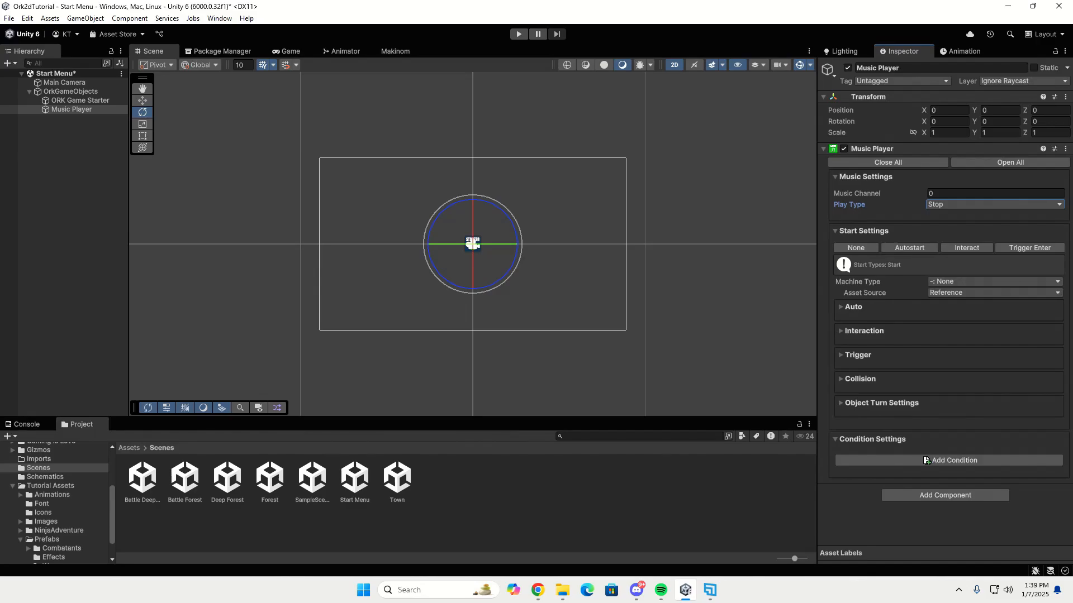
key("ctrl+s")
Open the Town scene and briefly run the game to check its music, then stop it.
left_click(397, 485)
double_click(397, 485)
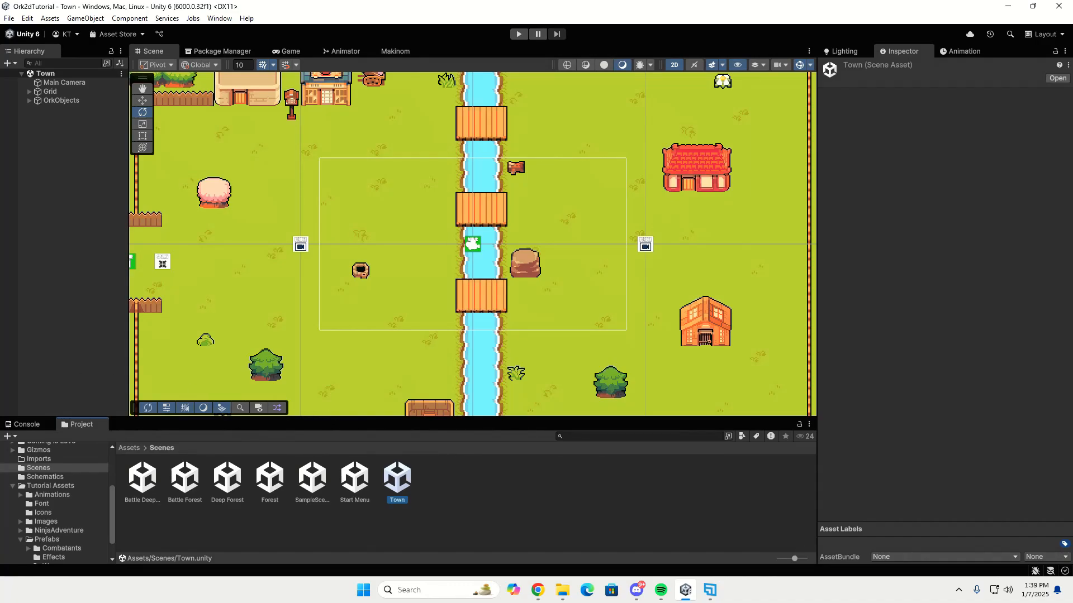
left_click(518, 35)
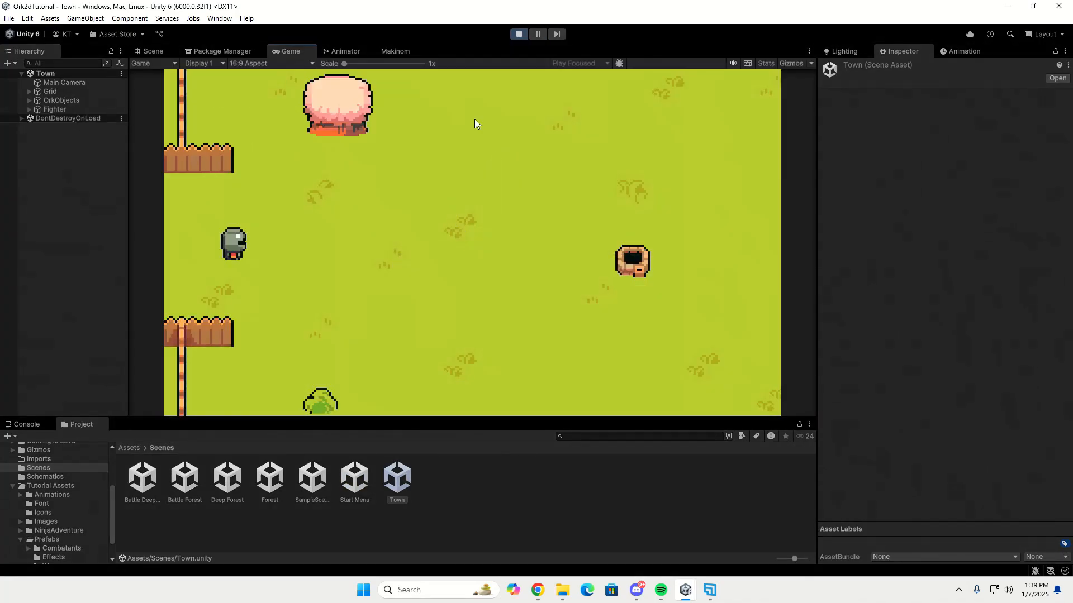
left_click(519, 34)
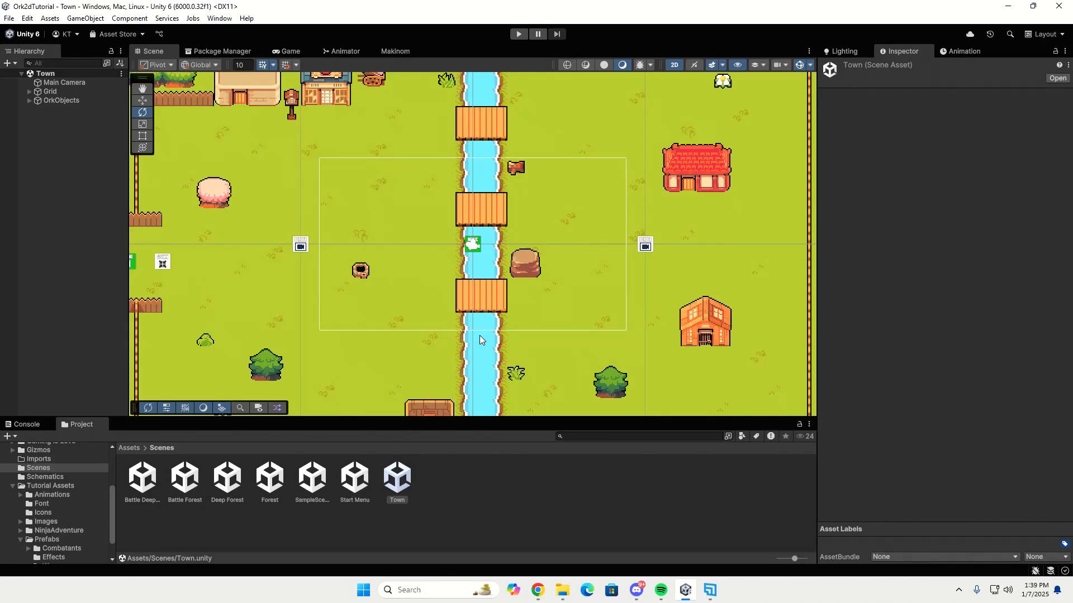
Set the Target Volume of the Town scene's Music Player to 0.3 and save the scene.
left_click(29, 98)
left_click(31, 102)
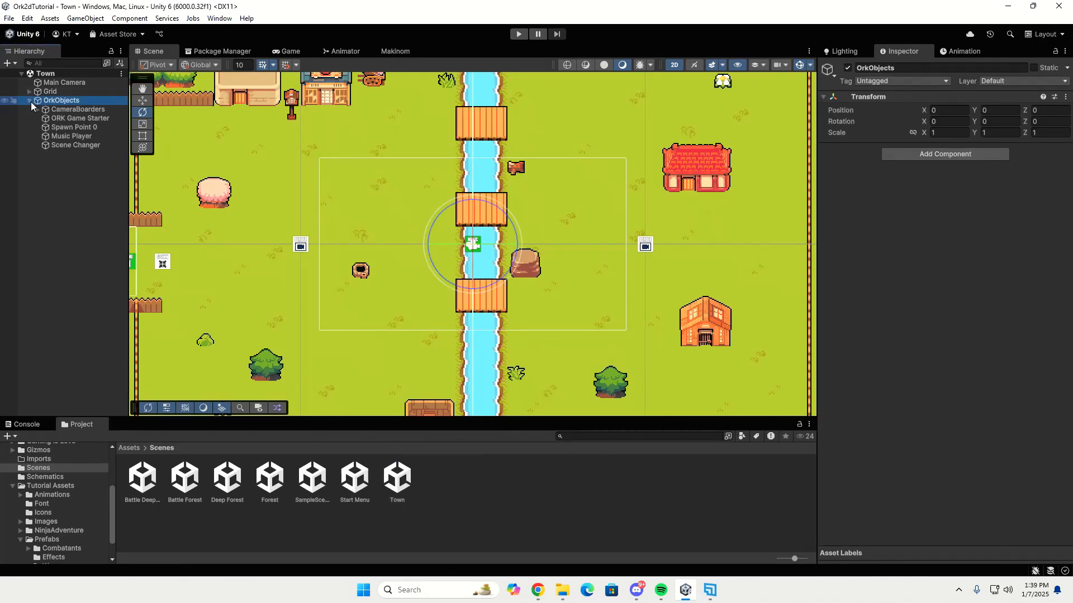
left_click(87, 136)
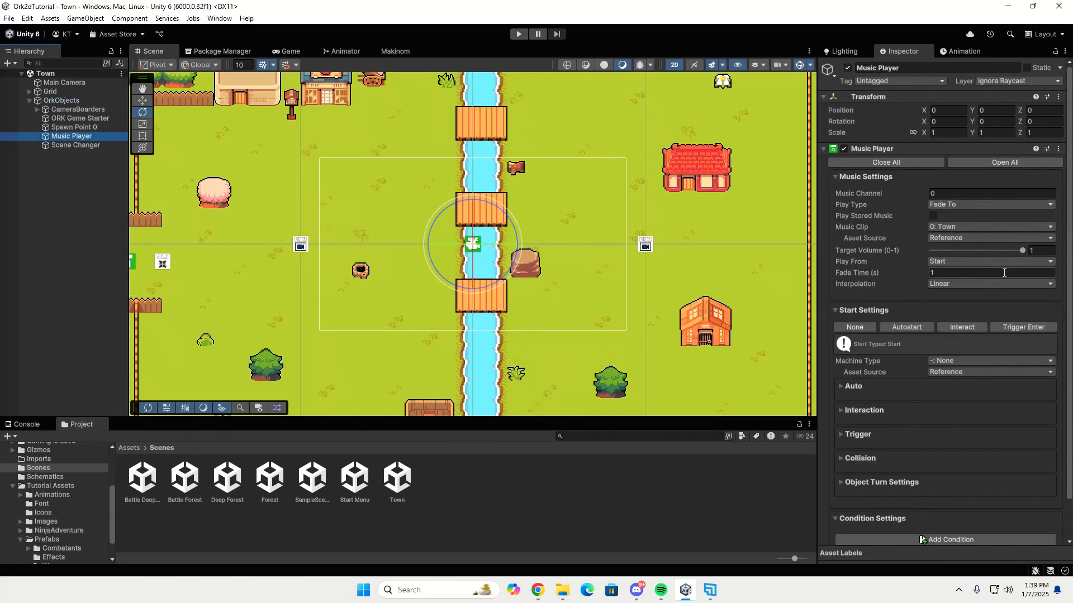
left_click(1041, 251)
type("0.3")
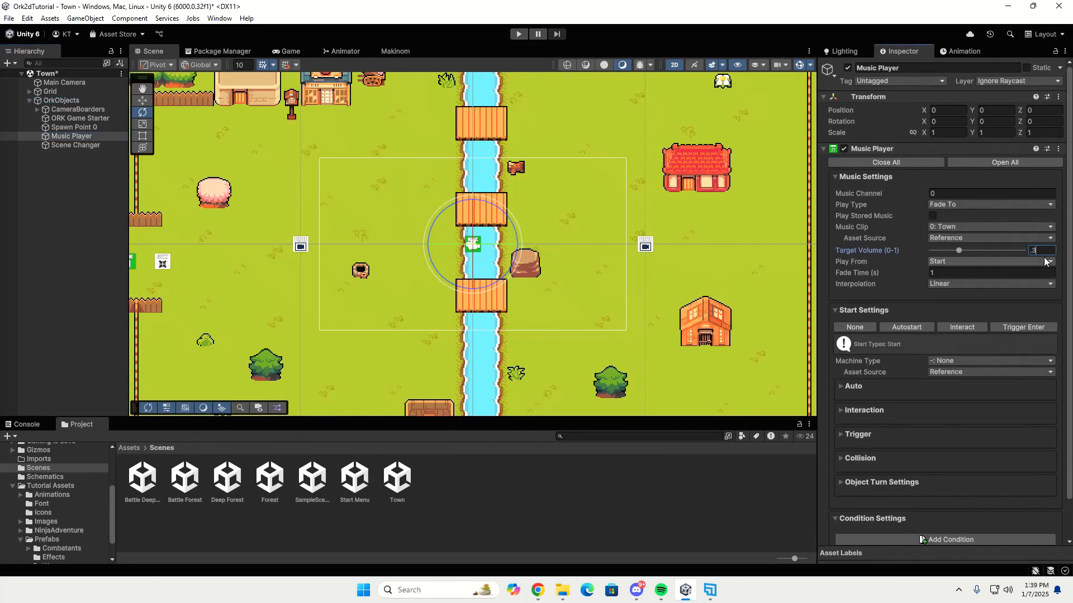
key("ctrl+s")
Open the Forest scene, set its Music Player's Target Volume to 0.3, and save.
double_click(270, 478)
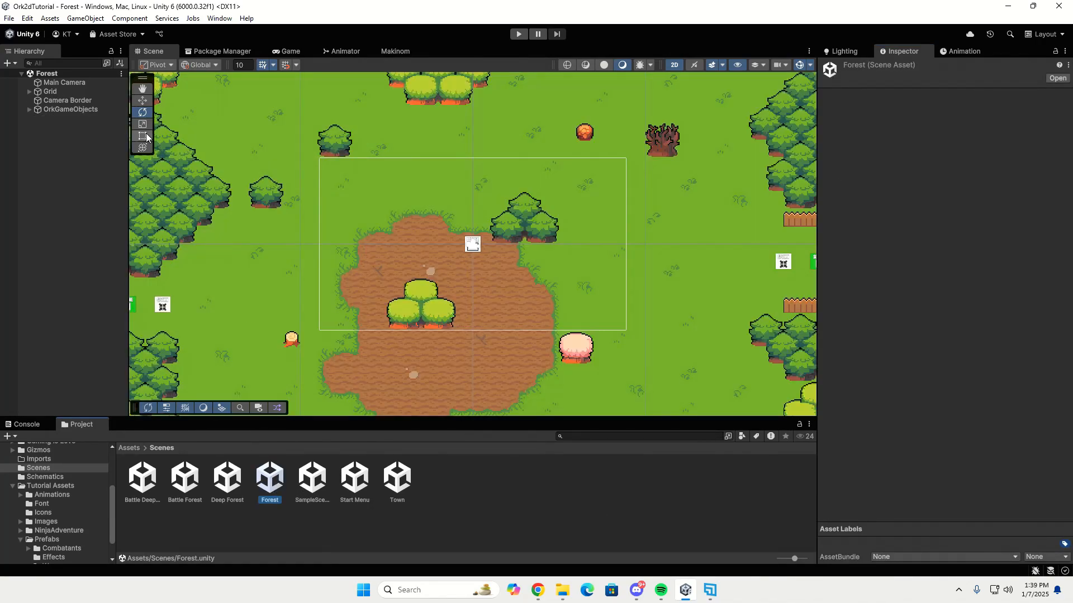
left_click(30, 109)
left_click(72, 118)
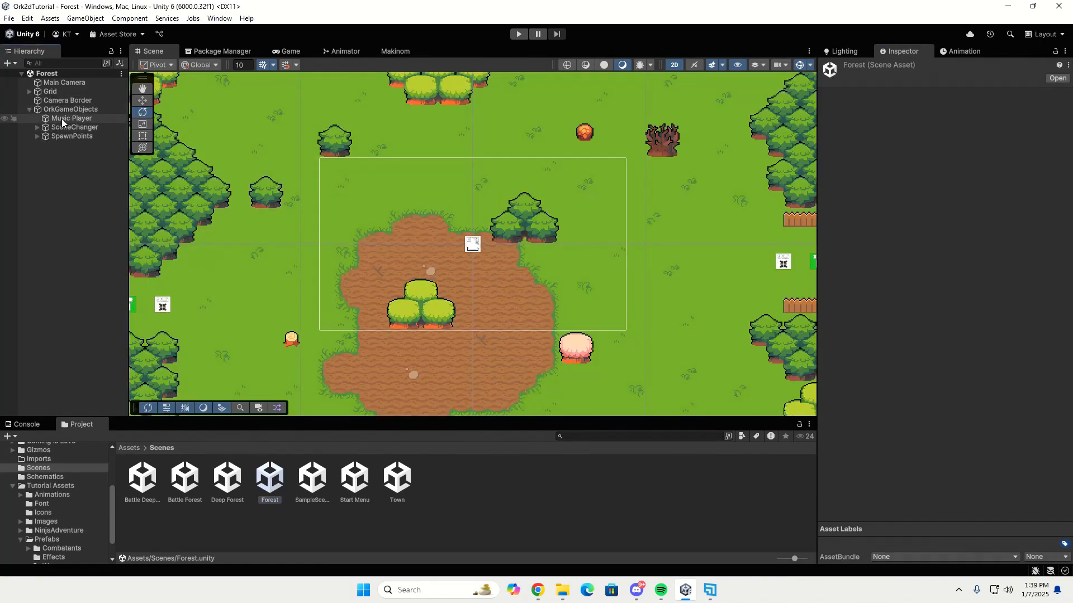
left_click(1050, 251)
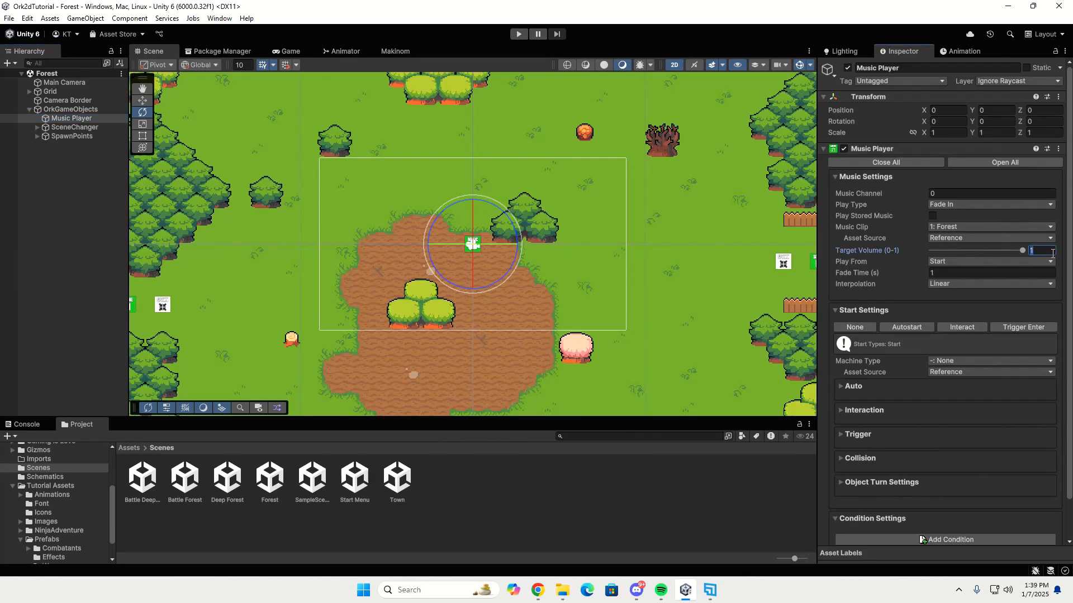
type(".3")
key("ctrl+s")
Run the game from the Town scene and walk the fighter through the western scene changer into Forest.
double_click(396, 477)
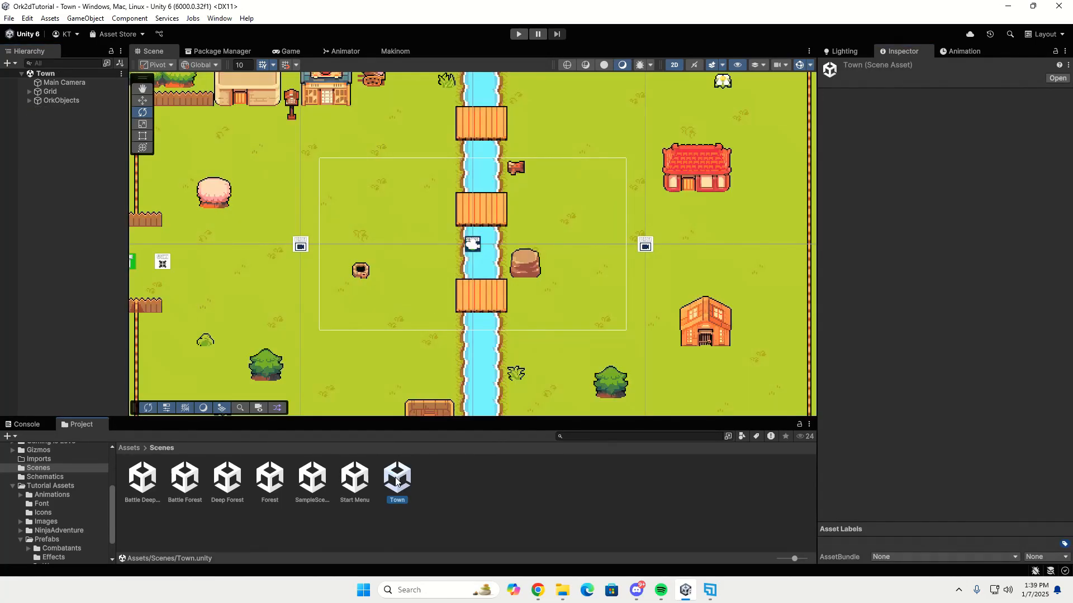
left_click(519, 33)
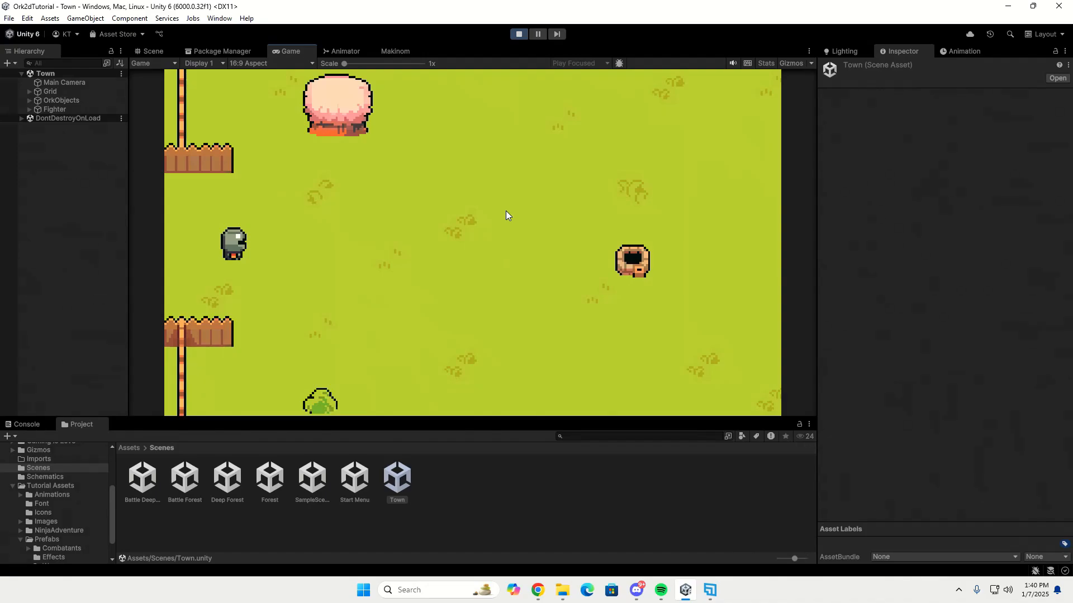
key("d")
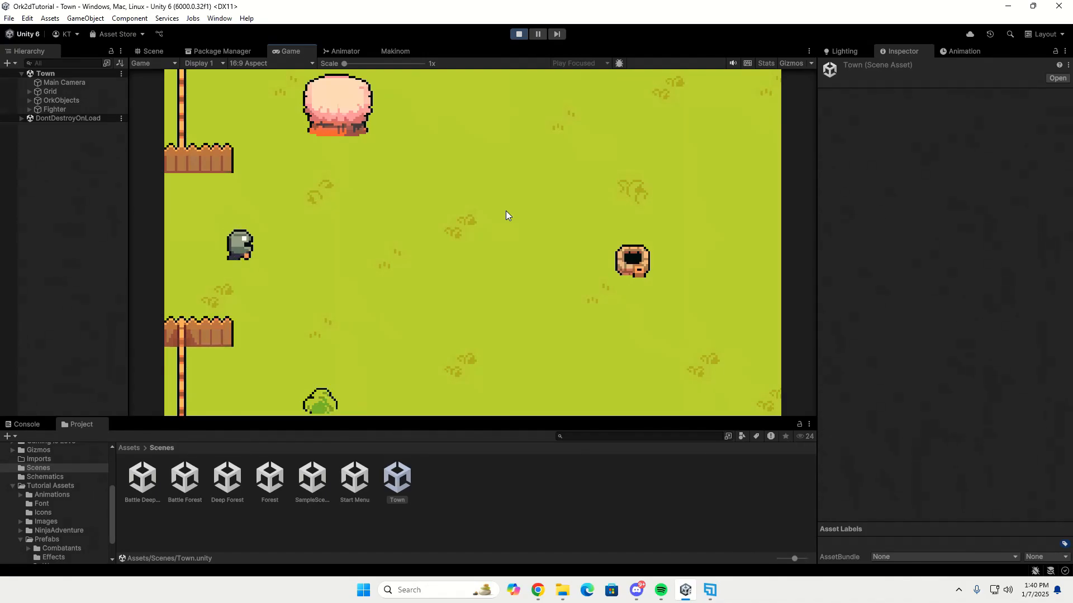
key("w")
key("a")
key("s")
key("d")
key("a")
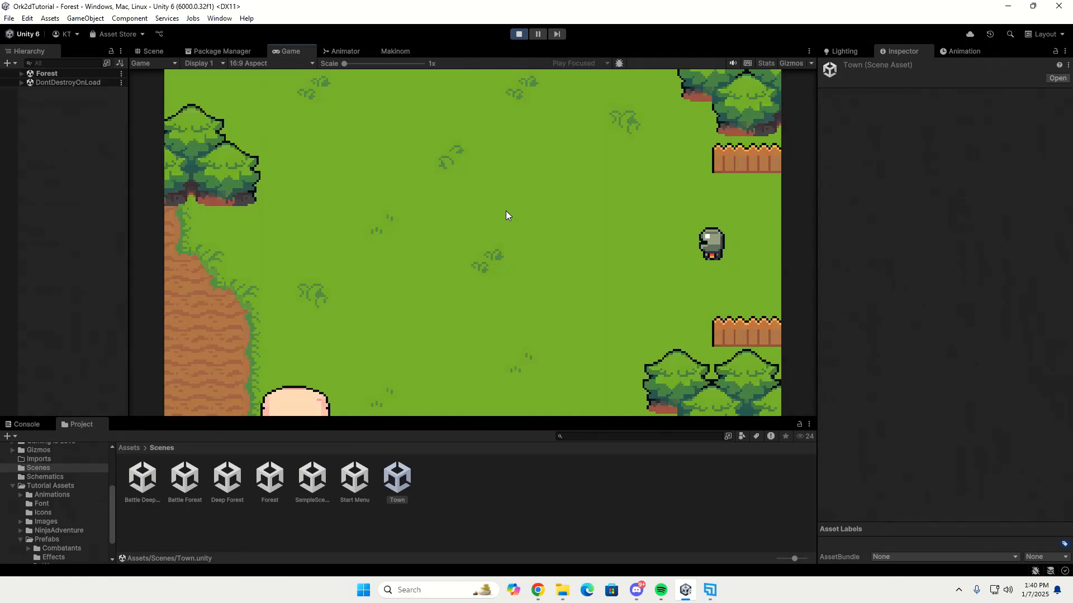
Walk the fighter west across the Forest scene and around its dirt clearing to play-test movement.
key("a")
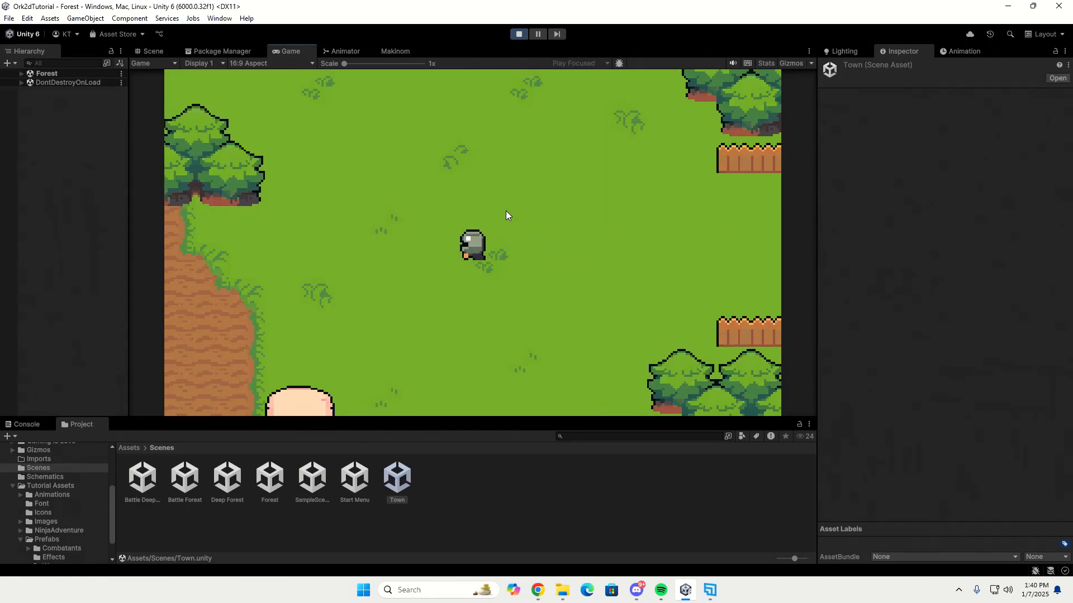
key("w")
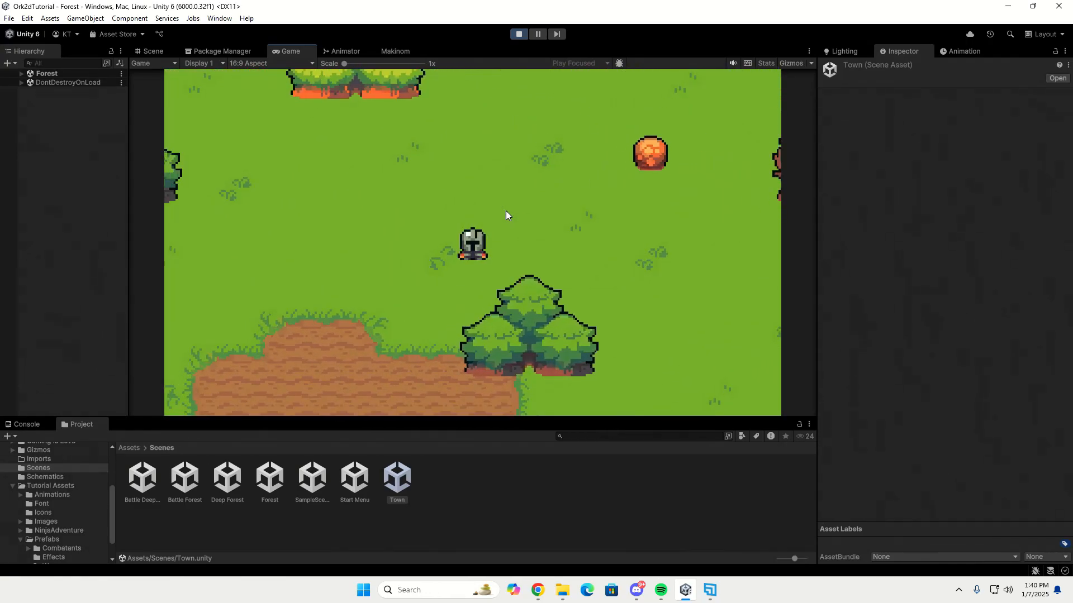
key("s")
key("s")
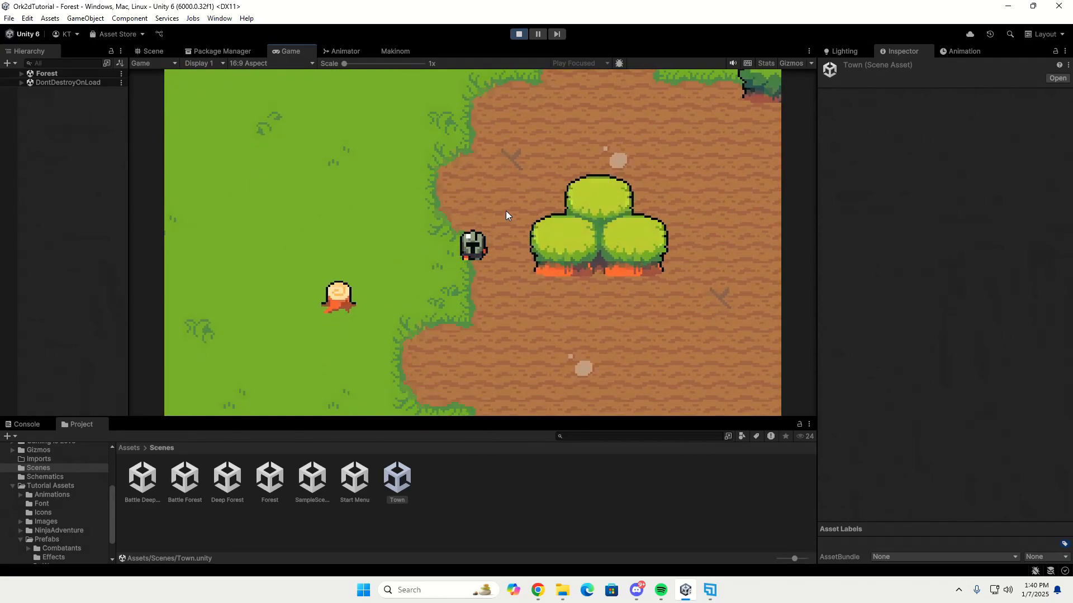
key("d")
key("s")
key("a")
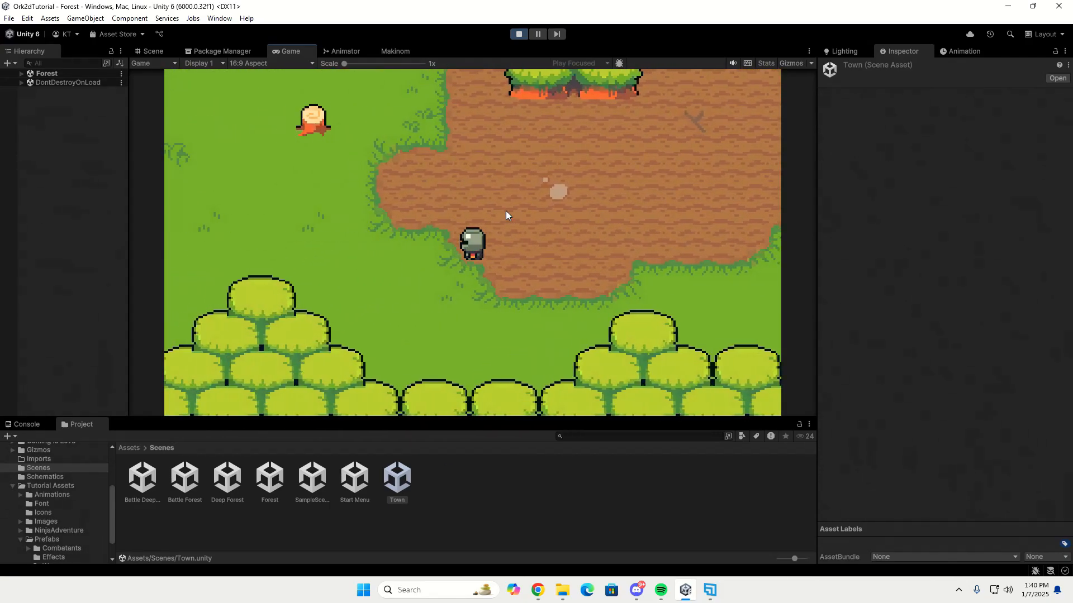
Take the fighter through Forest's western scene changer into Deep Forest, walk further west, and stop the game.
key("w")
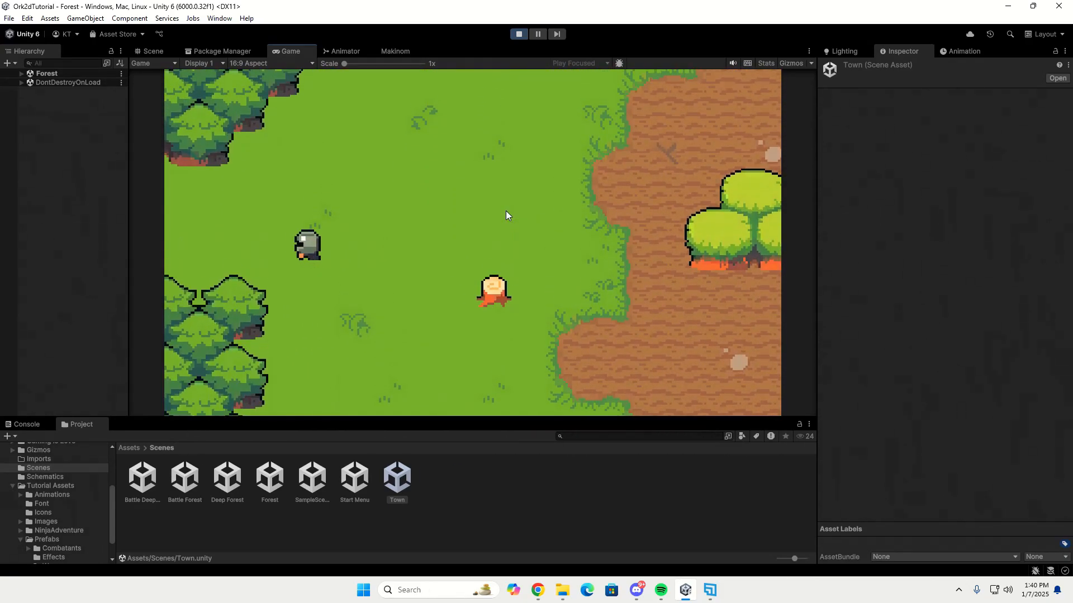
key("a")
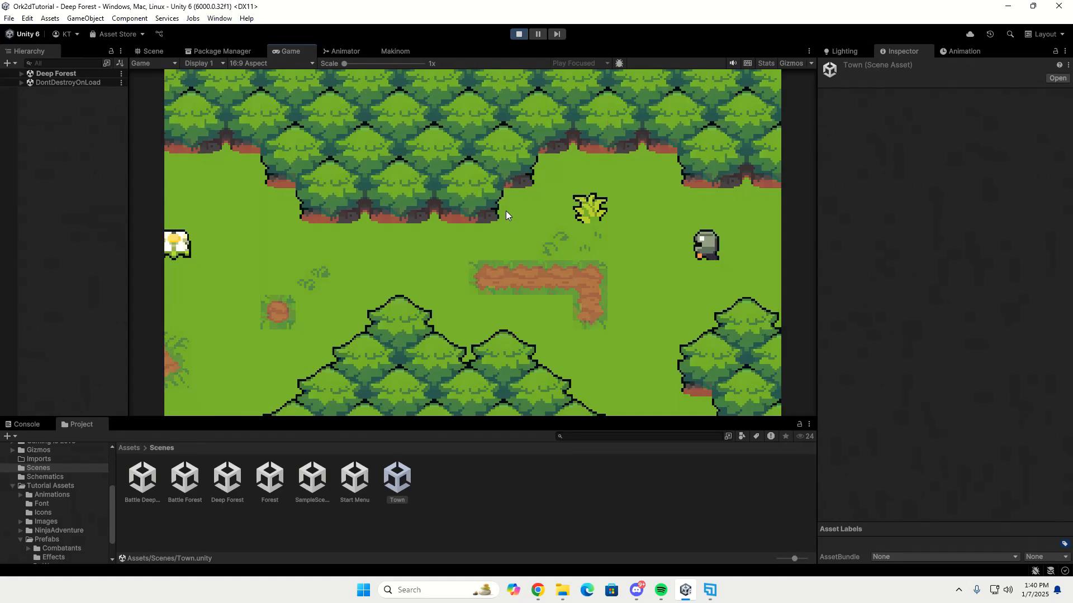
key("a")
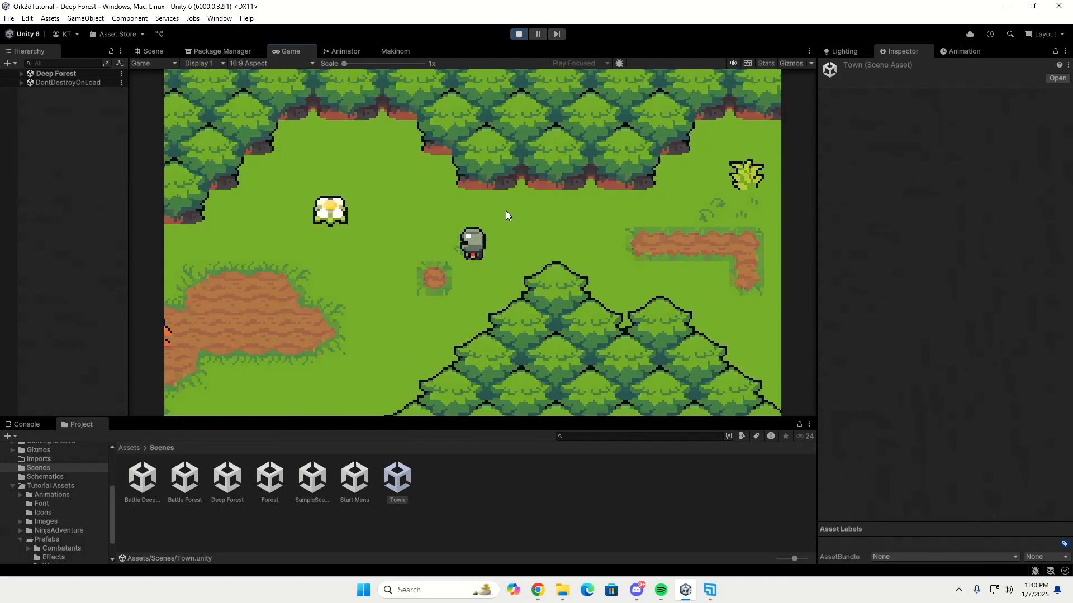
key("a")
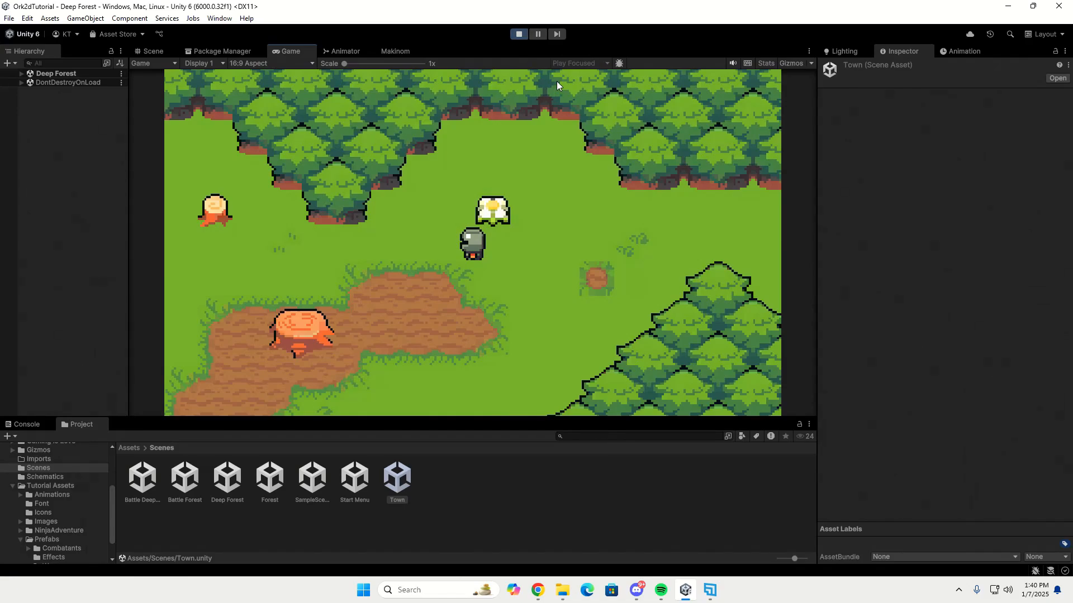
left_click(519, 34)
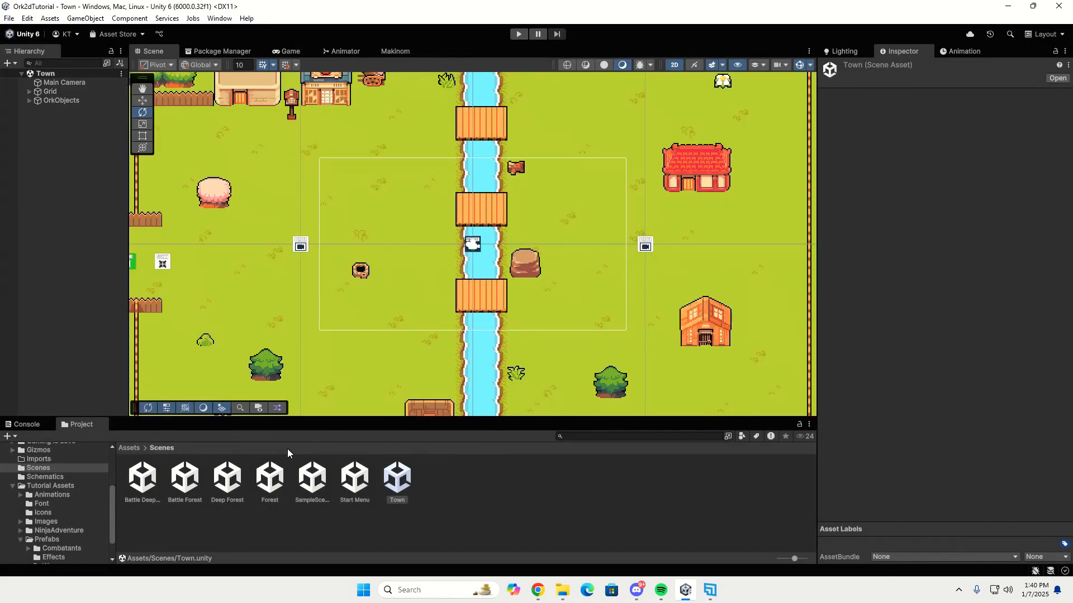
Open the Forest scene and briefly run the game directly from it, then stop it.
double_click(277, 484)
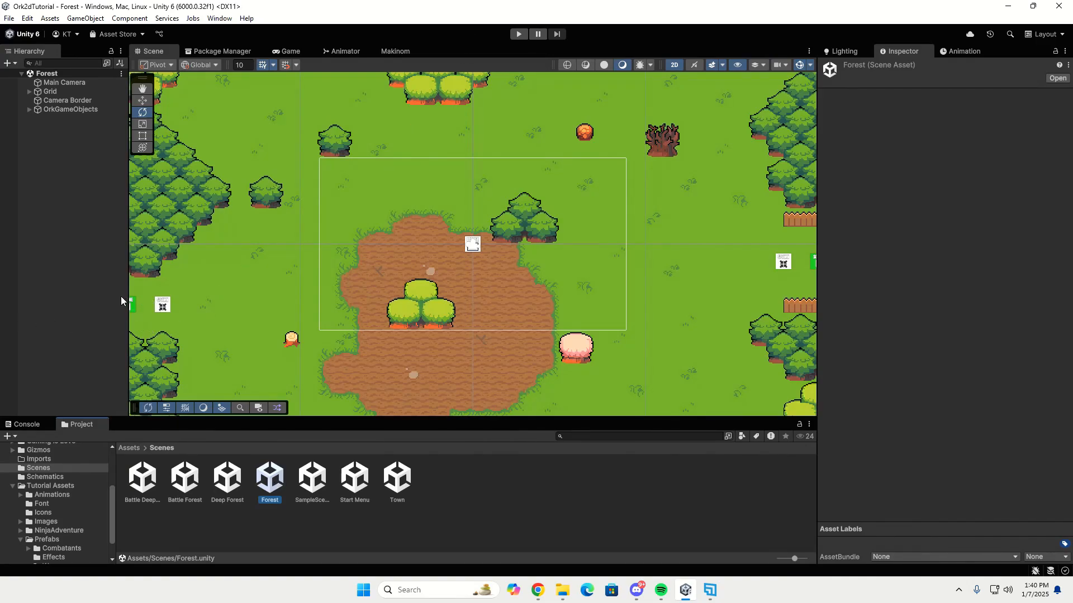
left_click(515, 35)
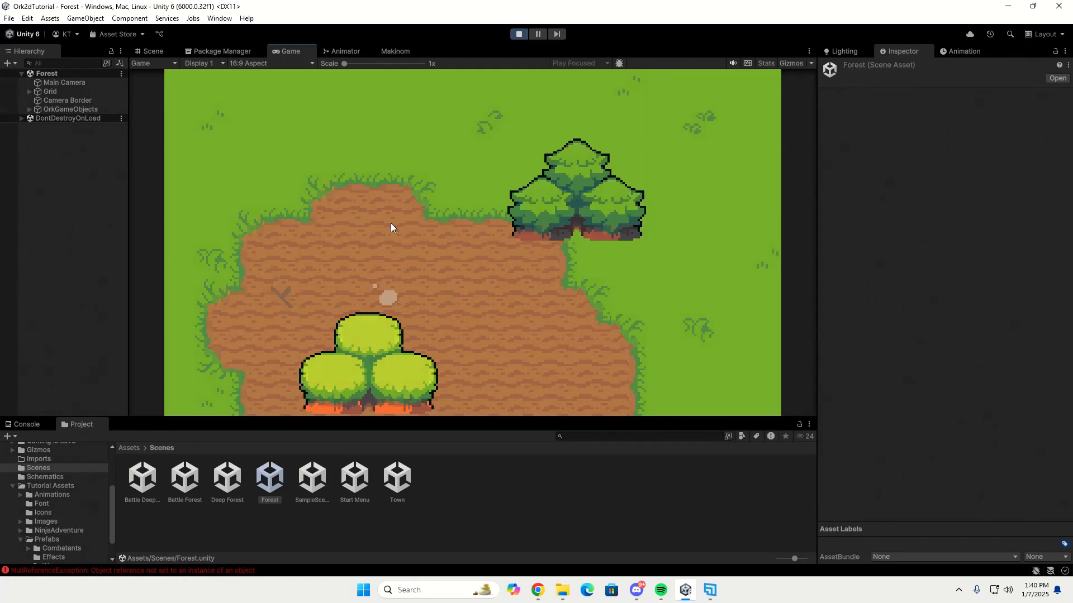
left_click(520, 38)
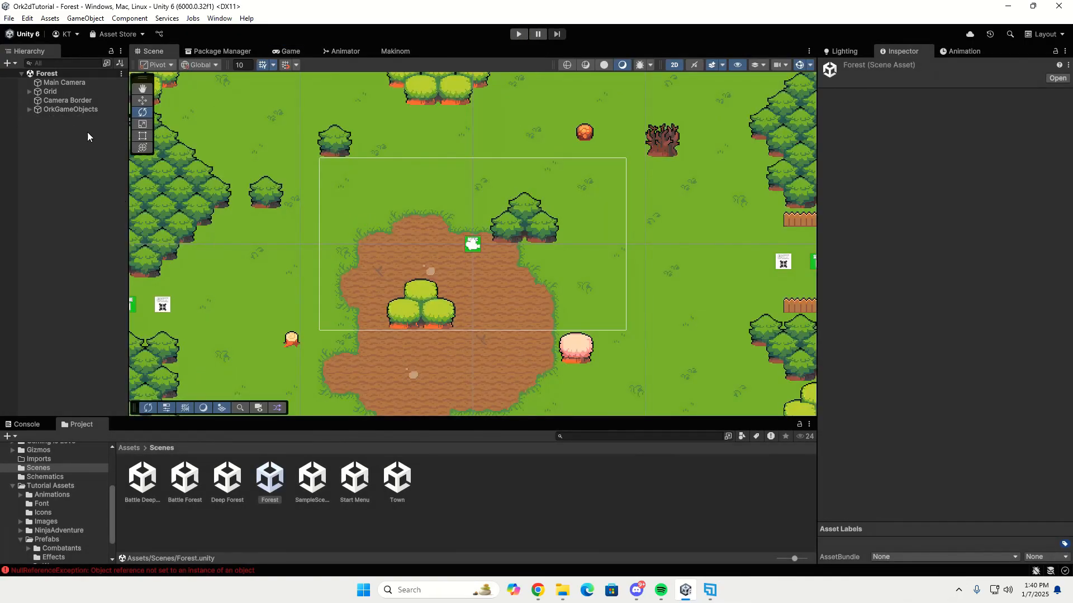
Add an ORK Game Starter under OrkGameObjects in the Forest scene.
left_click(75, 109)
right_click(74, 110)
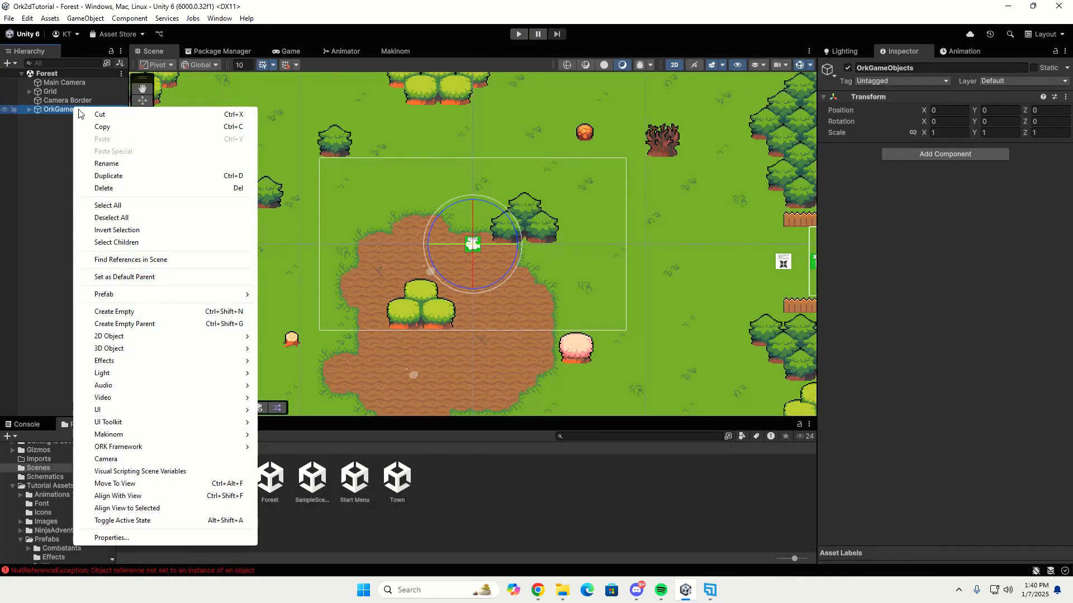
mouse_move(152, 447)
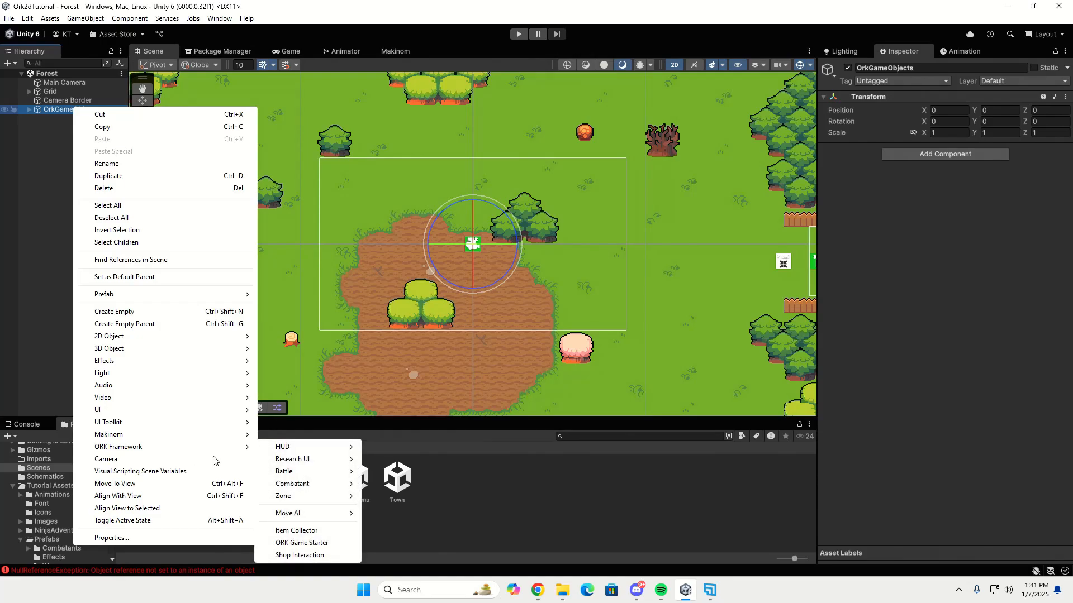
left_click(321, 543)
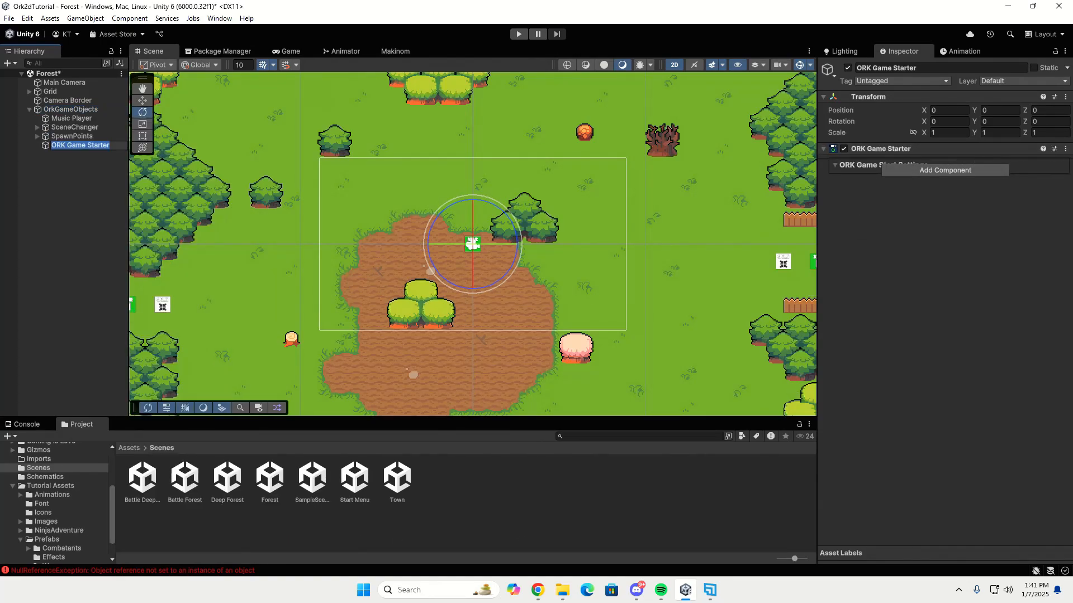
left_click(941, 261)
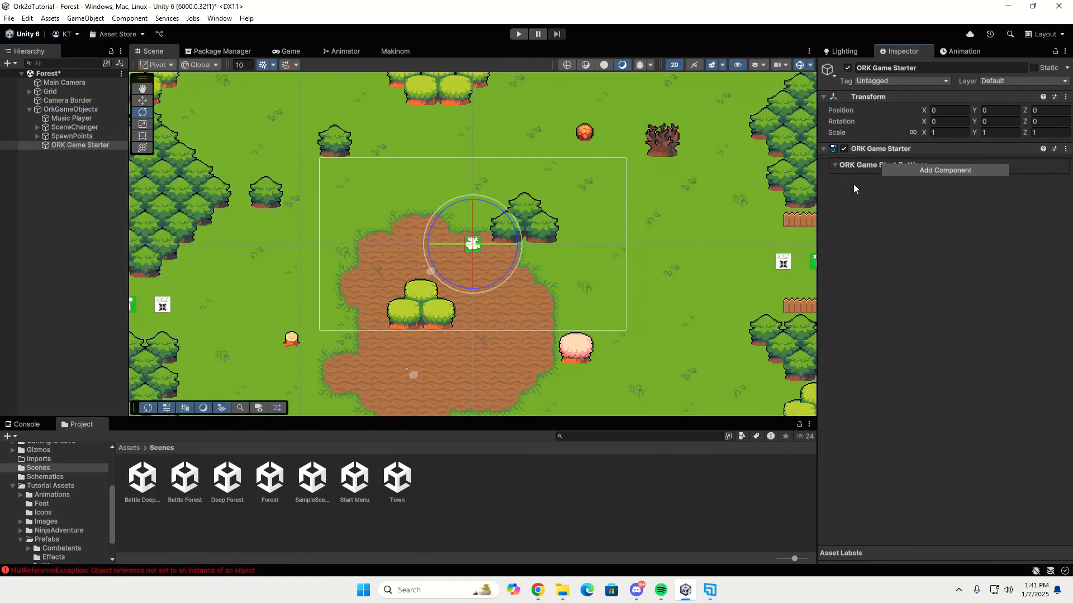
Remove the ORK Game Starter's component and delete the ORK Game Starter object from the Forest scene.
left_click(824, 149)
left_click(824, 148)
left_click(1065, 149)
left_click(1007, 208)
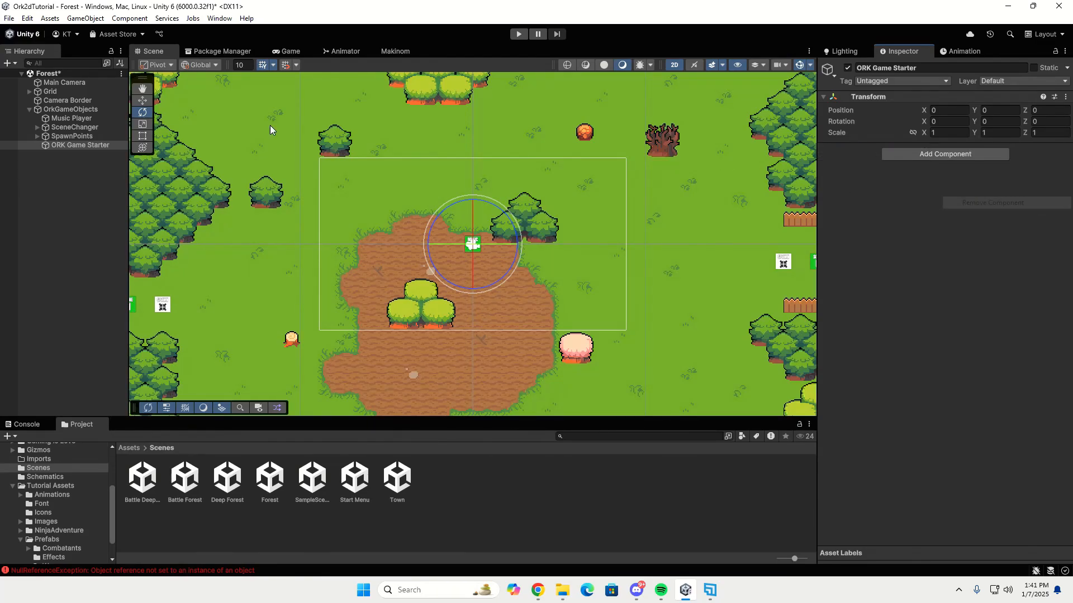
left_click(80, 146)
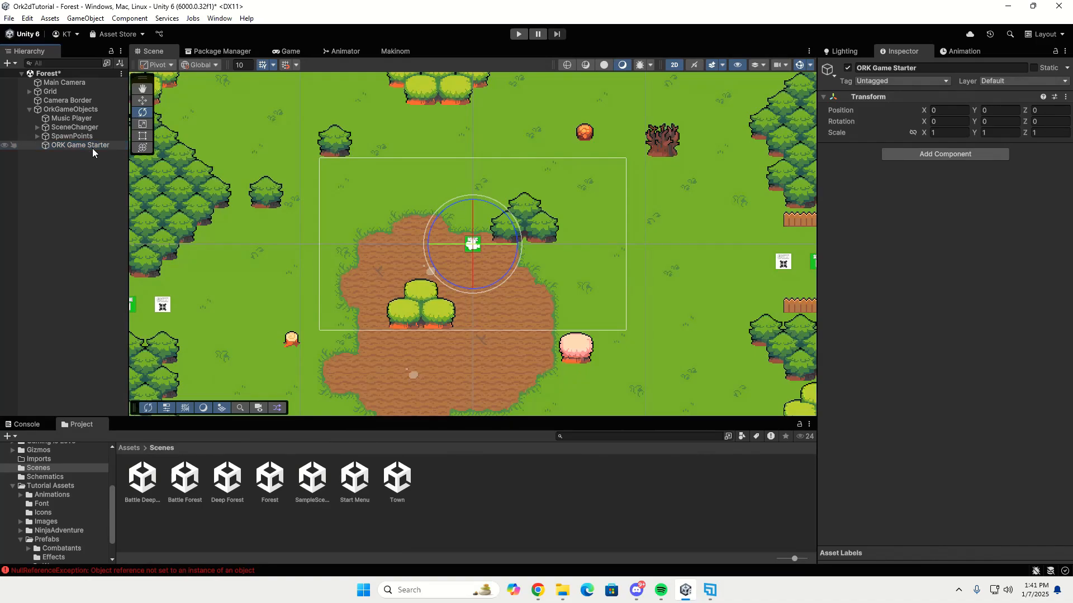
key("Delete")
Create a fresh ORK Game Starter under Forest's OrkGameObjects and briefly run the game with its default settings.
left_click(97, 110)
right_click(97, 115)
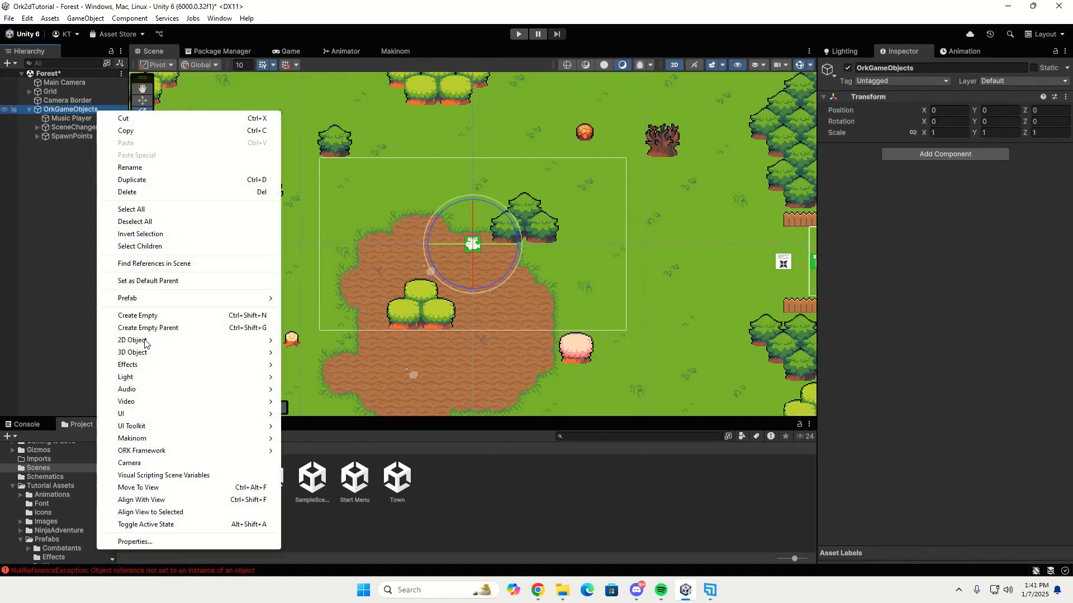
mouse_move(156, 457)
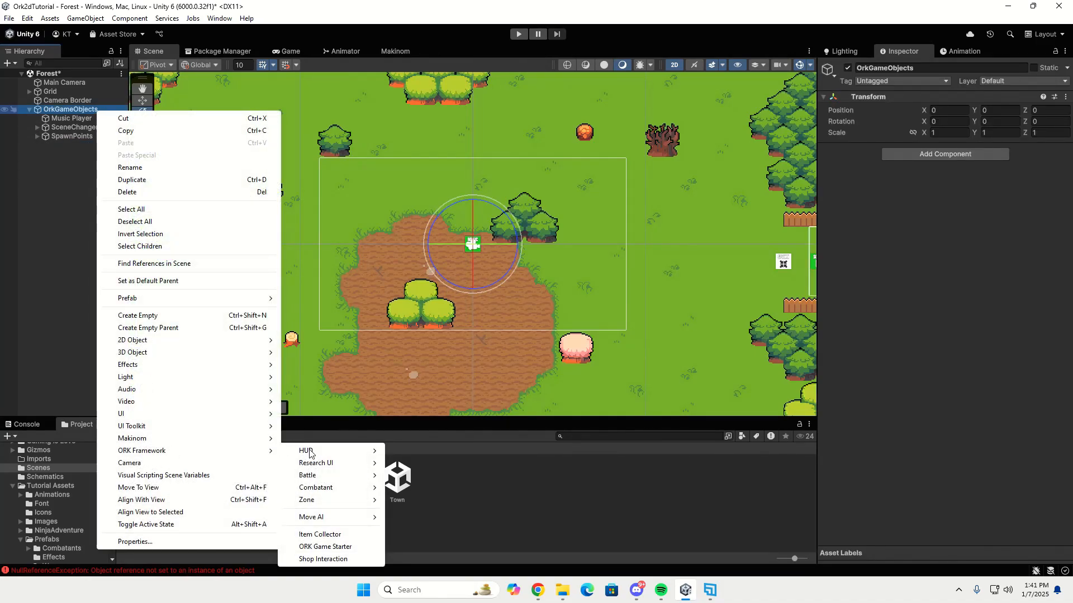
left_click(332, 547)
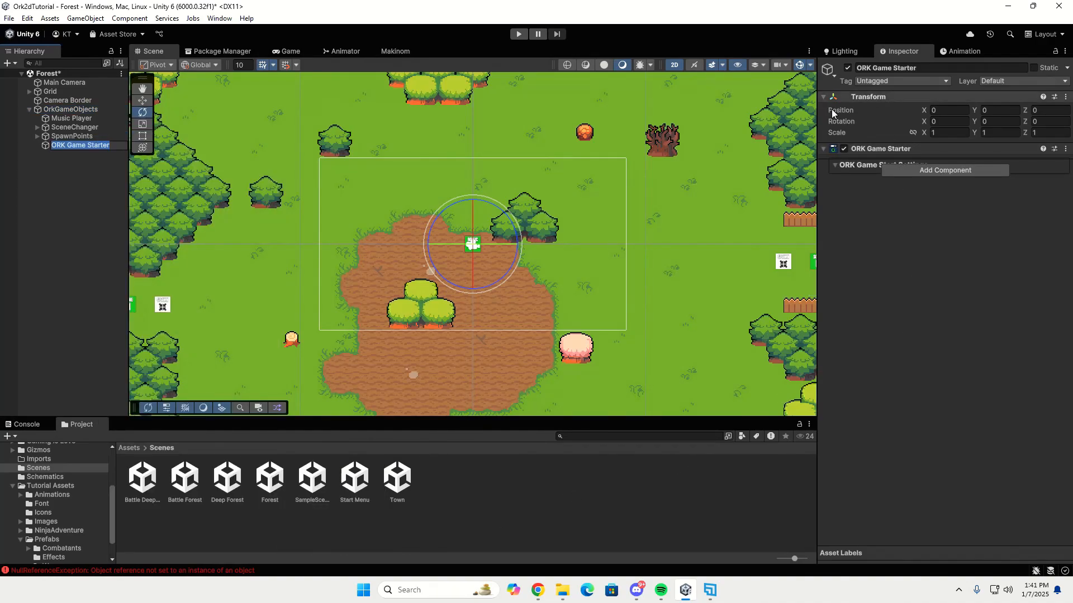
left_click(823, 151)
left_click(822, 151)
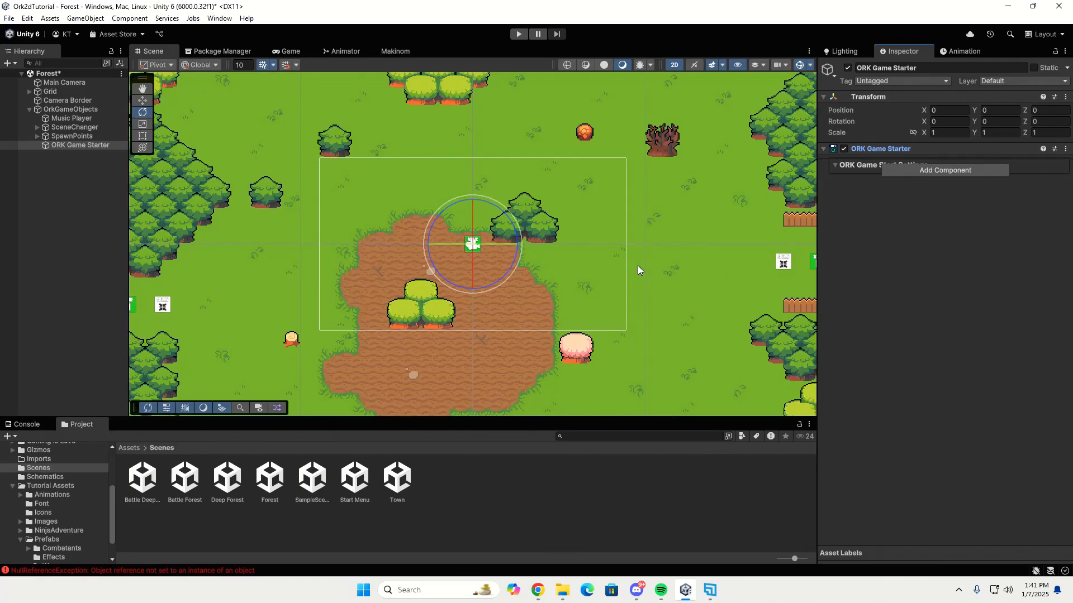
left_click(518, 34)
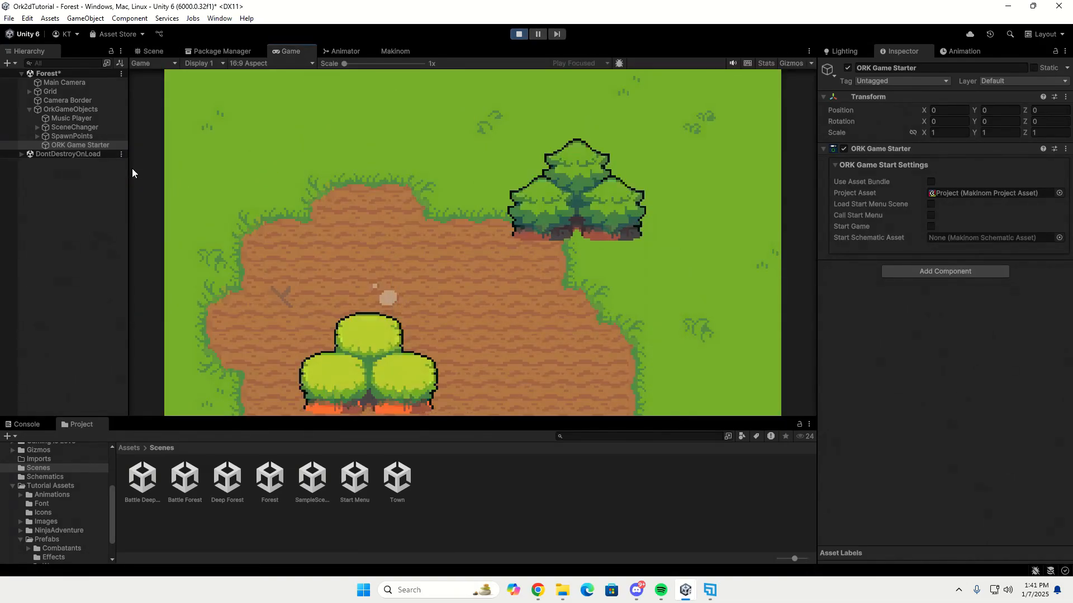
left_click(520, 35)
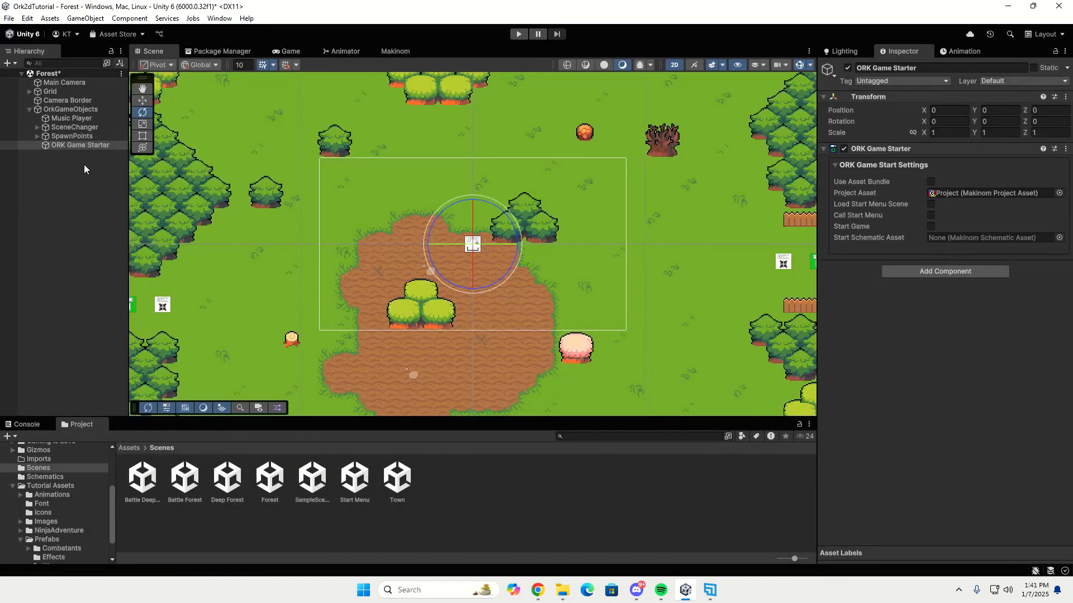
Enable Start Game on Forest's ORK Game Starter, run the game, and walk the fighter west toward the scene changer.
left_click(931, 227)
left_click(517, 35)
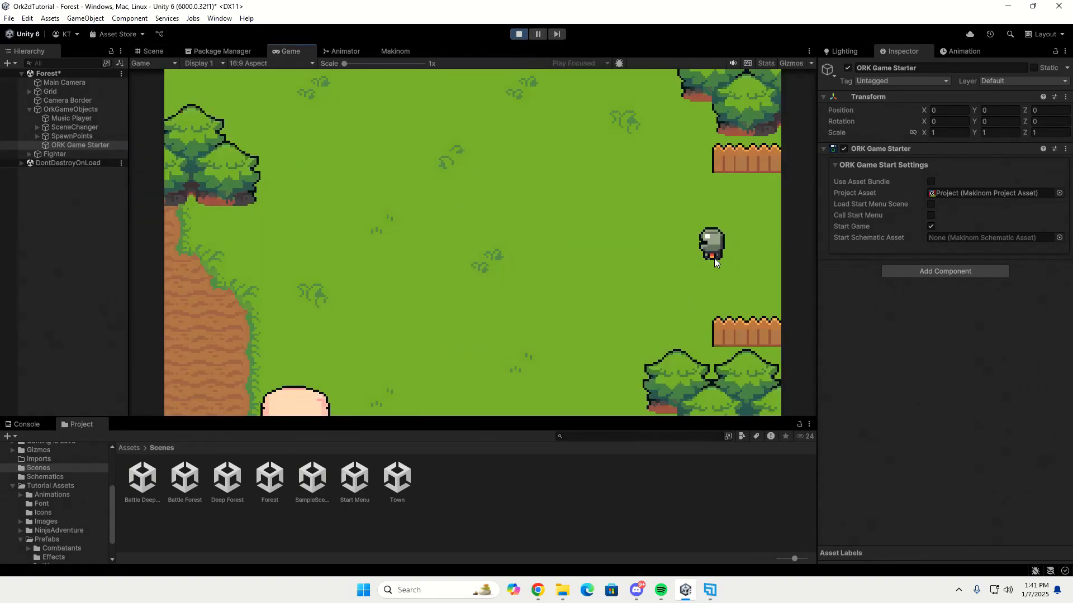
key("Left")
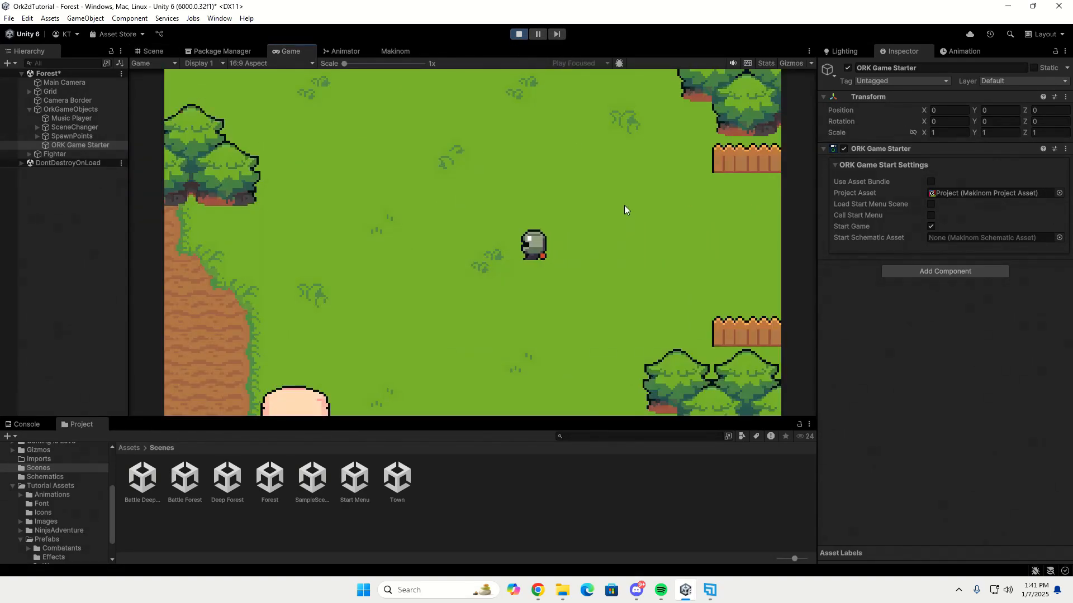
key("Left")
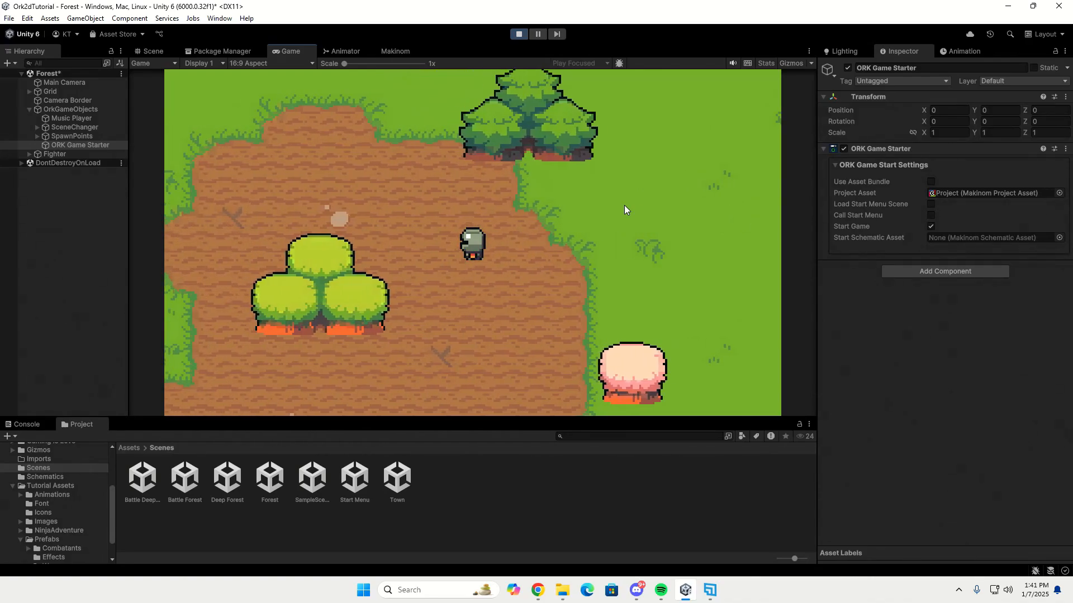
key("Up")
key("Left")
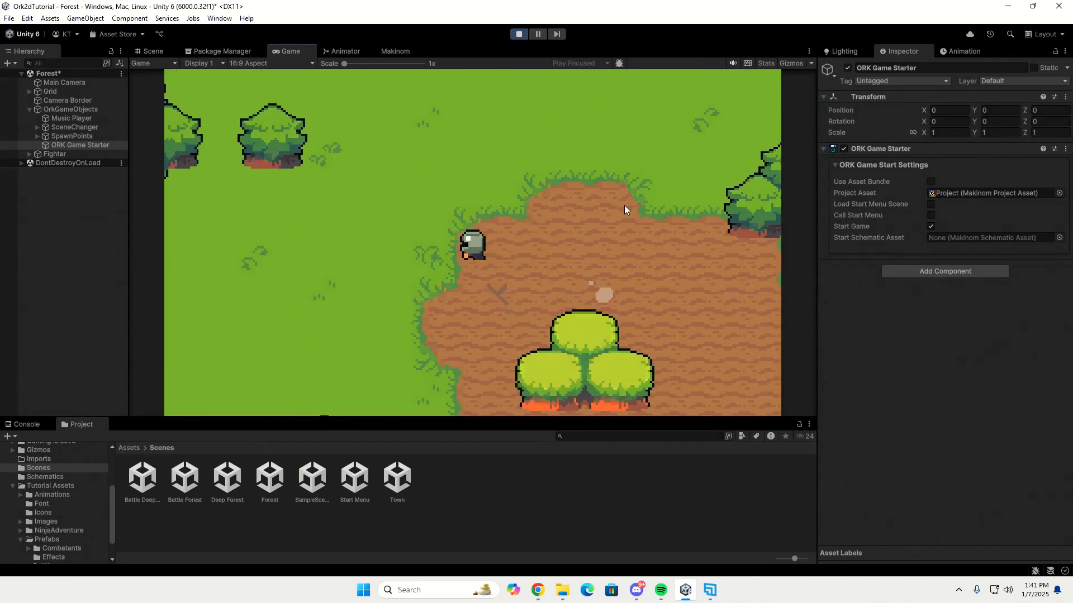
key("Down")
key("Left")
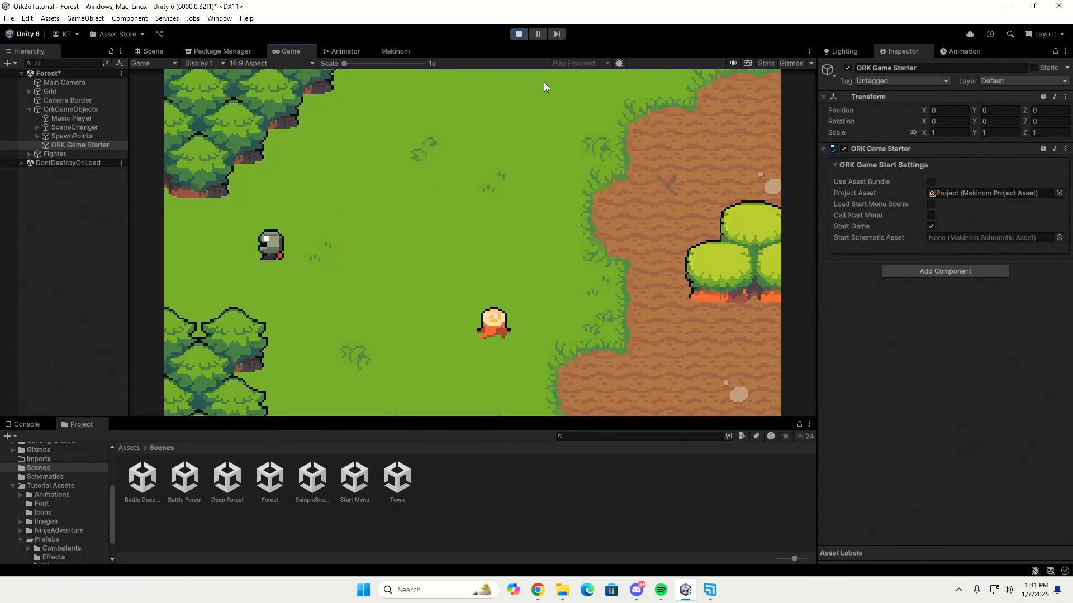
Pause the game before the western scene changer, resume to walk the fighter into Deep Forest, and pause again.
left_click(537, 35)
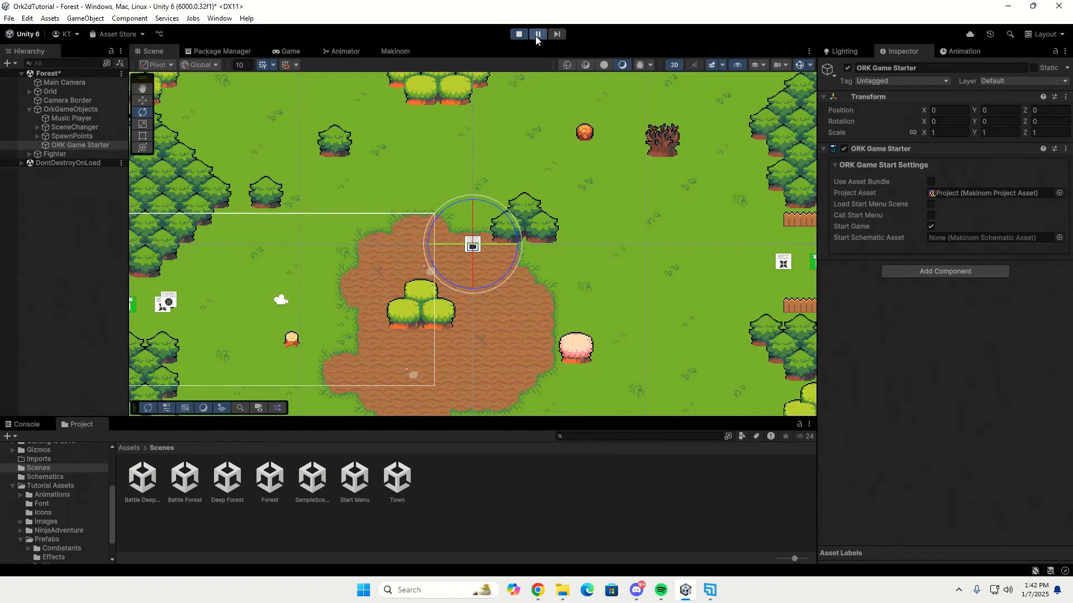
key("Left")
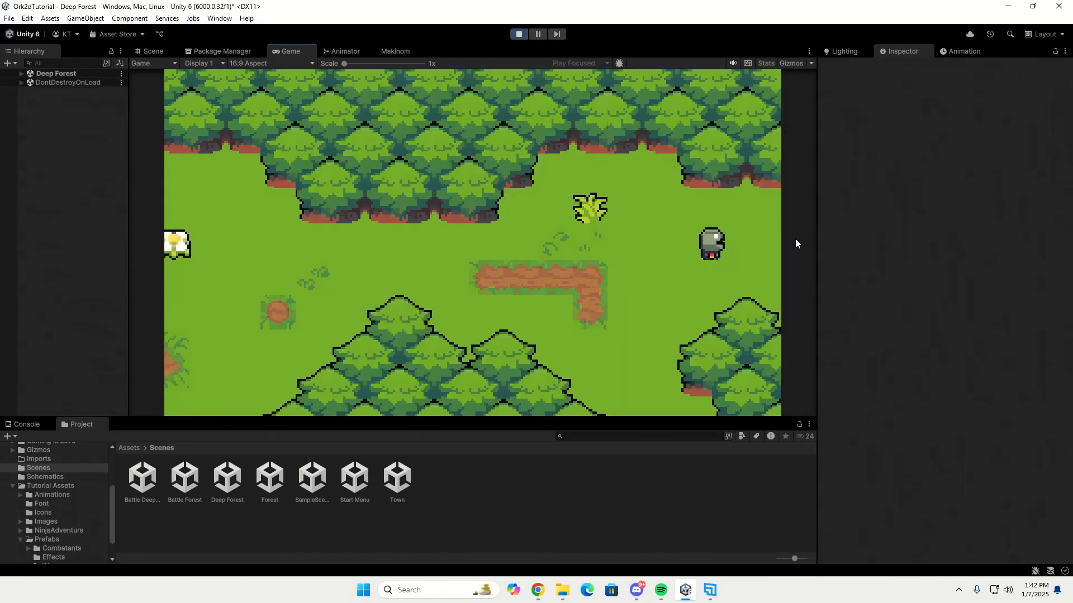
left_click(538, 35)
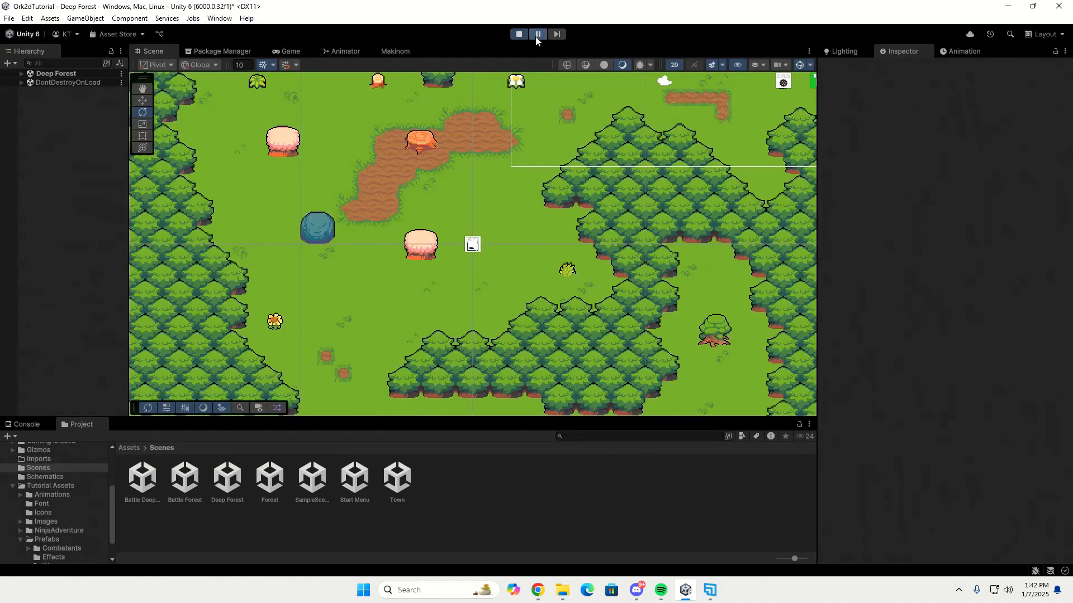
Stop the game and open the Deep Forest scene without saving the changes to Forest.
left_click(519, 34)
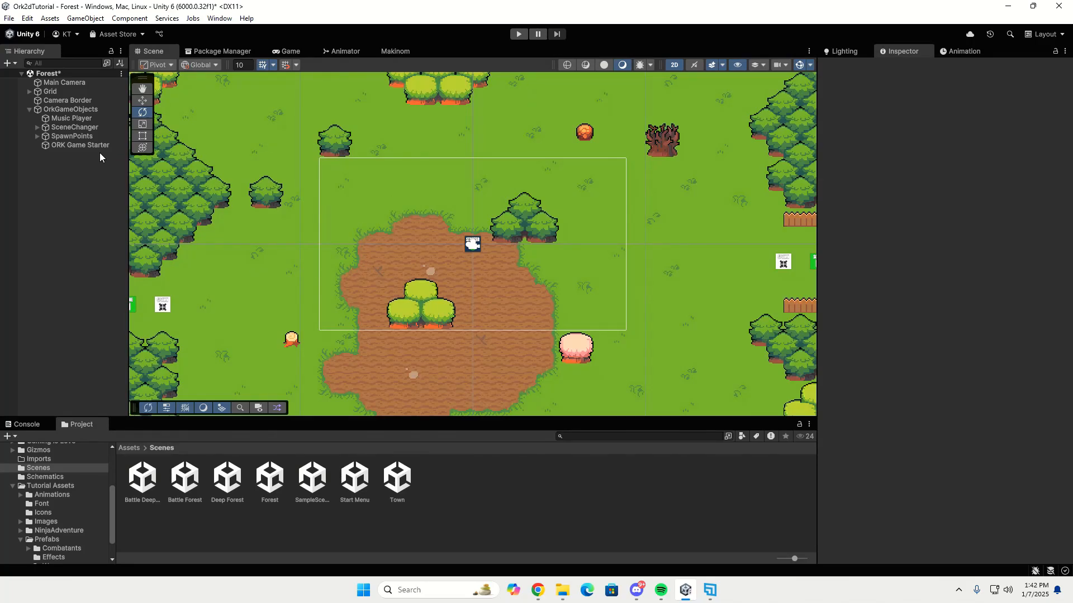
double_click(229, 480)
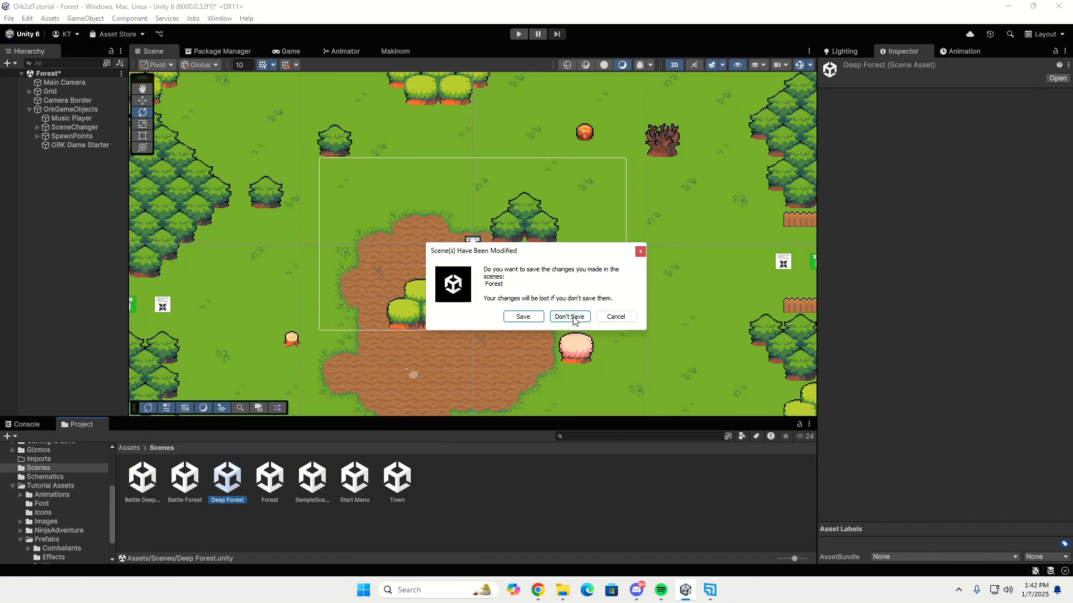
left_click(569, 317)
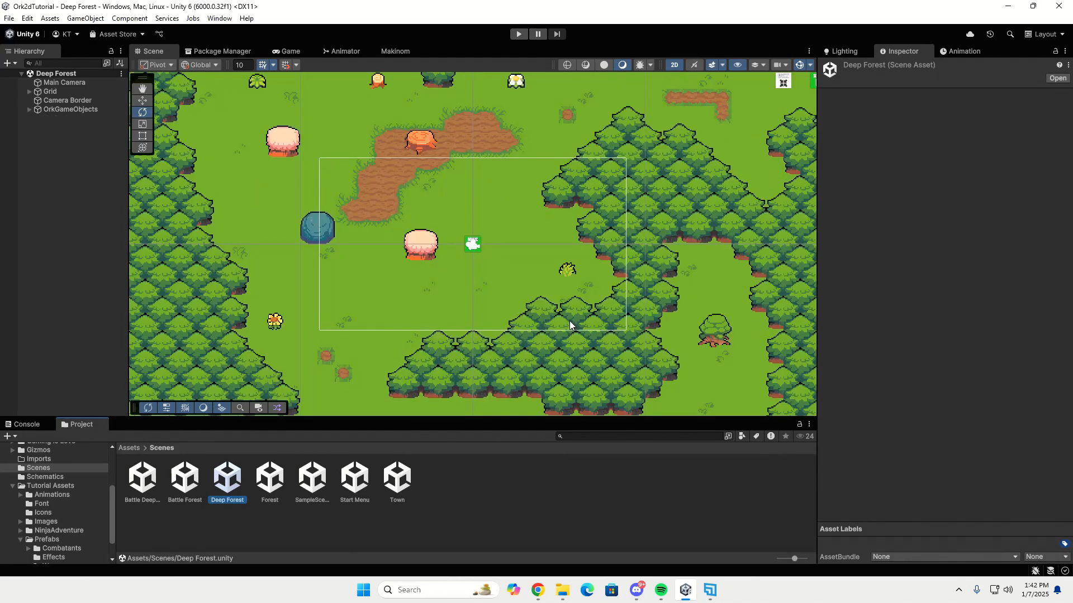
Set the Z rotation of Deep Forest's FromForest spawn point to 180 and save the scene.
left_click(782, 82)
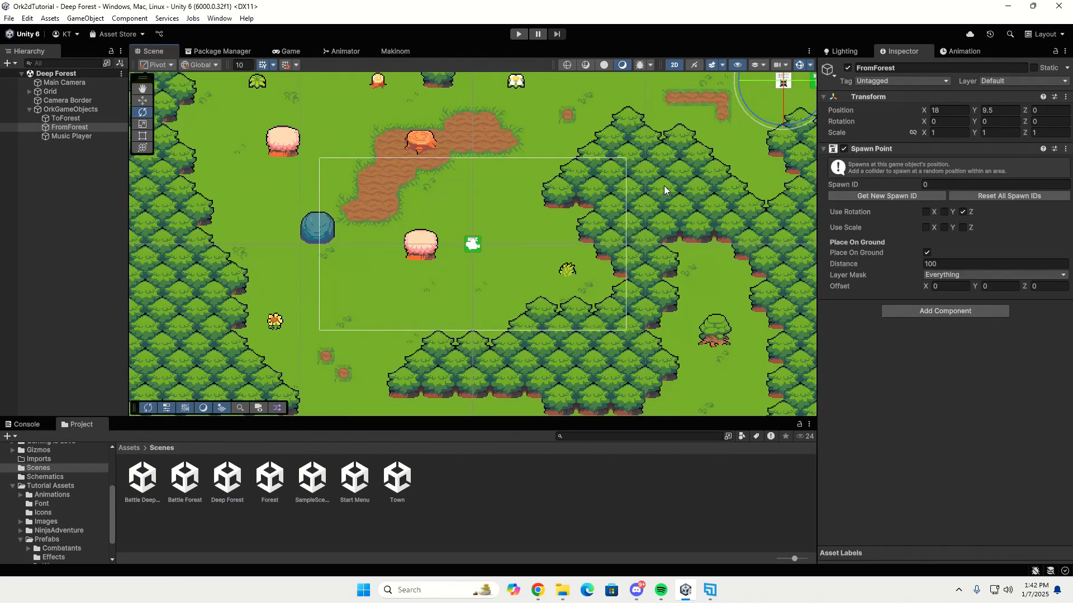
left_click(1043, 123)
type("180")
key("ctrl+s")
Open the Town scene, run the game, and walk the fighter west through Forest into Deep Forest.
double_click(403, 479)
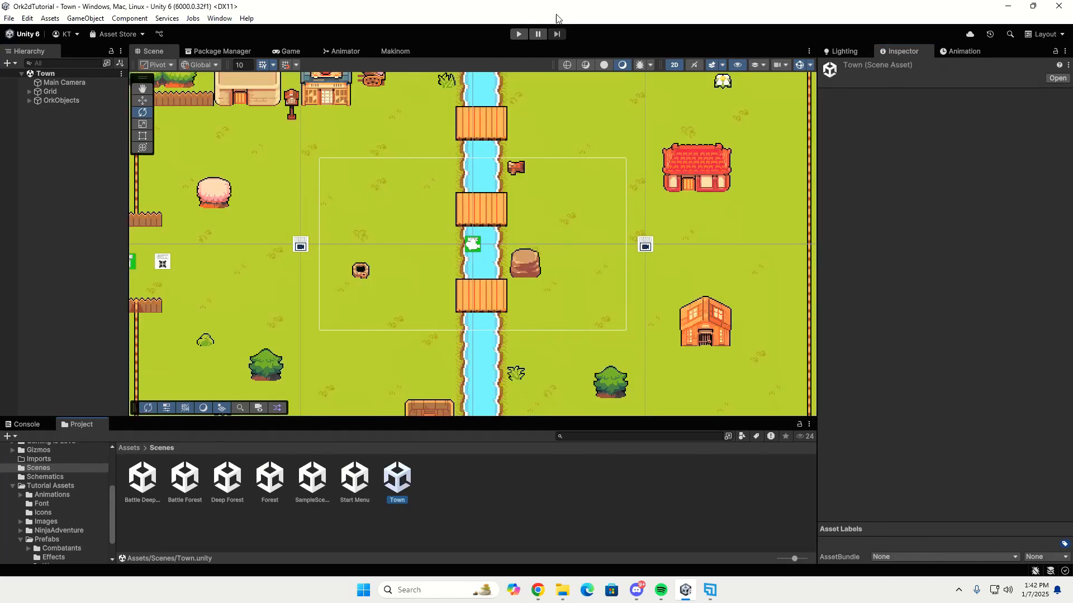
left_click(520, 34)
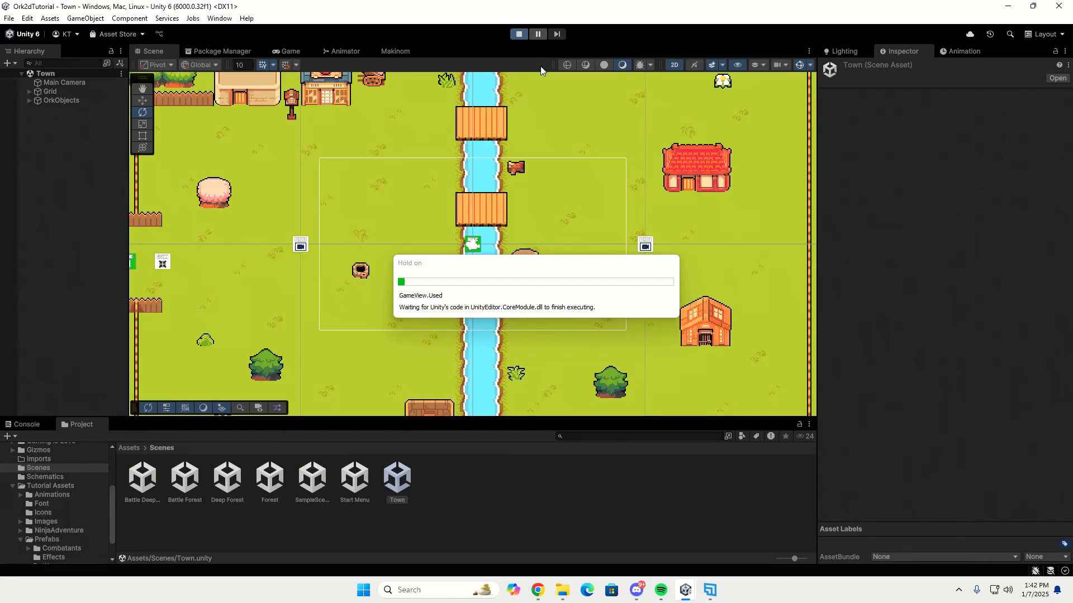
key("Left")
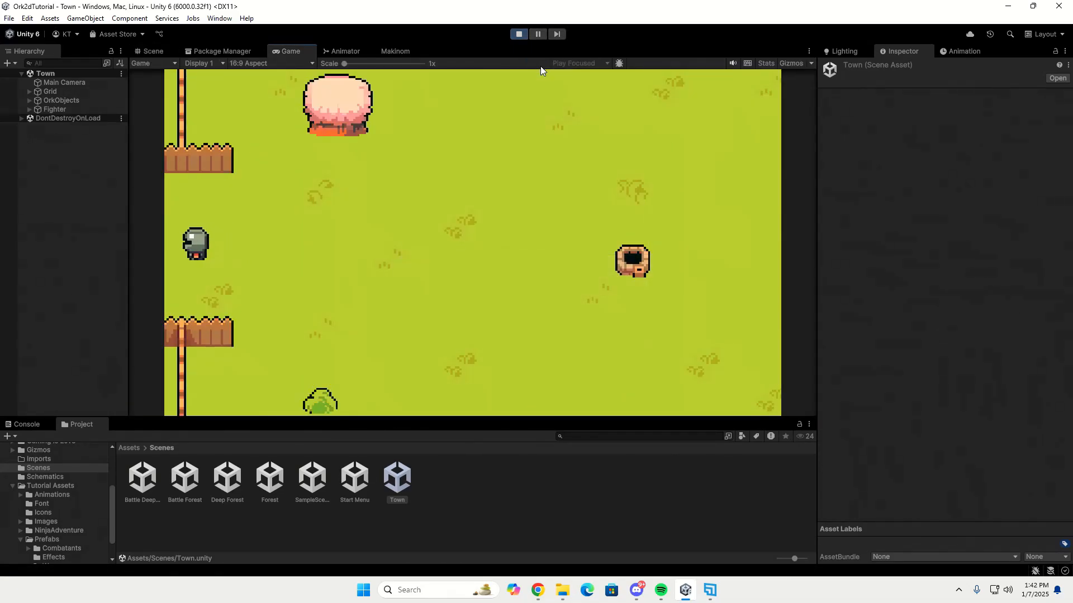
key("Left")
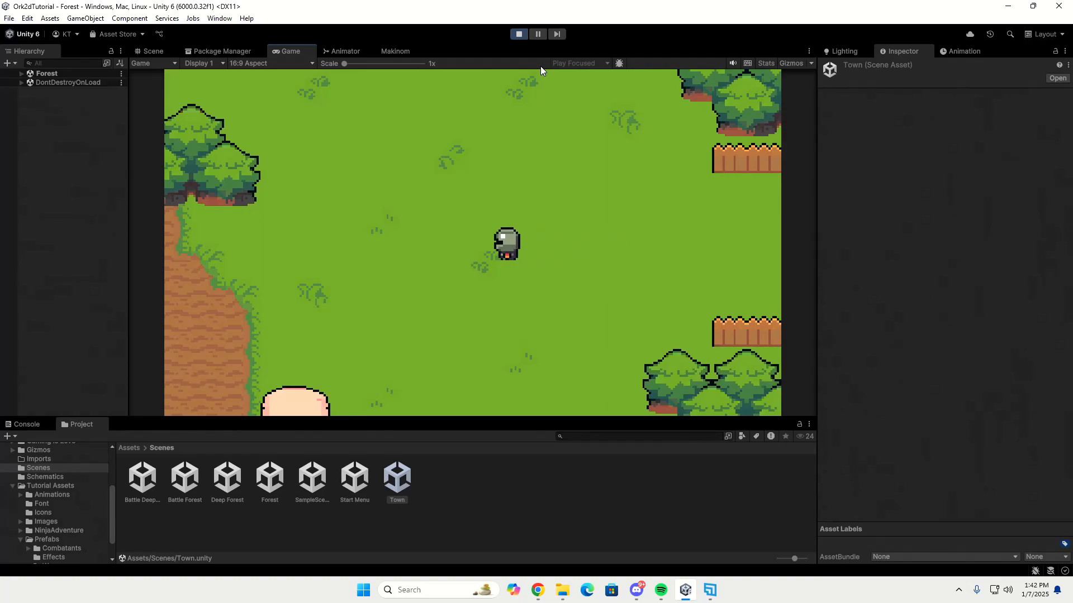
key("Left")
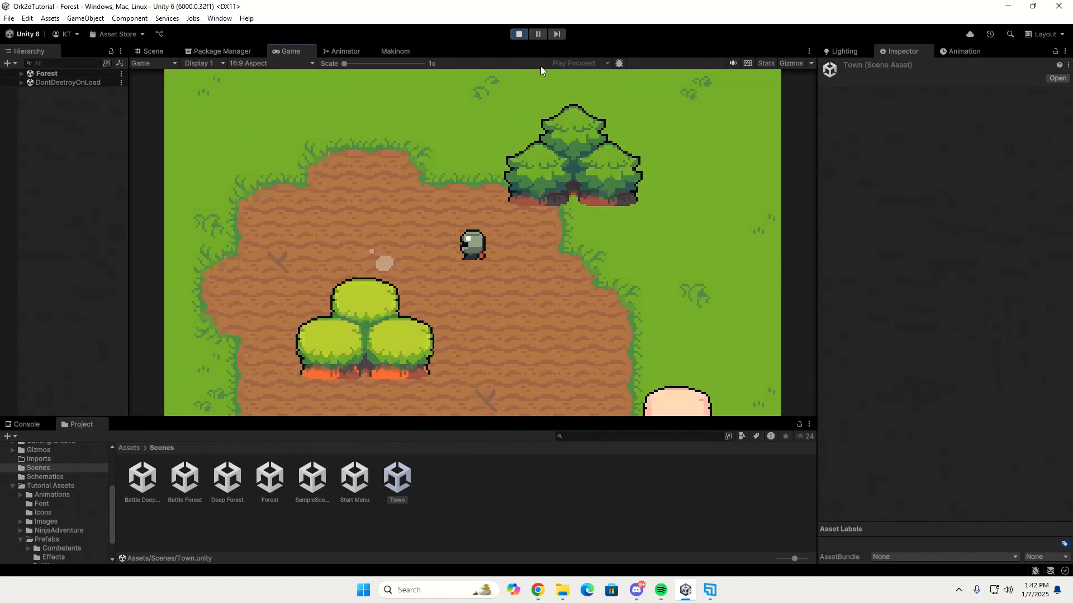
key("Left")
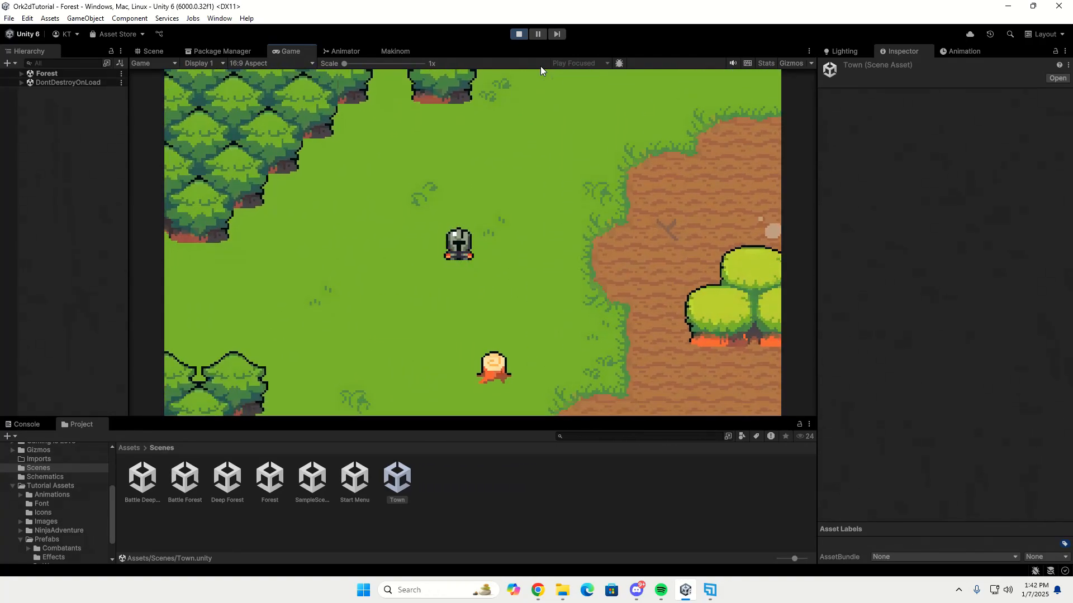
key("Left")
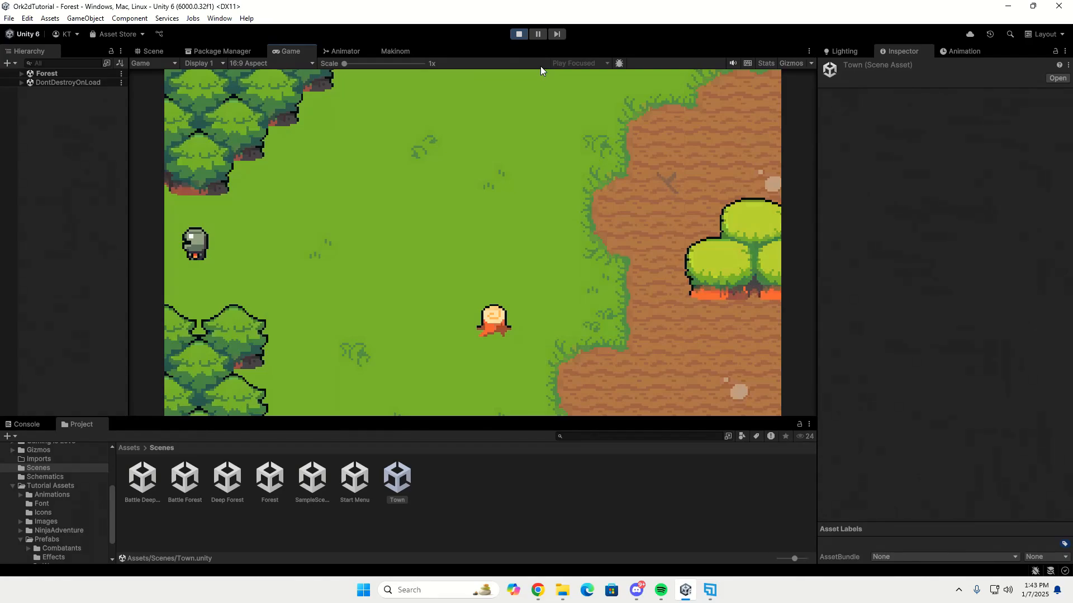
key("Left")
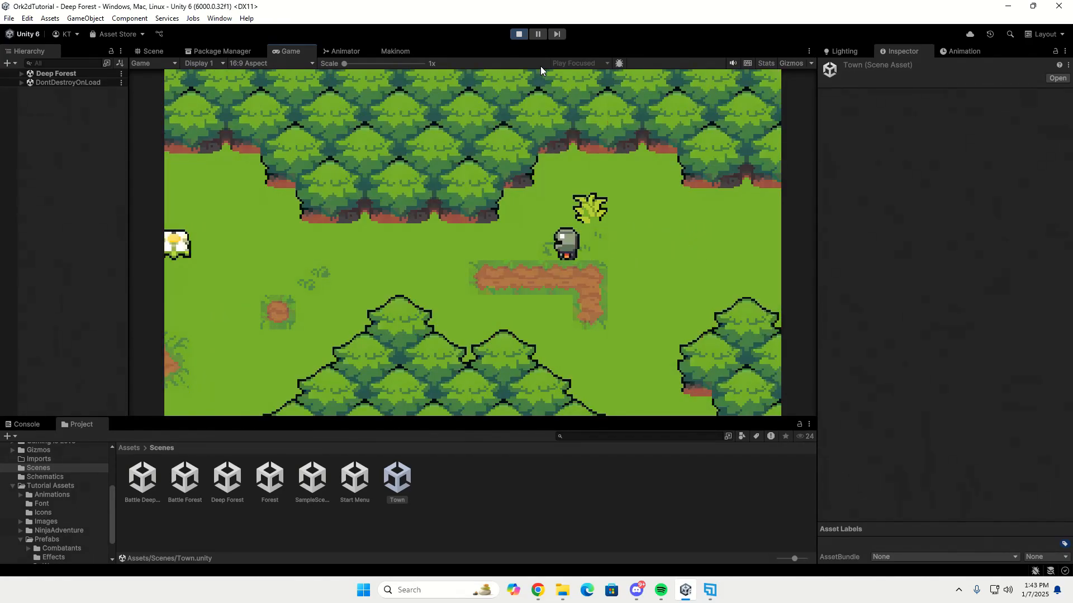
Walk the fighter back east from Deep Forest through Forest to Town and stop the game.
key("Right")
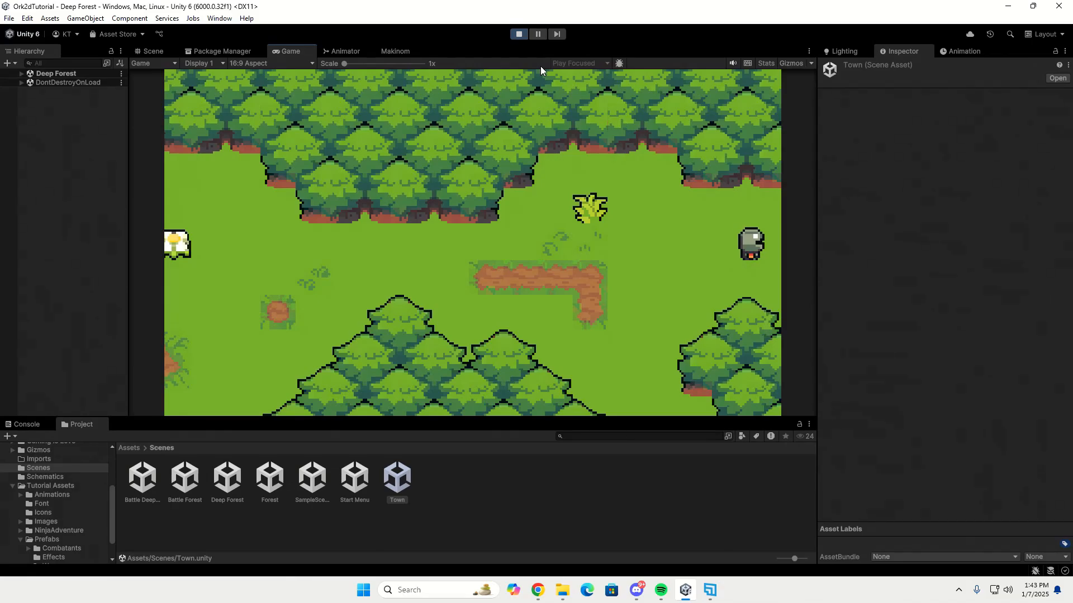
key("Right")
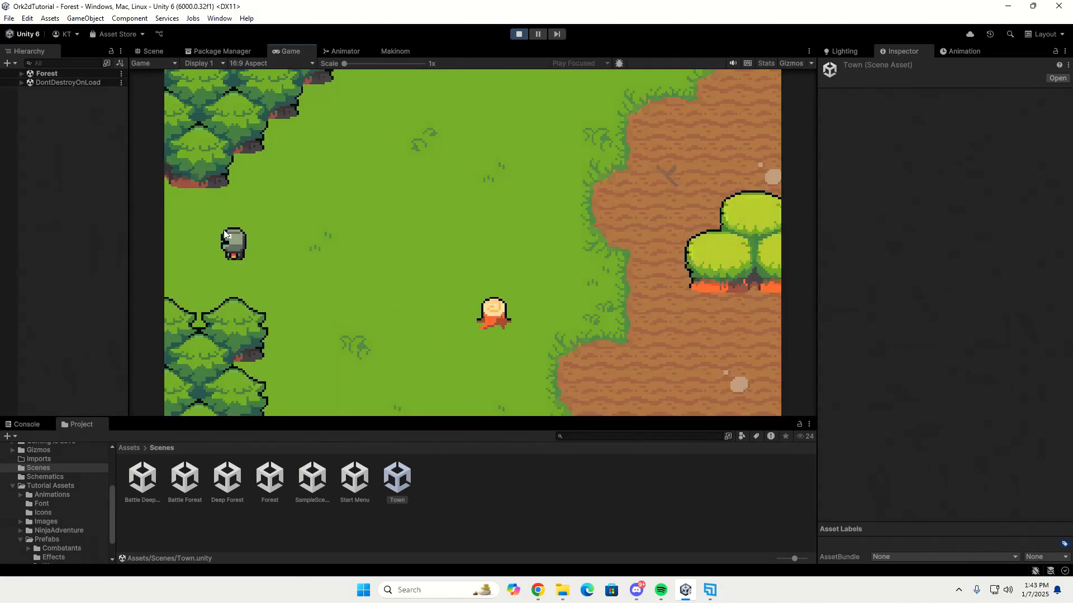
key("Right")
key("Up")
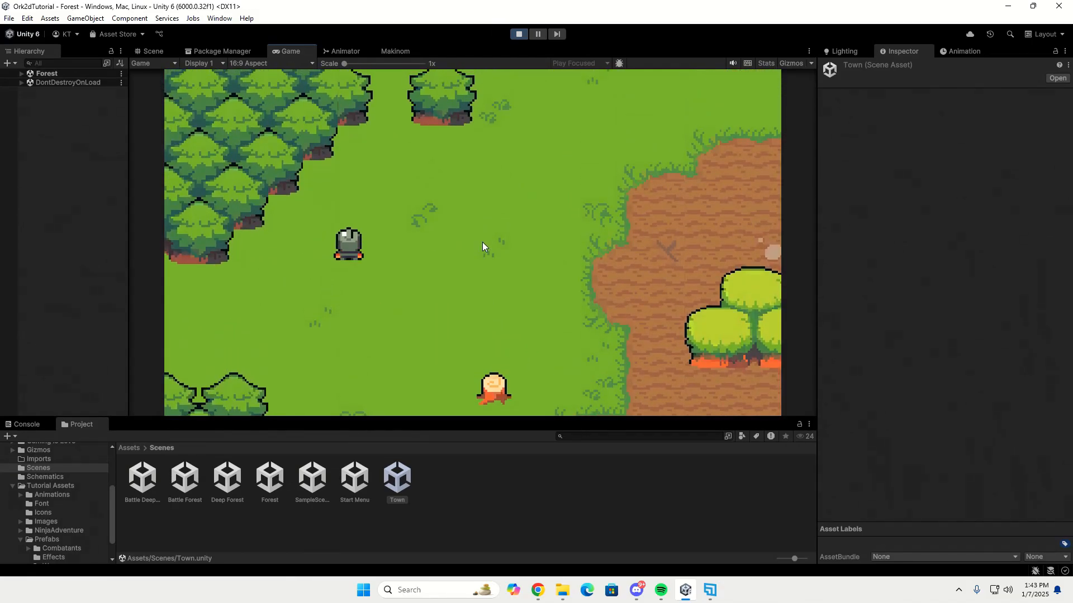
key("Right")
key("Up")
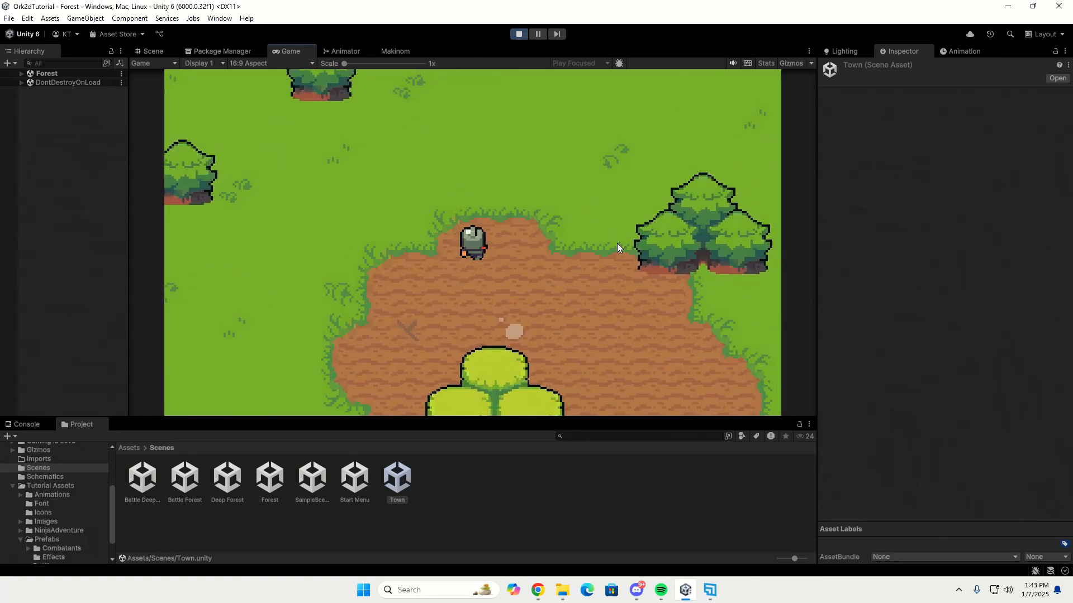
key("Right")
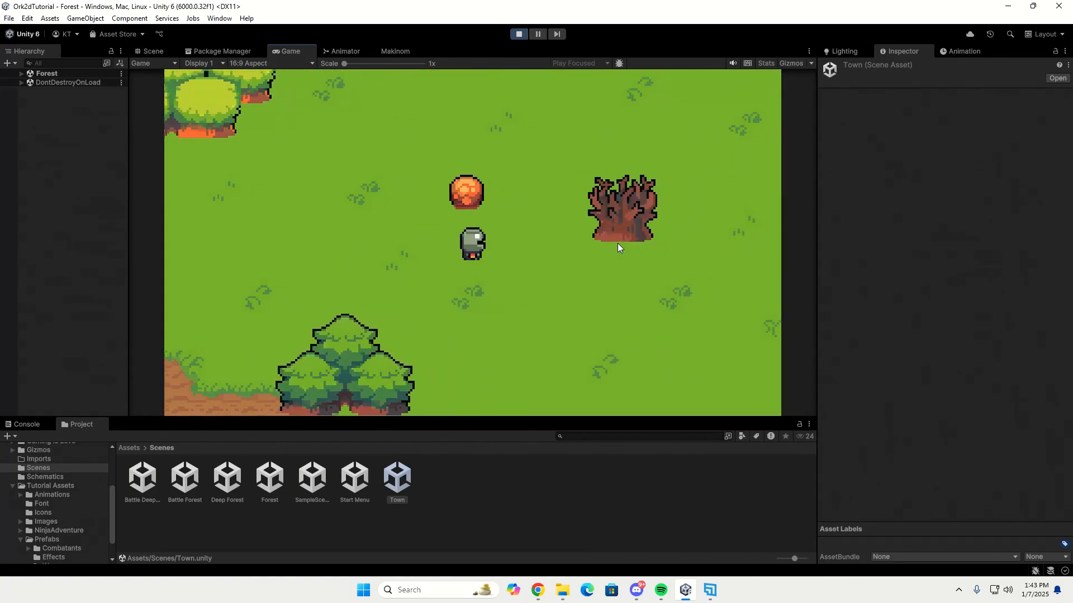
key("Down")
key("Right")
key("Down")
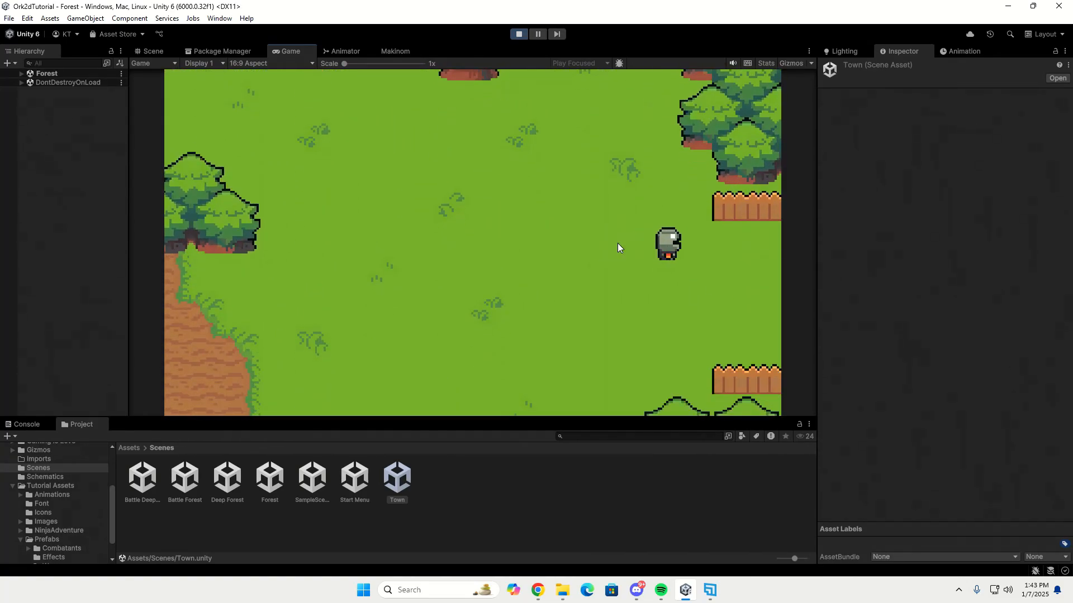
key("Right")
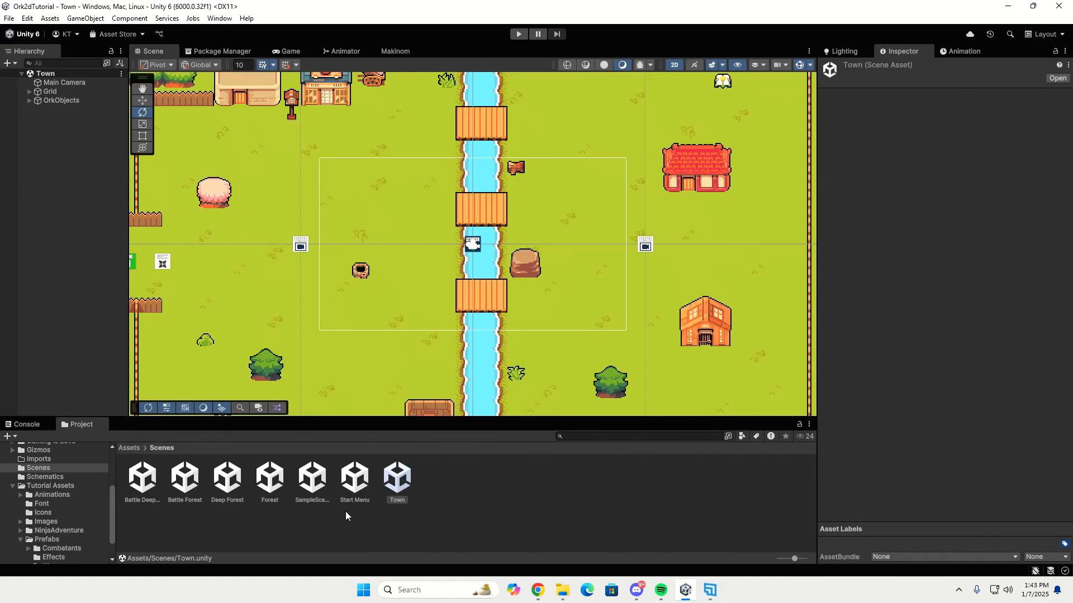
Open the Forest scene and inspect the rotation of the FromDeepForest spawn point.
double_click(265, 490)
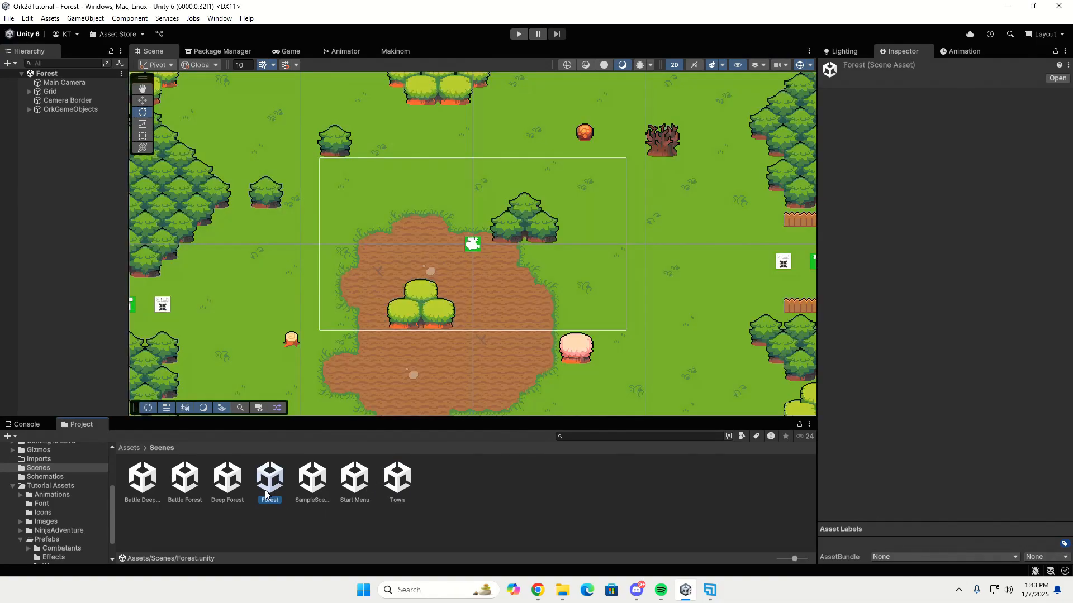
left_click(169, 310)
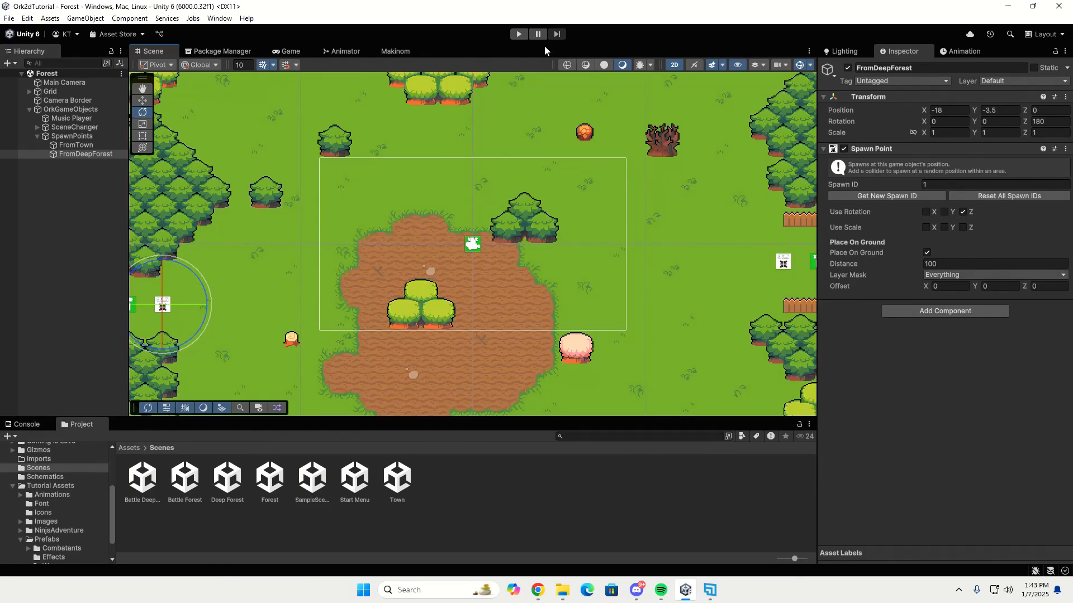
Open the Town scene and set Spawn Point 0's Z rotation to 180.
left_click(399, 470)
double_click(399, 469)
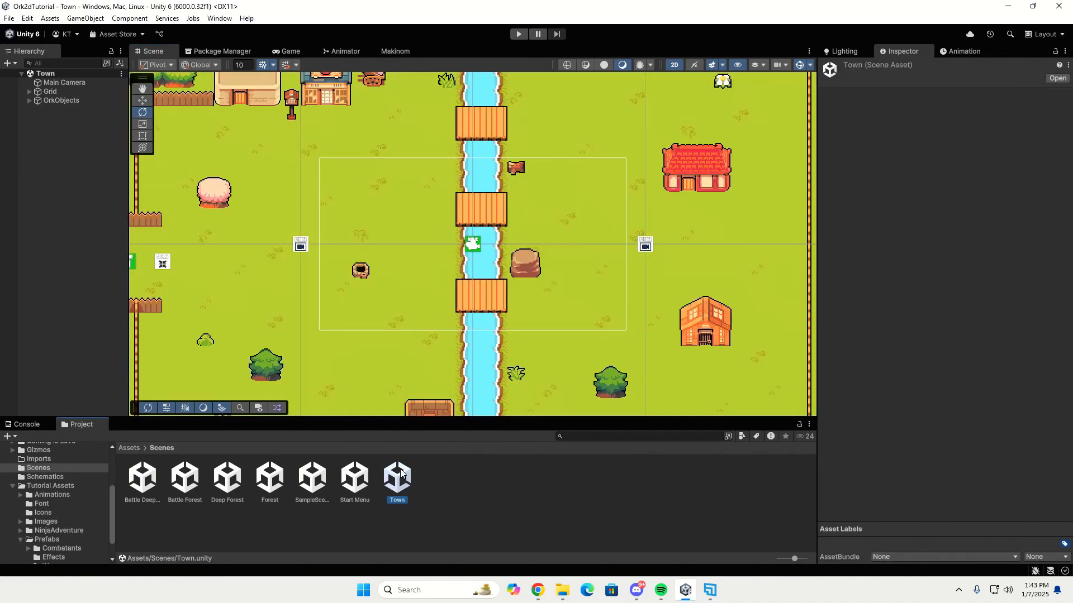
left_click(161, 266)
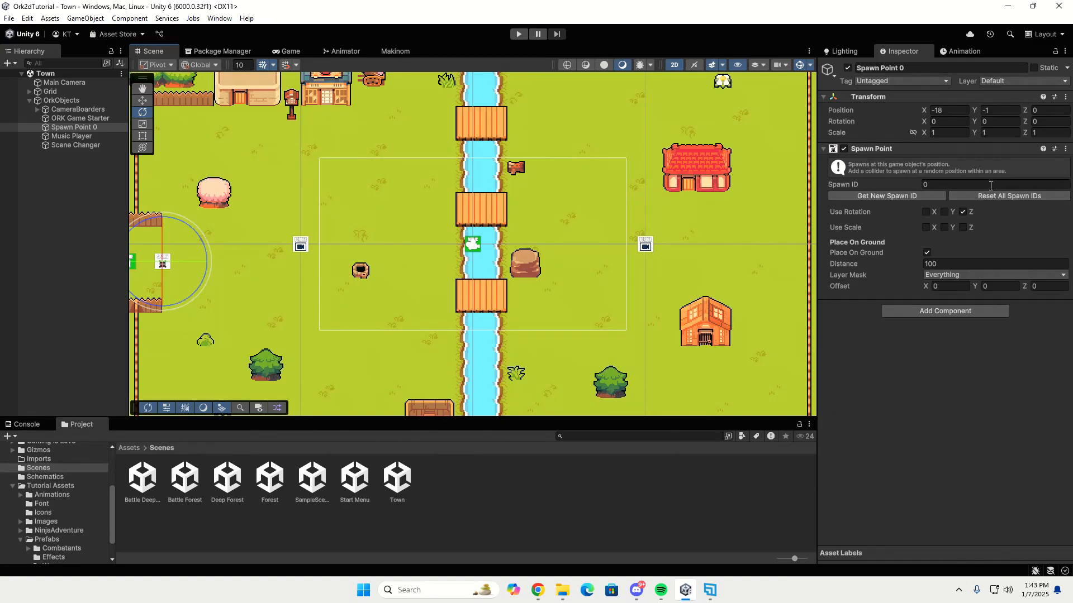
left_click(1048, 122)
type("180")
Run the game, walk the fighter from Town into Forest and back, and stop the game.
key("ctrl+p")
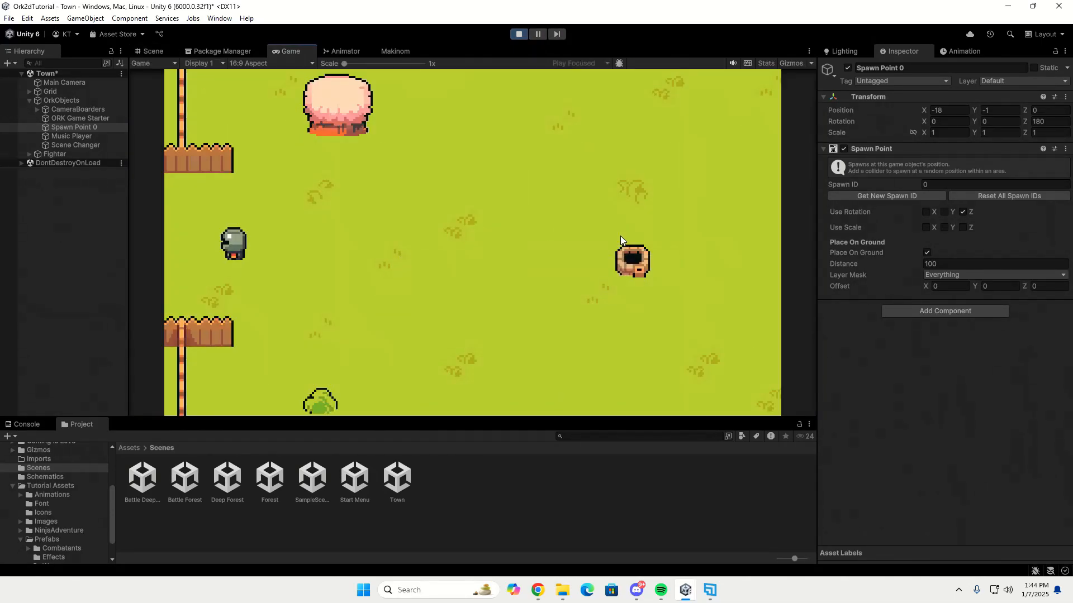
key("Left")
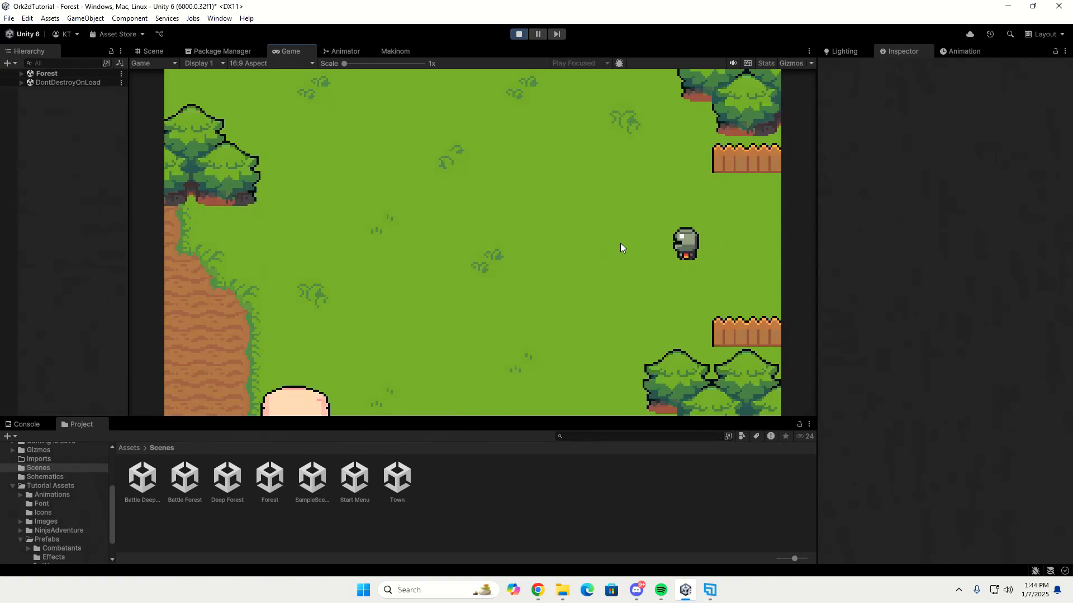
key("Right")
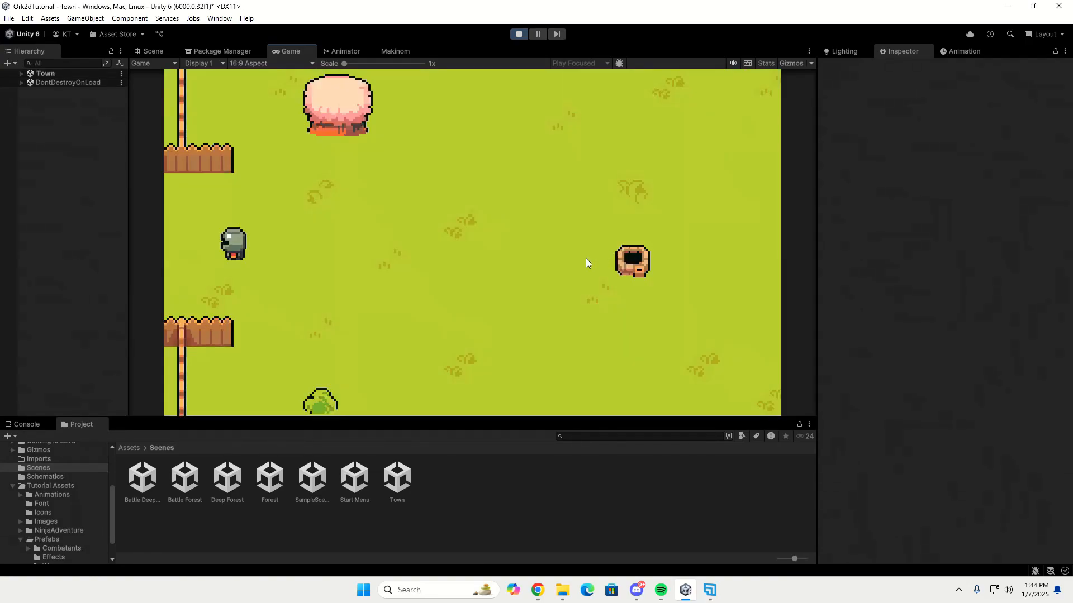
left_click(510, 34)
Set the Z rotation of Town's Spawn Point 0 to 0 and save the scene.
left_click(63, 145)
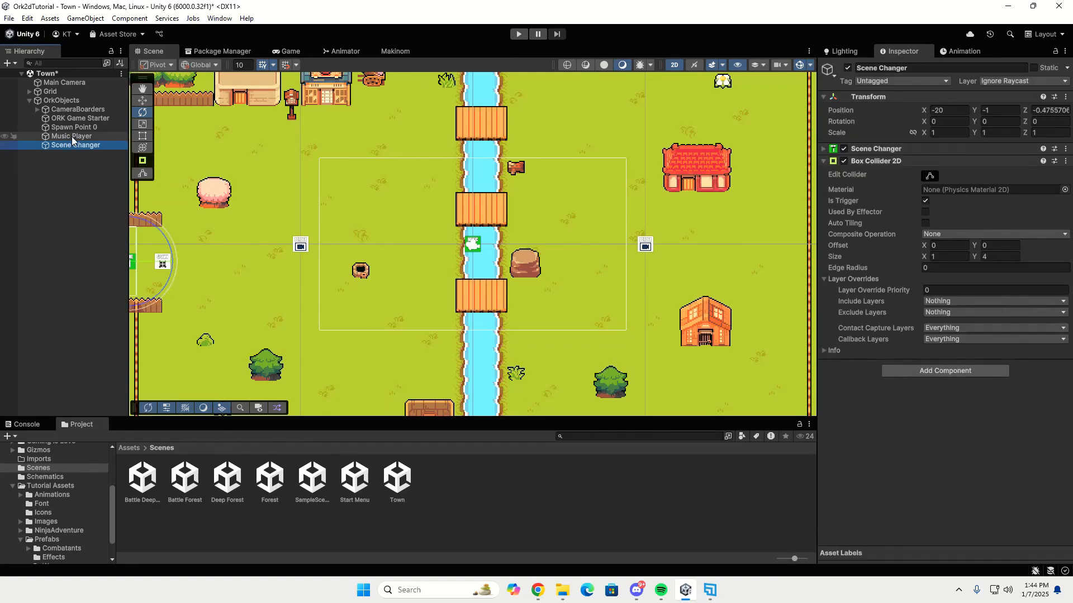
left_click(79, 129)
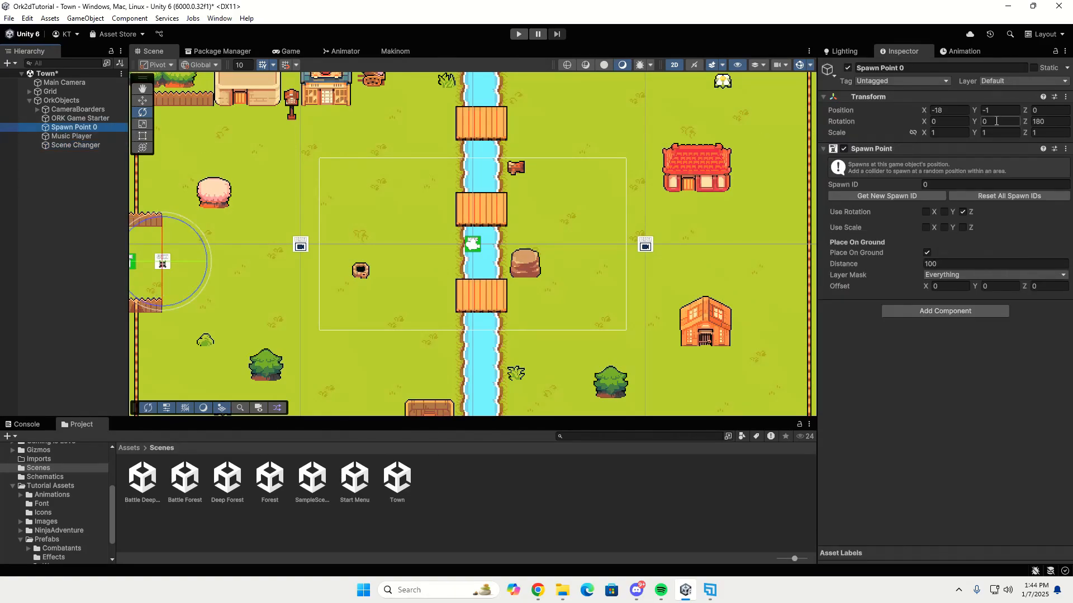
left_click(1048, 121)
type("0")
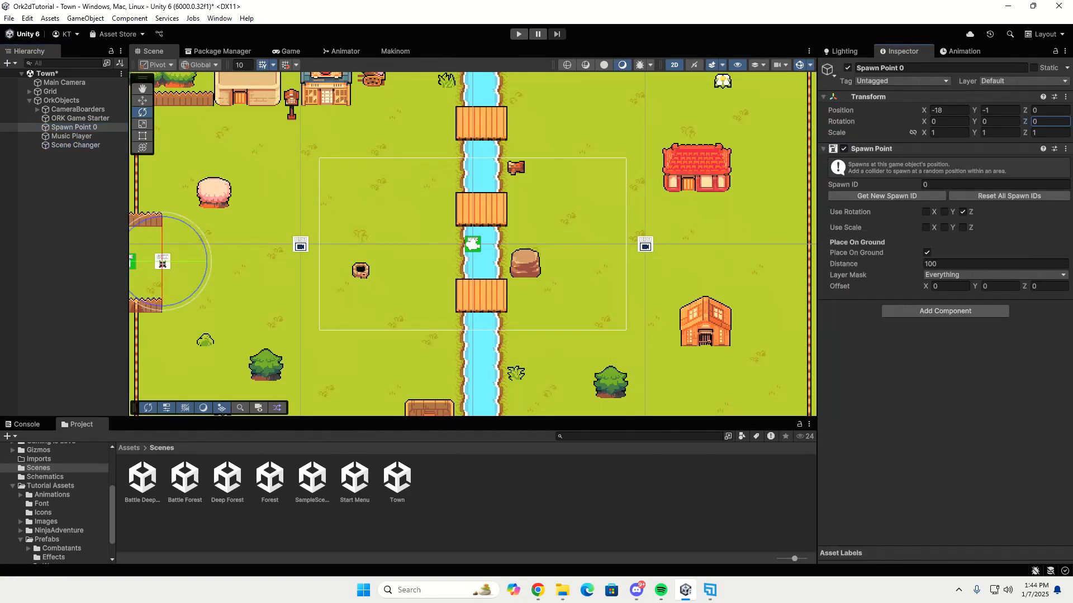
key("ctrl+s")
Open the Forest scene, set the FromDeepForest spawn point's Z rotation to 0, and save.
left_click(269, 478)
double_click(265, 476)
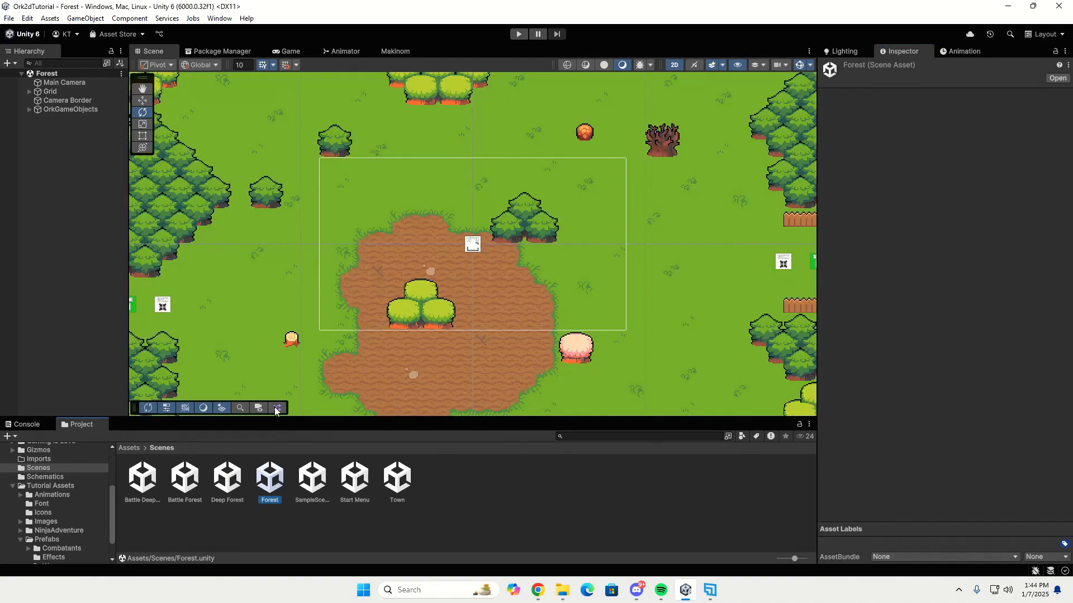
left_click(163, 305)
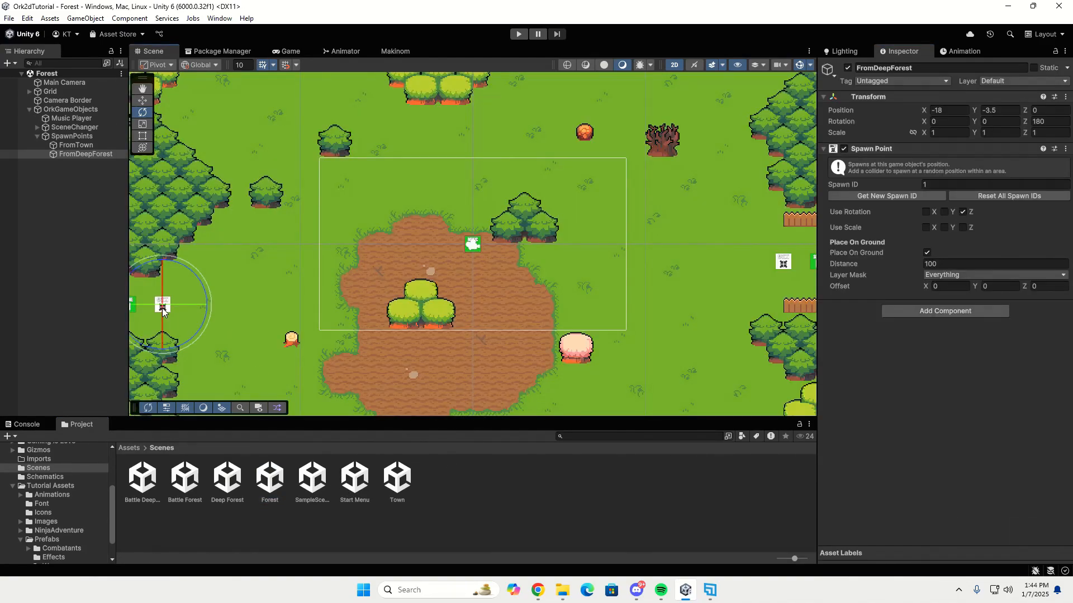
left_click(1061, 121)
type("0")
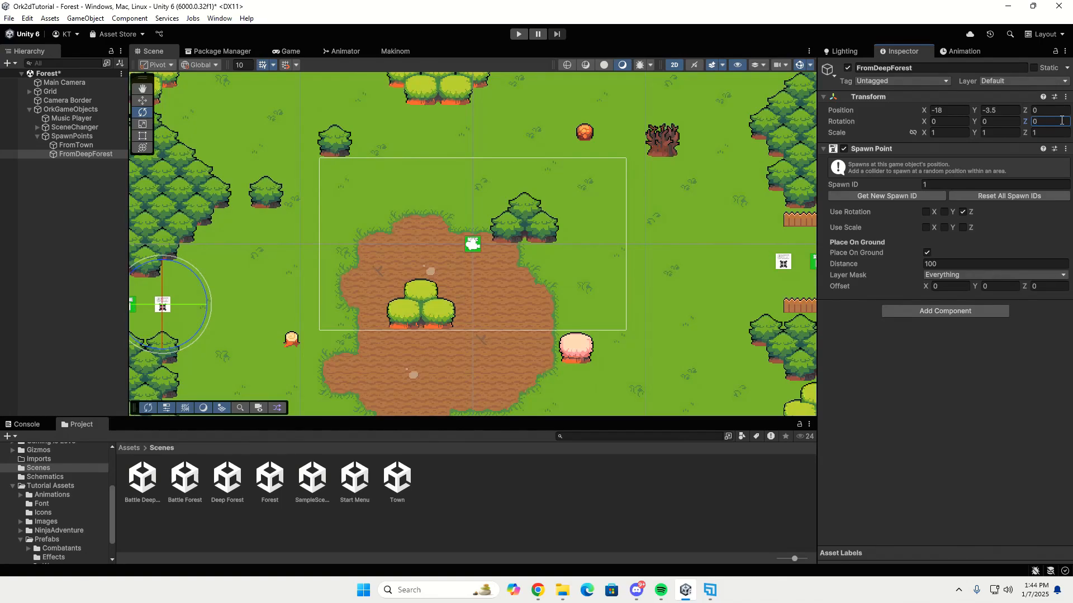
key("ctrl+s")
Briefly run the game from Forest, stop it, and open the Town scene.
left_click(519, 34)
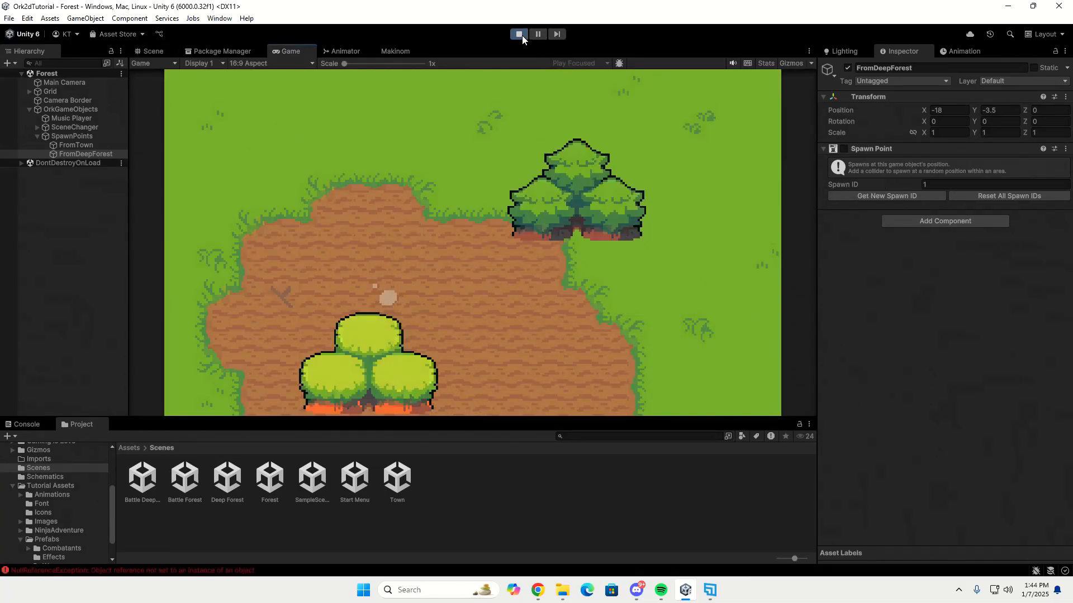
left_click(521, 36)
double_click(400, 492)
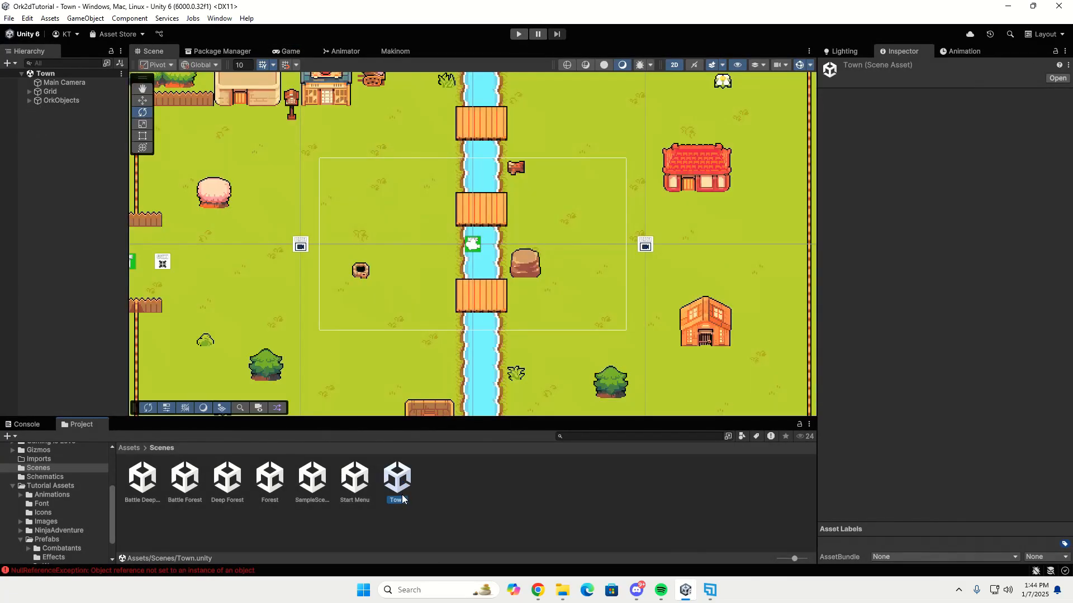
Run the game from Town and walk the fighter west through Forest into Deep Forest.
left_click(518, 33)
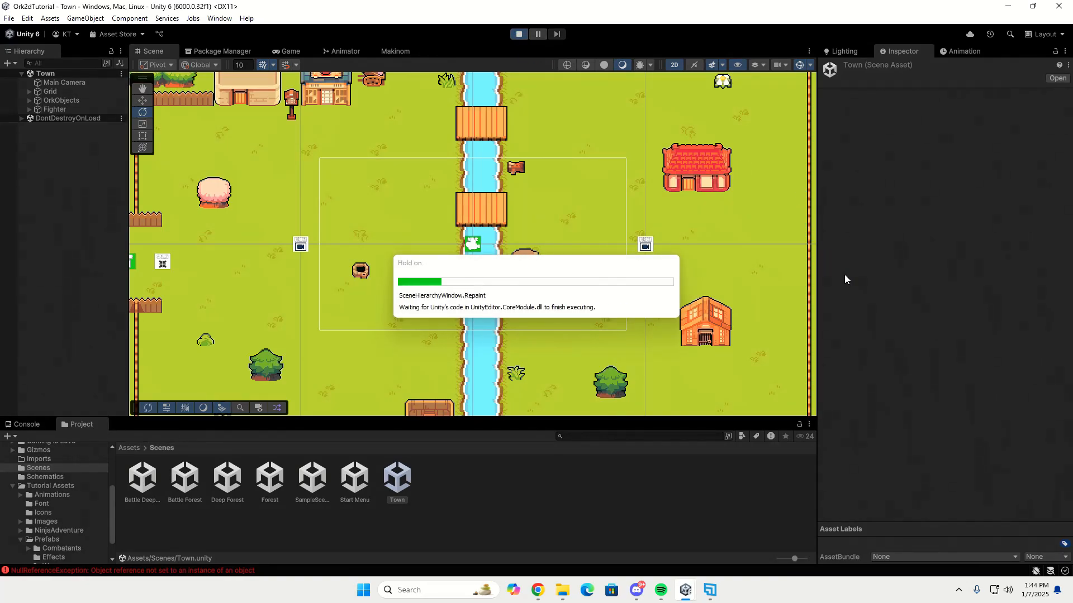
key("Left")
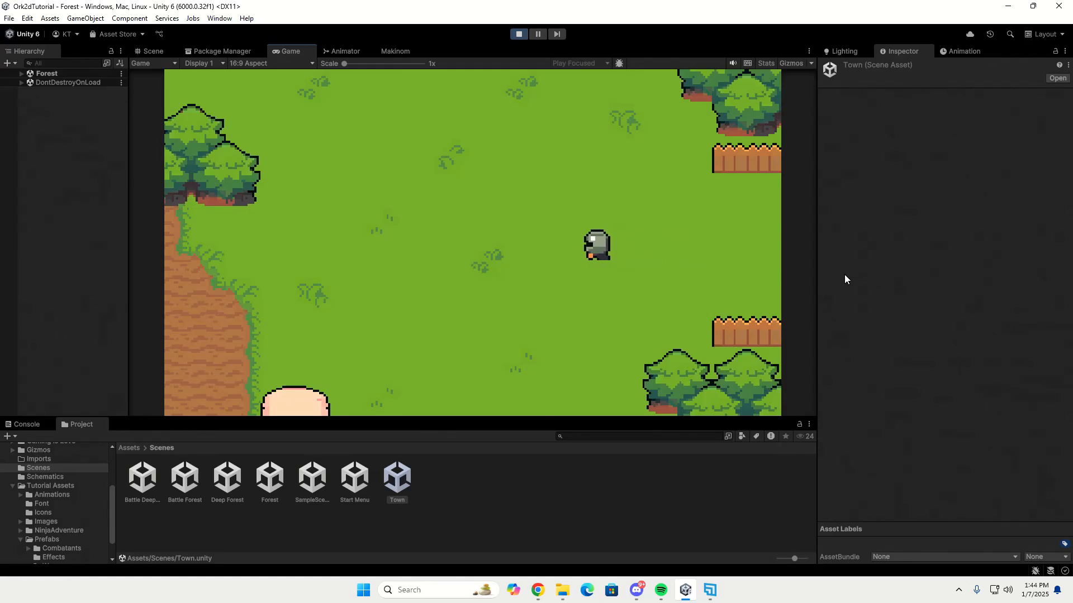
key("Left")
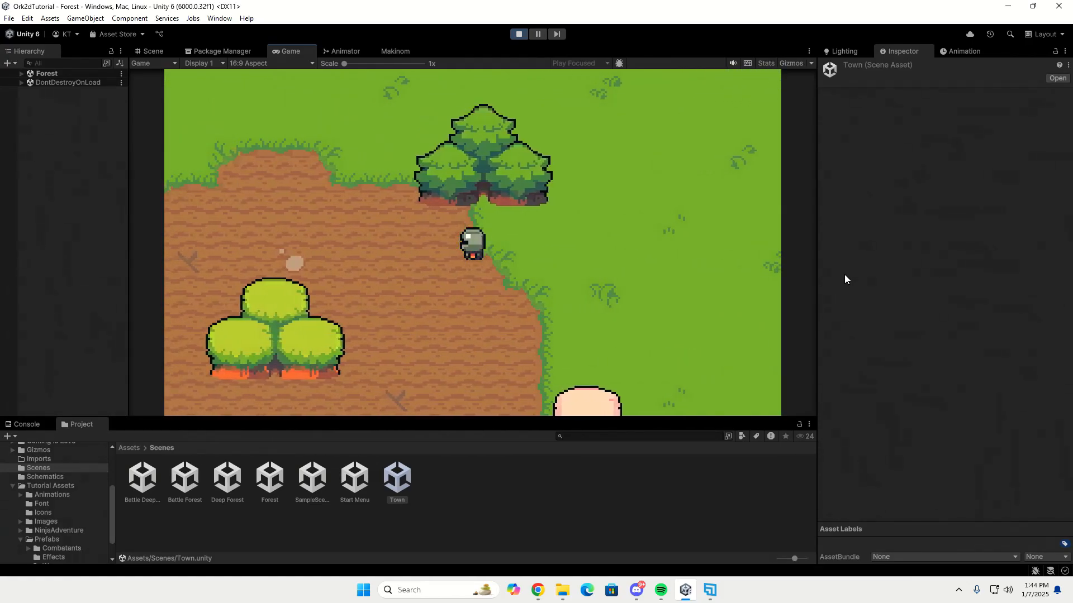
key("Down")
key("Left")
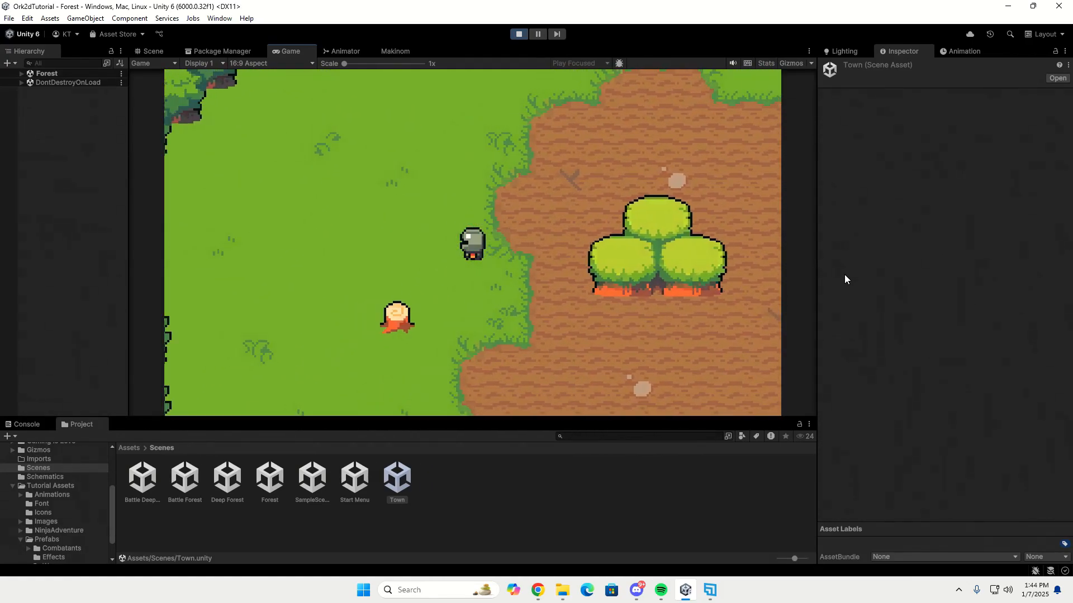
key("Left")
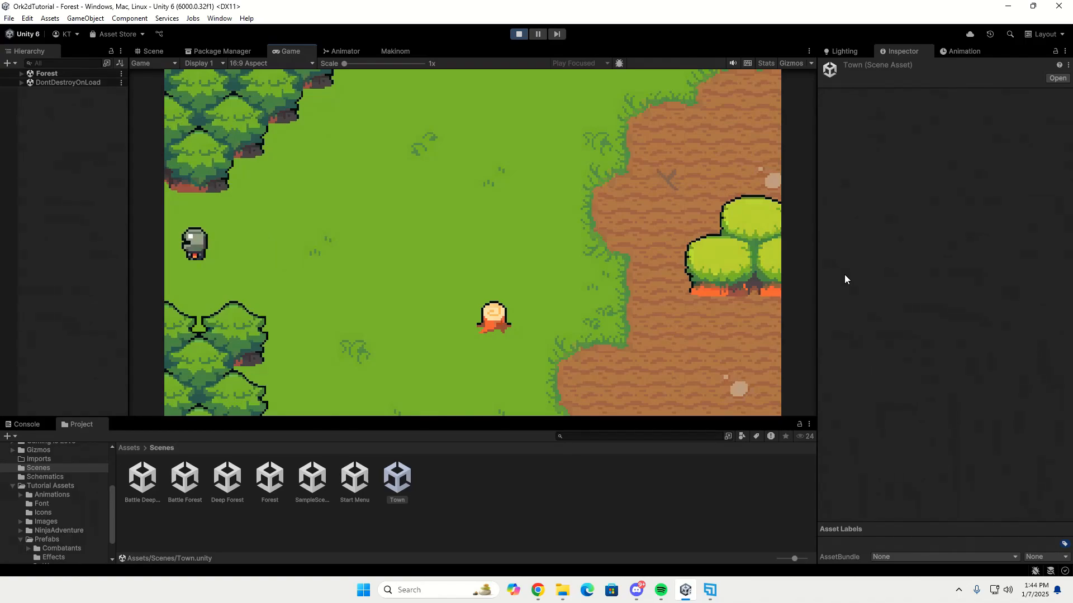
Walk the fighter back from Deep Forest through Forest to Town, and stop the game.
key("Right")
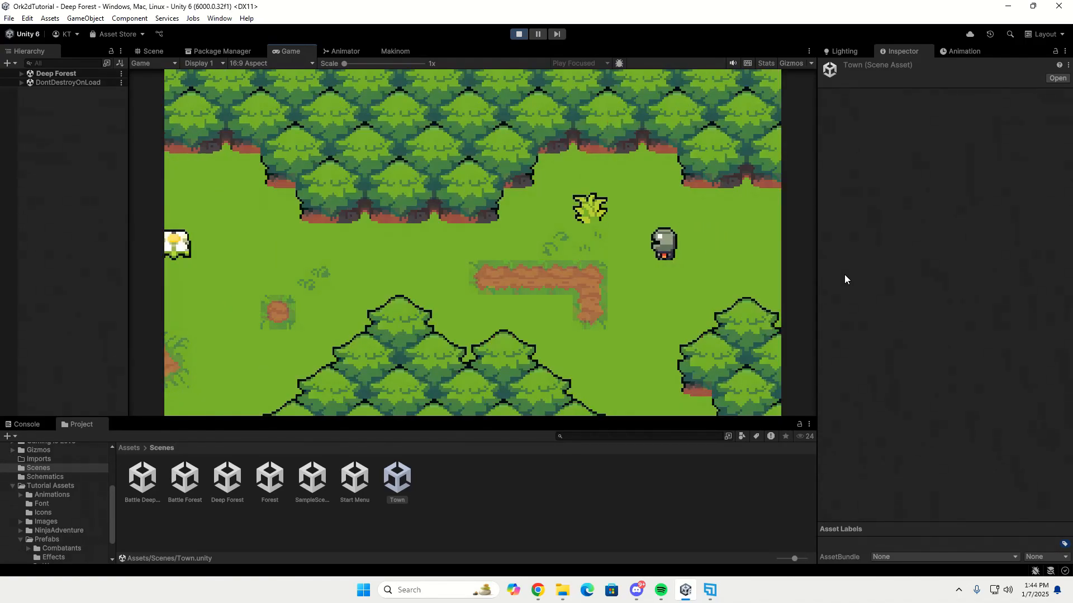
key("Right")
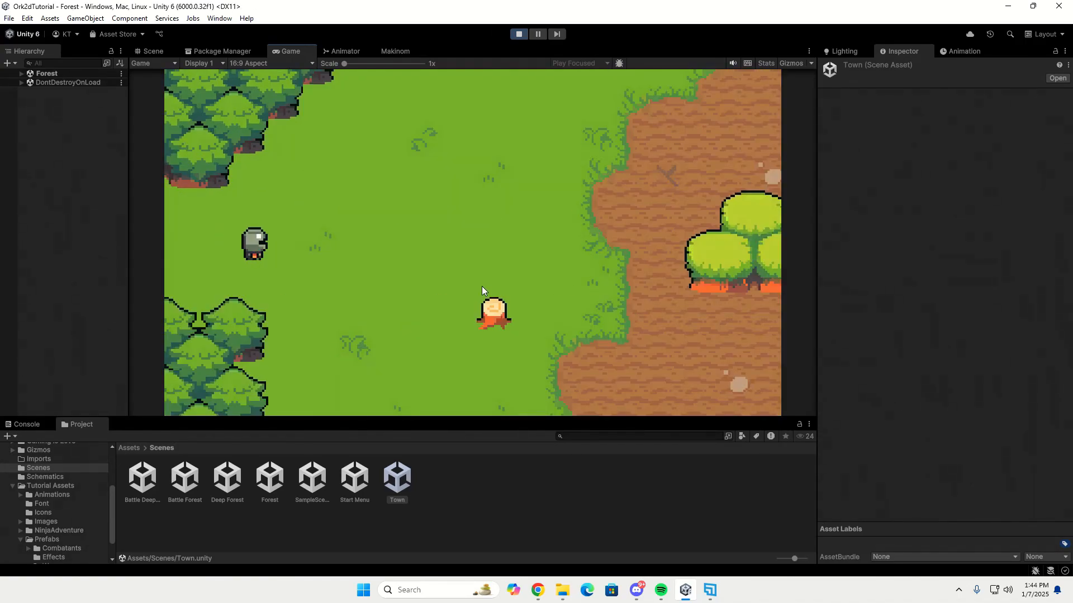
key("Up")
key("Up")
key("Right")
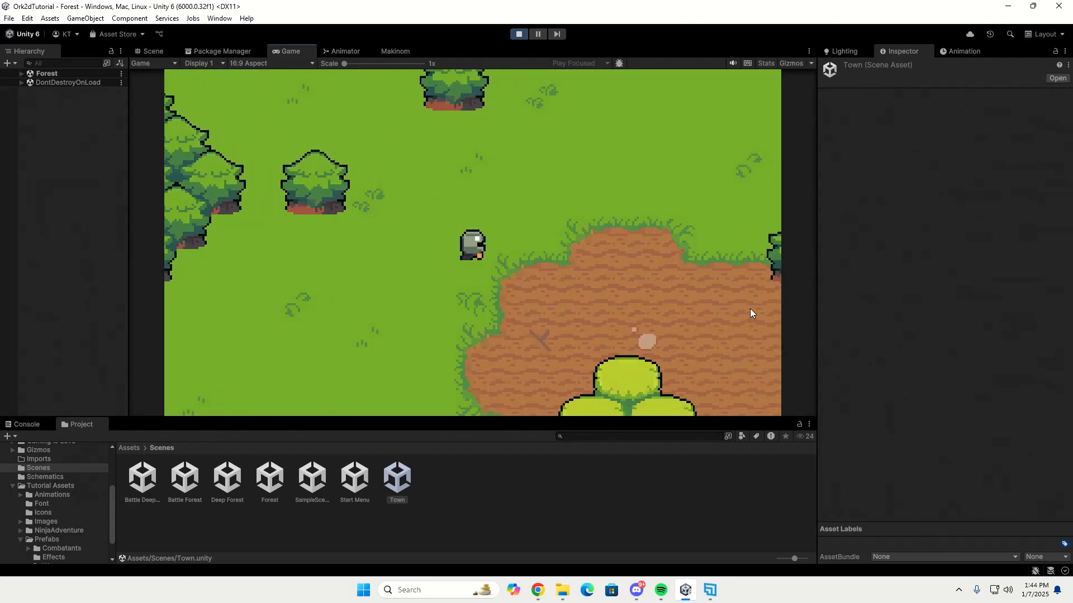
key("Right")
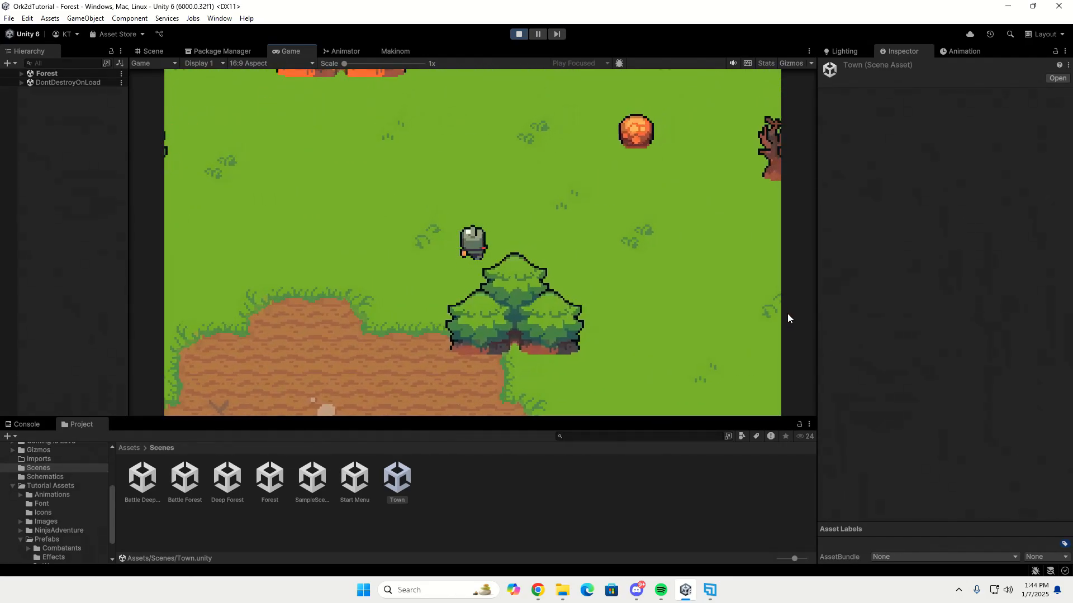
key("Down")
key("Down")
key("Right")
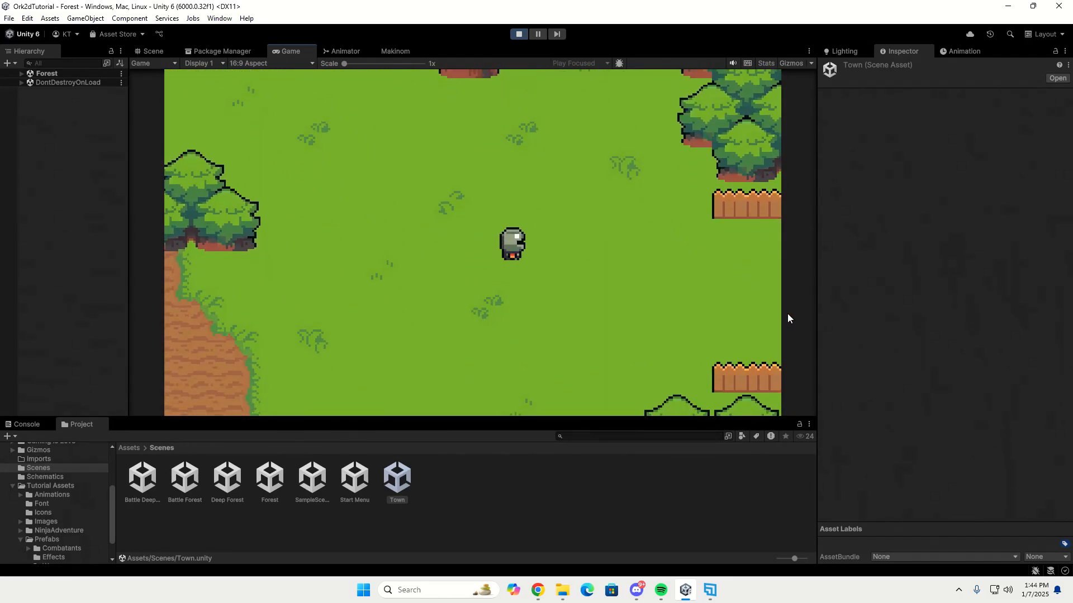
key("Right")
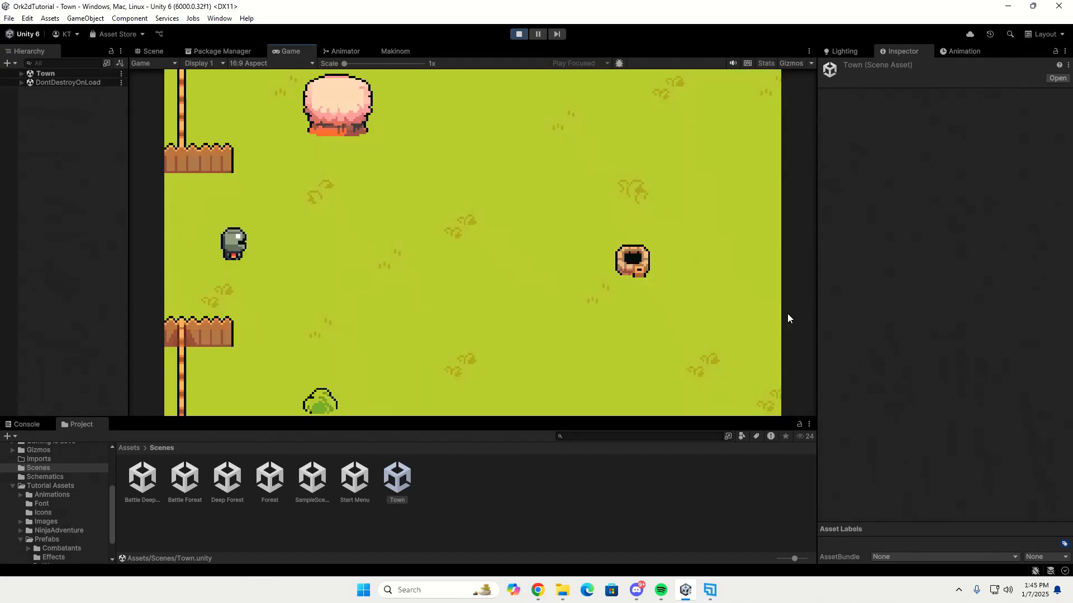
left_click(520, 33)
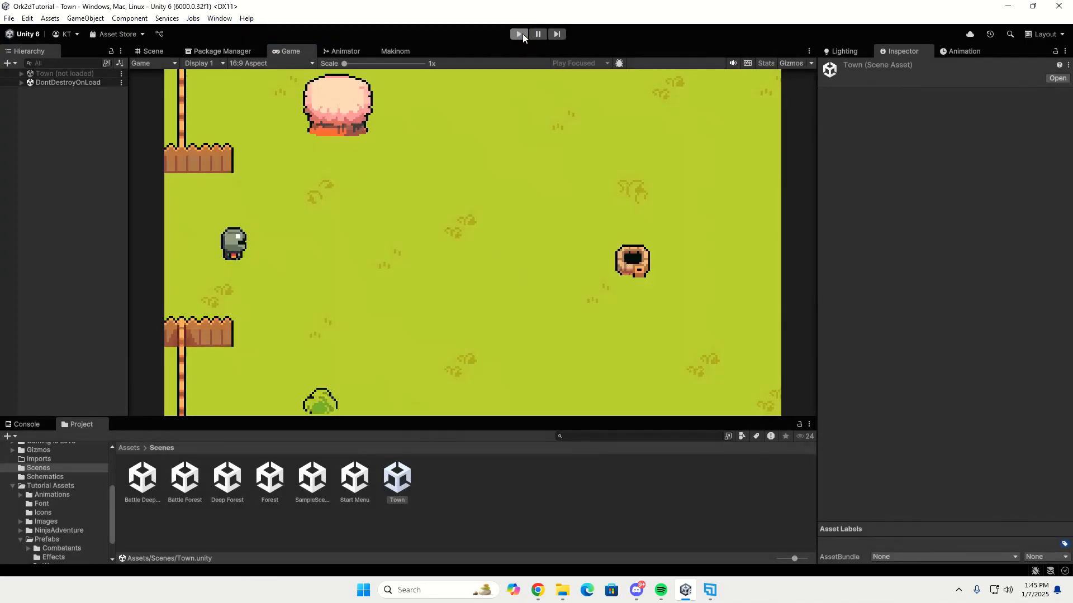